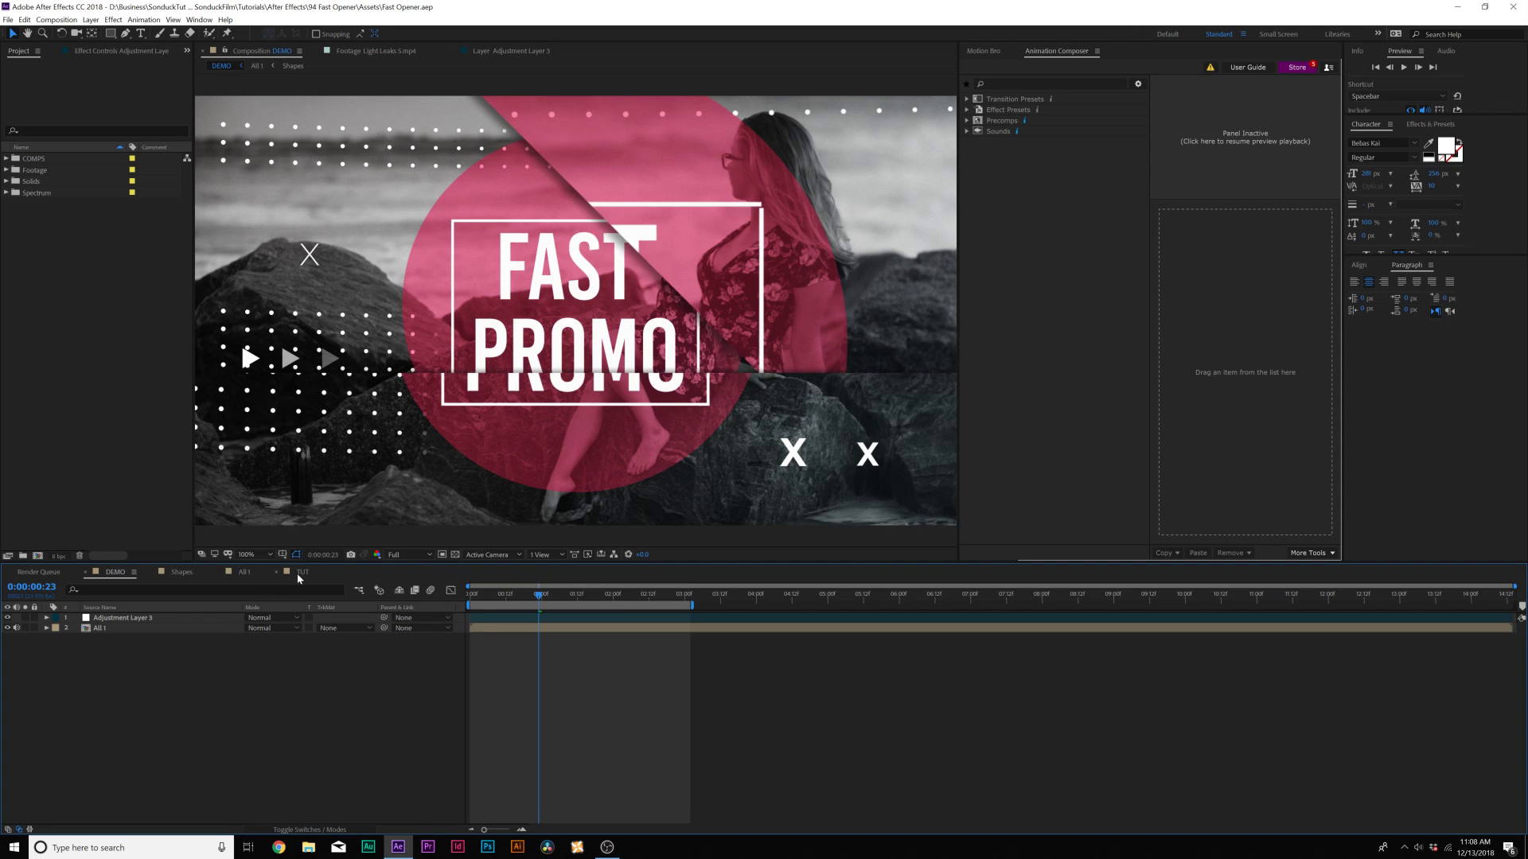
- Open the TUT composition and check its FAST OPENER title layer and background footage layer
left_click(301, 573)
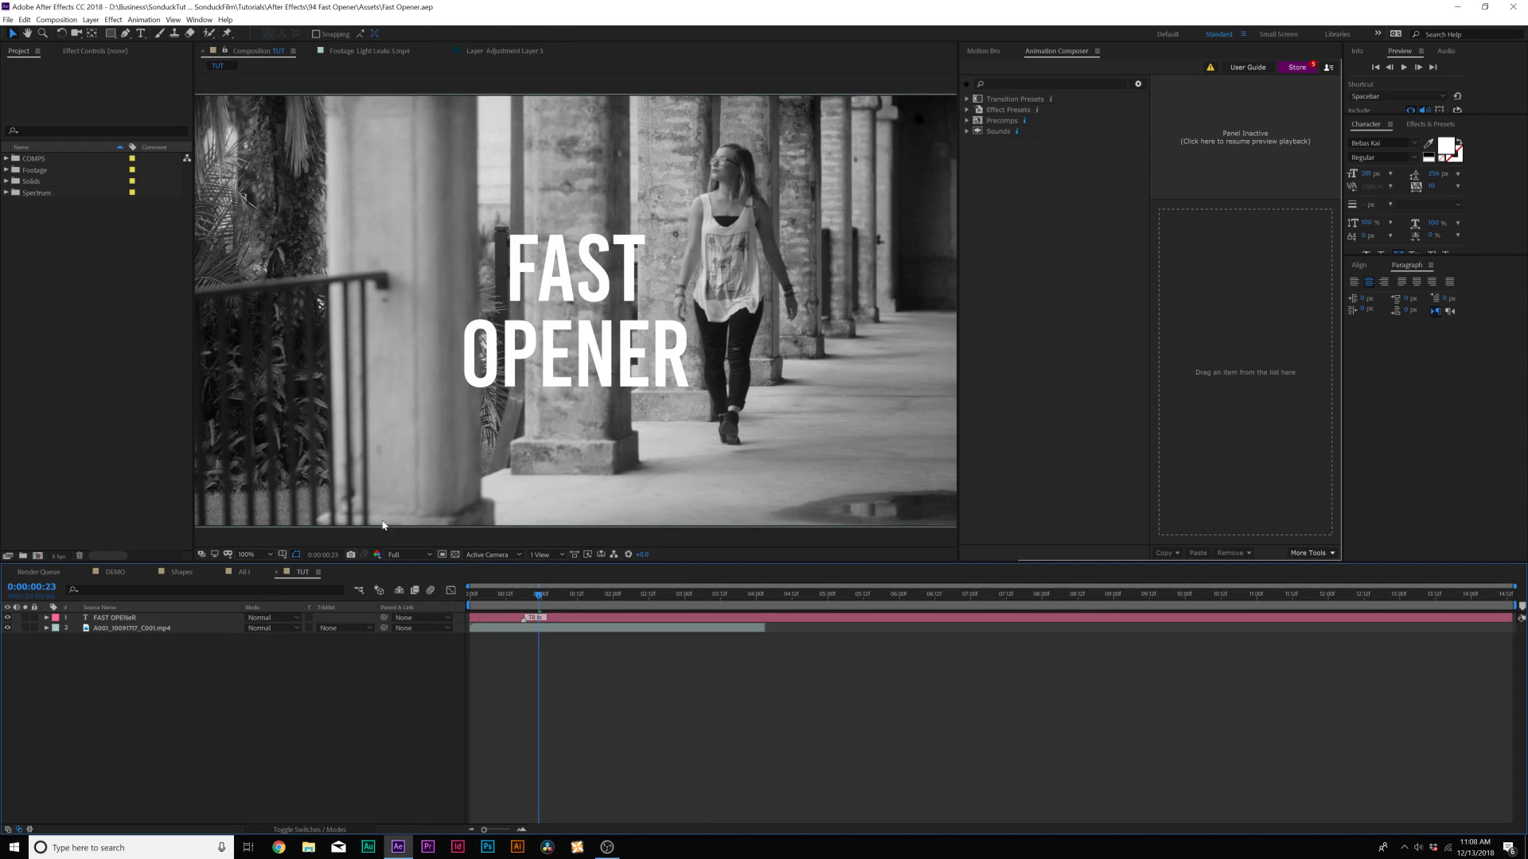
left_click(554, 315)
left_click(139, 628)
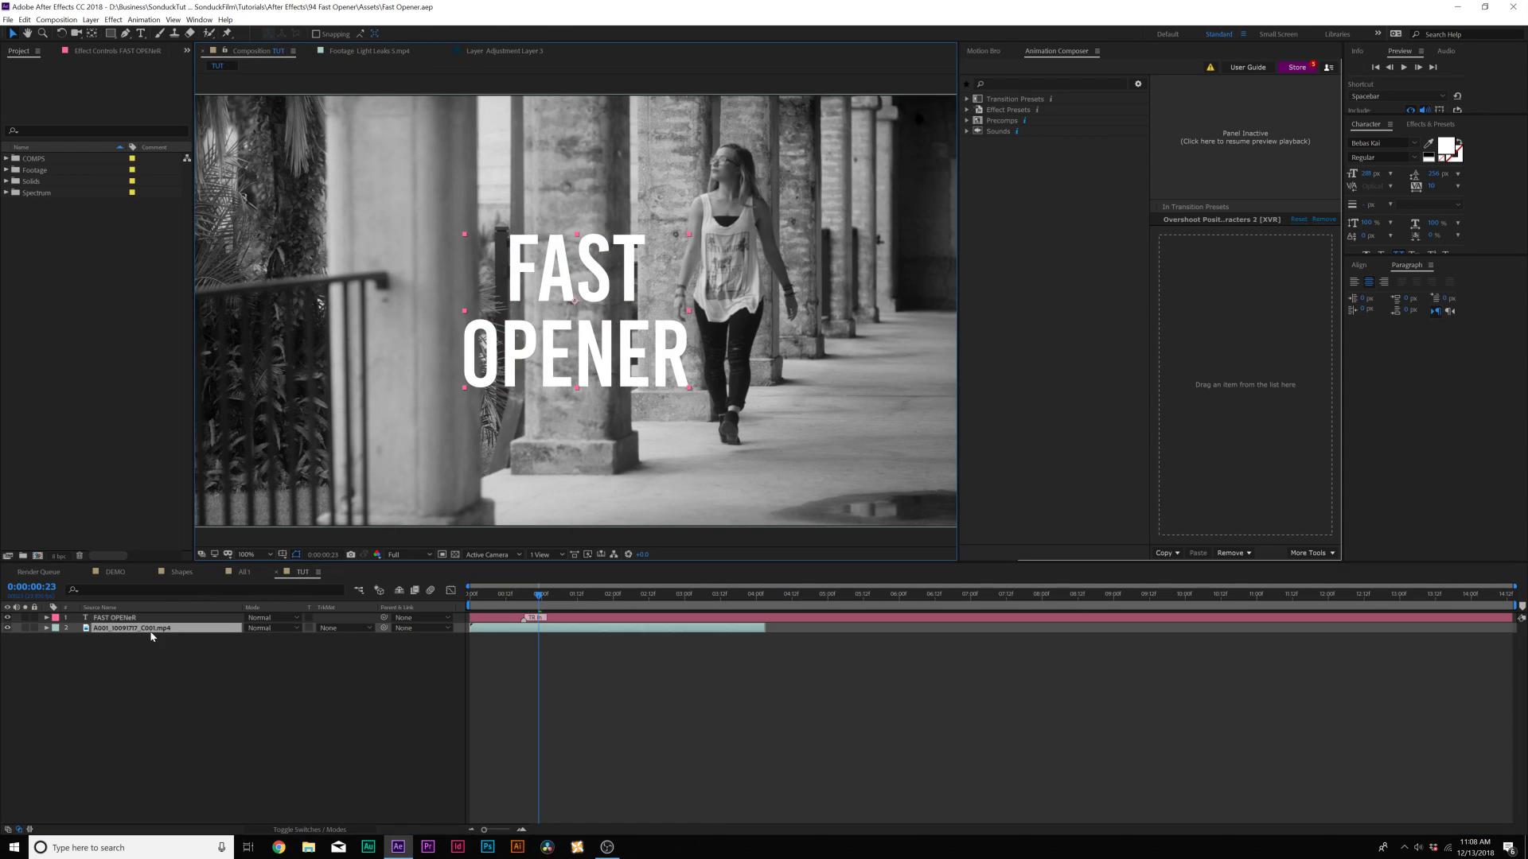
key("F2")
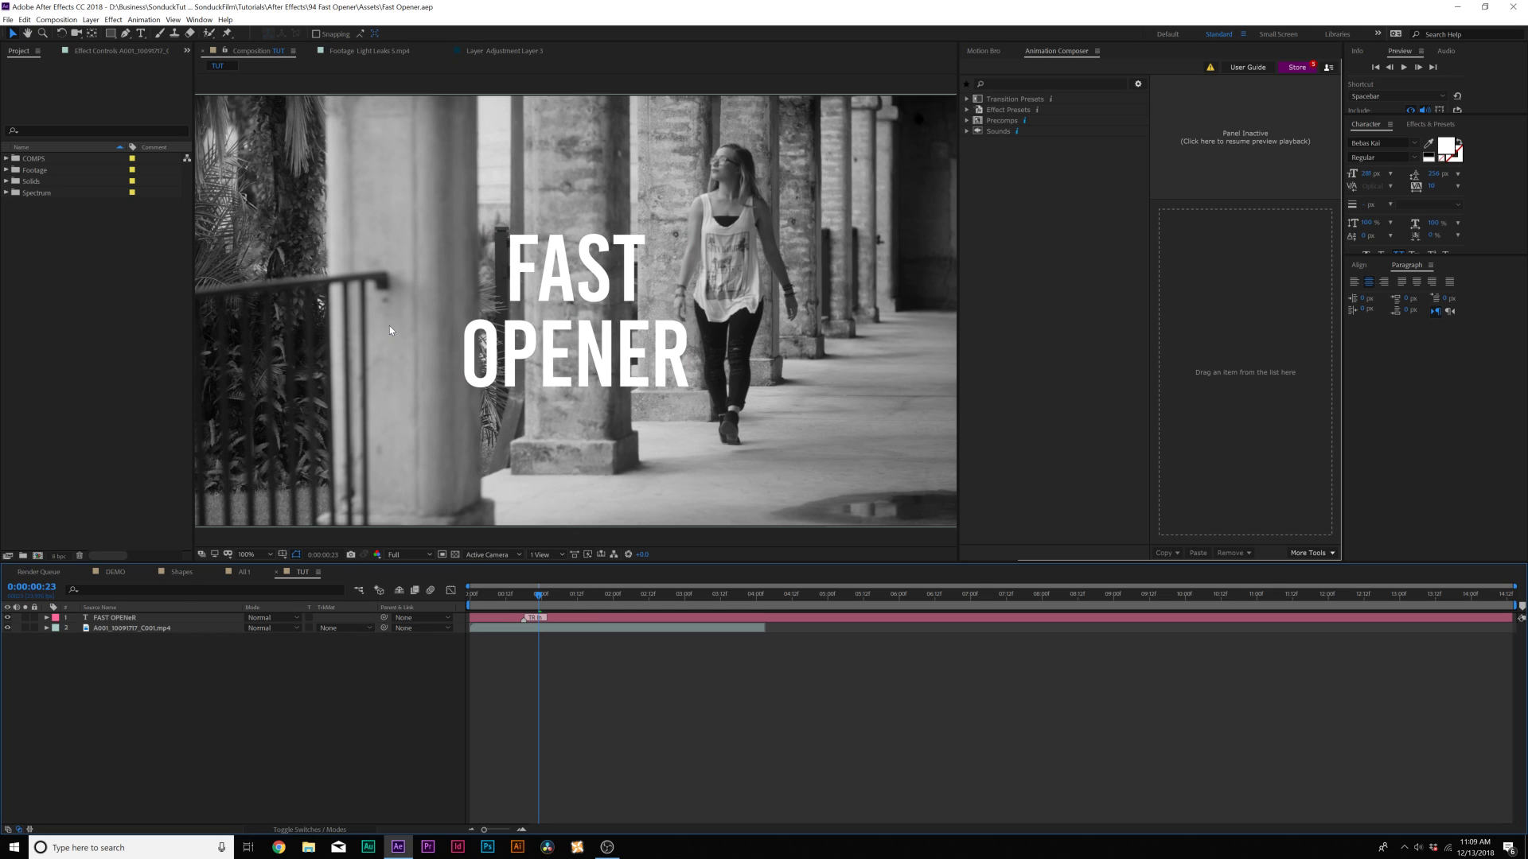
- Add a text layer reading X at the lower left of the title, in the Gotham Bold font
left_click(140, 35)
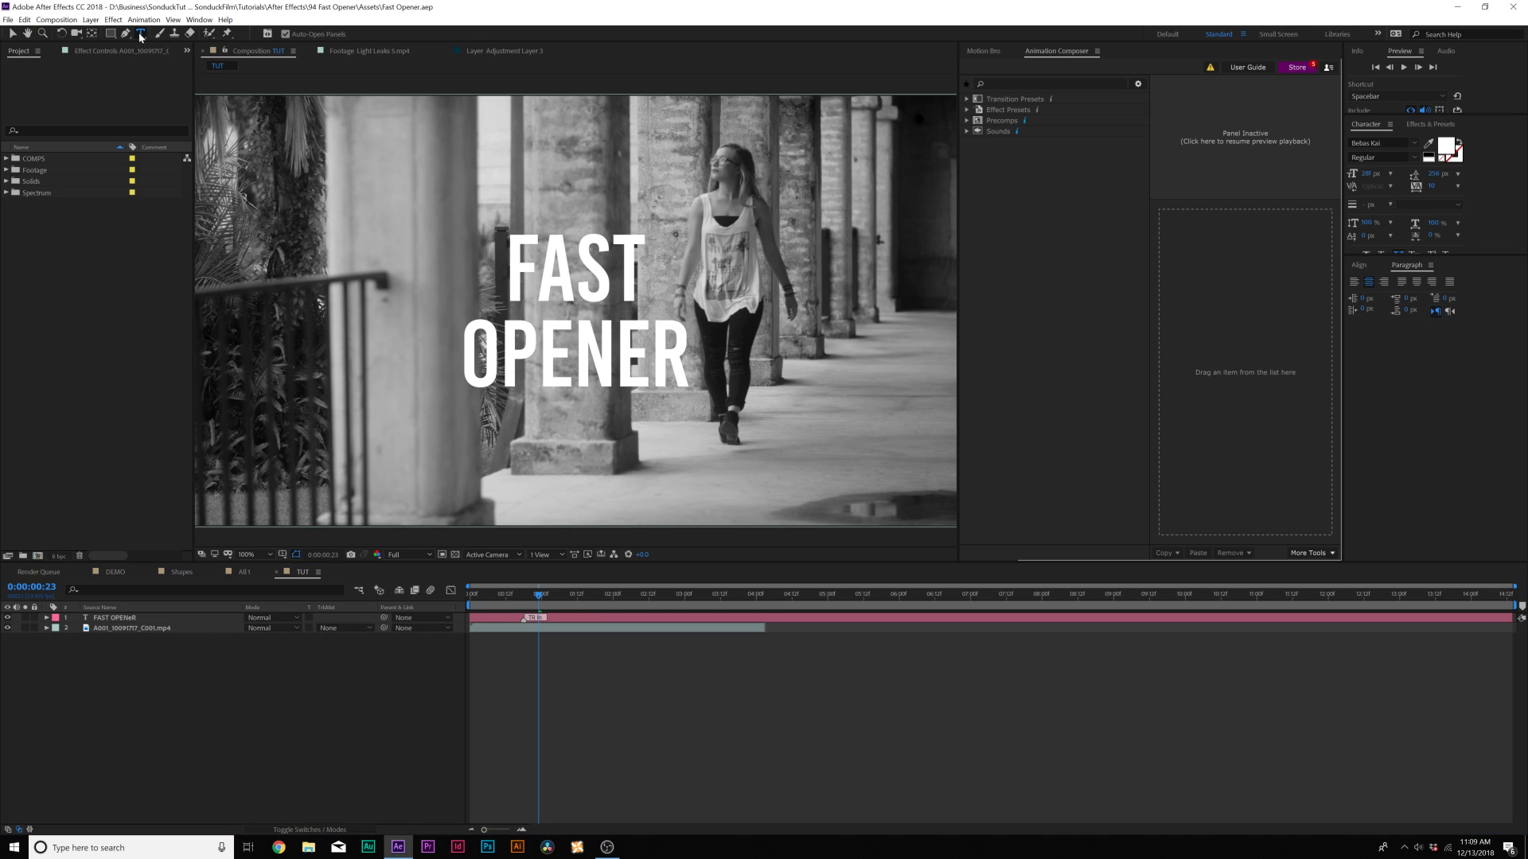
left_click(334, 430)
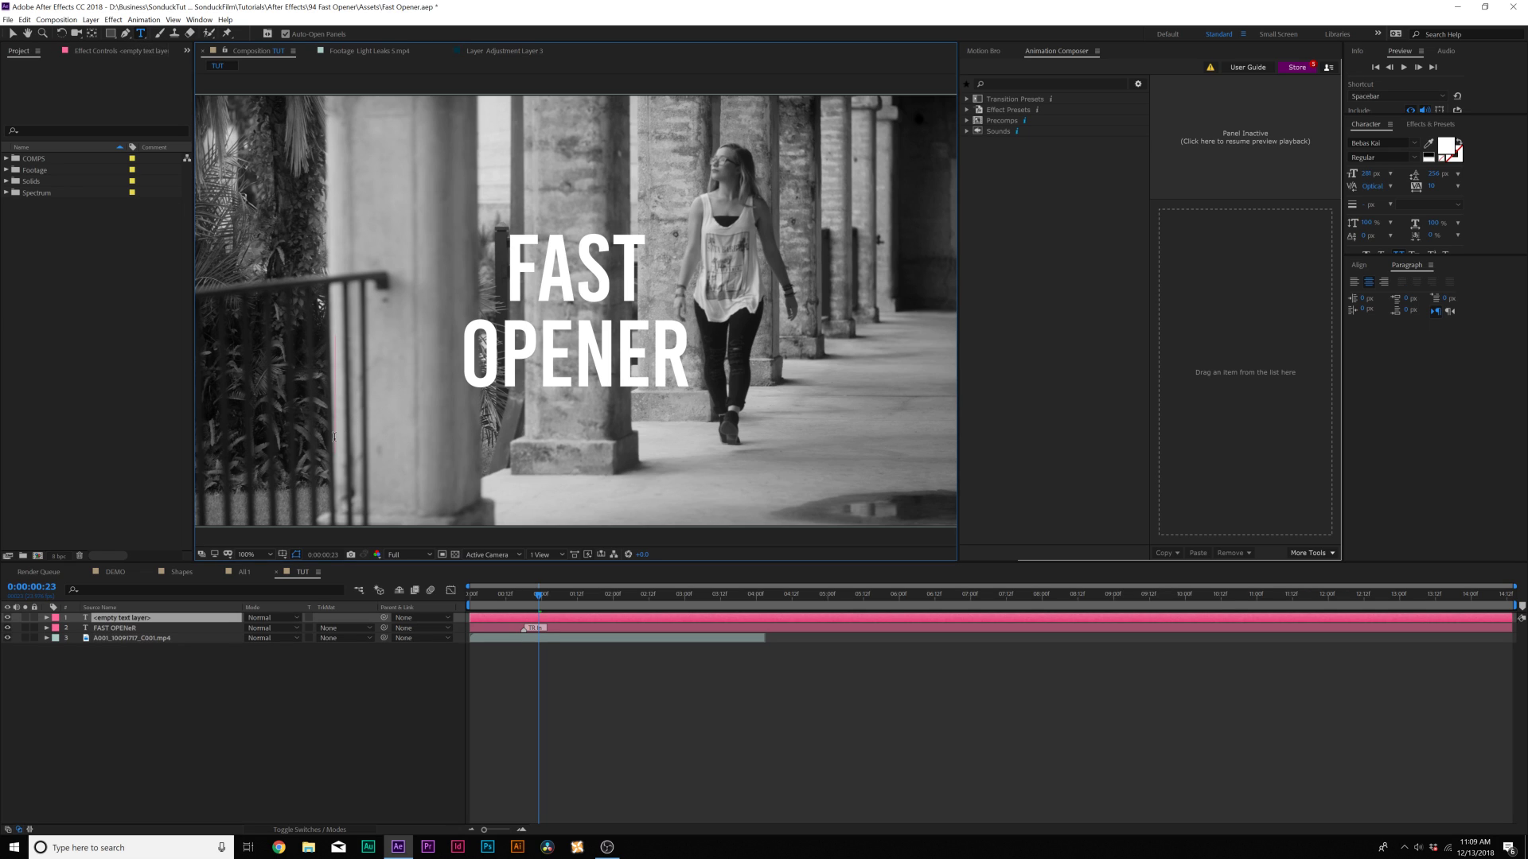
type("X")
key("ctrl+a")
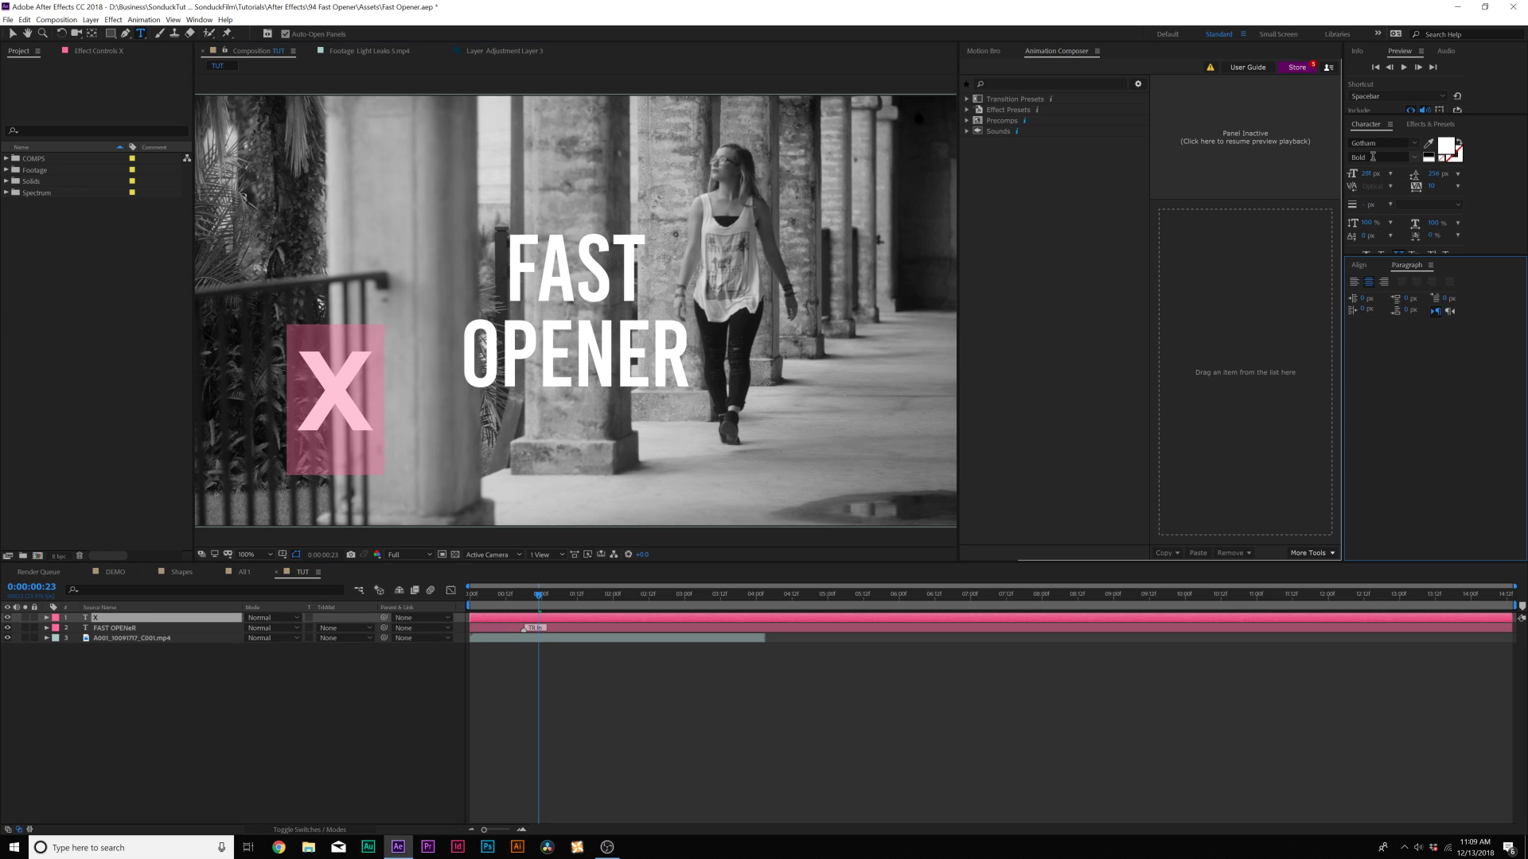
- Scale the X text layer down to roughly half its size
left_click(179, 620)
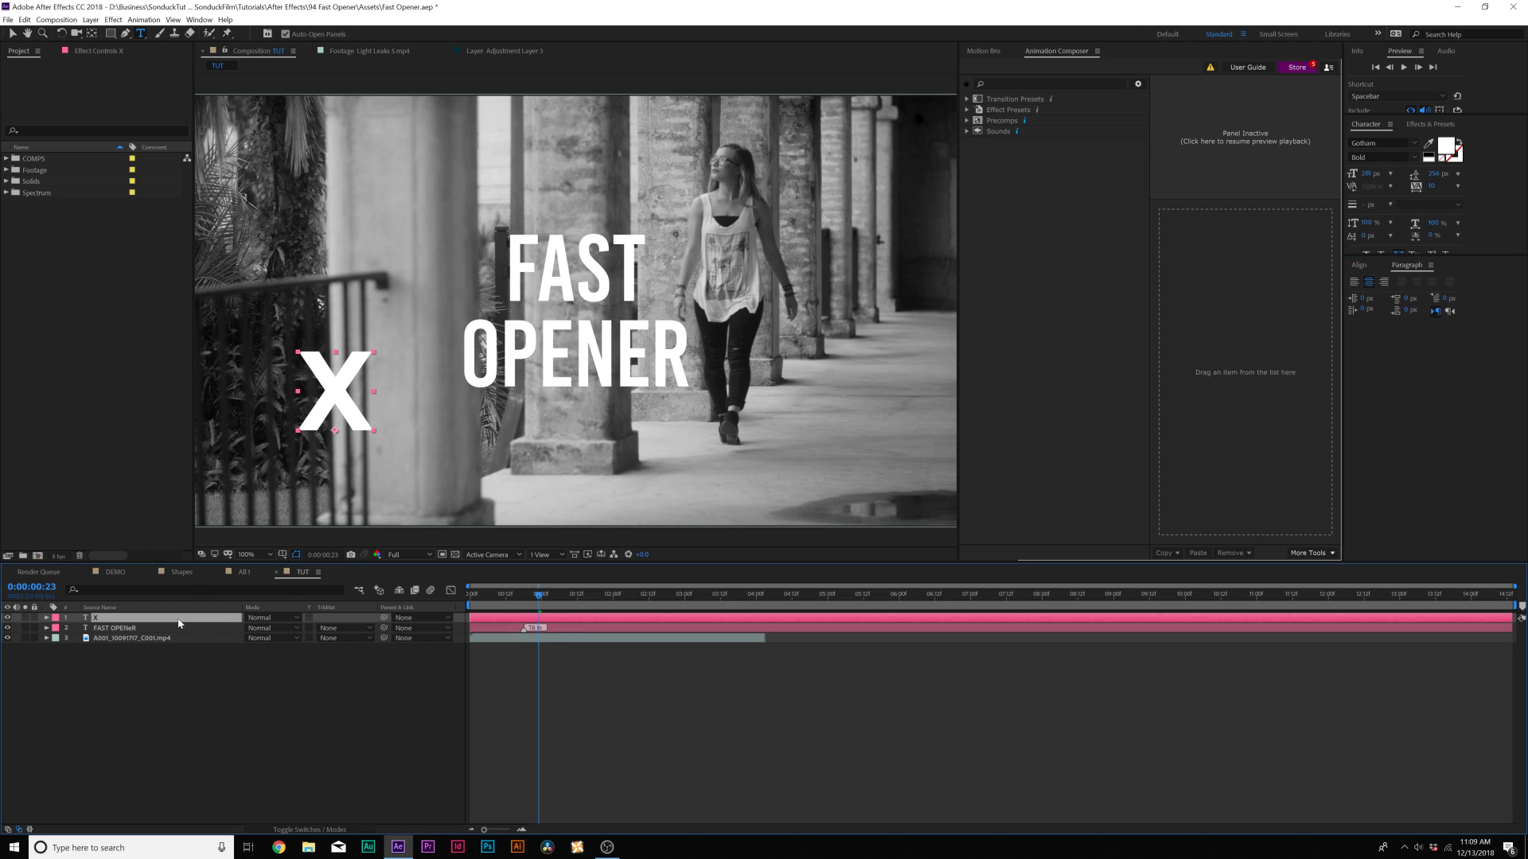
key("s")
left_click_drag(269, 629, 345, 440)
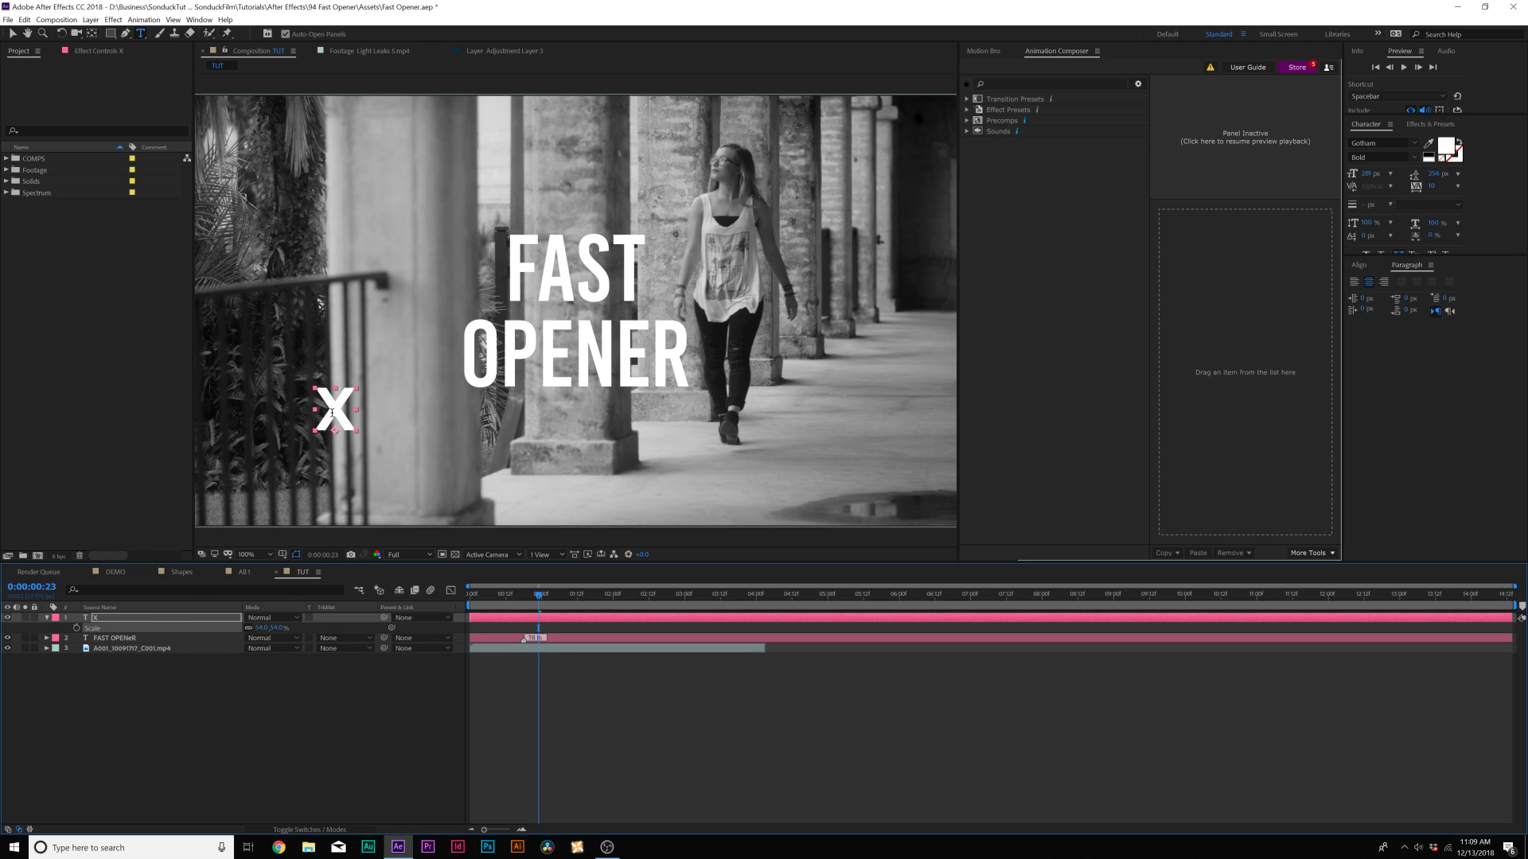
key("v")
- Add a wiggle expression with a frequency of 2 to the X layer's opacity and preview the flicker
key("t")
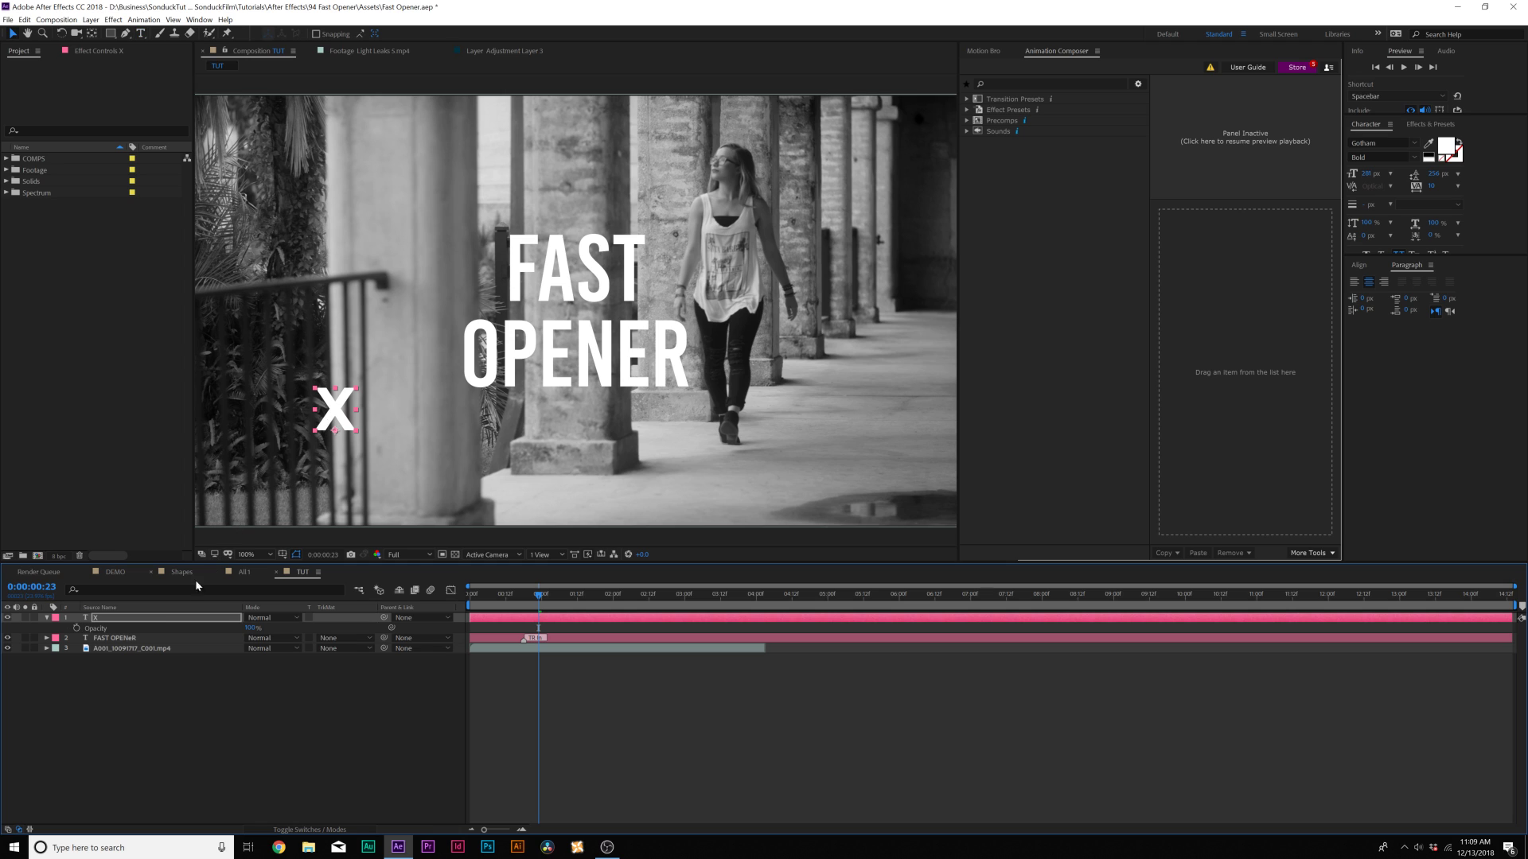
left_click(77, 628, "alt")
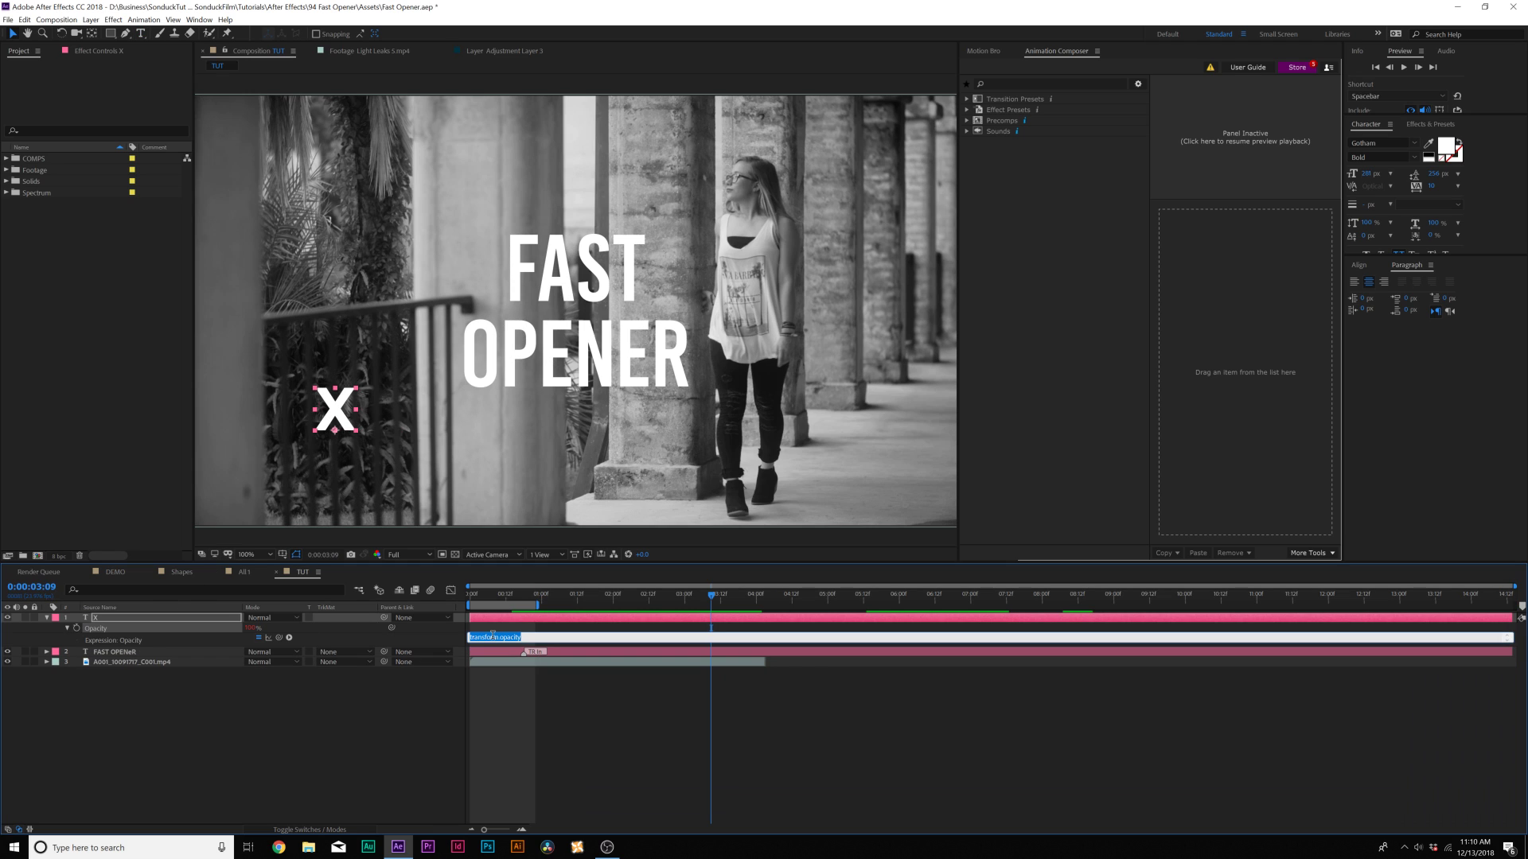
type("wiggle(2,")
left_click(428, 708)
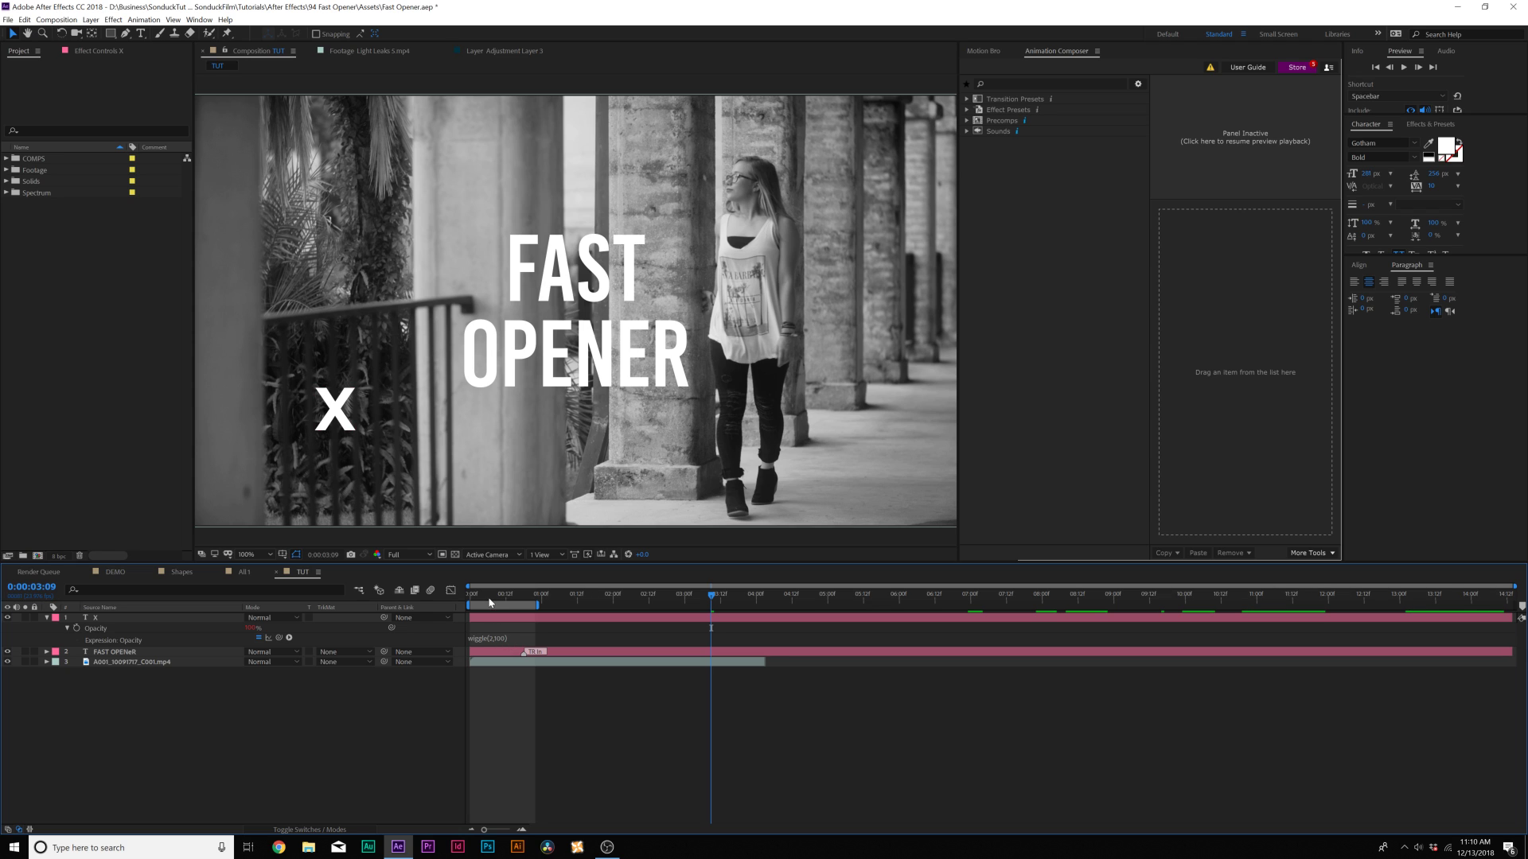
key("space")
key("t")
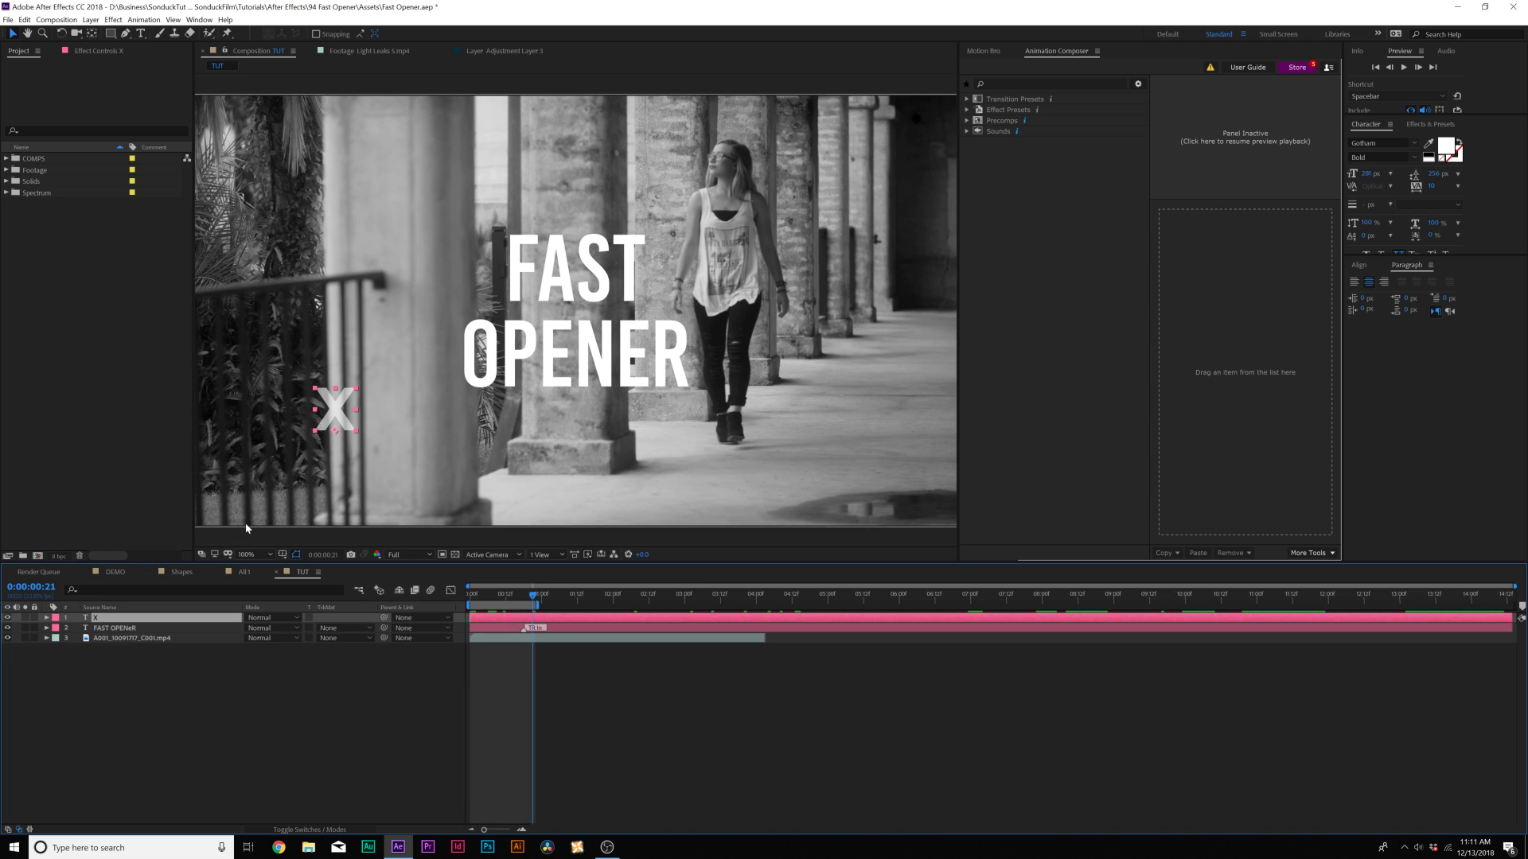
- Duplicate the X layer, place the copy to the right of the woman and change its font style to Light
key("ctrl+d")
left_click_drag(353, 419, 842, 364)
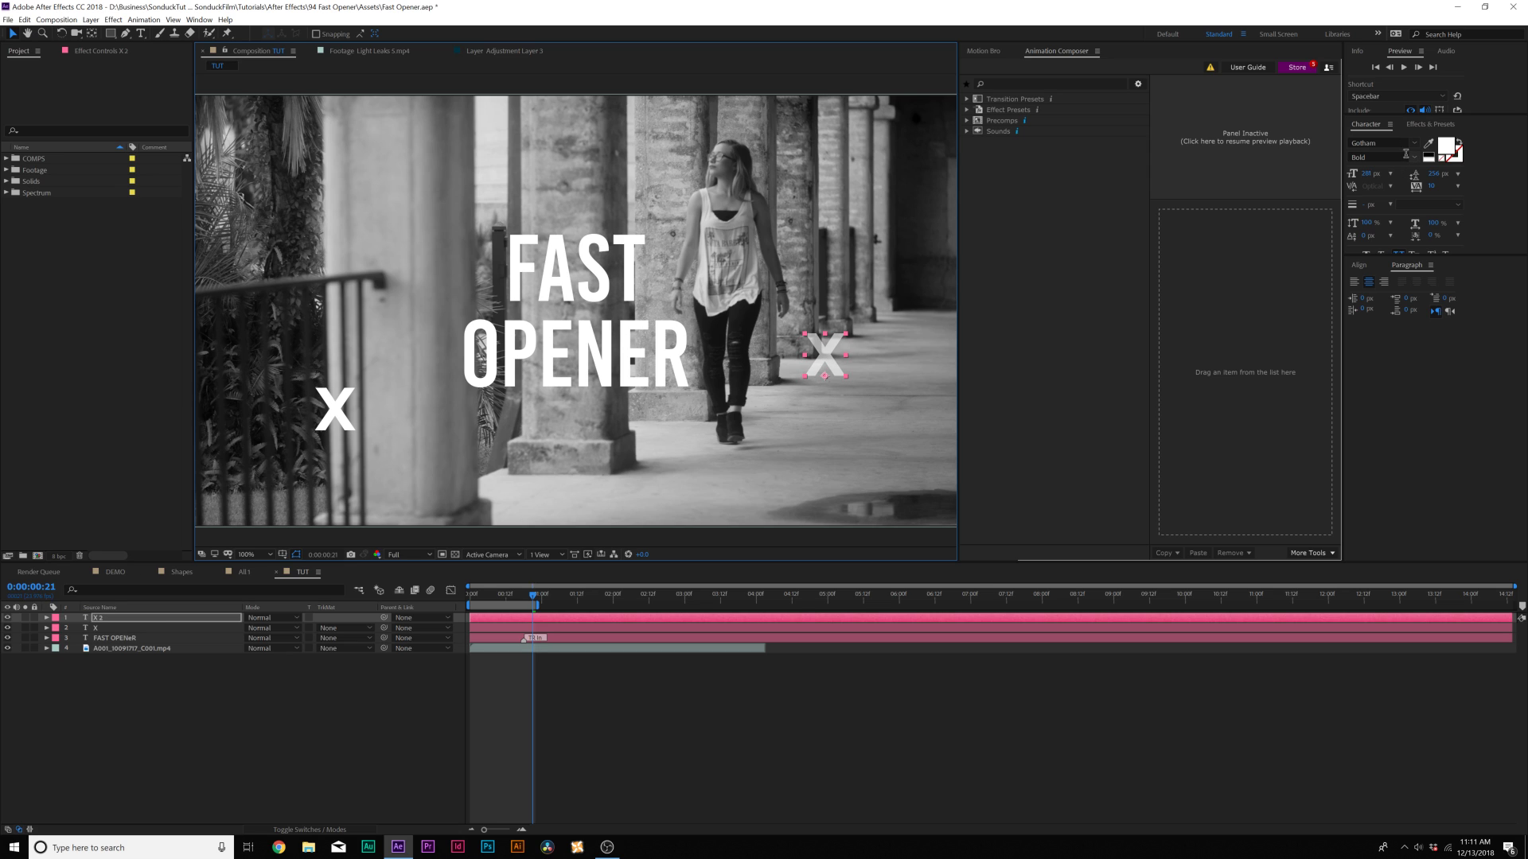
left_click(1405, 156)
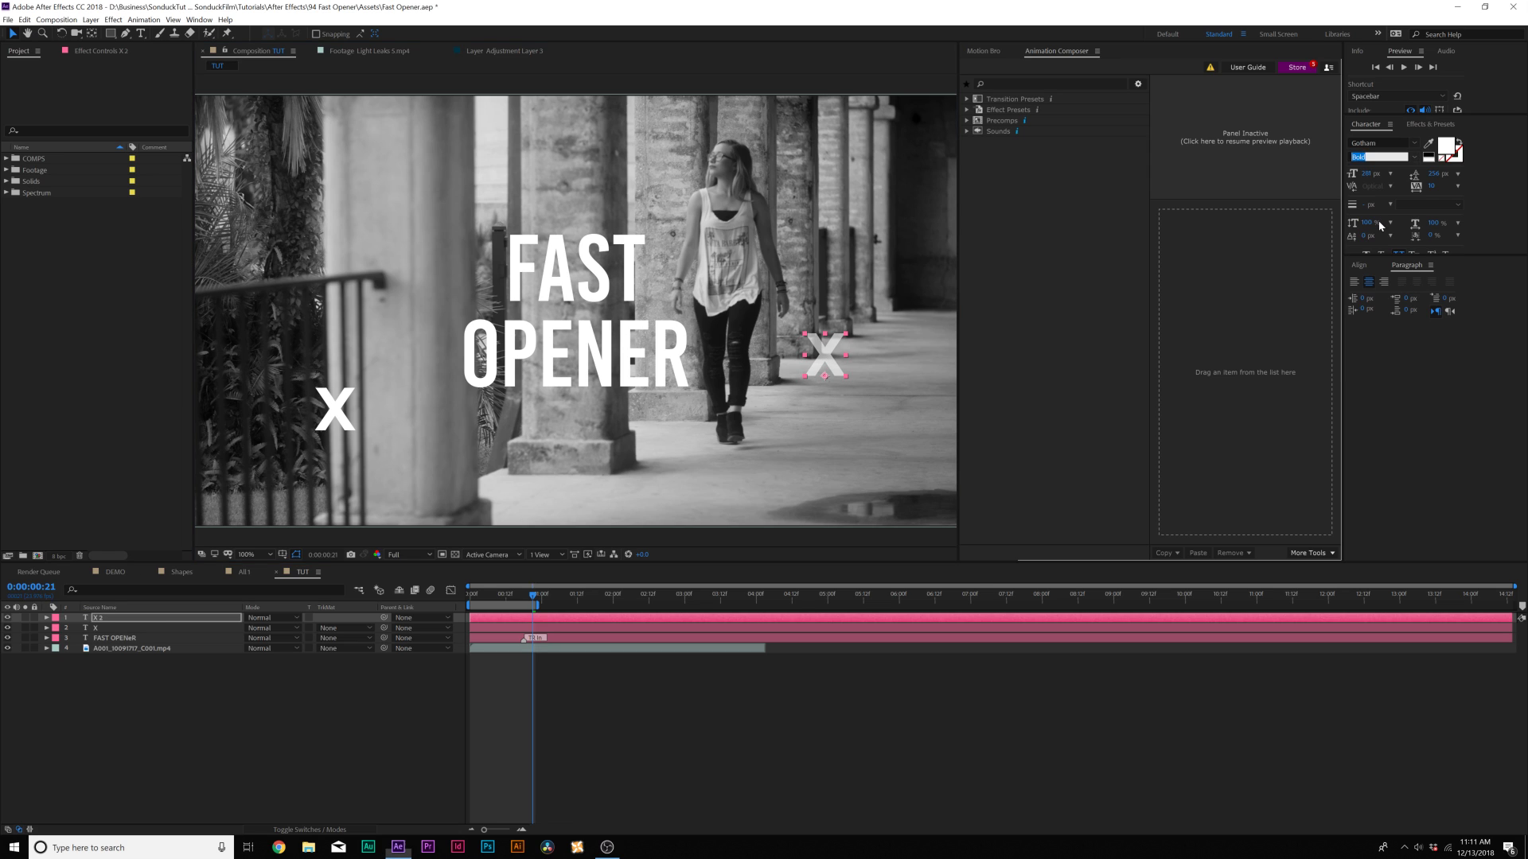
type("Light")
key("Return")
- Duplicate the bold and light X layers several more times, scatter the copies around the title and vary their scale
left_click(160, 623)
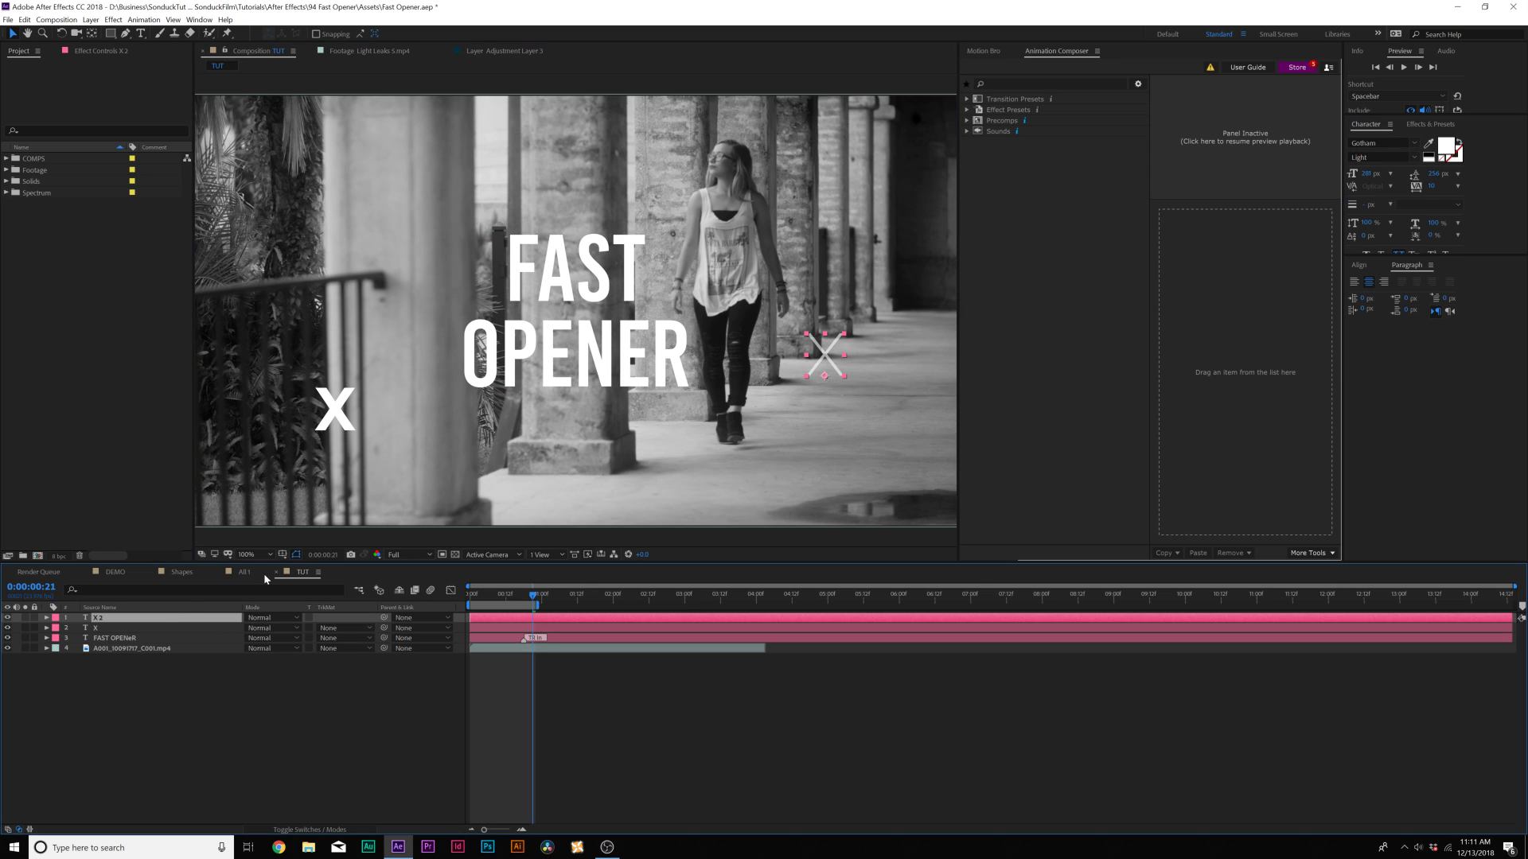
key("ctrl+d")
left_click(23, 19)
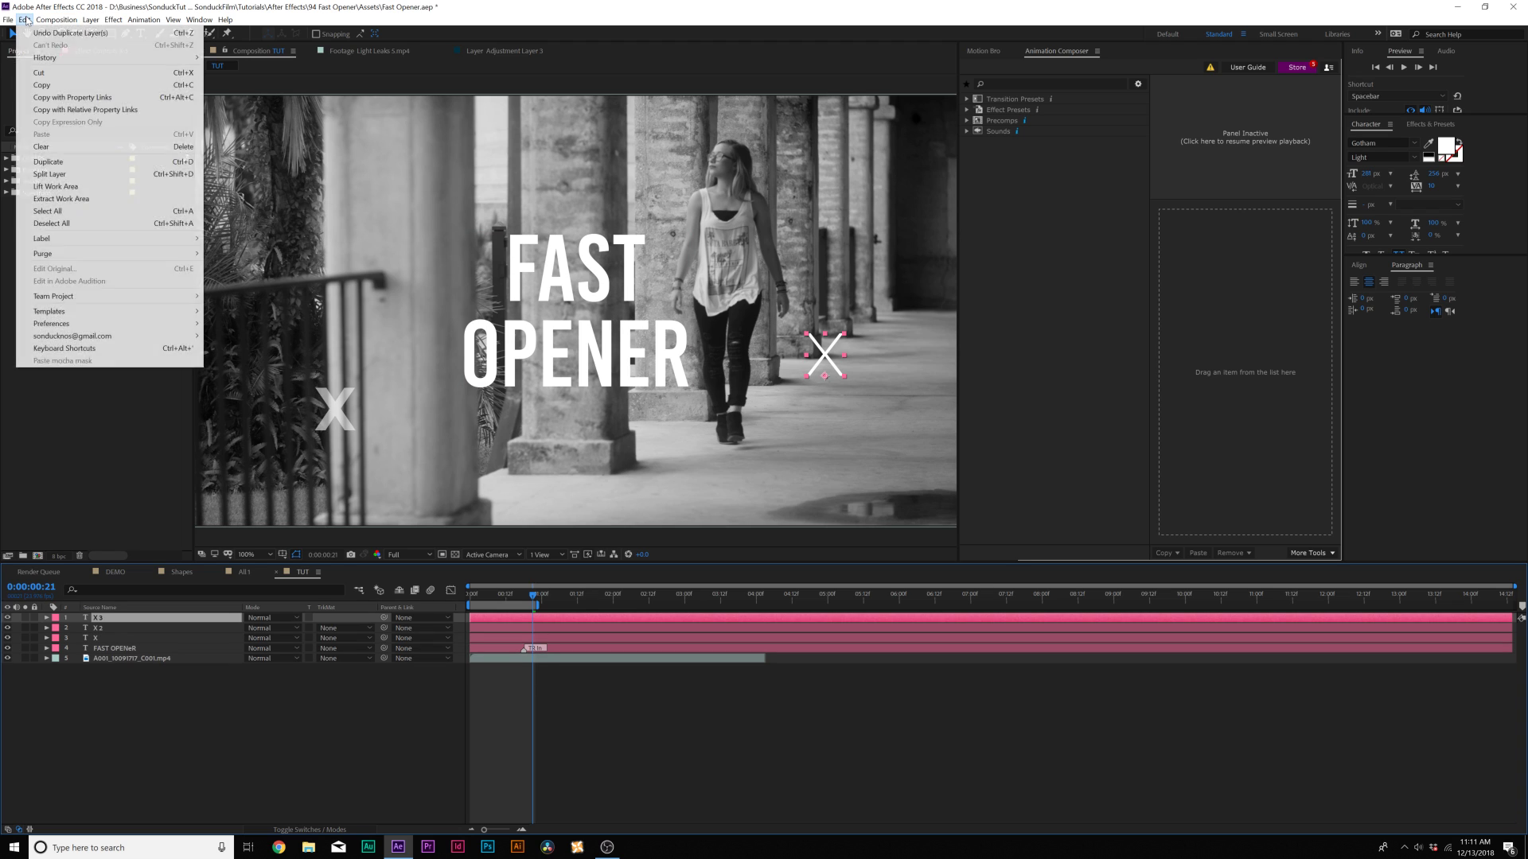
left_click(120, 625)
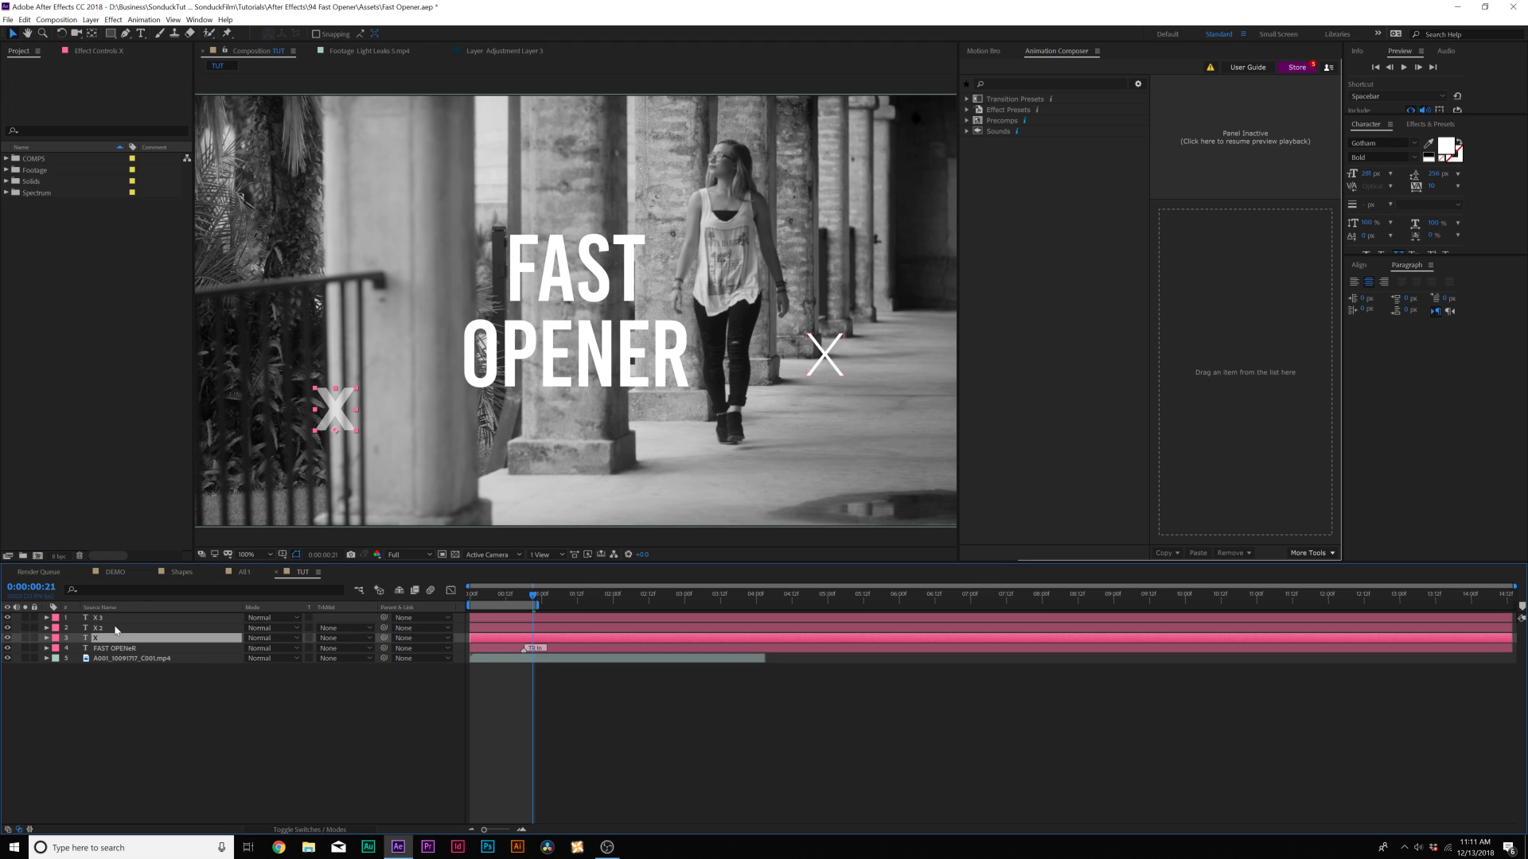
left_click_drag(824, 355, 884, 360)
key("ctrl+d")
key("ctrl+d")
key("s")
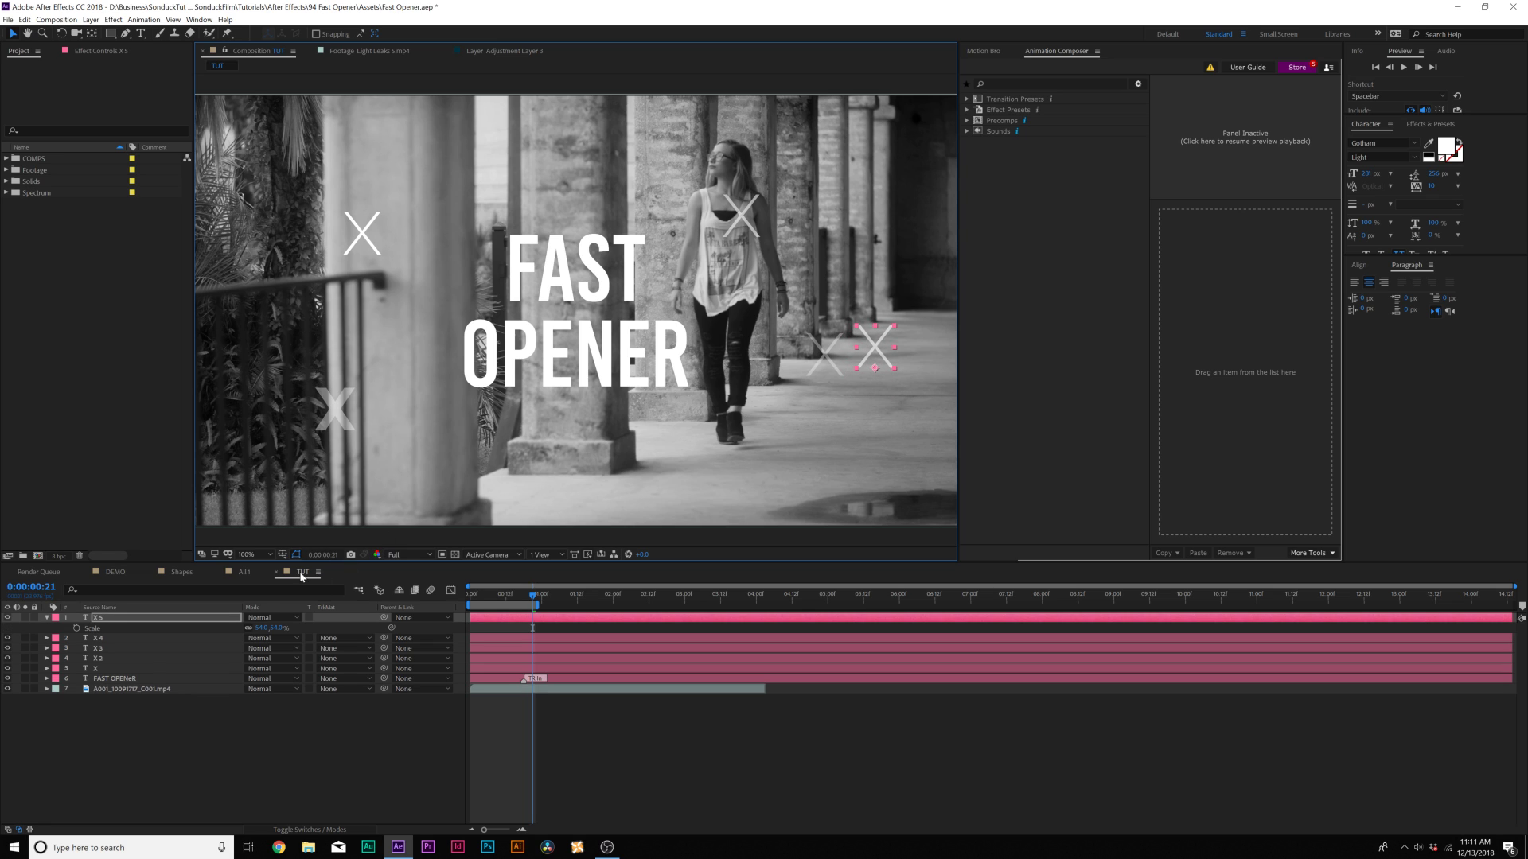
left_click_drag(247, 628, 239, 628)
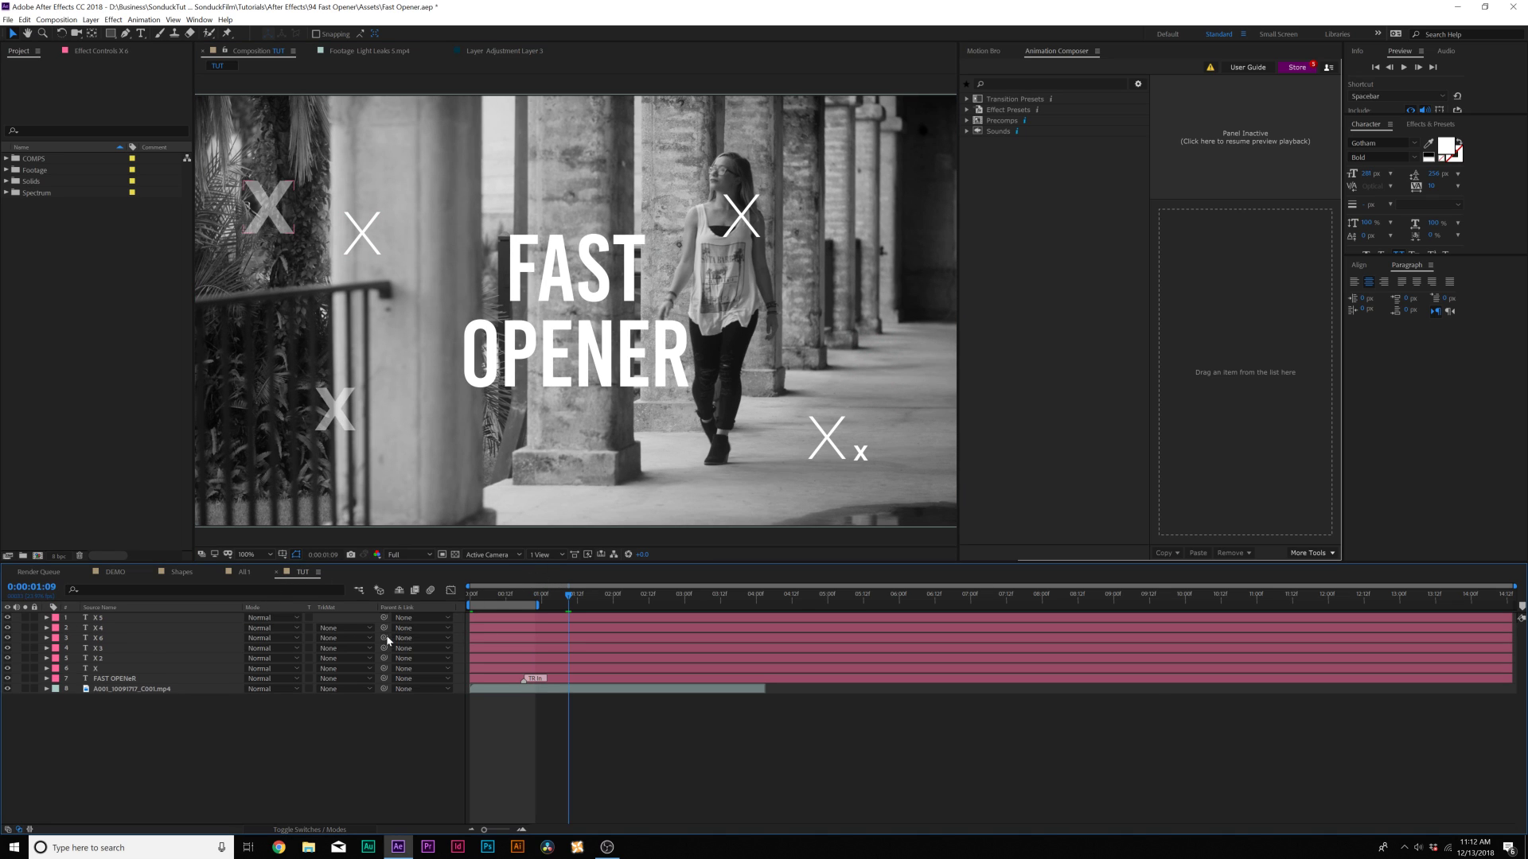
- Ready the Rectangle tool in the TUT composition with a purple shape fill
left_click(515, 304)
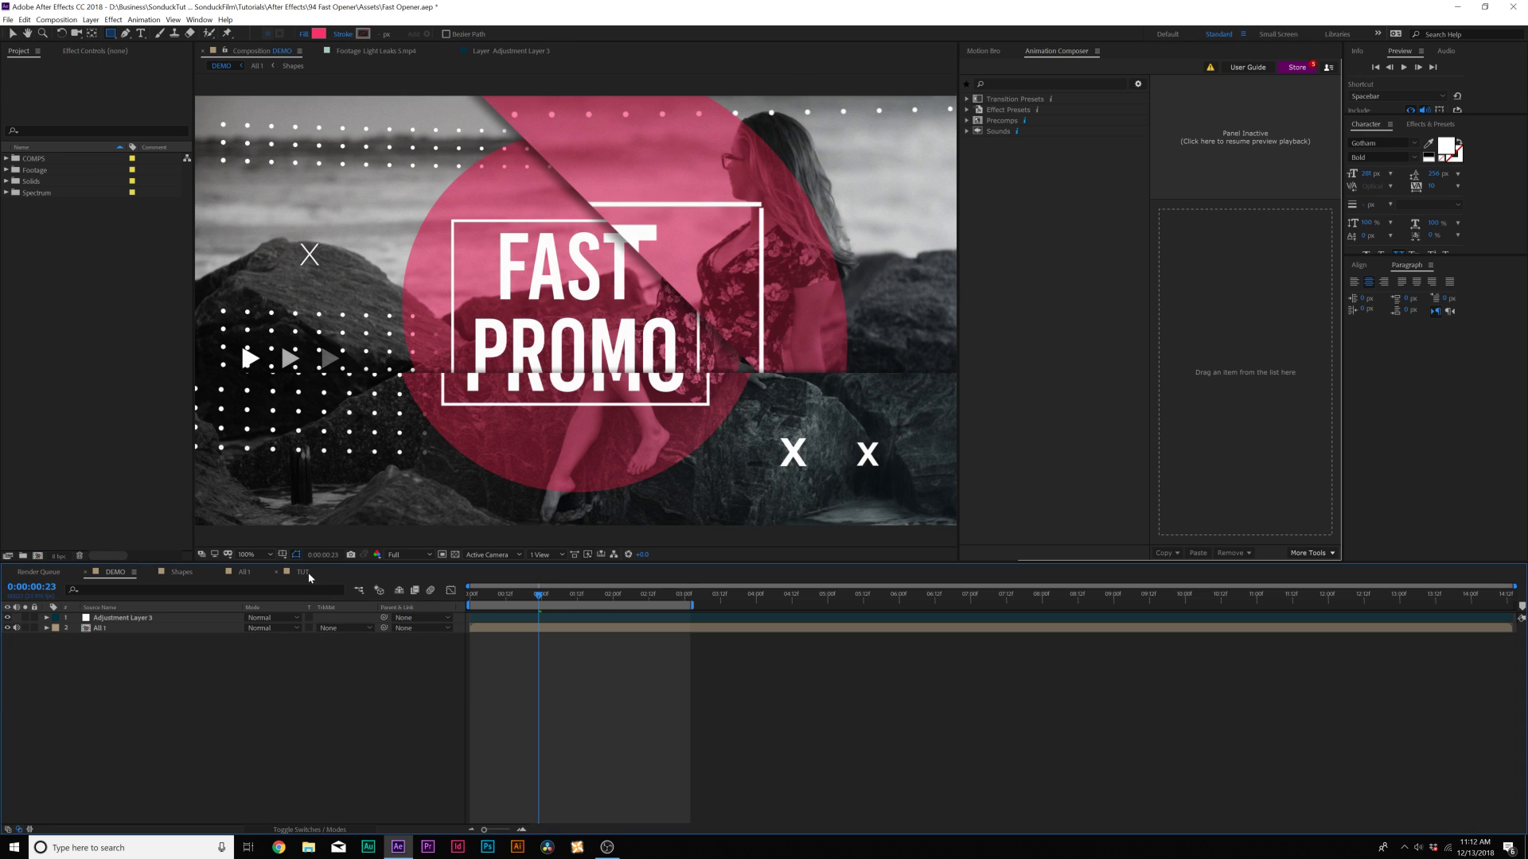
left_click(304, 572)
left_click(111, 31)
left_click(150, 55)
left_click(320, 32)
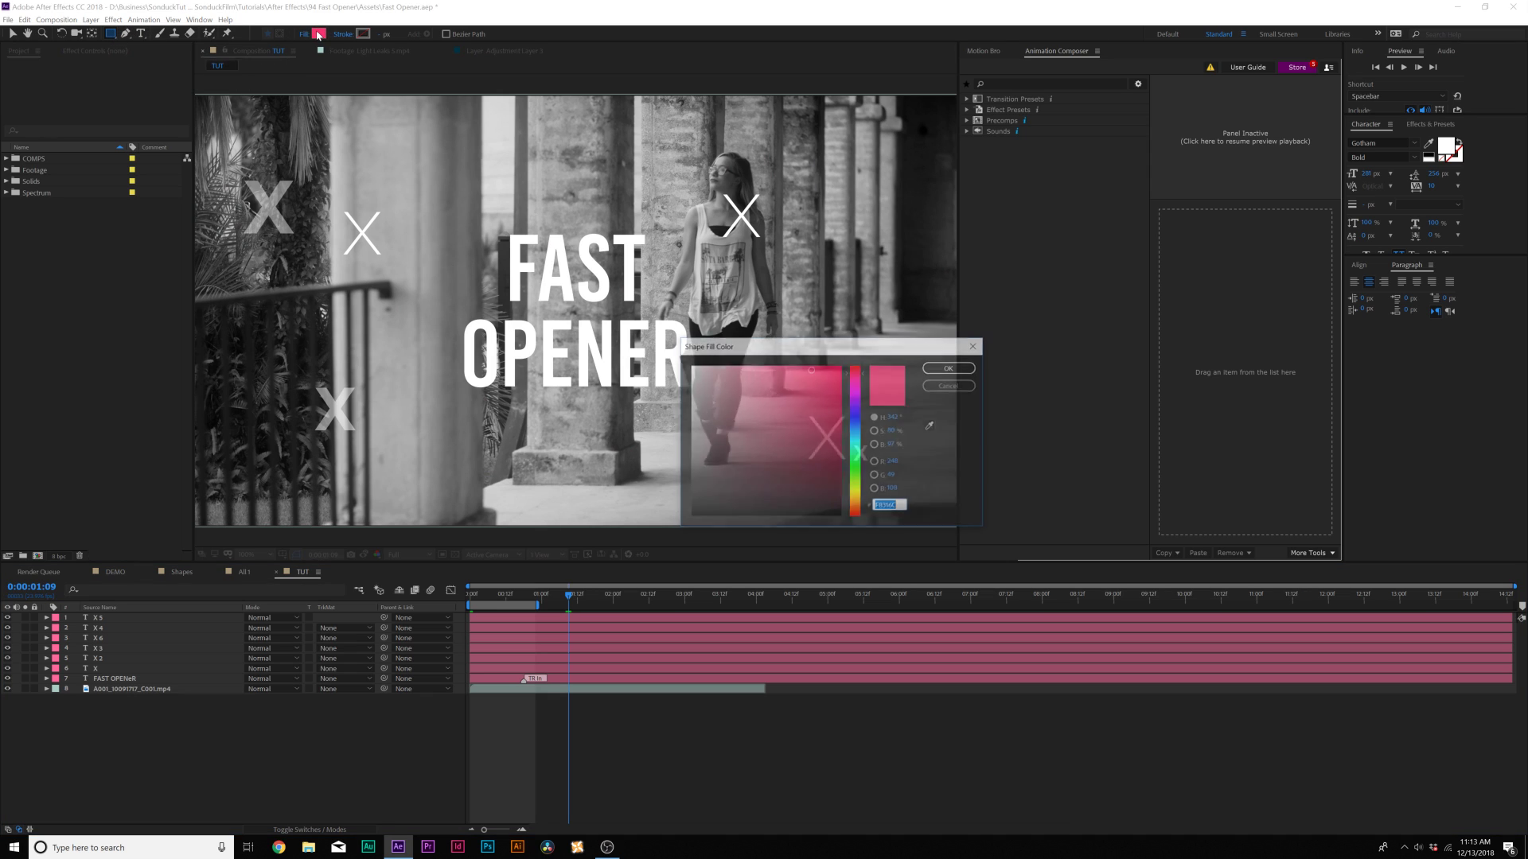
left_click(854, 406)
left_click_drag(854, 406, 855, 402)
left_click(949, 370)
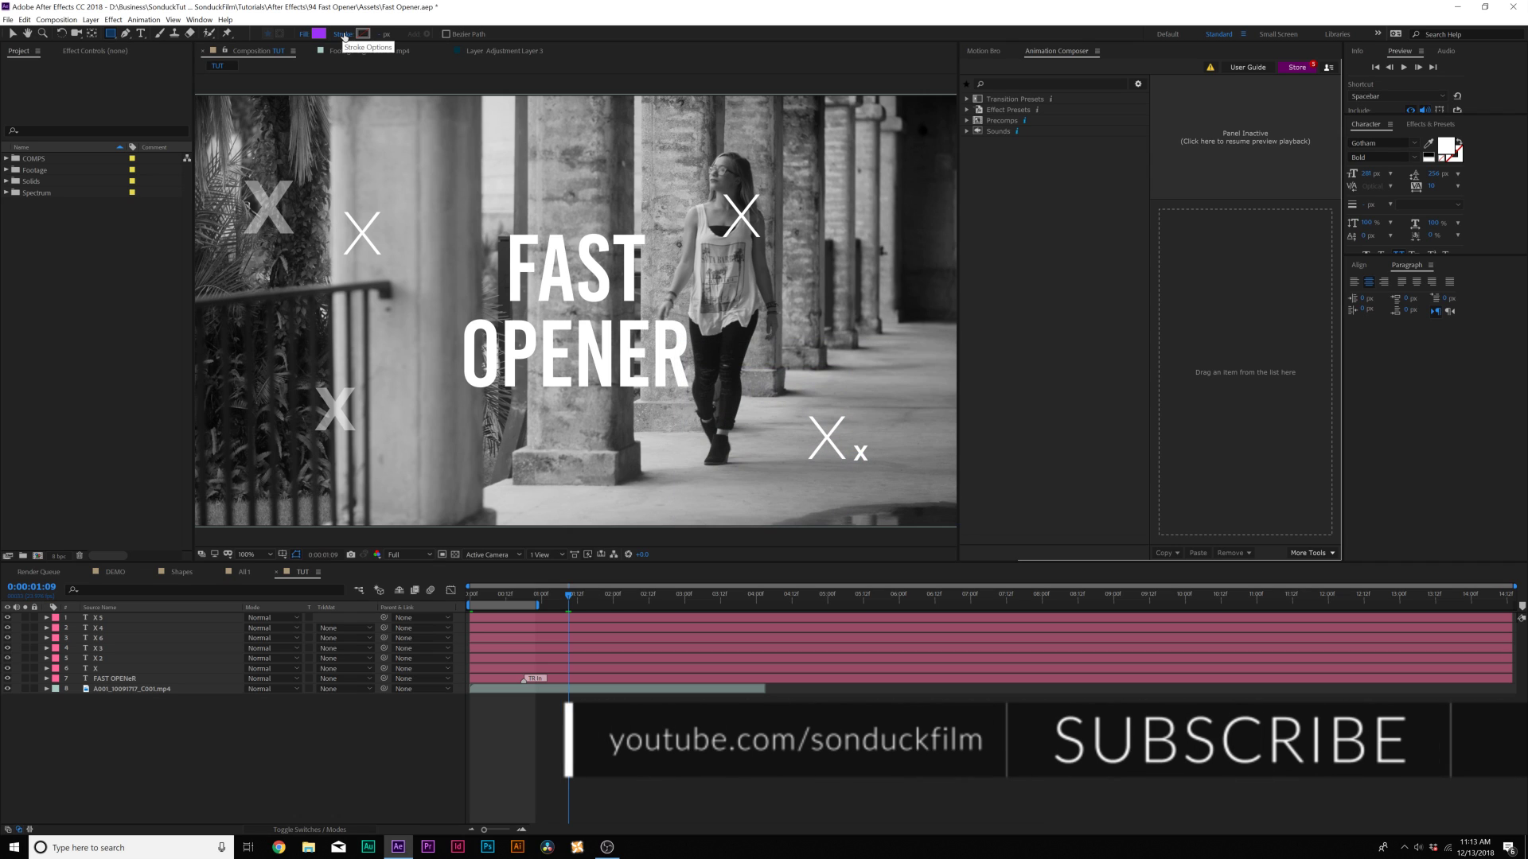
- Draw a rectangle behind the title, layered directly below the FAST OPENER text, and align it to the composition's centre
left_click_drag(434, 218, 750, 413)
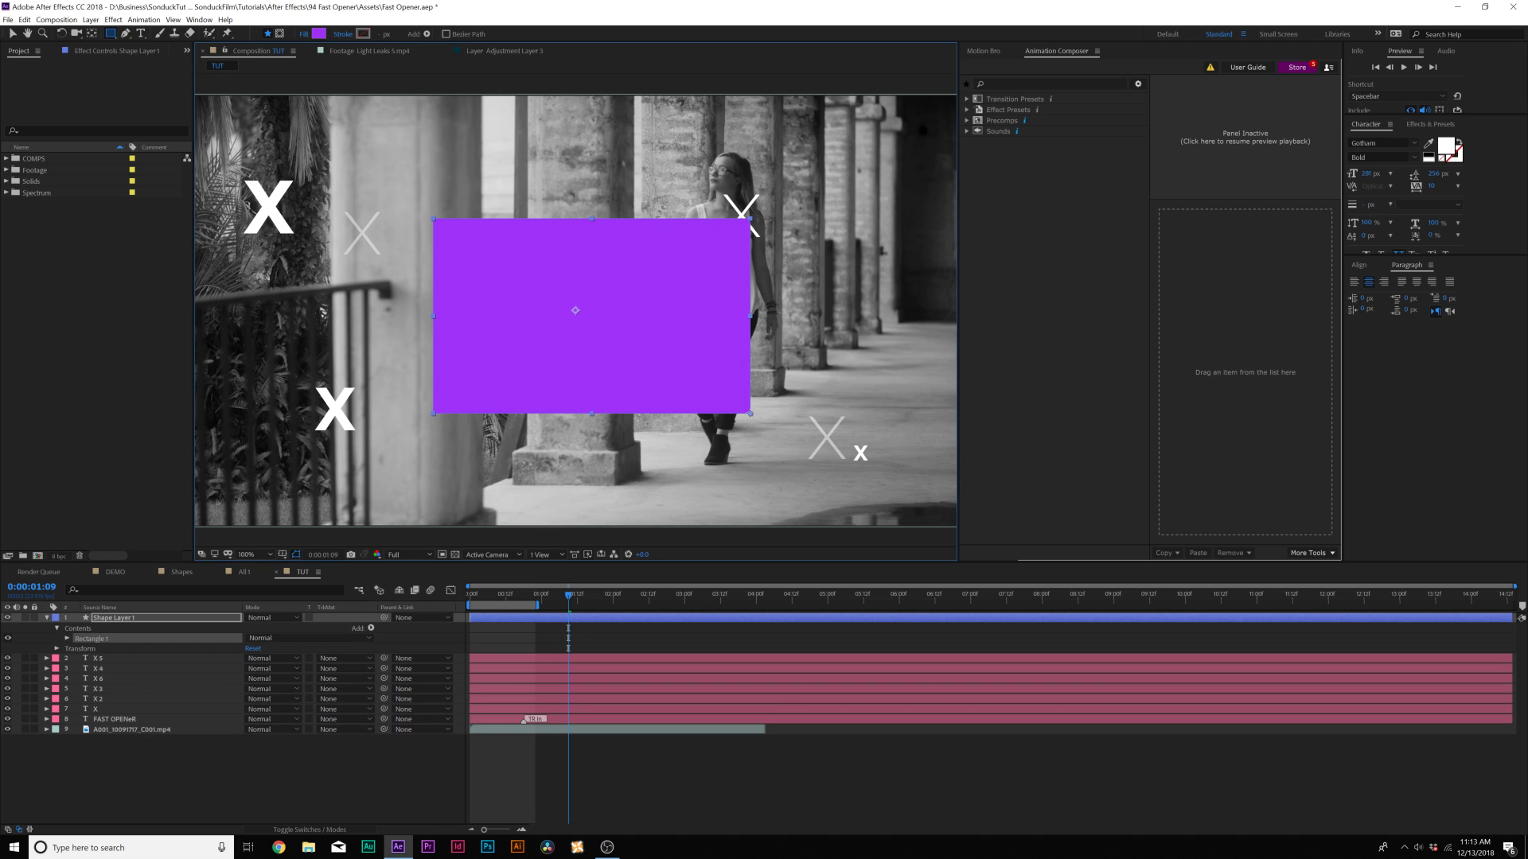
left_click_drag(138, 621, 127, 727)
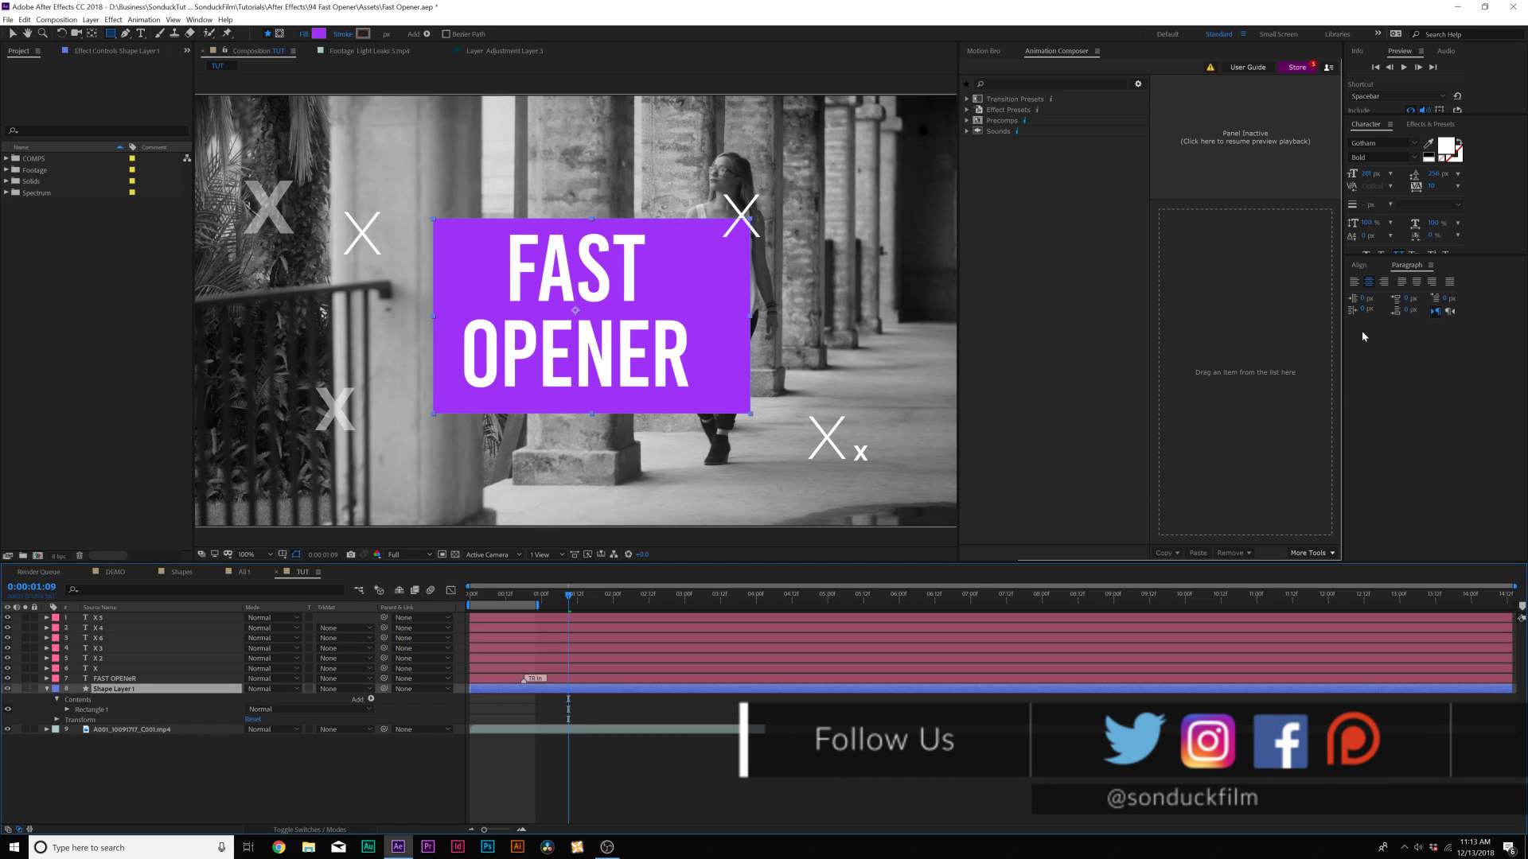
left_click(1359, 265)
left_click(1376, 295)
left_click(1418, 296)
left_click(199, 20)
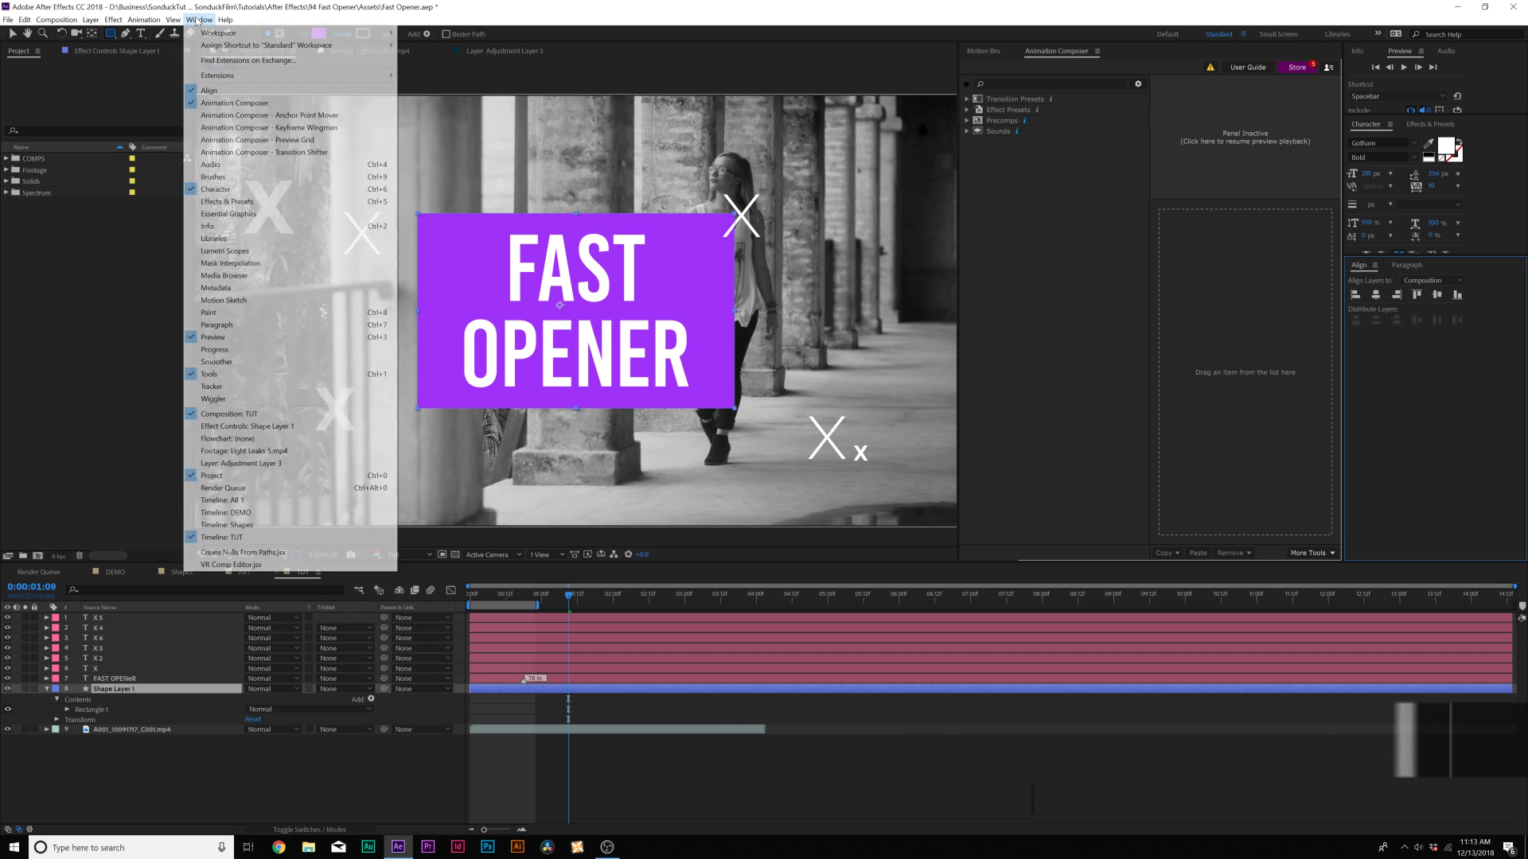
- Make the purple rectangle layer semi-transparent, setting its opacity to 40% and fine-tuning it
left_click(122, 692)
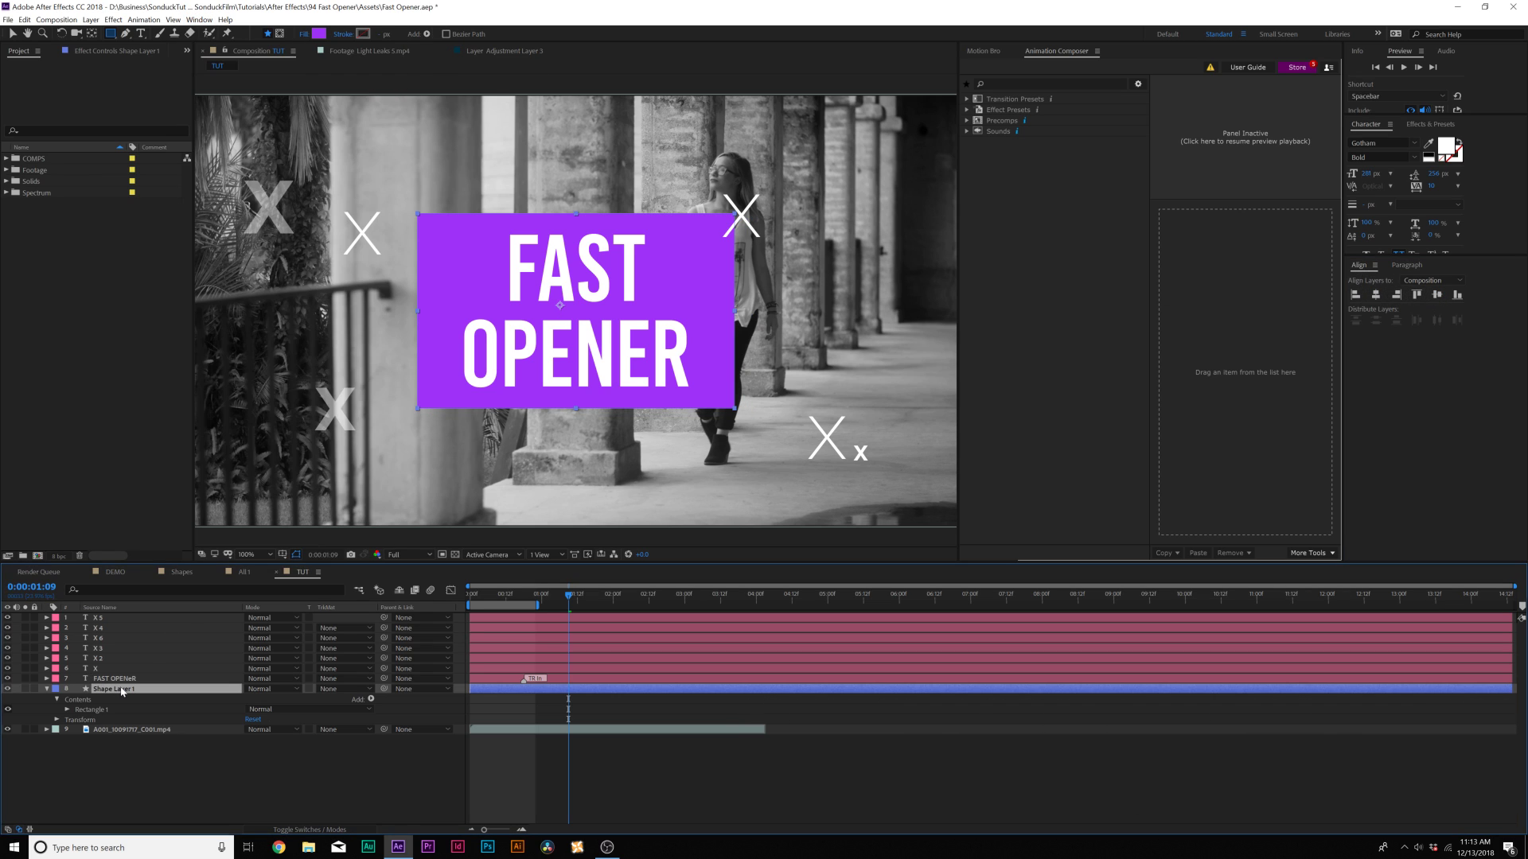
key("t")
left_click(250, 700)
type("40")
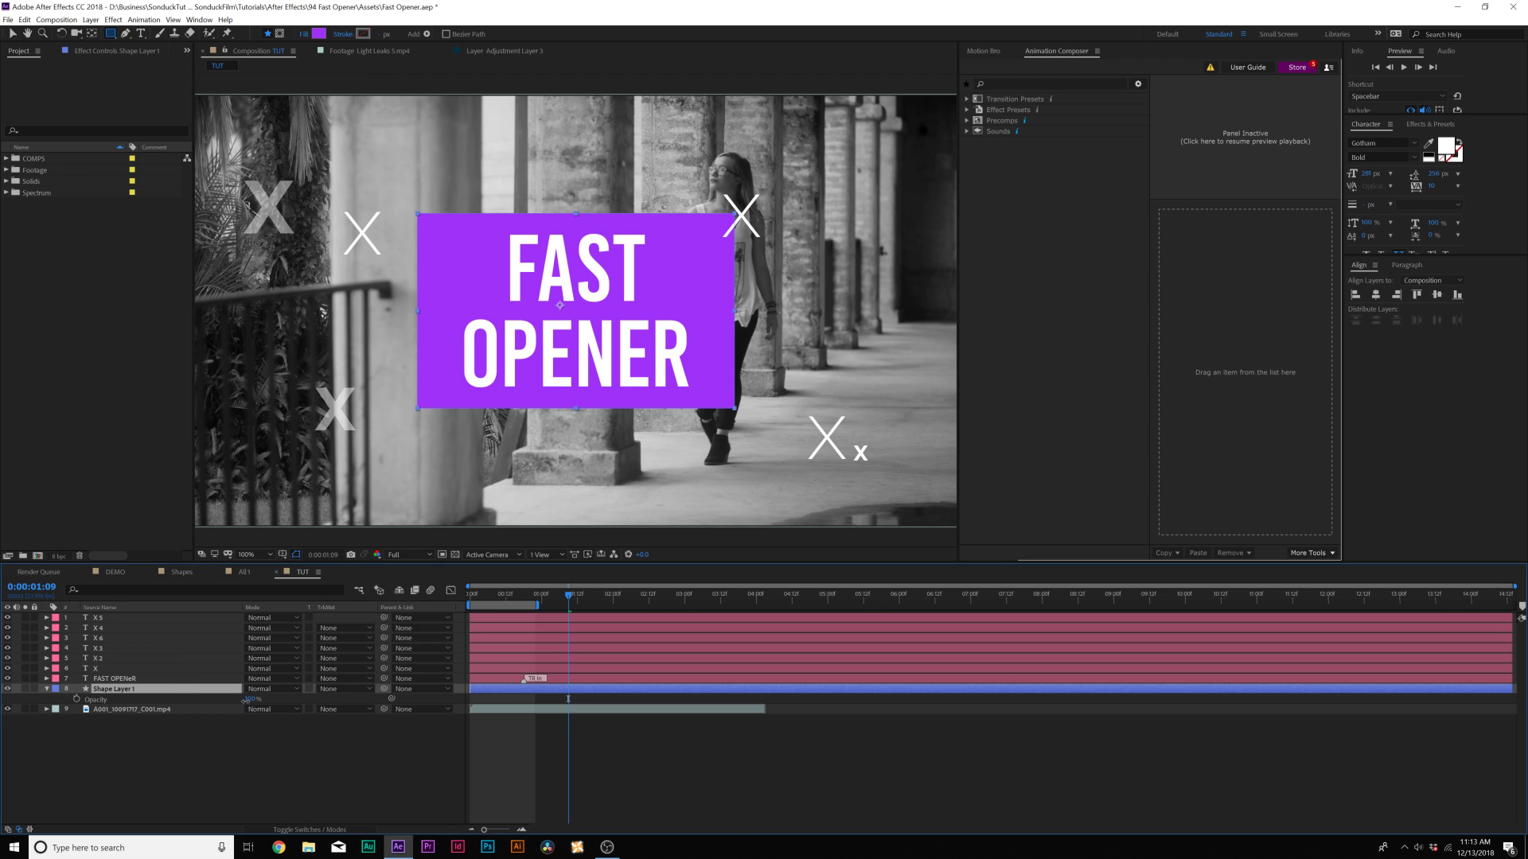
key("Return")
left_click_drag(214, 705, 217, 705)
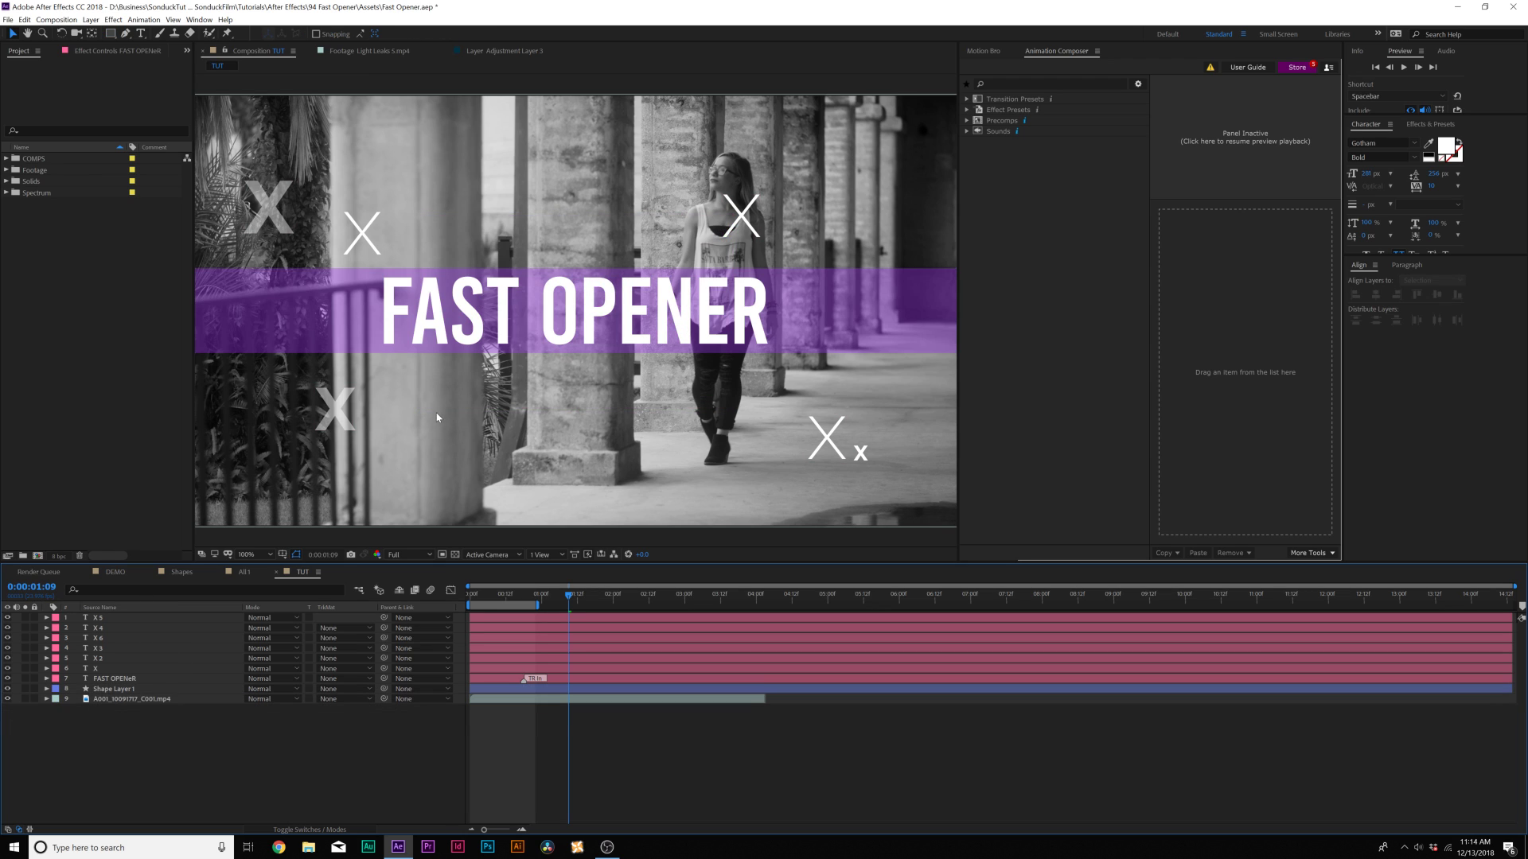
- Keyframe the size and position of the shape layer's Rectangle Path at frame 0 and move both keyframes slightly past half a second
key("comma")
key("period")
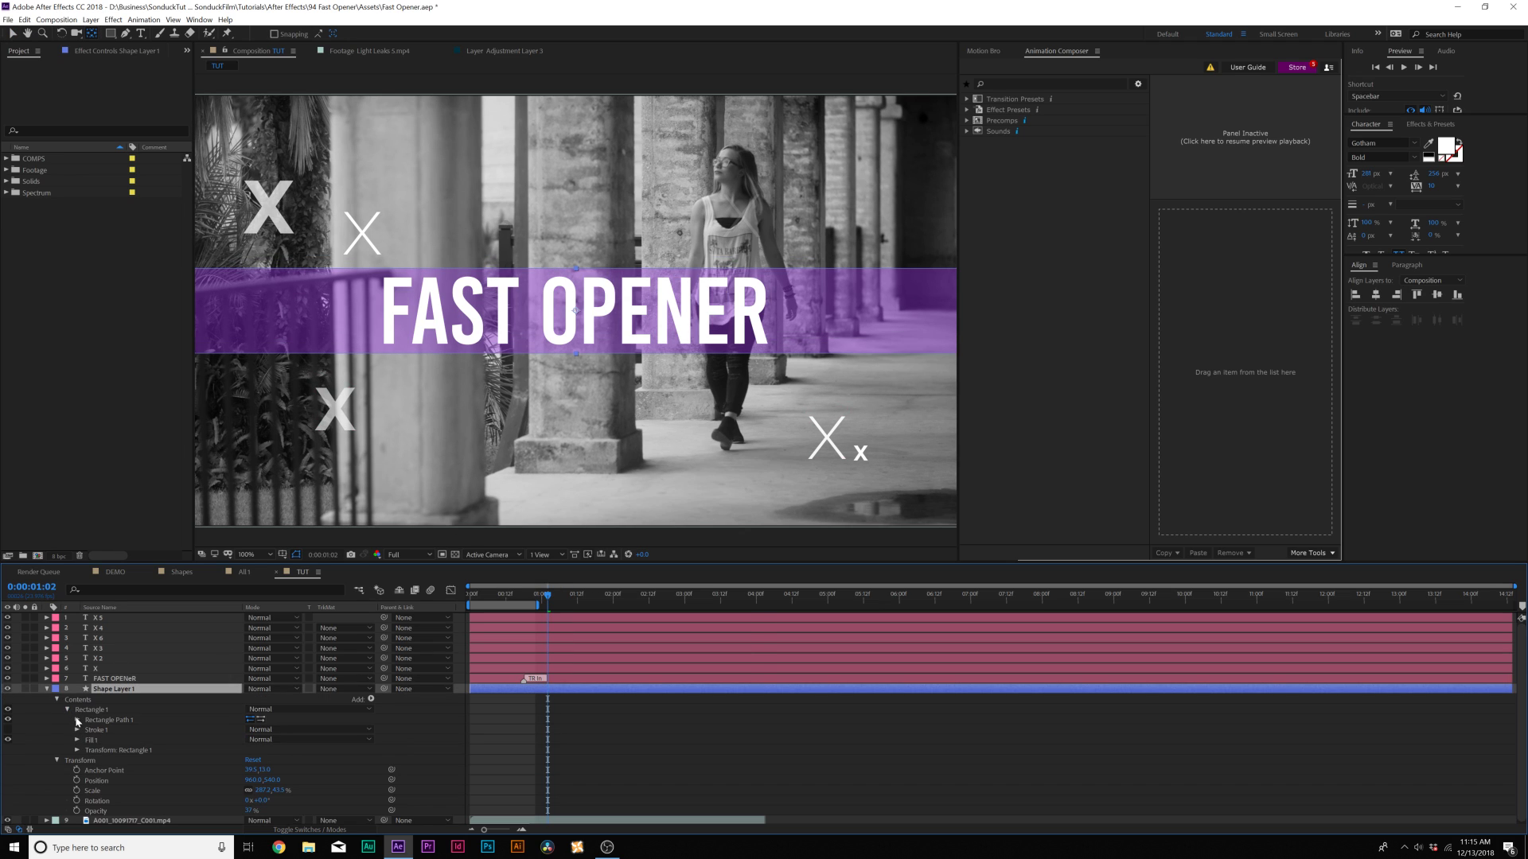
left_click(77, 720)
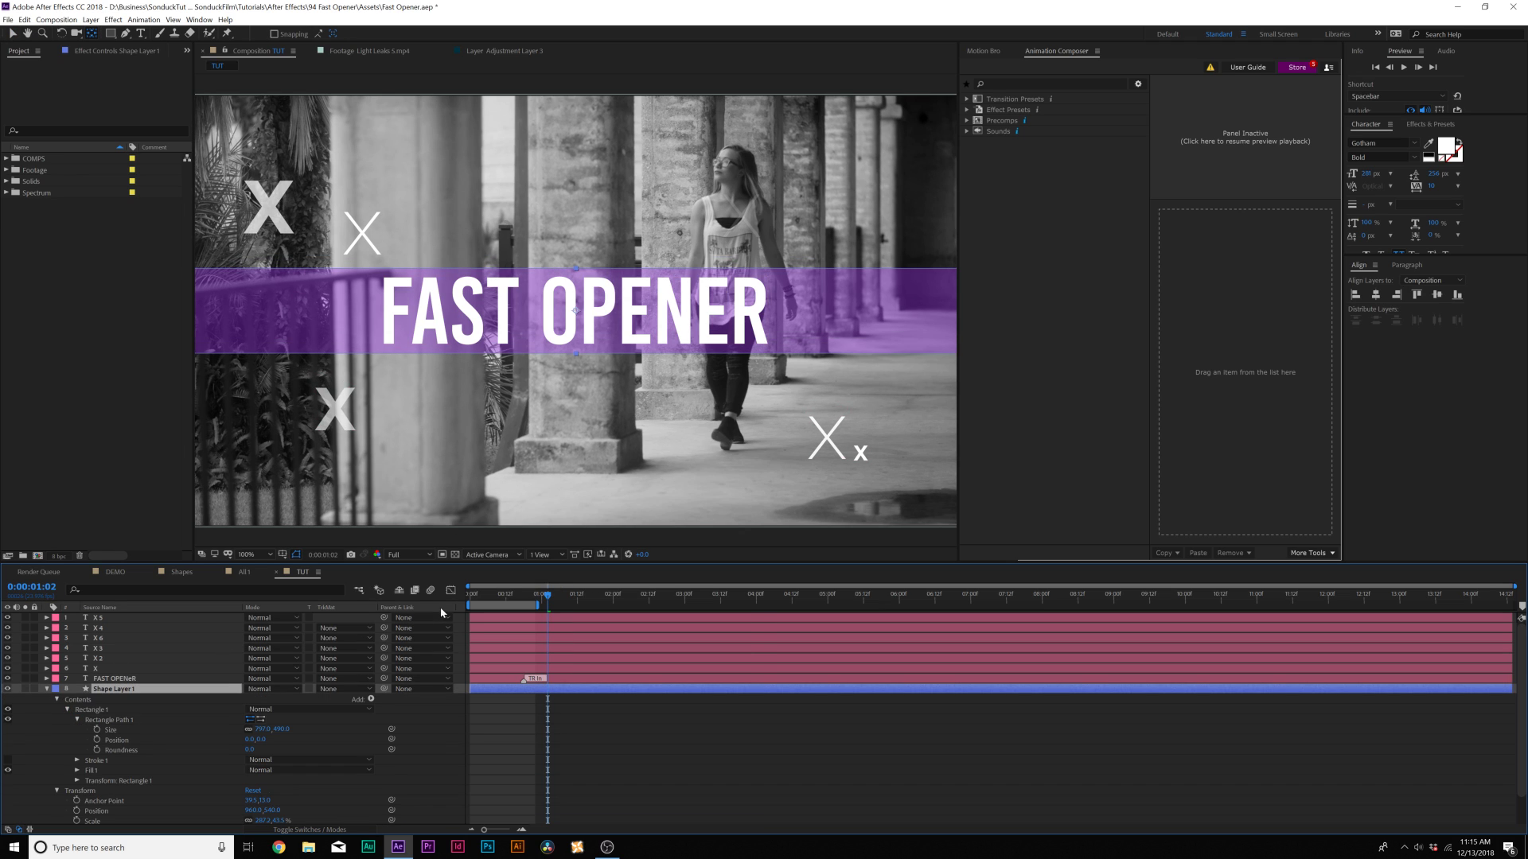
key("Home")
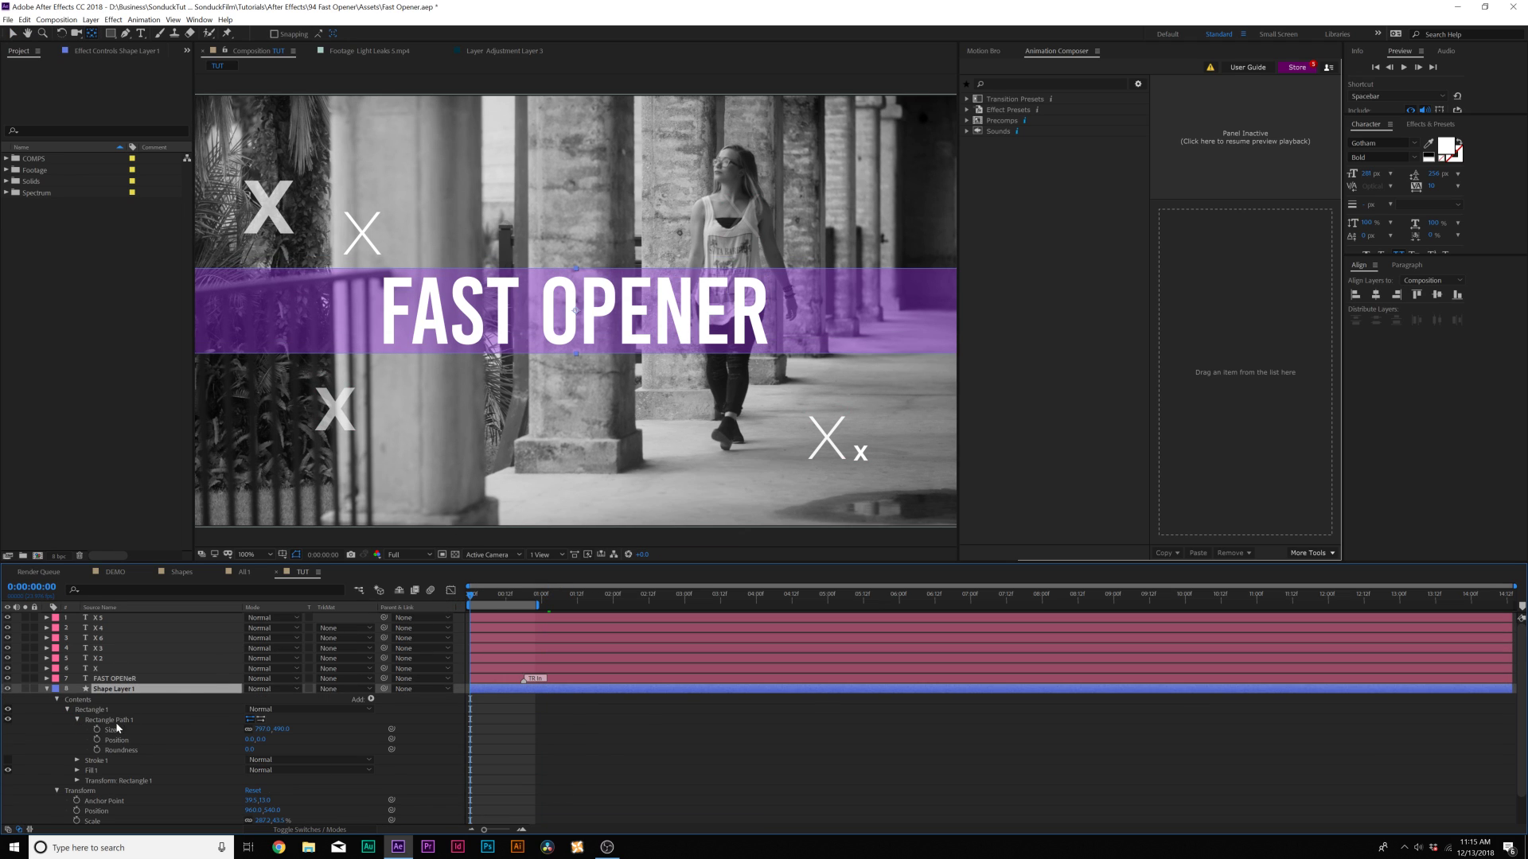
left_click(97, 729)
left_click(96, 740)
left_click_drag(469, 722, 515, 732)
left_click(500, 710)
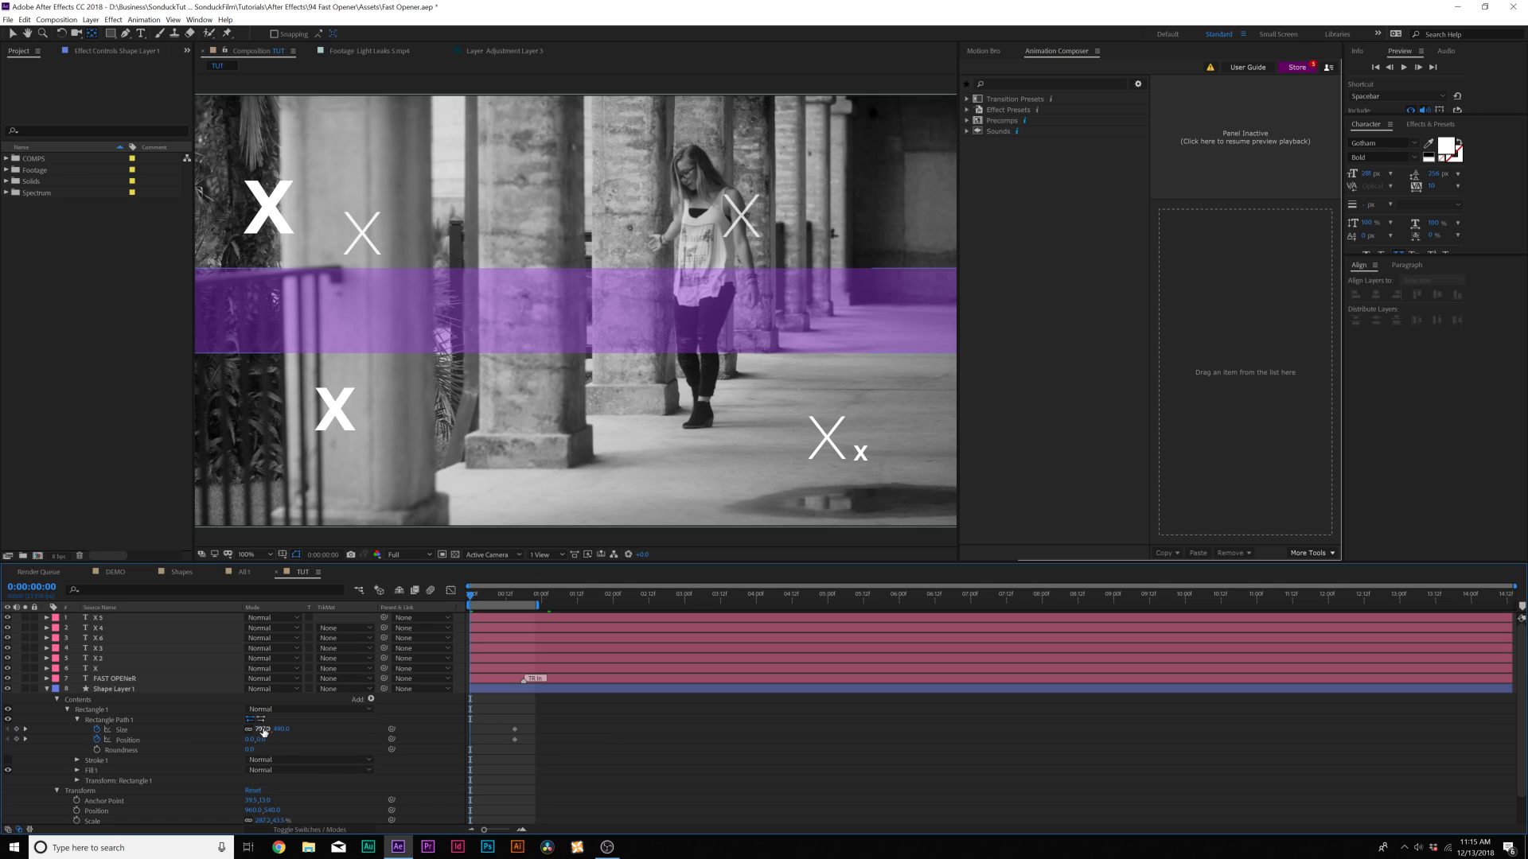
- At frame 0, set the rectangle path's width to 0
left_click(261, 729)
type("0")
key("Return")
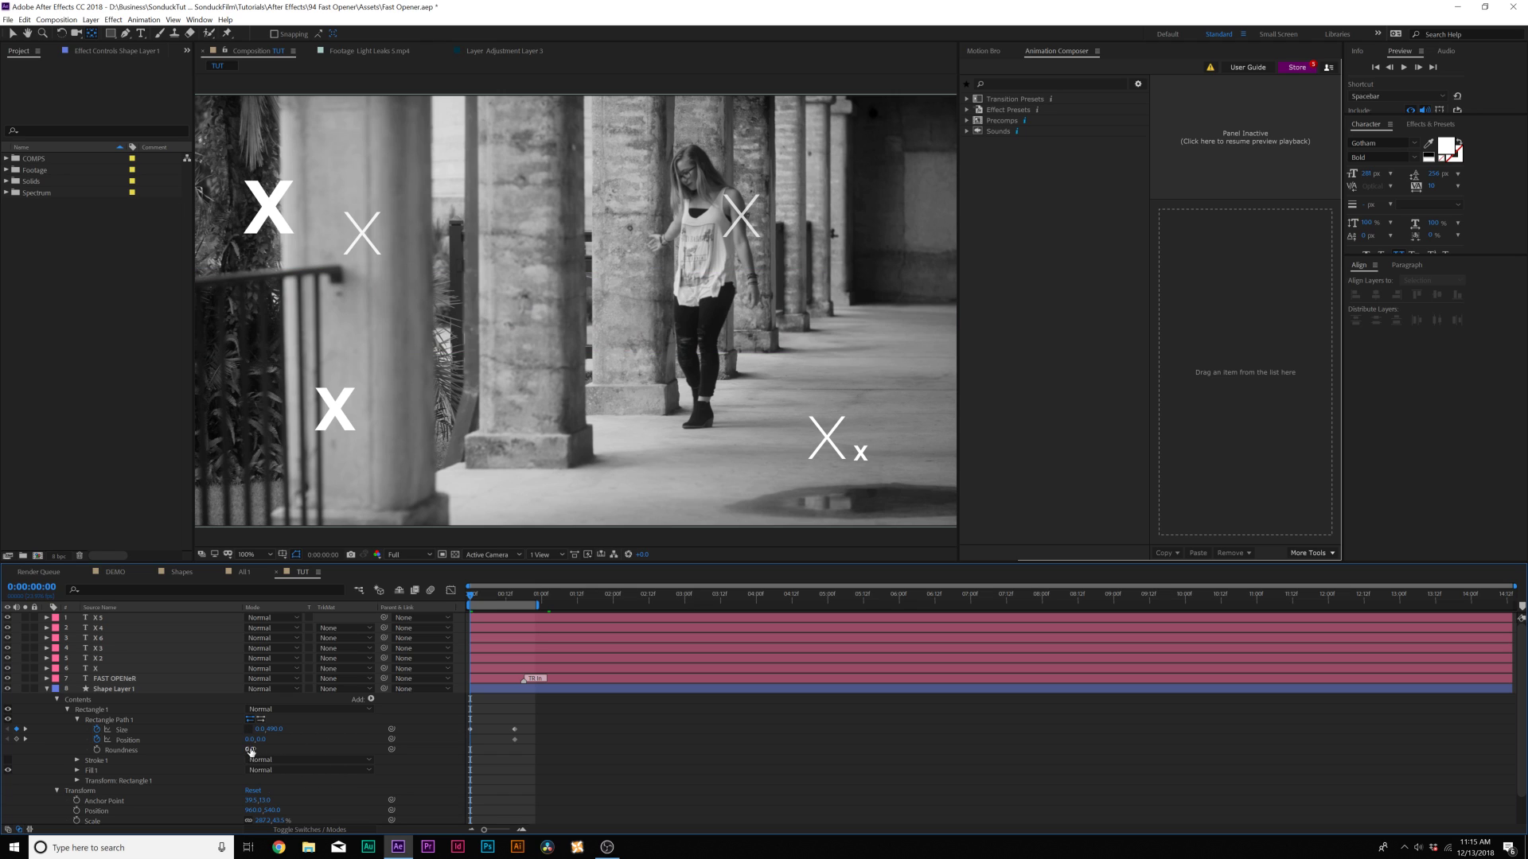
- Shift the rectangle path's starting position to the left edge of the frame and preview the bar's wipe-in animation
mouse_move(252, 746)
left_mouse_down()
mouse_move(219, 743)
mouse_move(246, 739)
left_mouse_up()
key("comma")
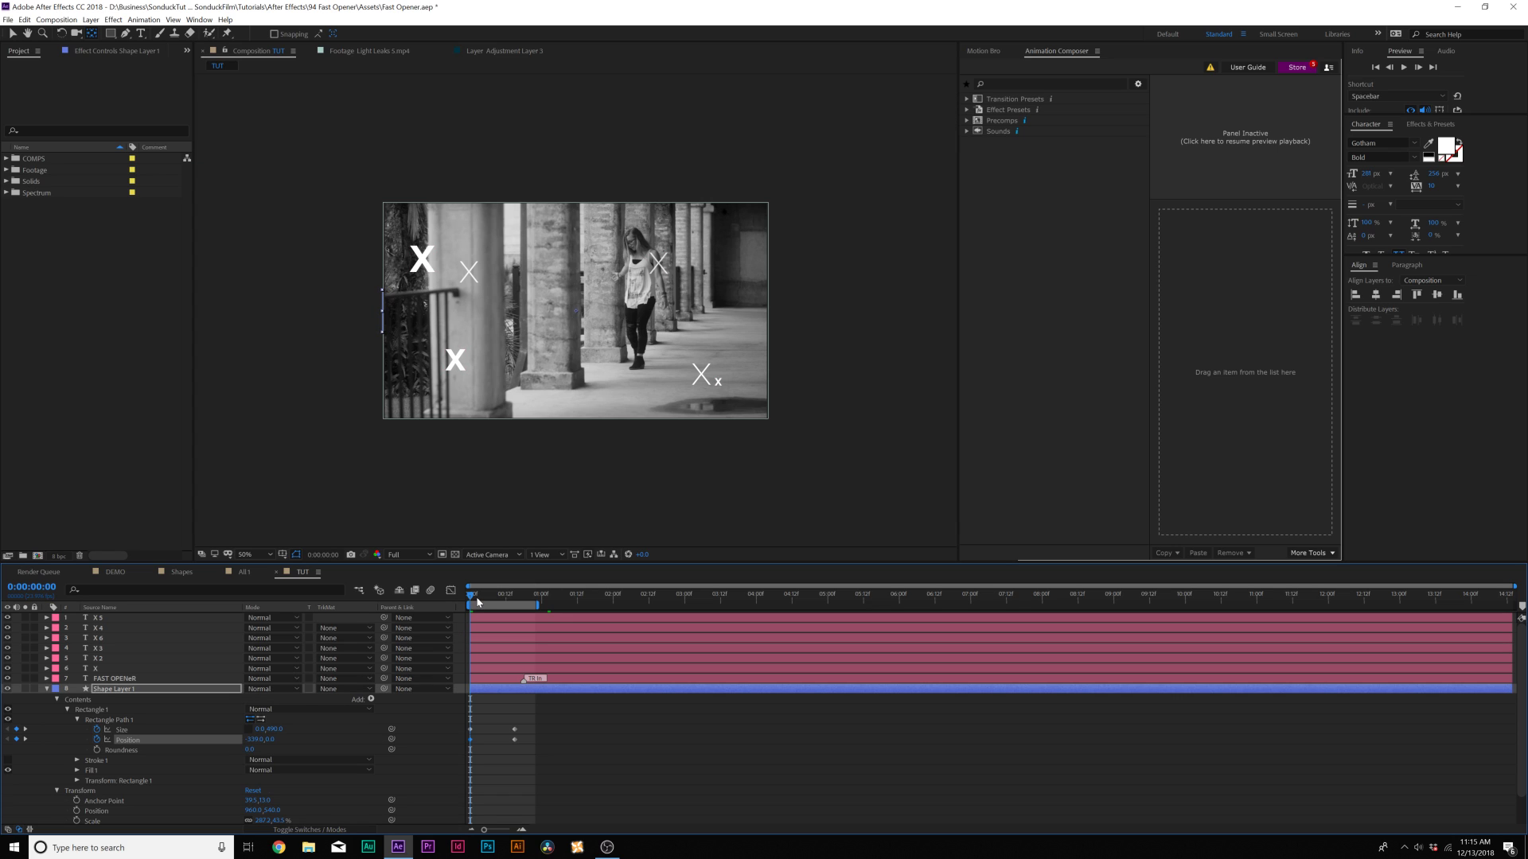
key("period")
key("space")
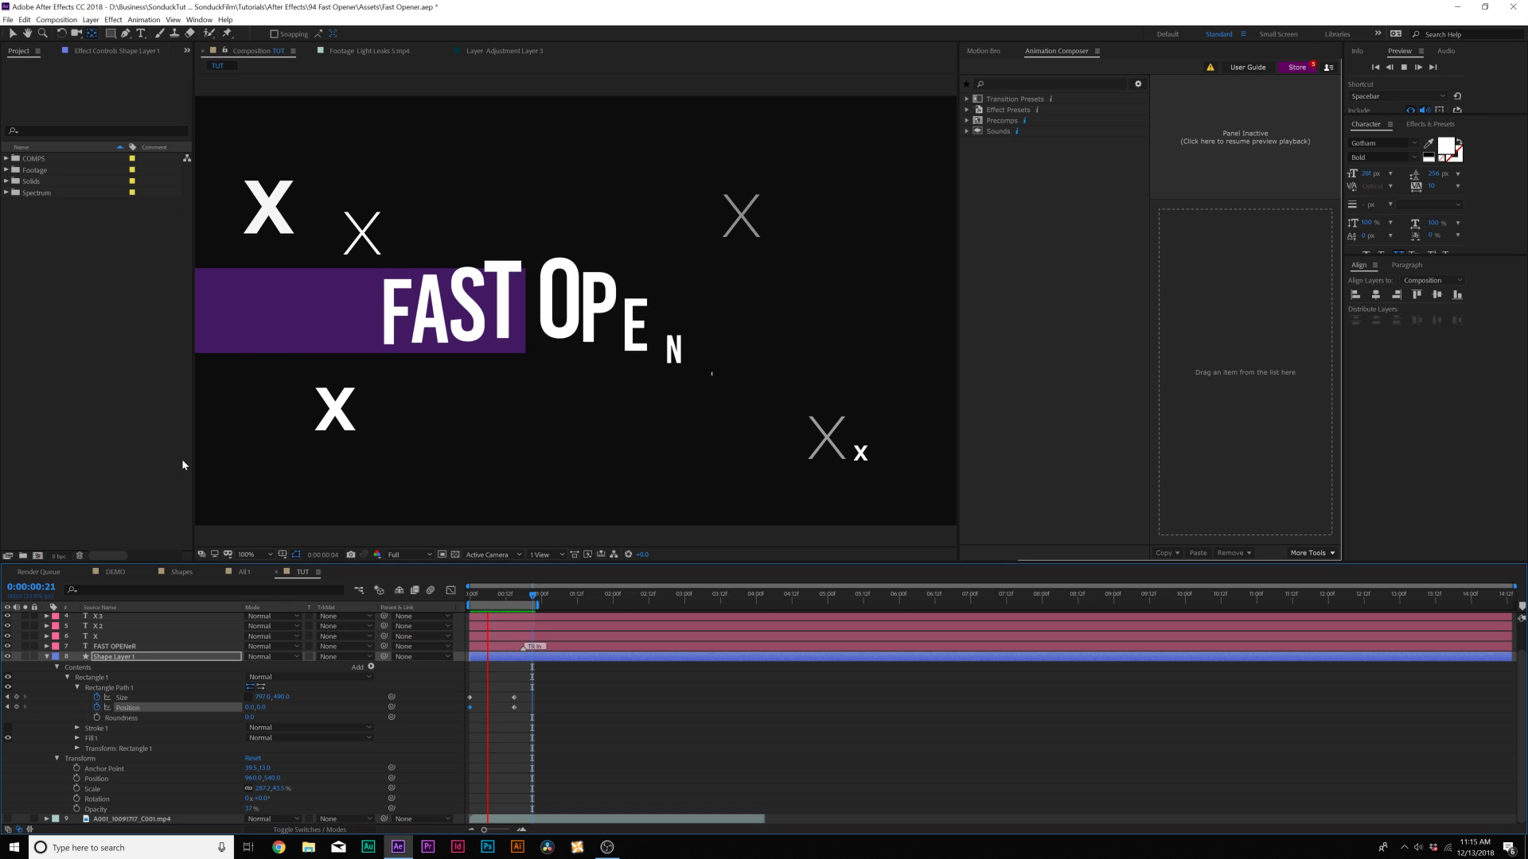
- Apply Easy Ease to the end keyframes of the rectangle path's size and position, and collapse and deselect the layer
key("comma")
key("space")
left_click_drag(475, 595, 500, 595)
left_click_drag(505, 689, 525, 720)
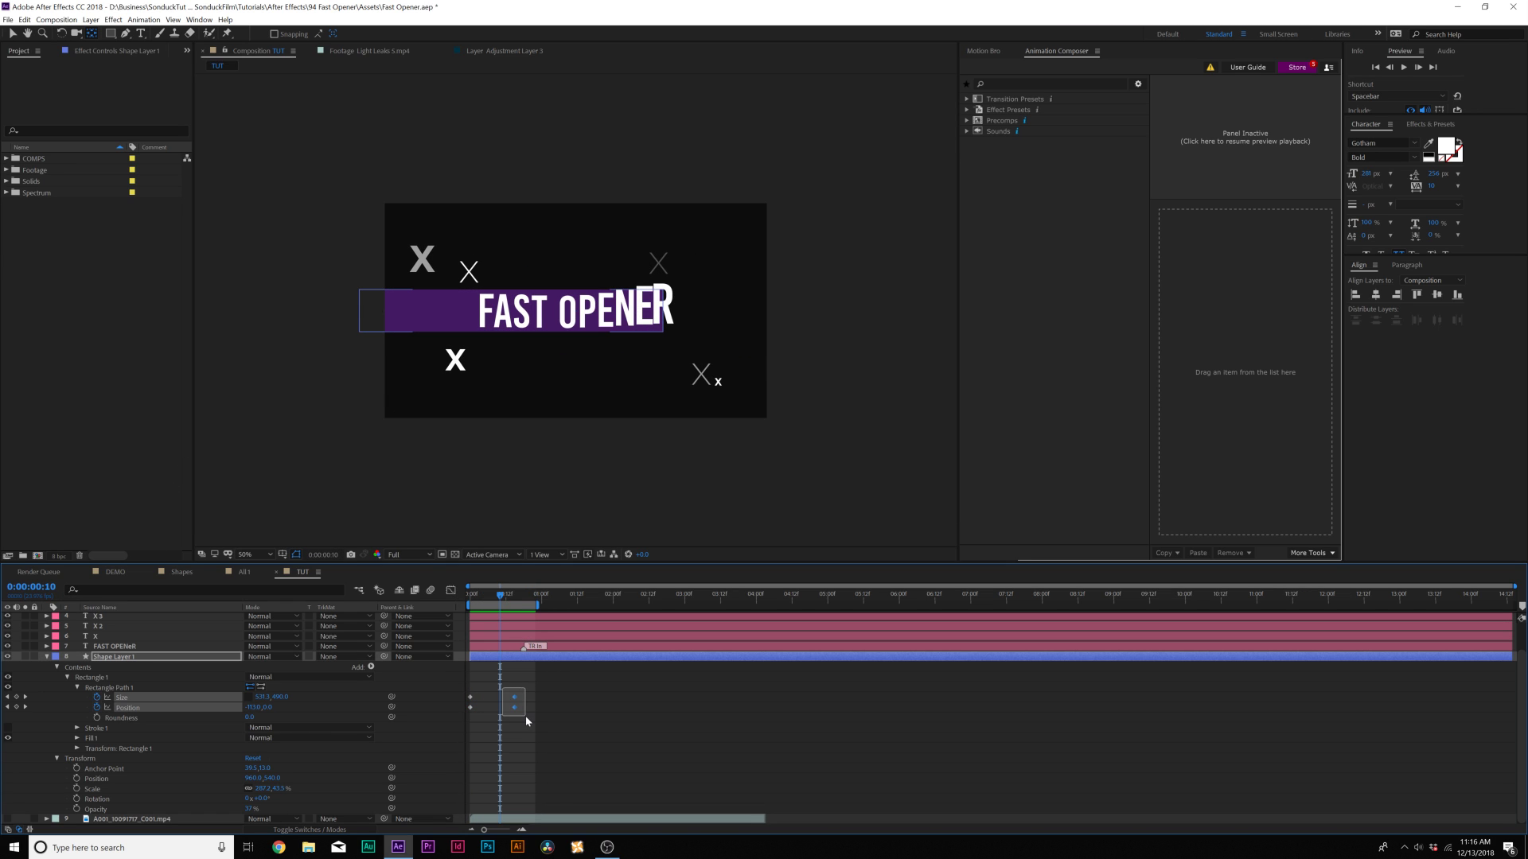
key("F9")
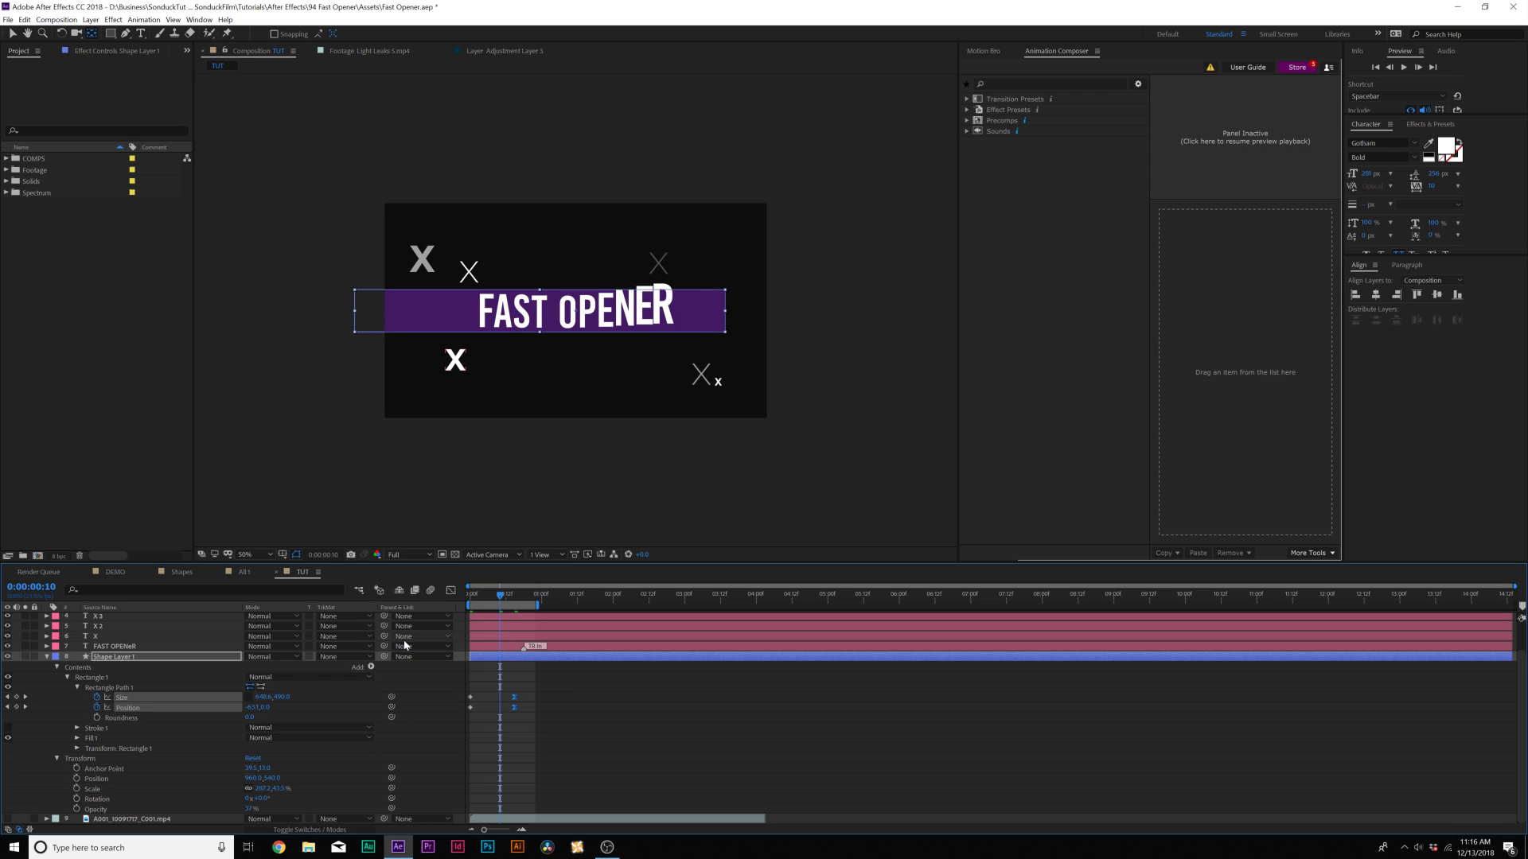
key("u")
key("F2")
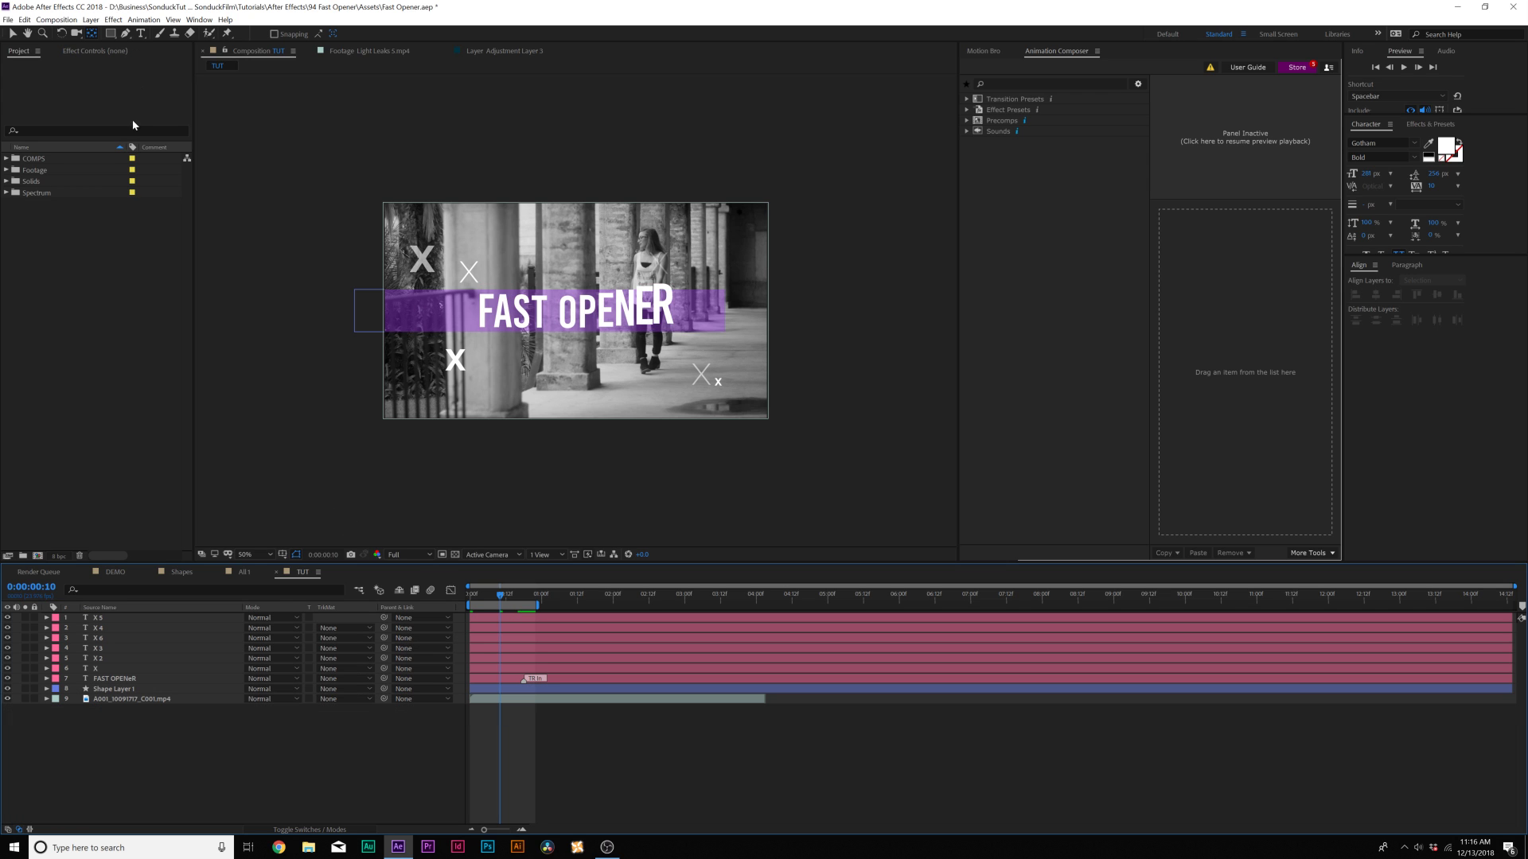
- Draw a small circle with the Ellipse tool near the upper-left corner of the frame, filled white (FFFFFF)
key("slash")
left_click_drag(112, 32, 148, 69)
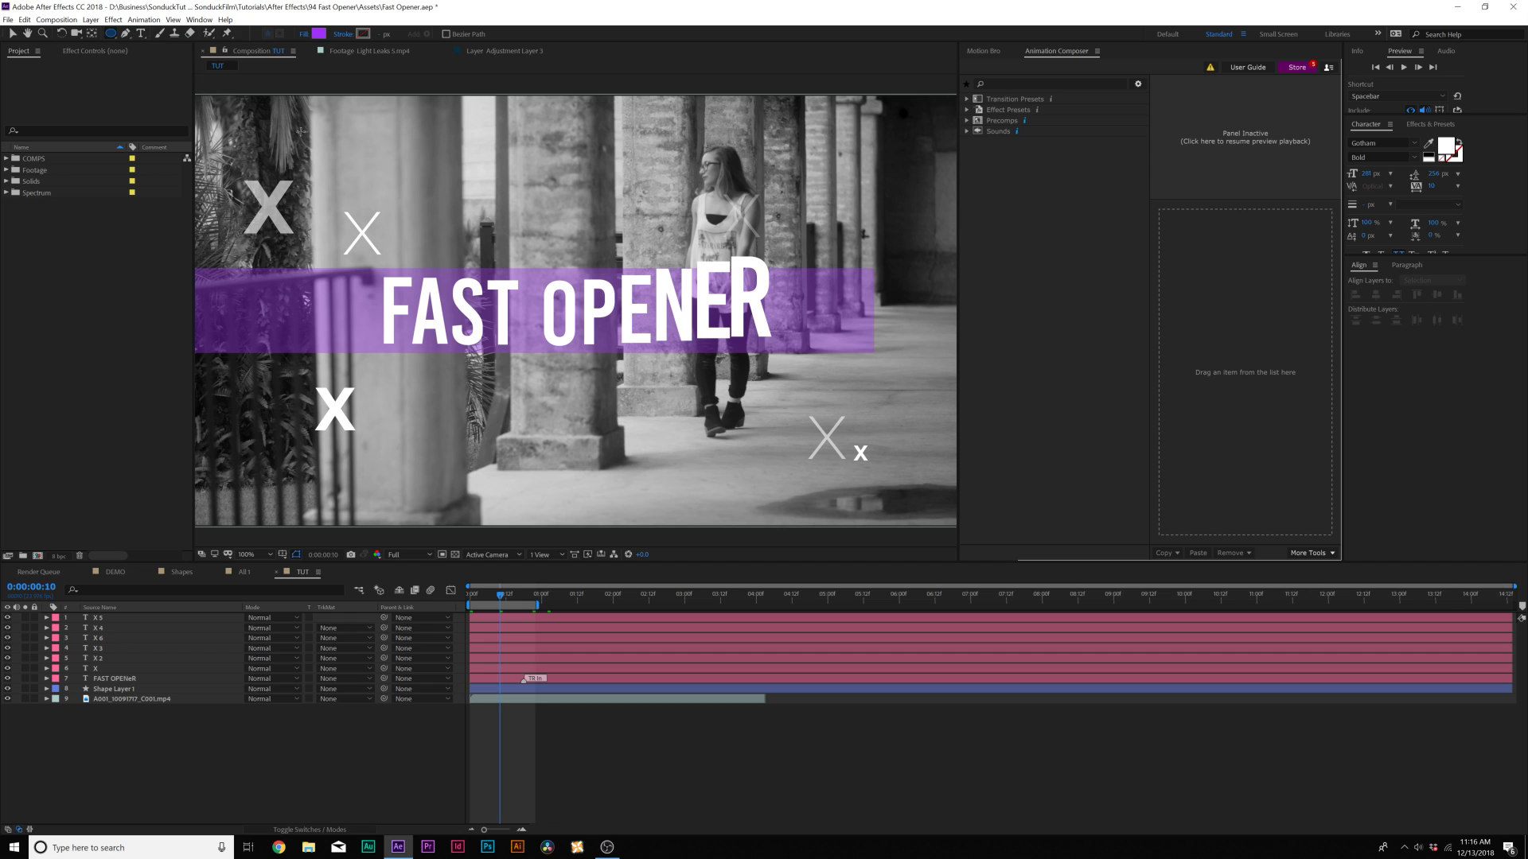
left_click(319, 34)
type("FFFFFF")
left_click(949, 368)
scroll(527, 232, "down", 2)
scroll(526, 233, "up", 2)
left_click_drag(527, 233, 565, 256)
scroll(565, 256, "up", 2)
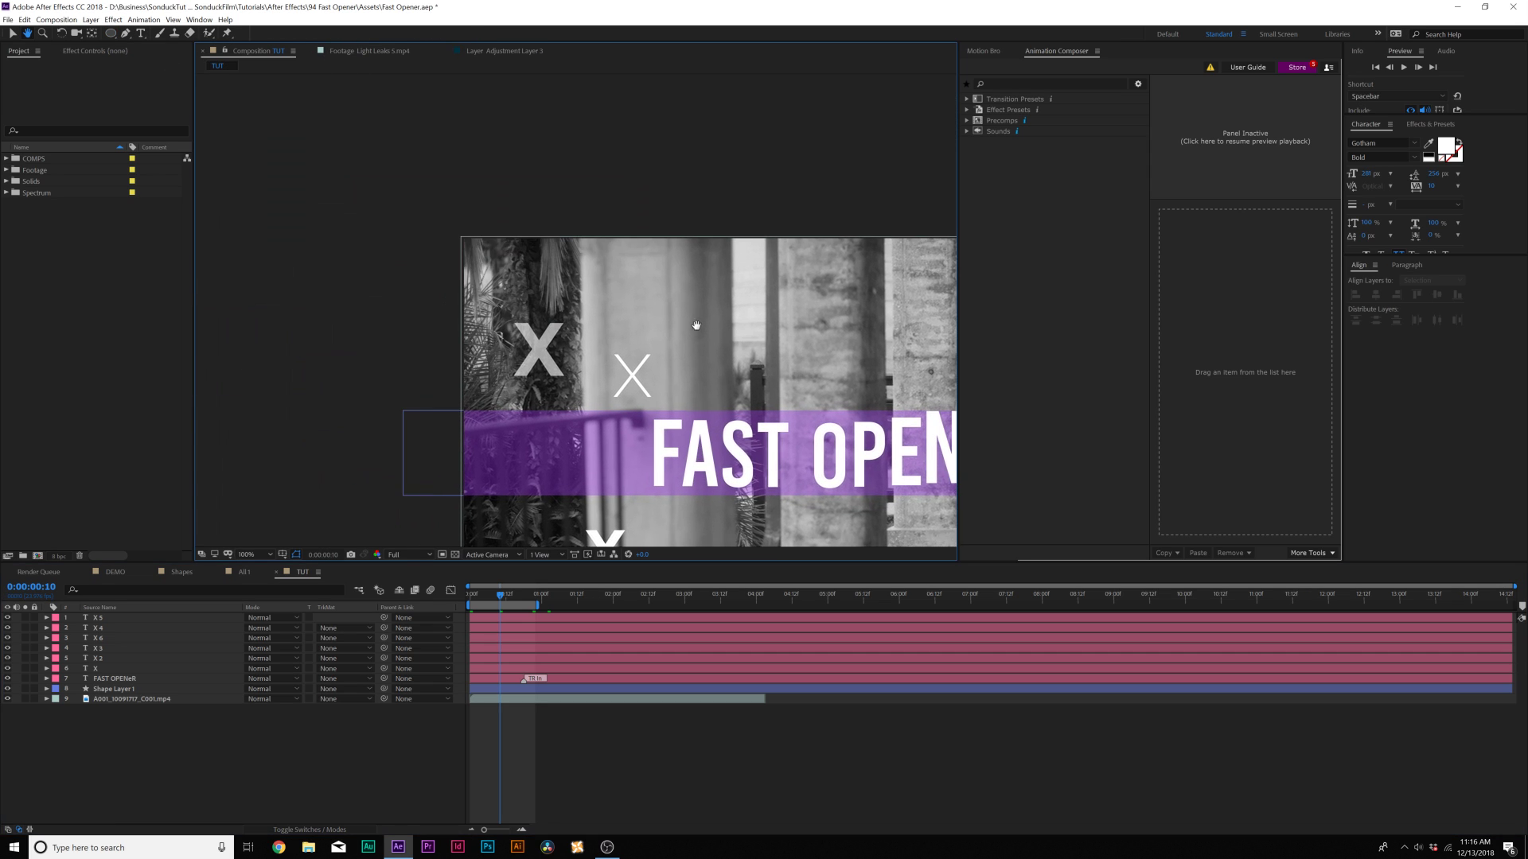
left_click_drag(404, 203, 411, 210)
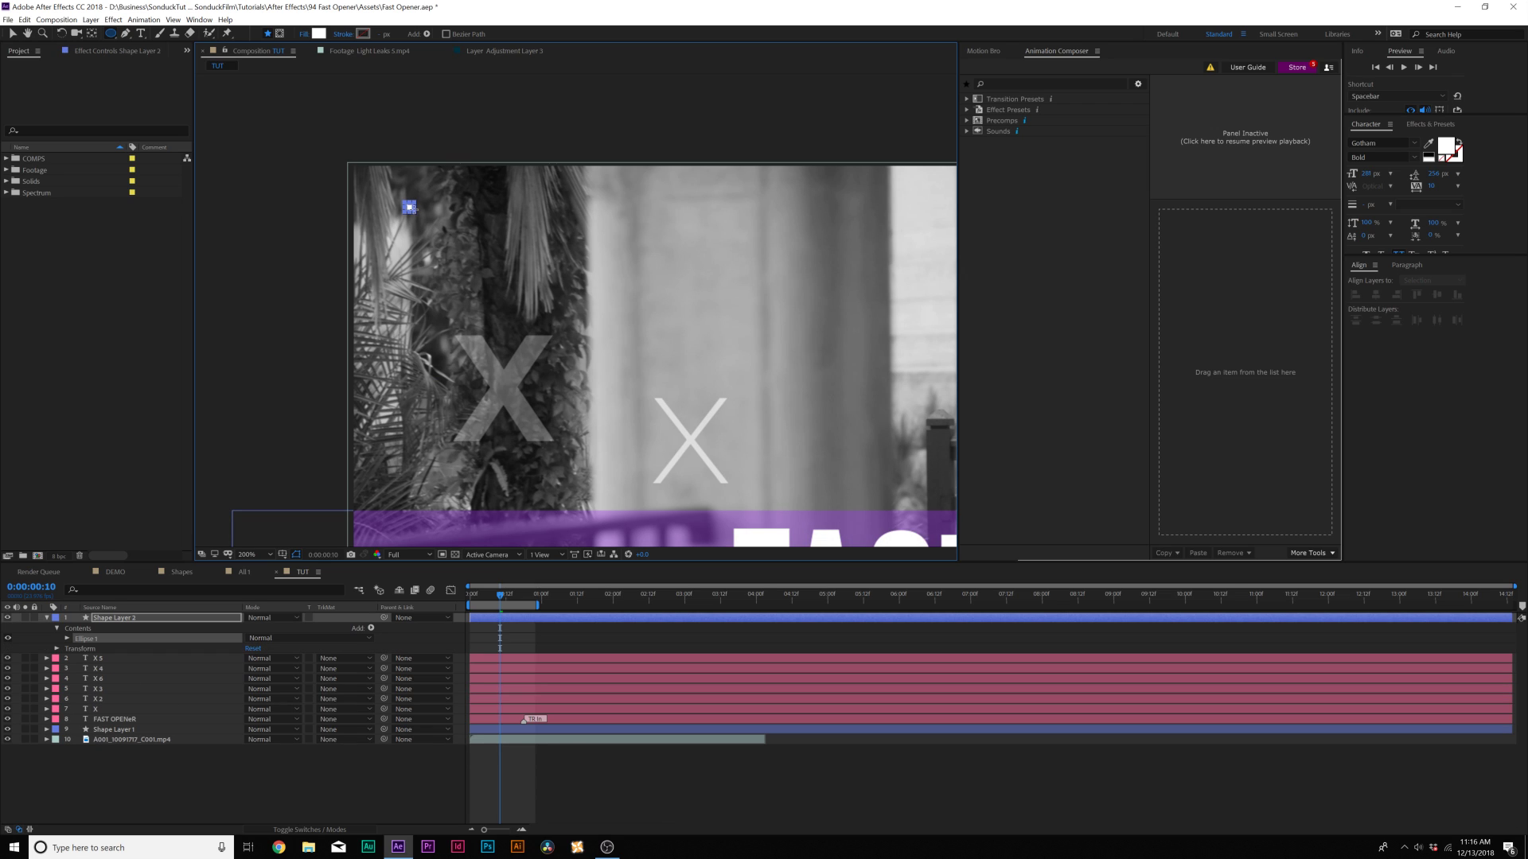
left_click(202, 777)
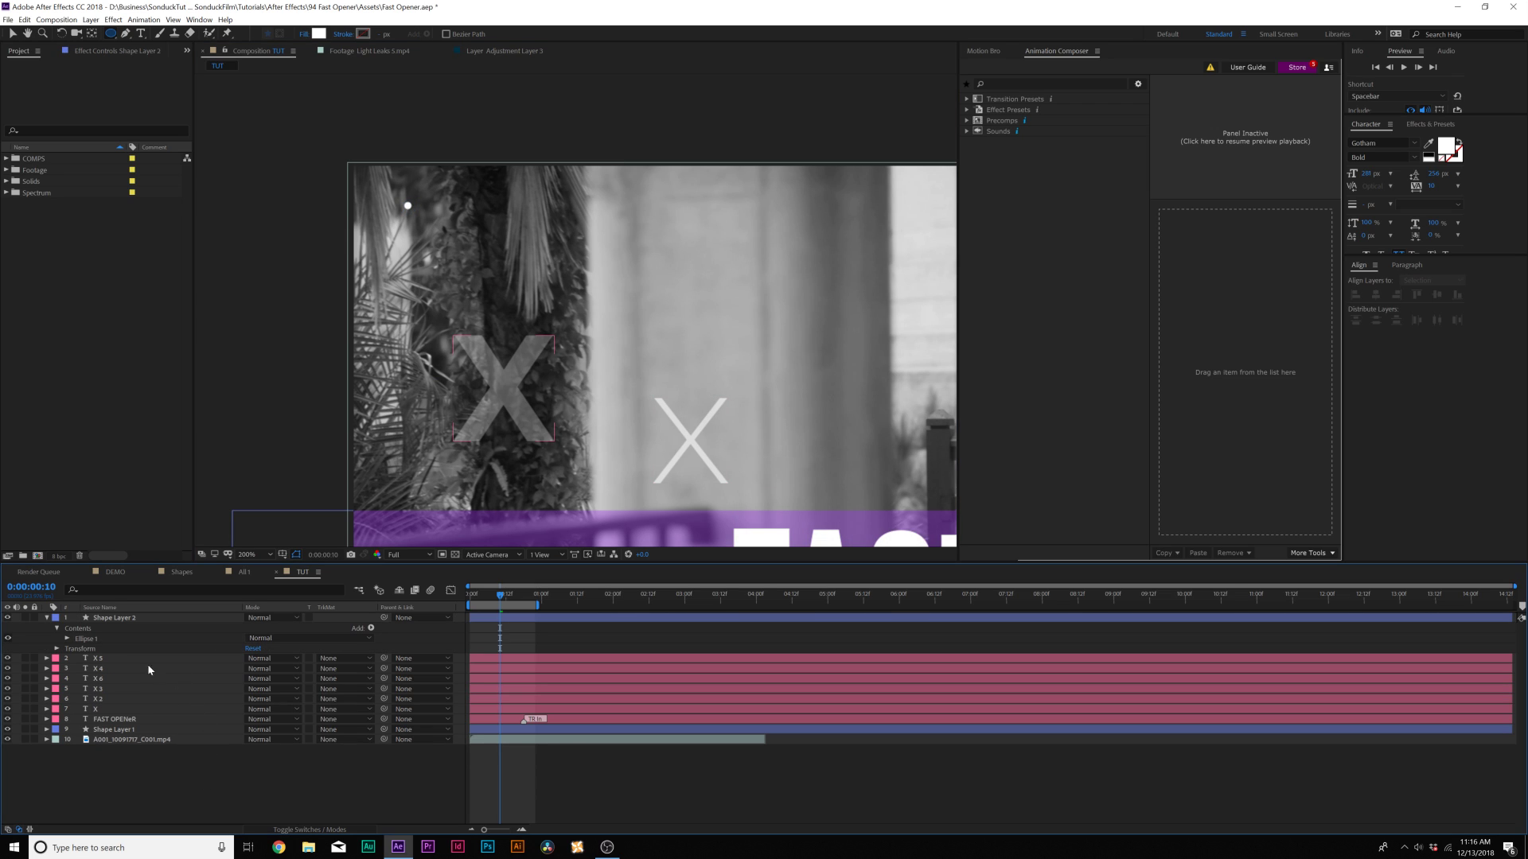
- Add a Repeater to the circle's shape layer and set its horizontal position offset to 25
left_click(368, 627)
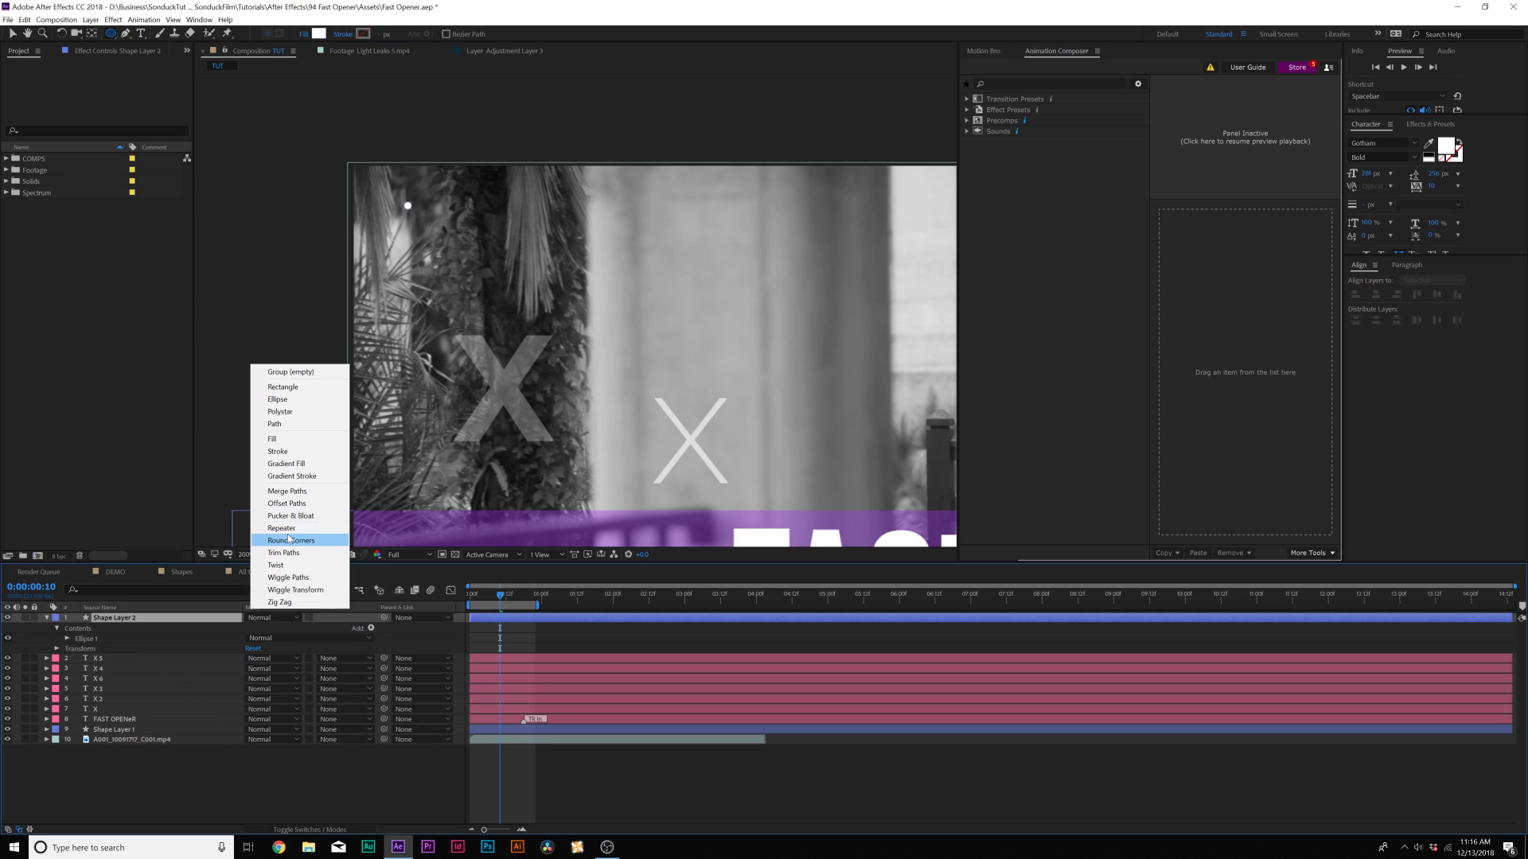
left_click(342, 526)
left_click(67, 649)
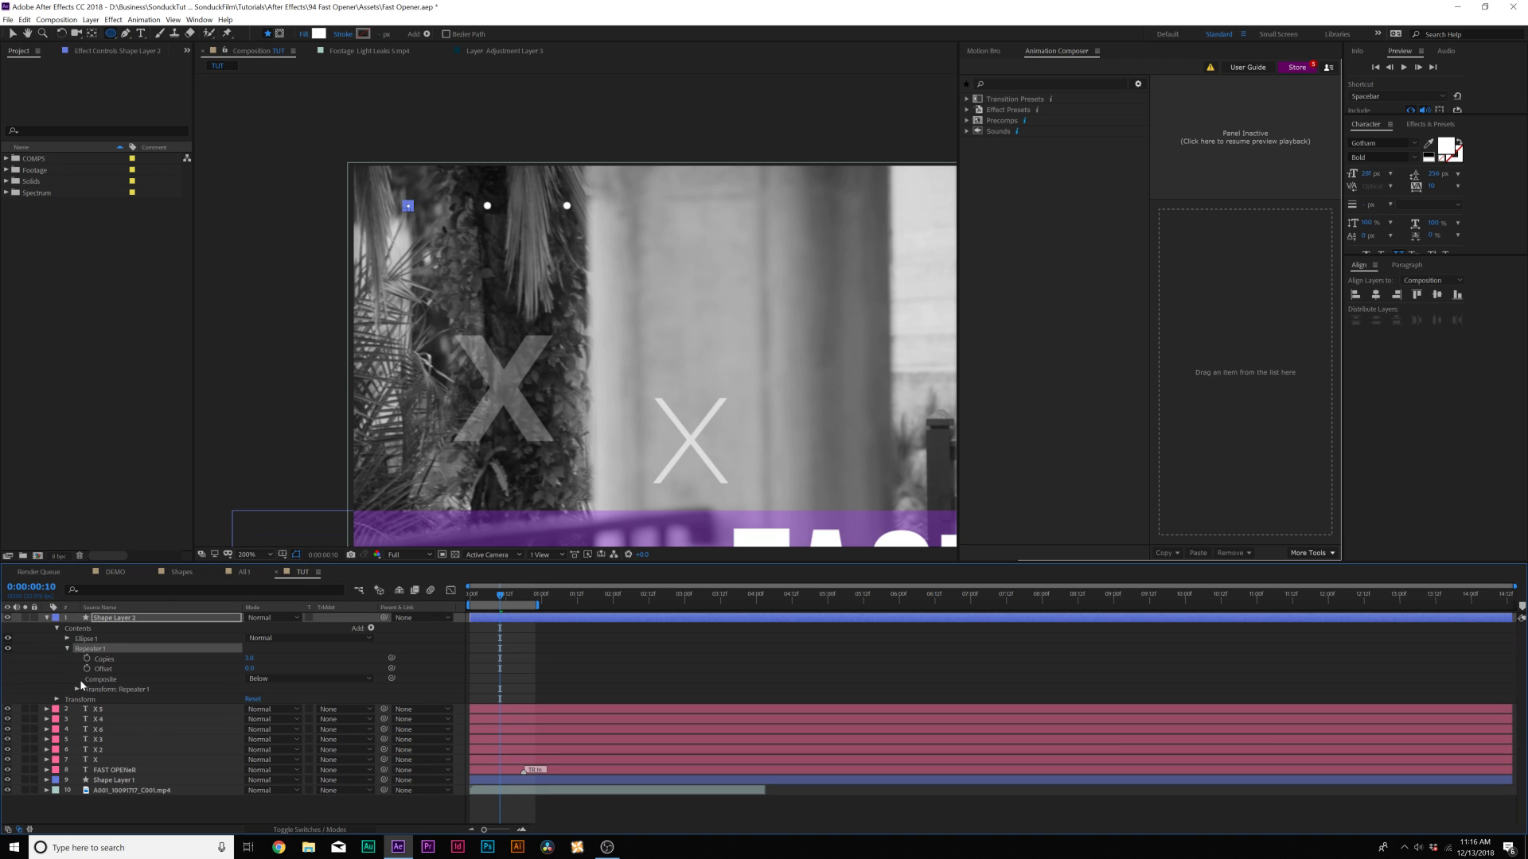
left_click(77, 689)
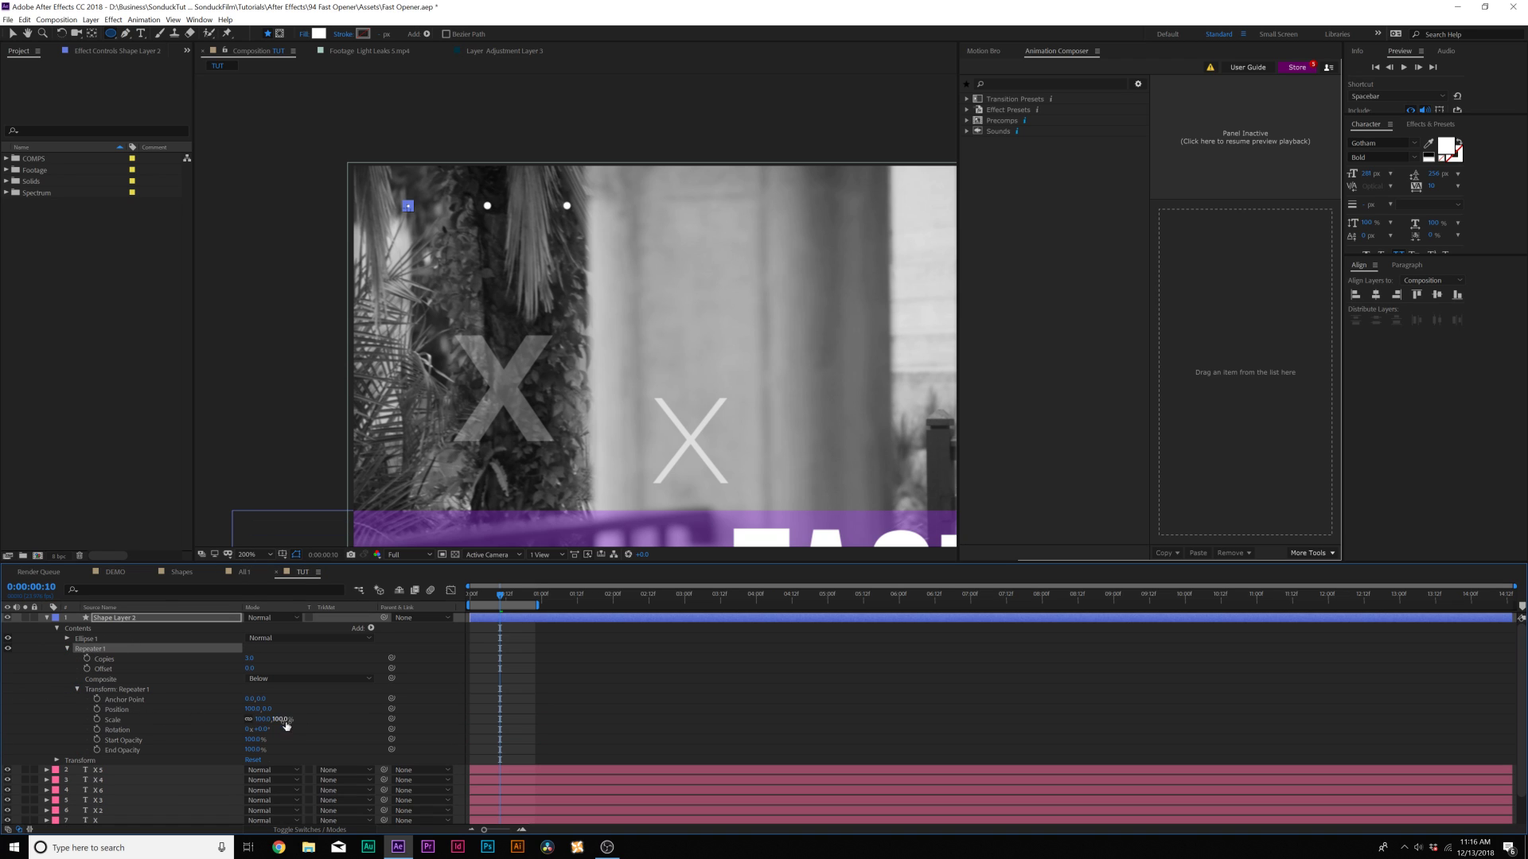
left_click_drag(253, 710, 211, 707)
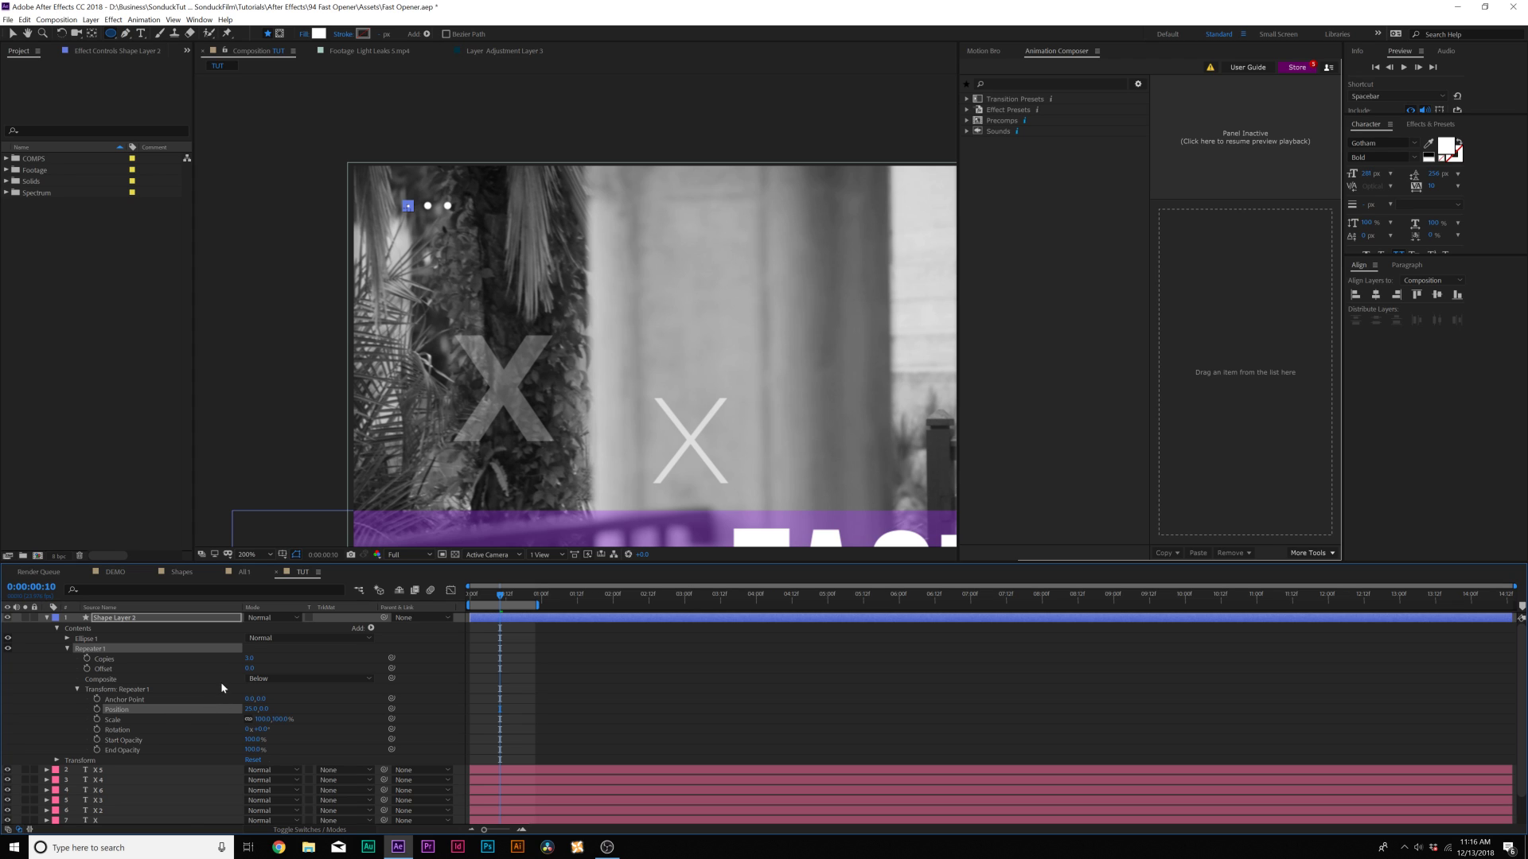
- Increase the repeater's copies until the dots span the frame's width, and shift the row to the frame's left edge
left_click_drag(253, 660, 272, 658)
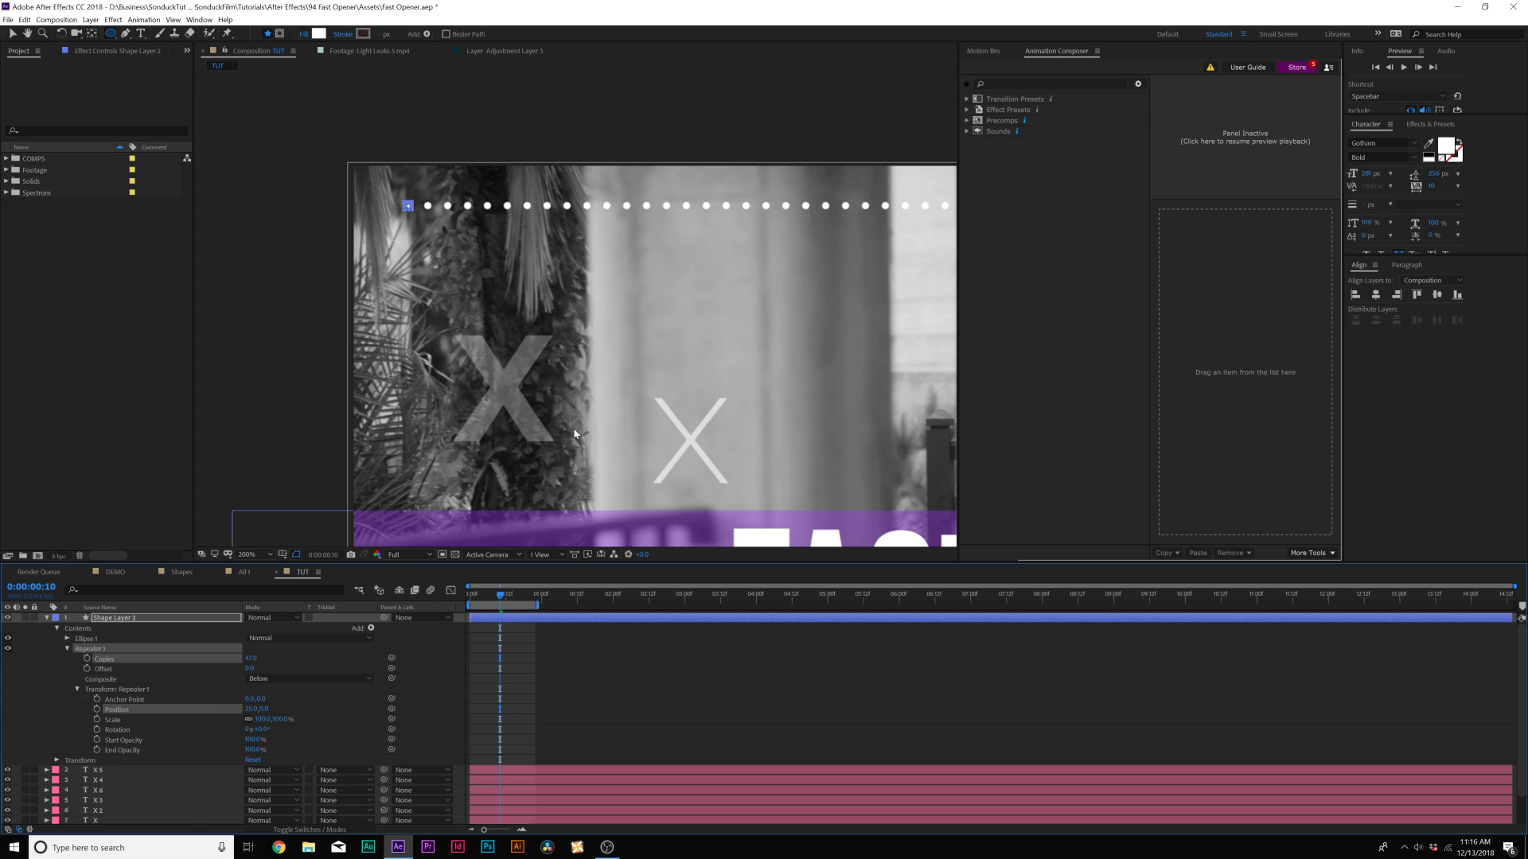
scroll(574, 434, "down", 1)
left_click(260, 556)
left_click(259, 768)
left_click_drag(261, 656, 268, 656)
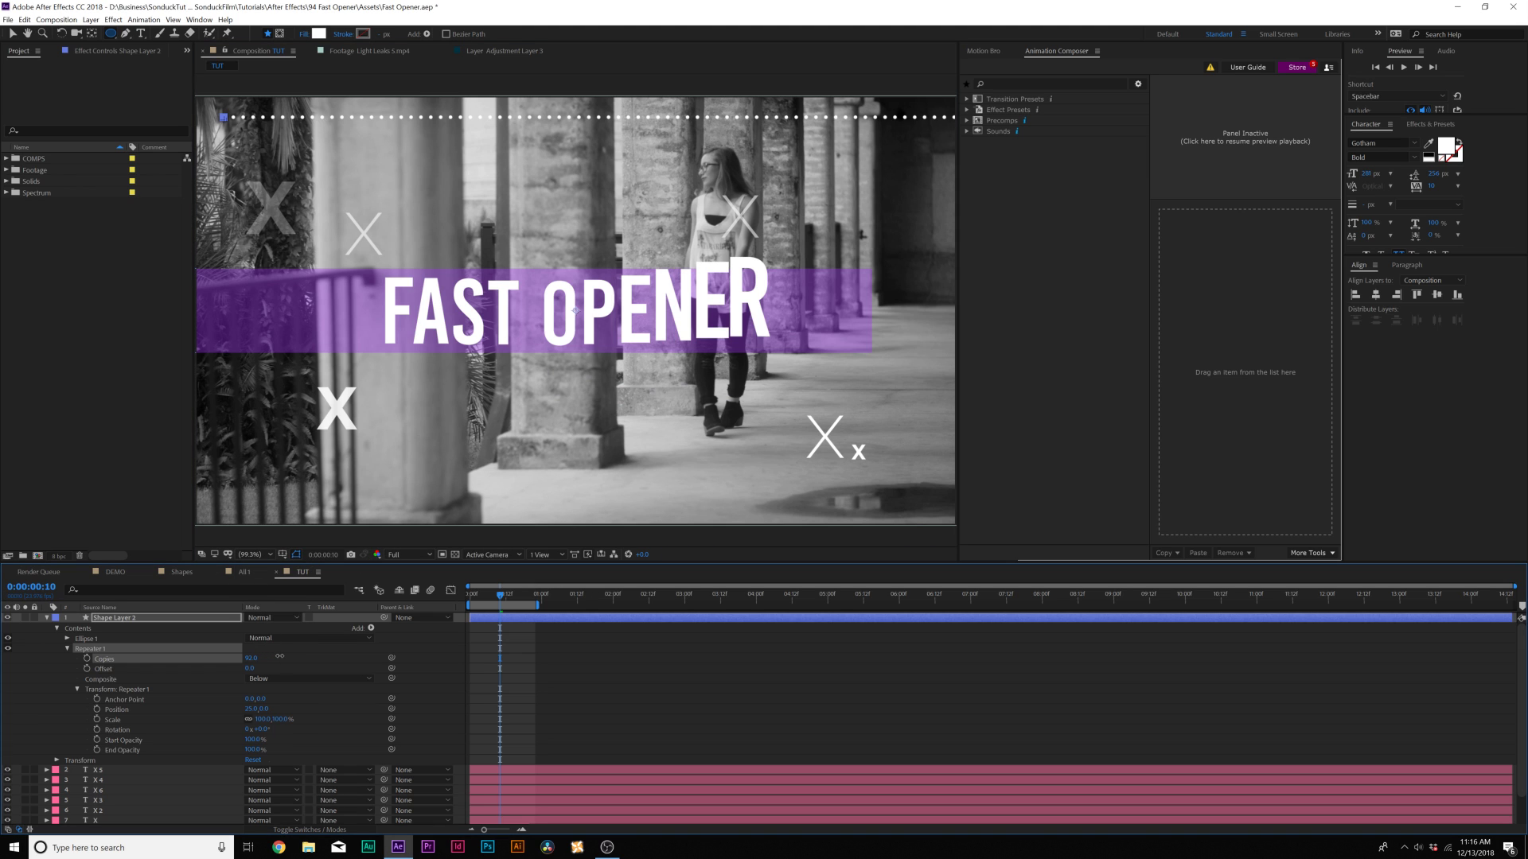
key("comma")
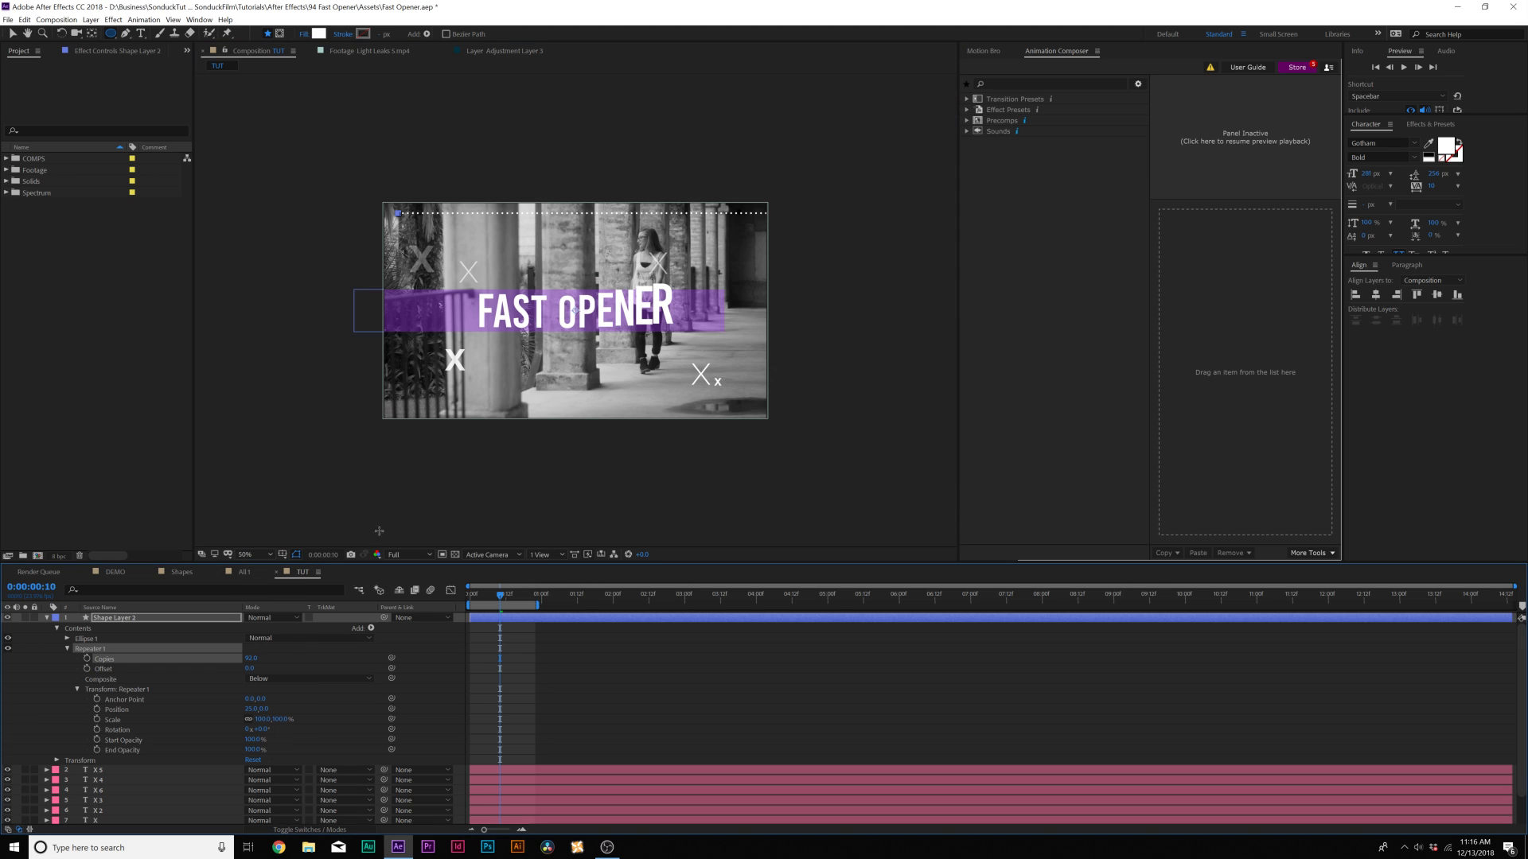
left_click(249, 702)
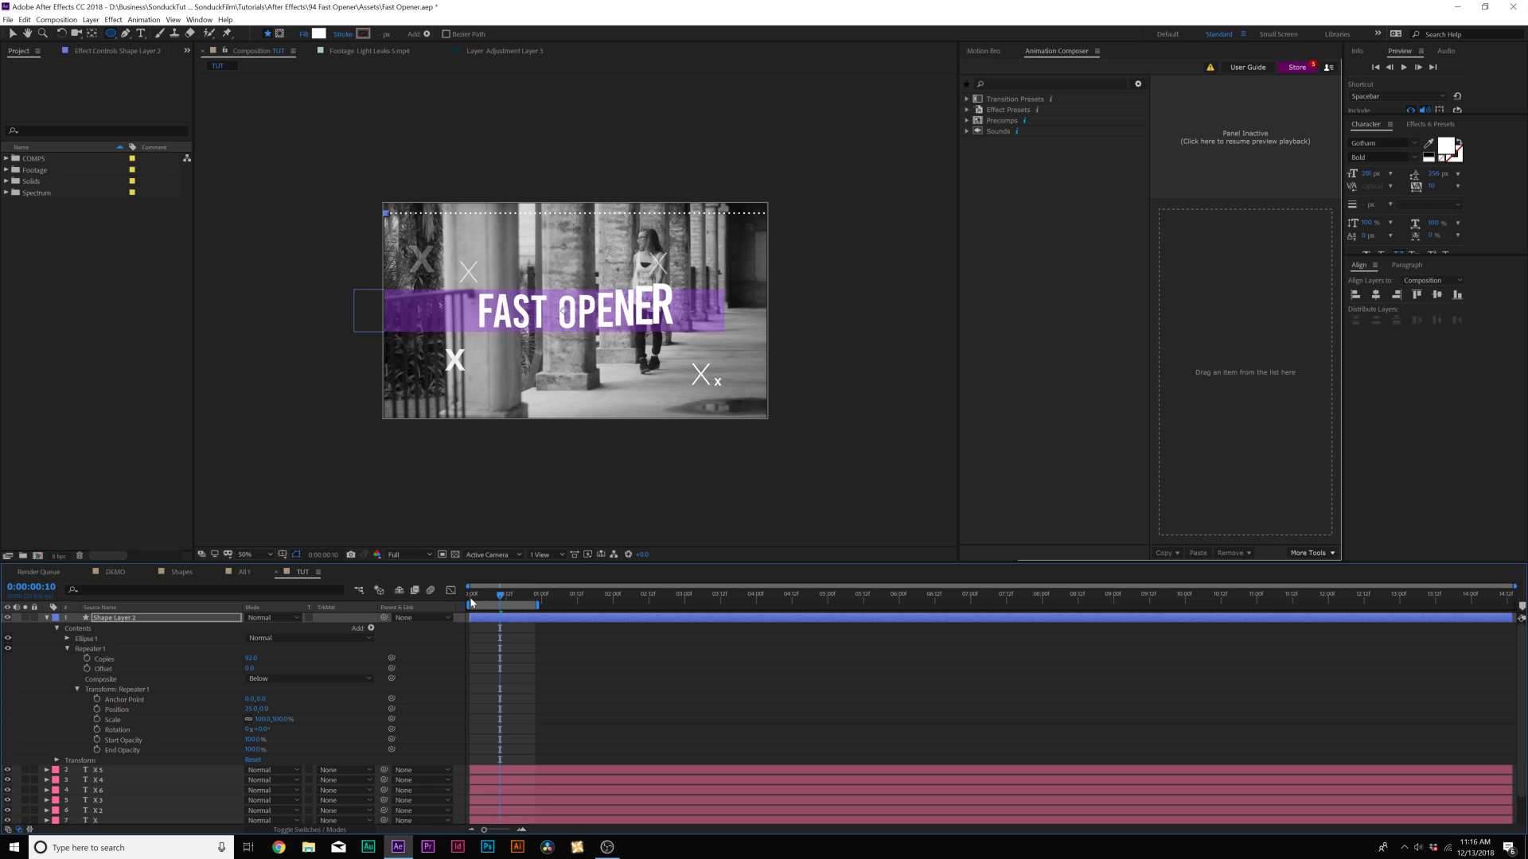
- Keyframe the repeater's copies, move that keyframe to just before one second, and set the copies to 4 at frame 0
left_click(470, 602)
left_click(87, 659)
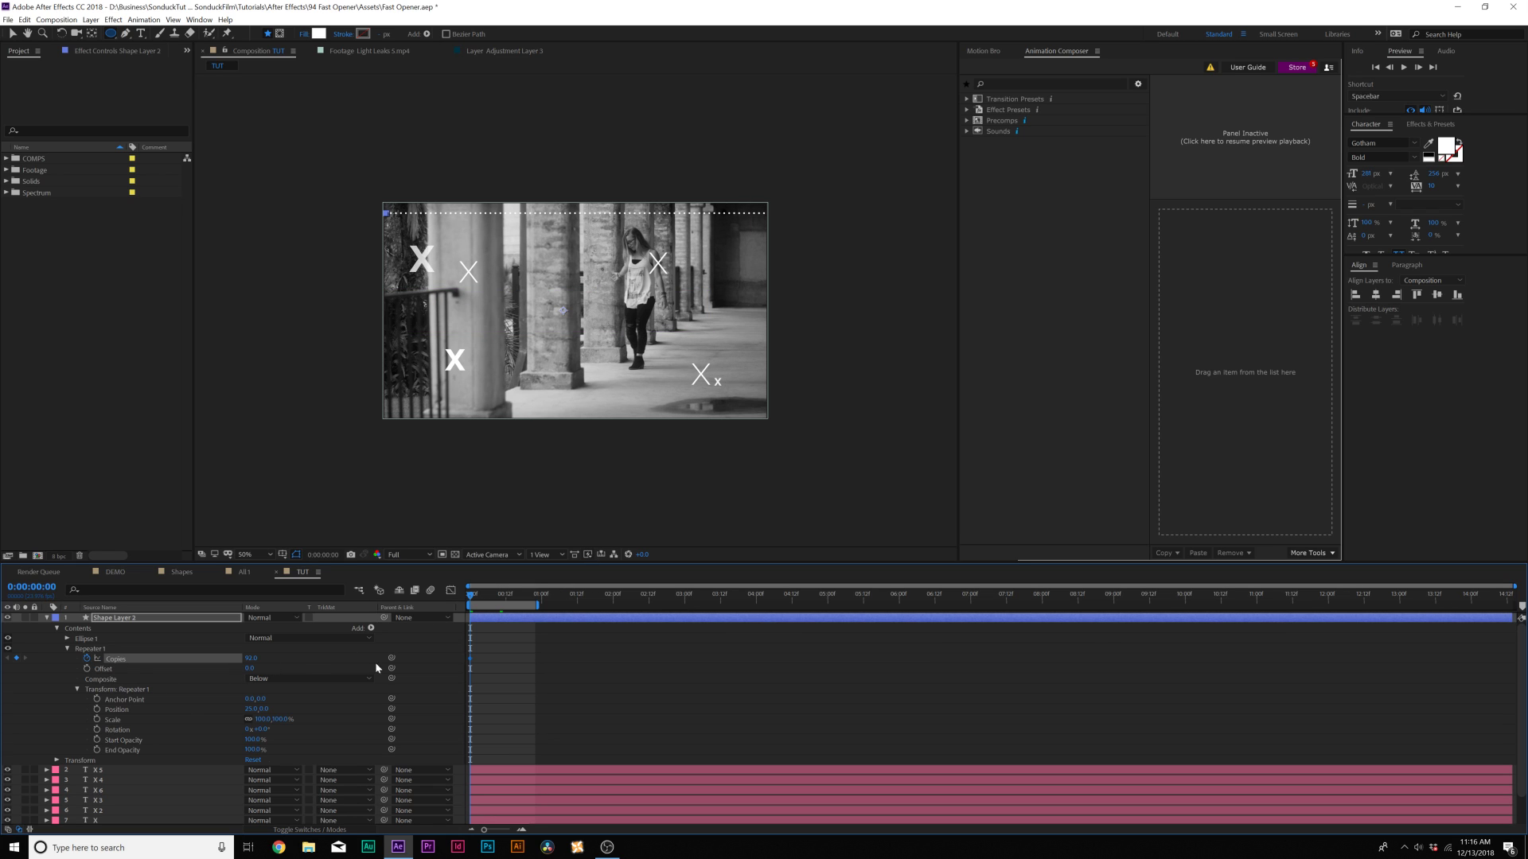
left_click(472, 663)
left_click_drag(471, 660, 526, 660)
left_click(253, 659)
type("4")
left_click(474, 601)
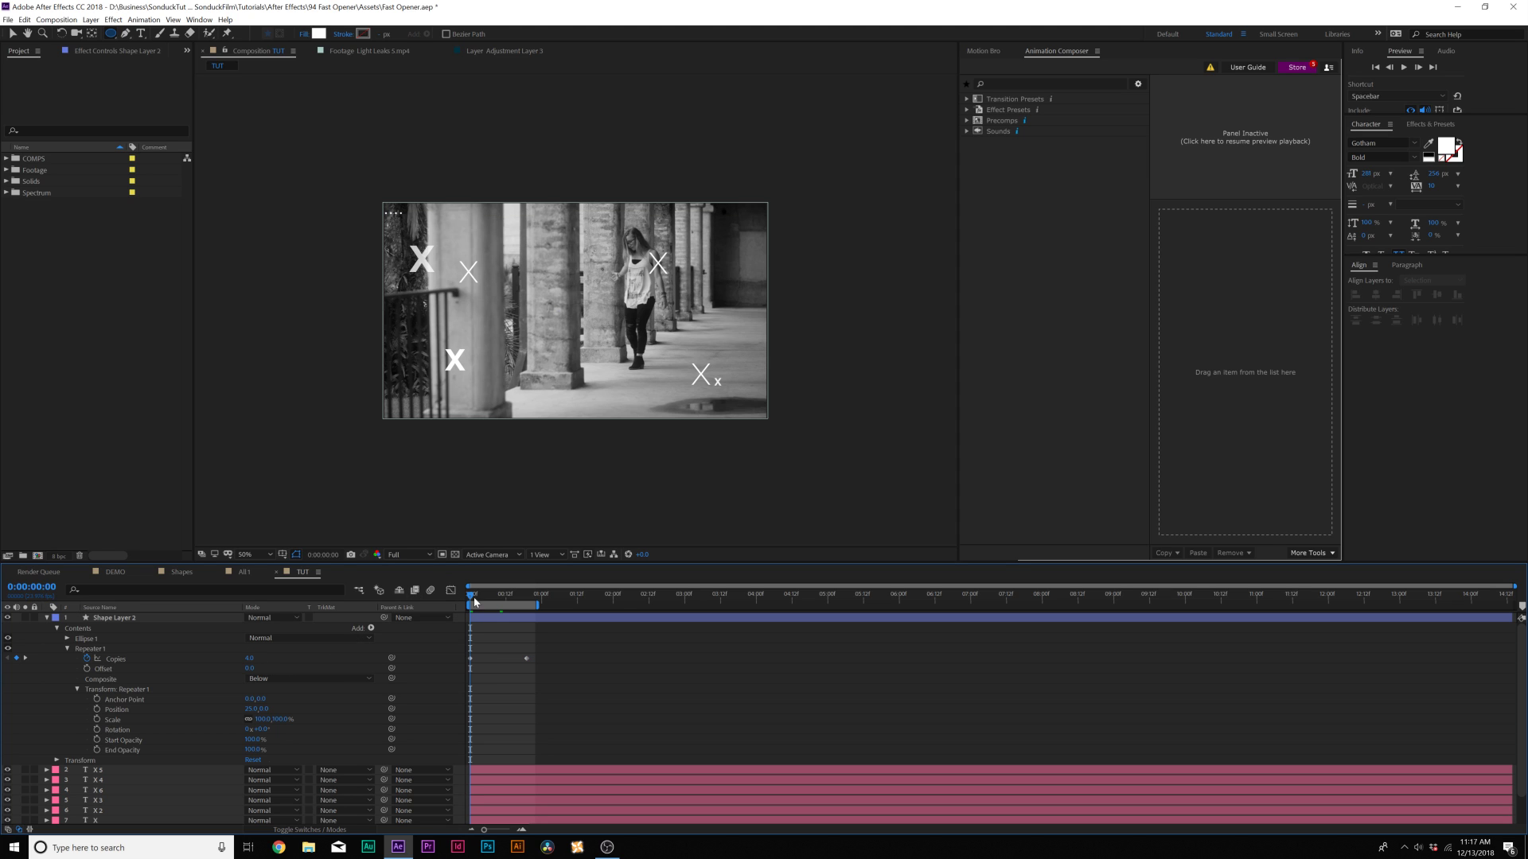
- Fade the dot row toward its far end by lowering the repeater's end opacity to 0%
left_click_drag(473, 596, 497, 596)
key("/")
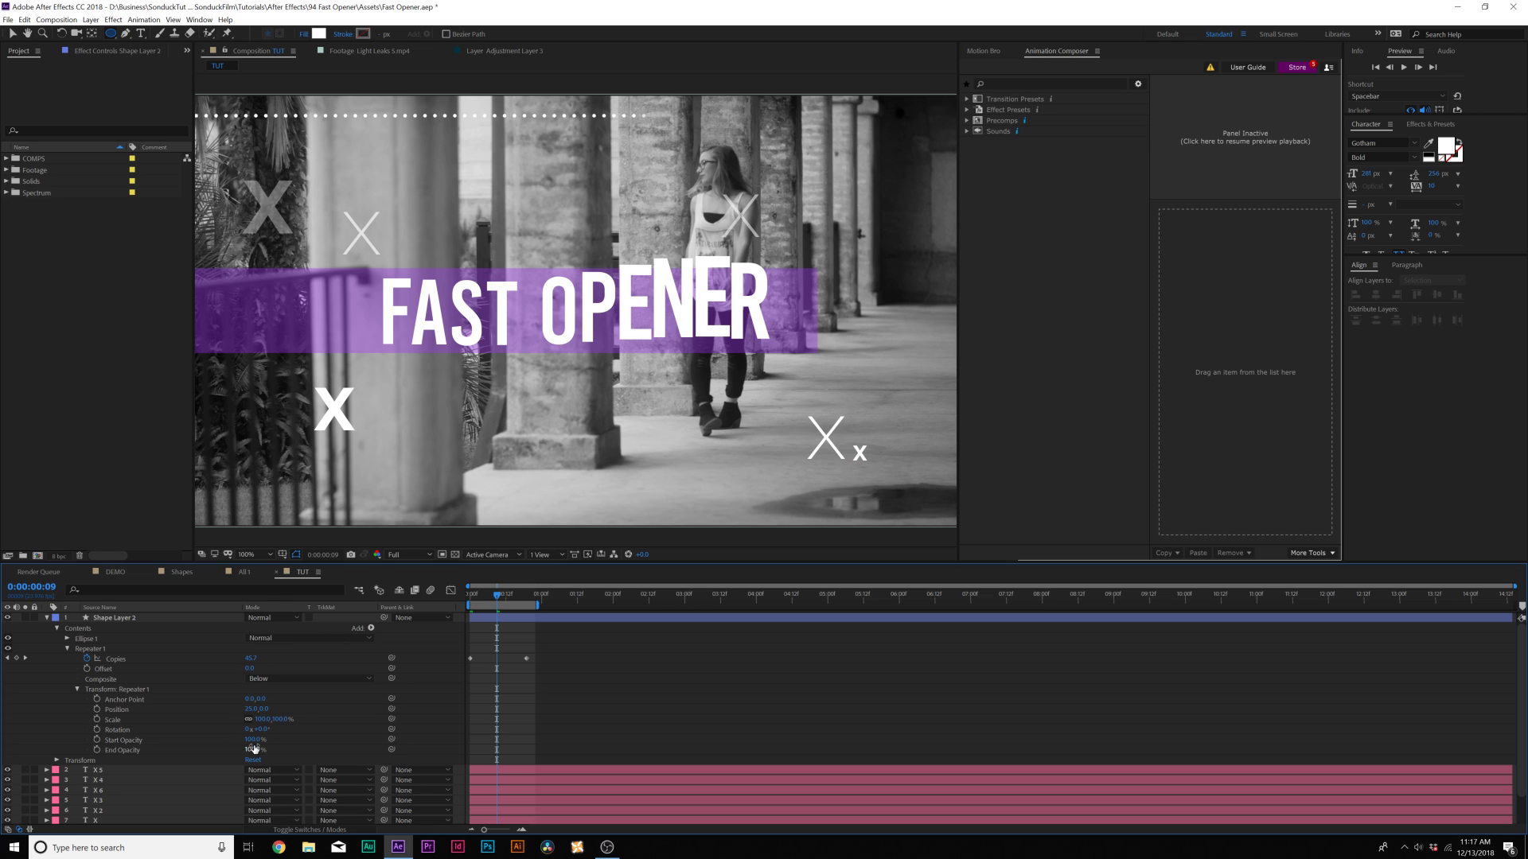
left_click_drag(253, 748, 232, 748)
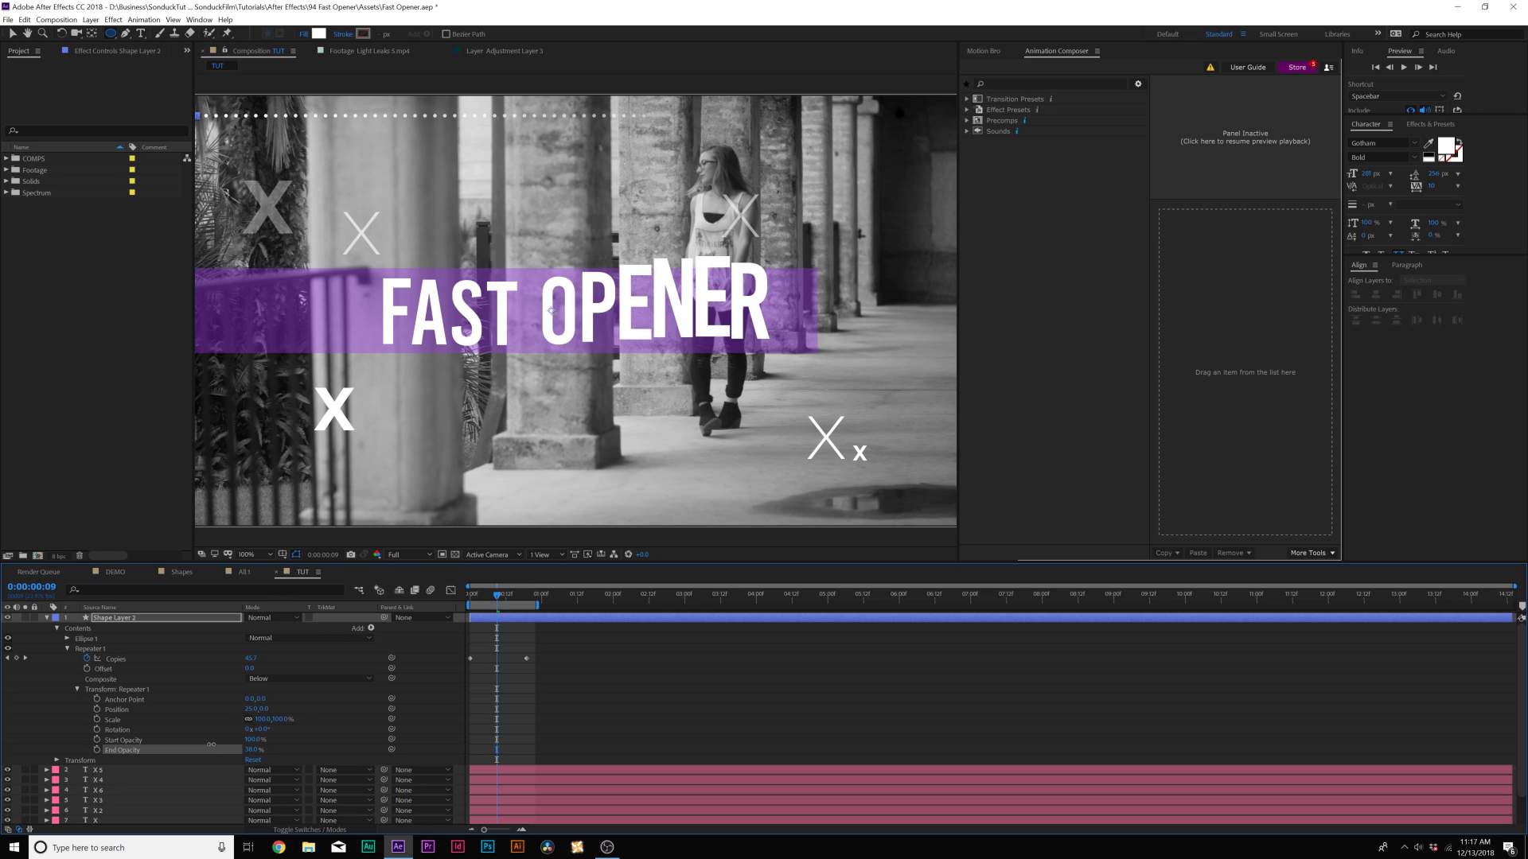
left_click(450, 301)
left_click(11, 33)
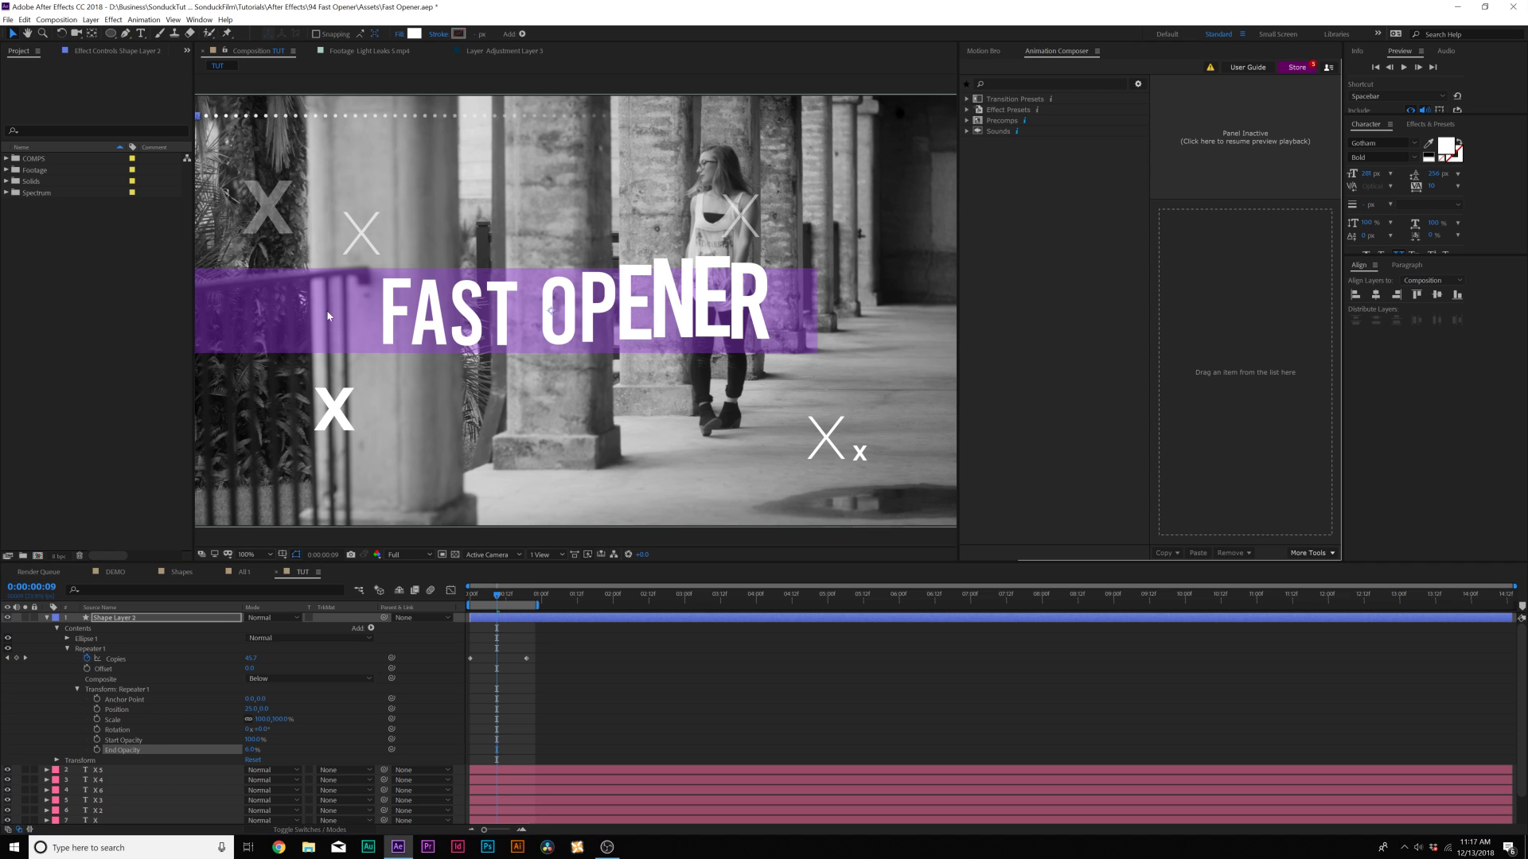
- Add a second Repeater with position 0, 24 and raise its copies to stack the dot row into a grid
left_click(68, 649)
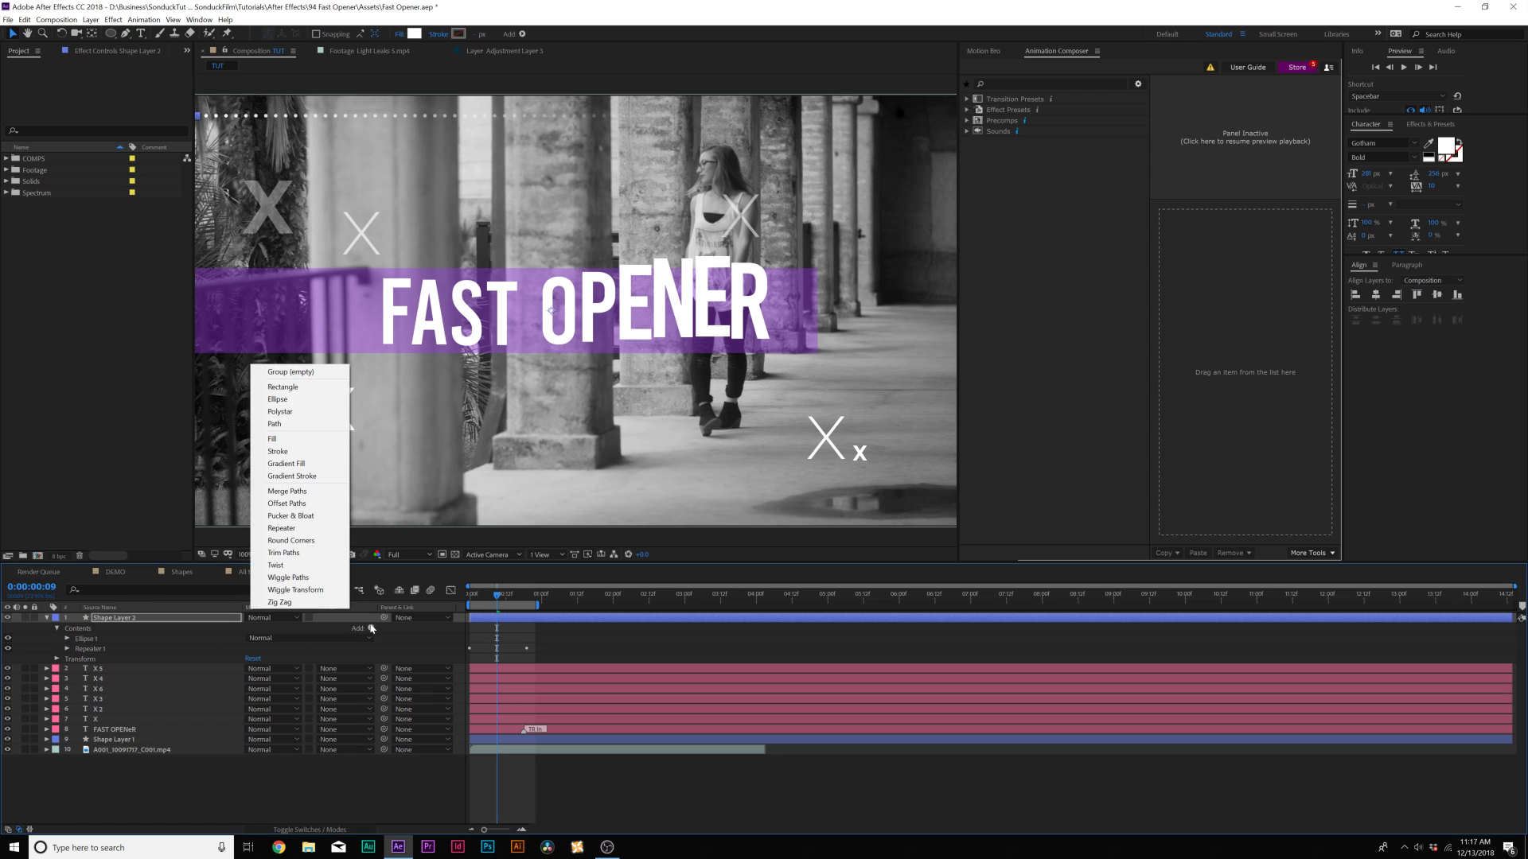
left_click(280, 529)
left_click(68, 660)
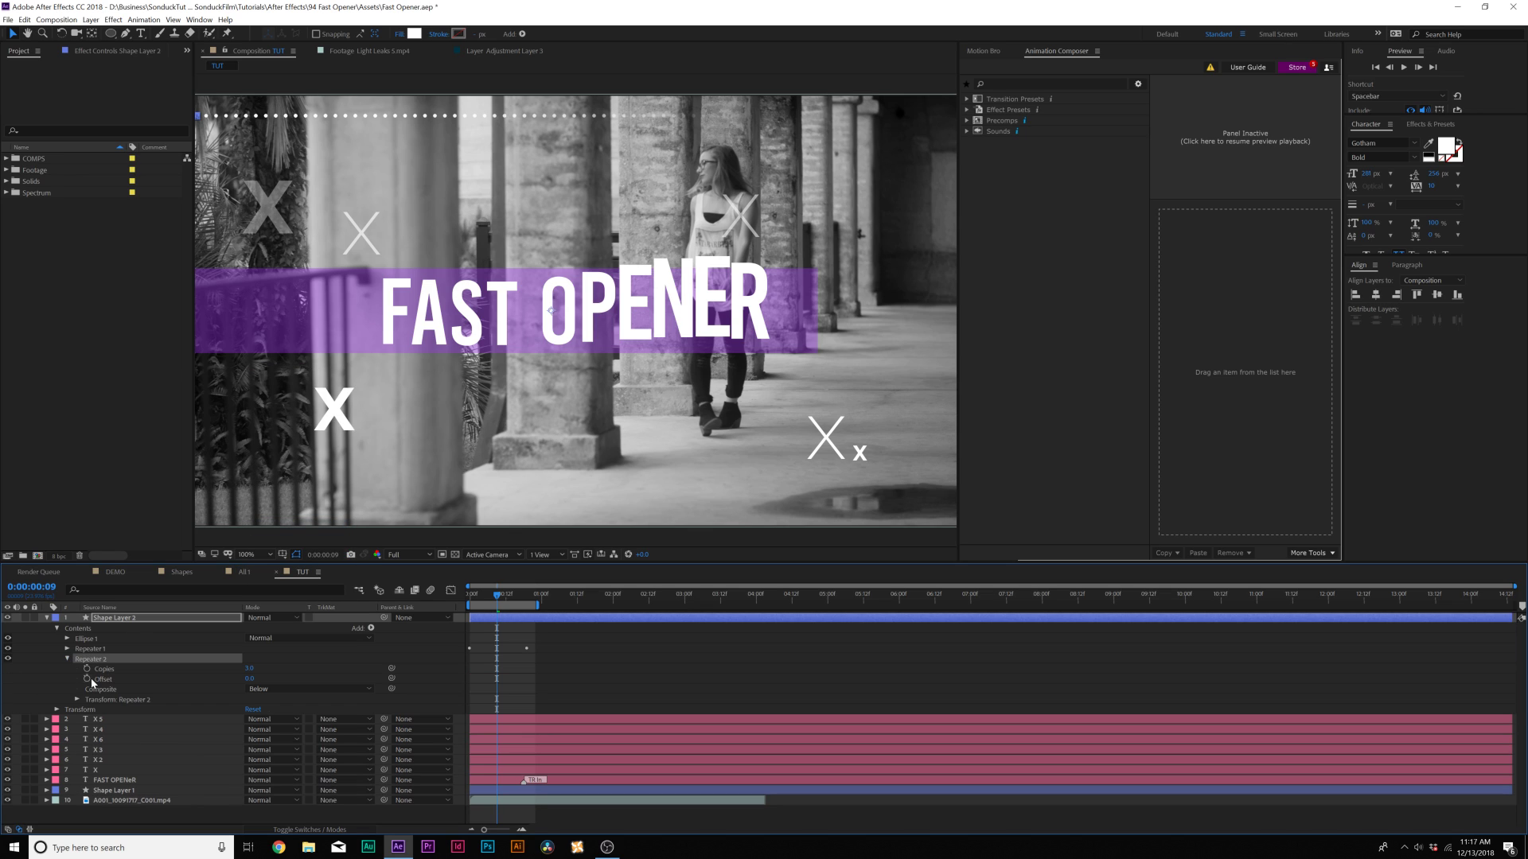
left_click(78, 700)
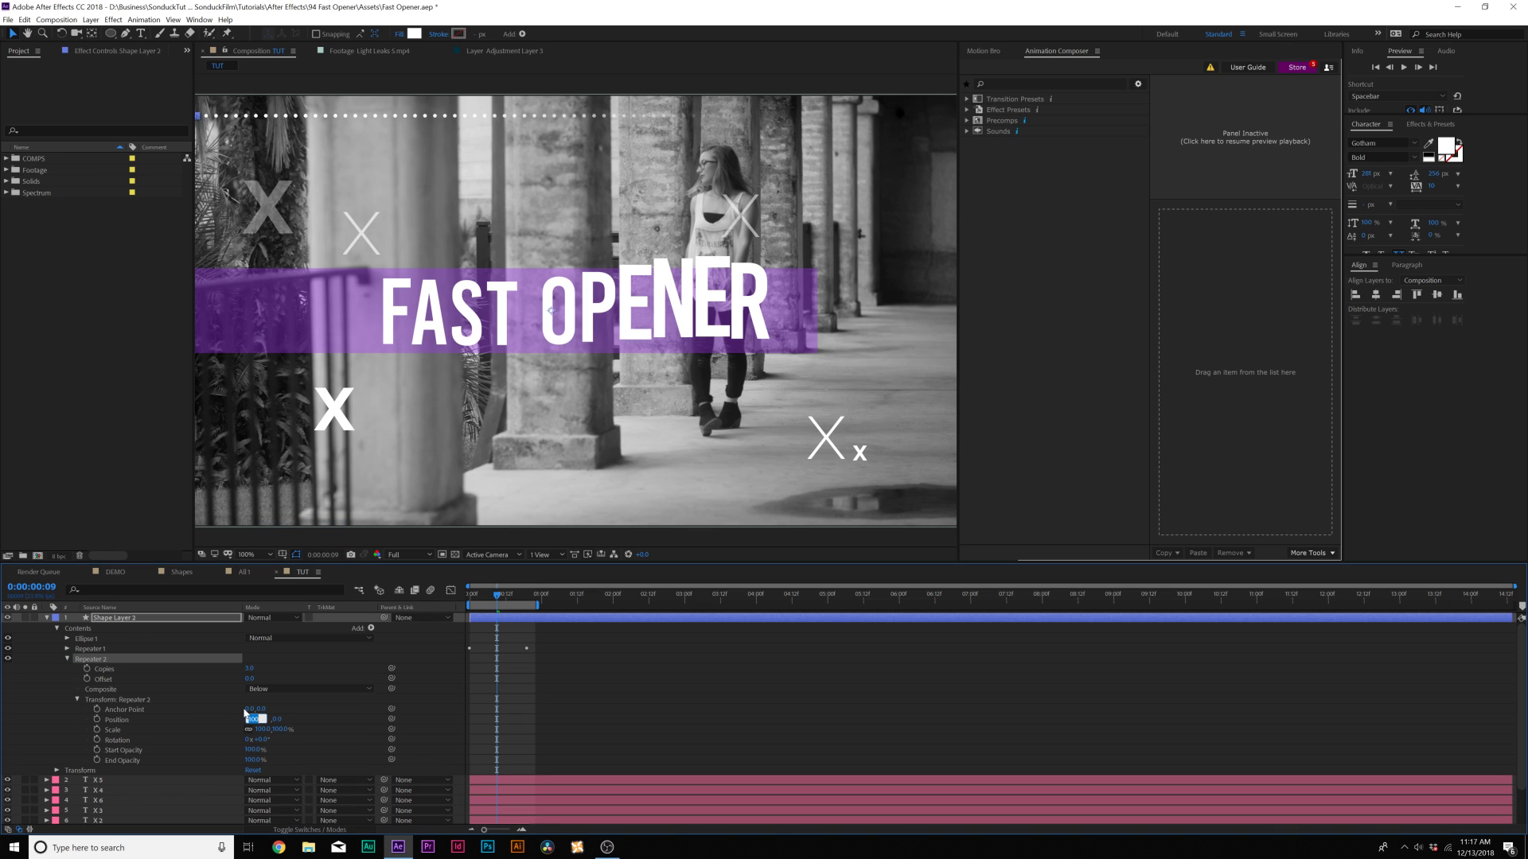
type("0")
key("Tab")
type("21")
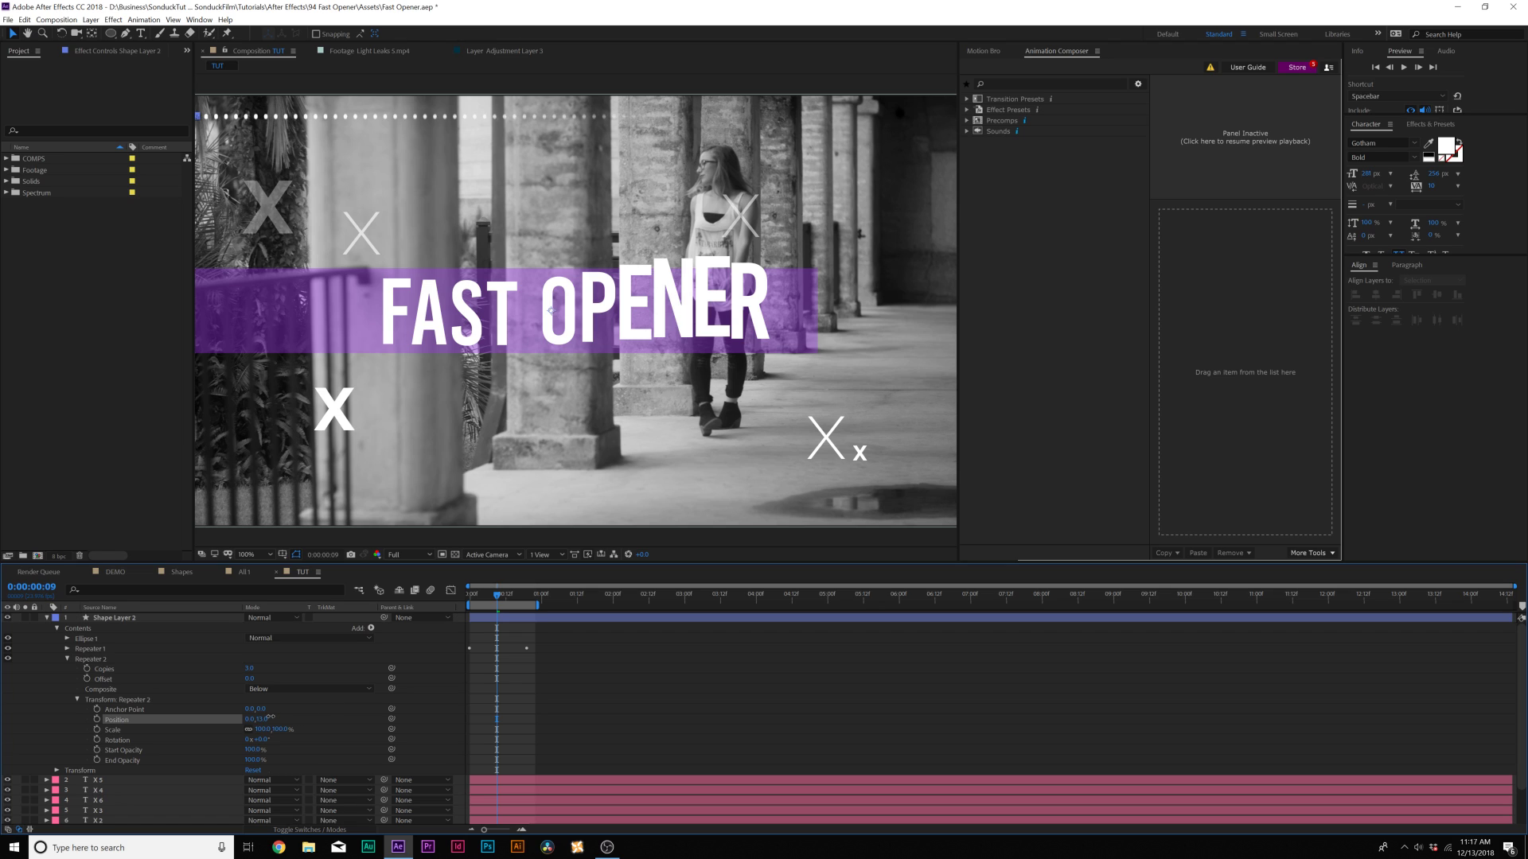
key("Return")
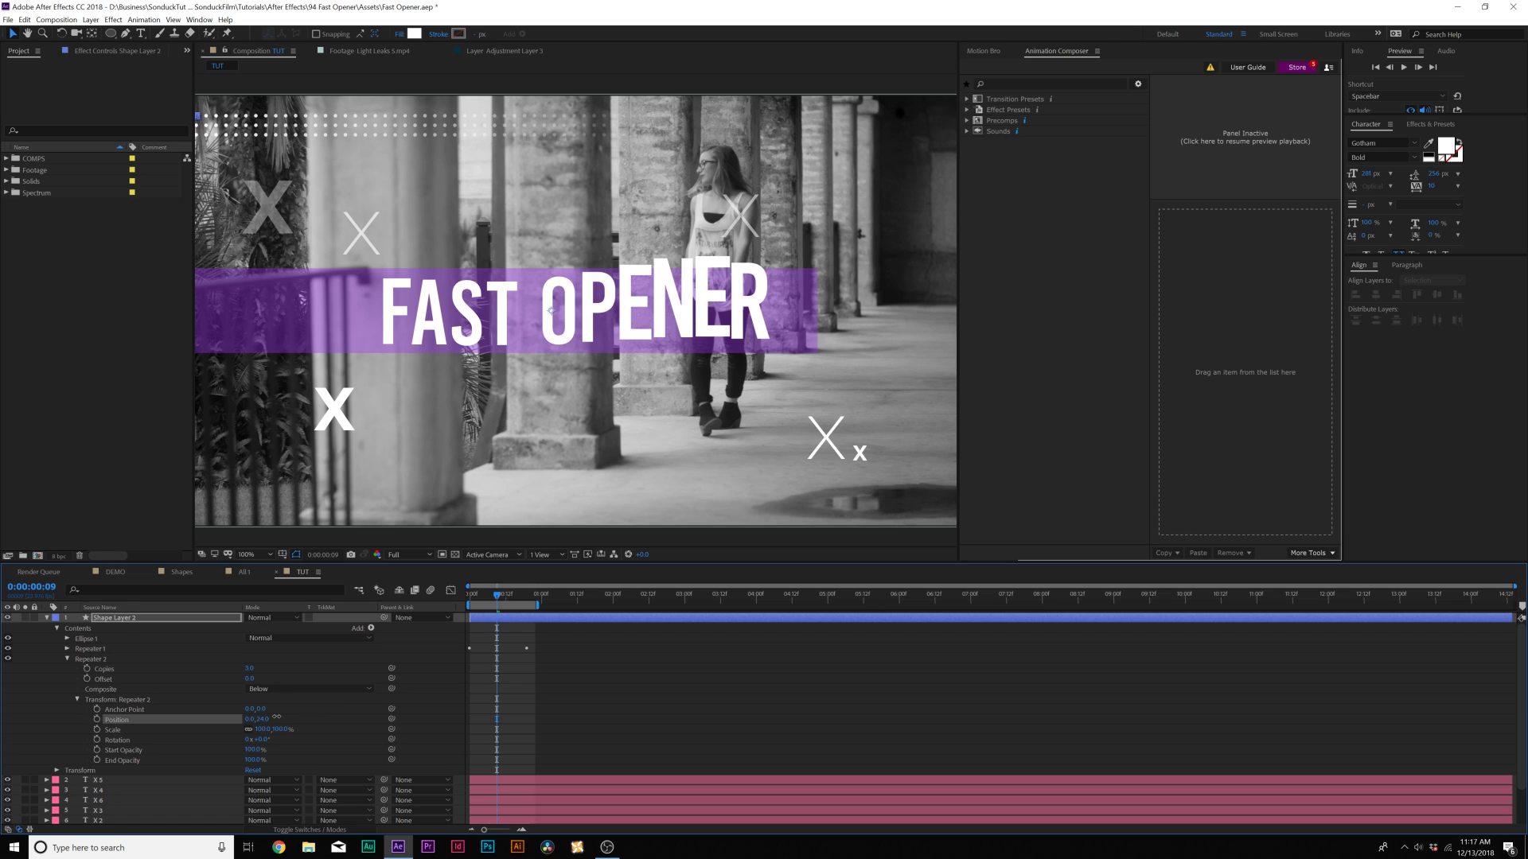
scroll(406, 427, "down", 2)
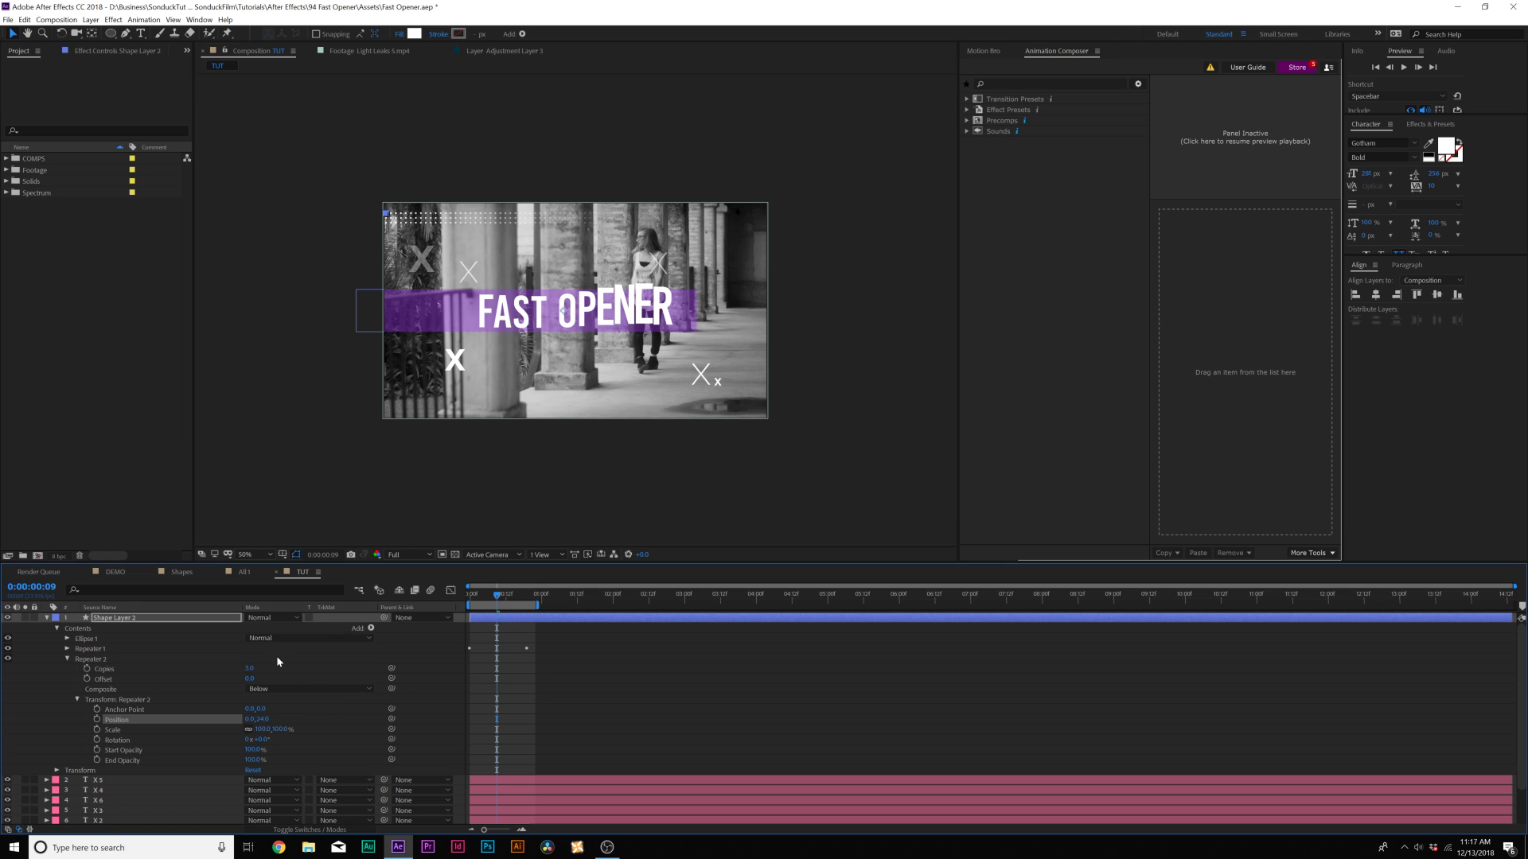
left_click_drag(244, 669, 255, 668)
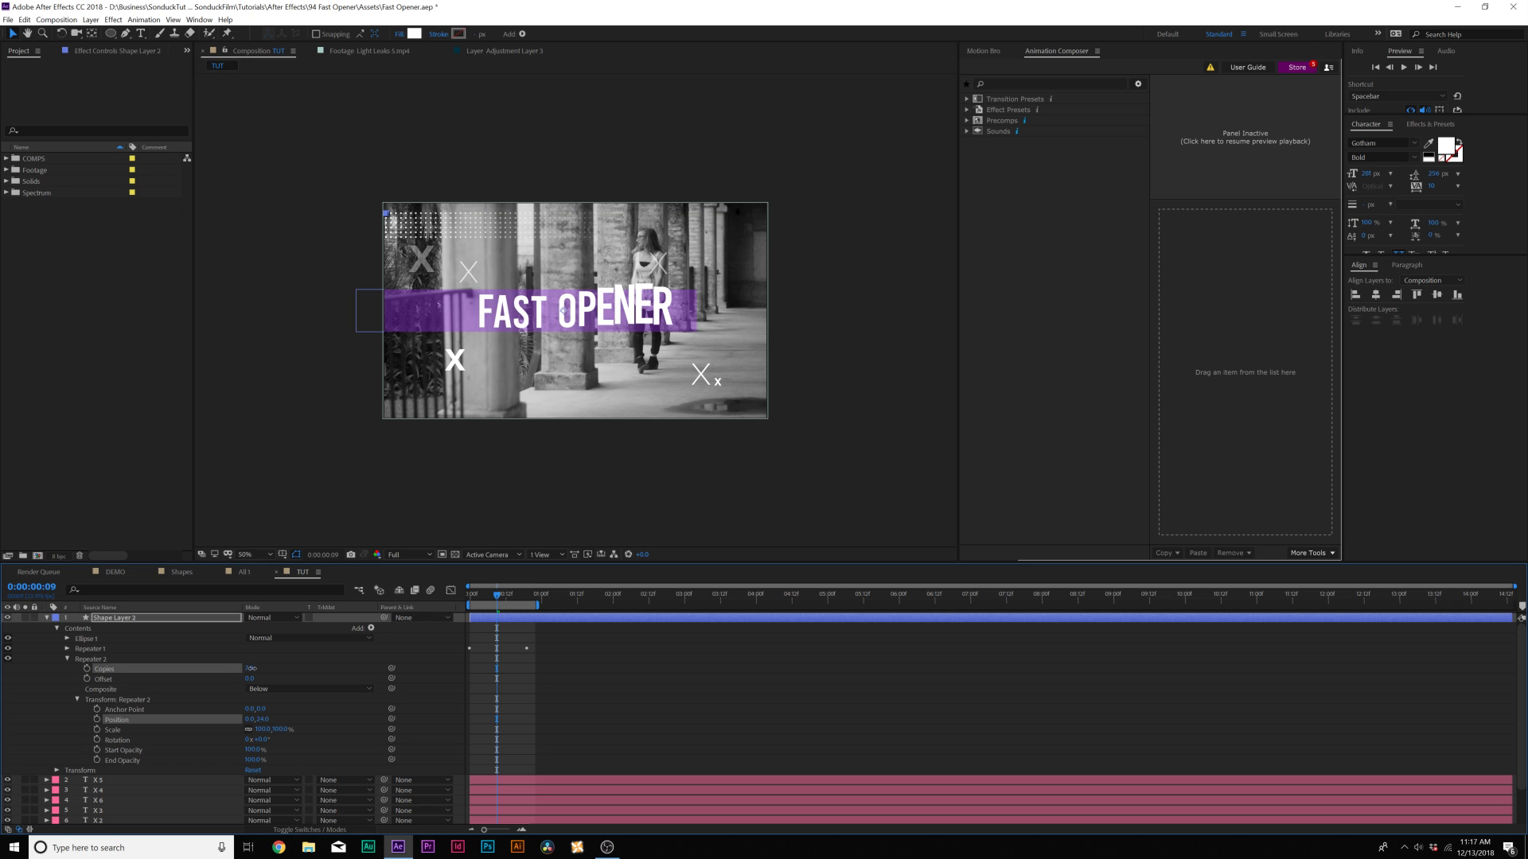
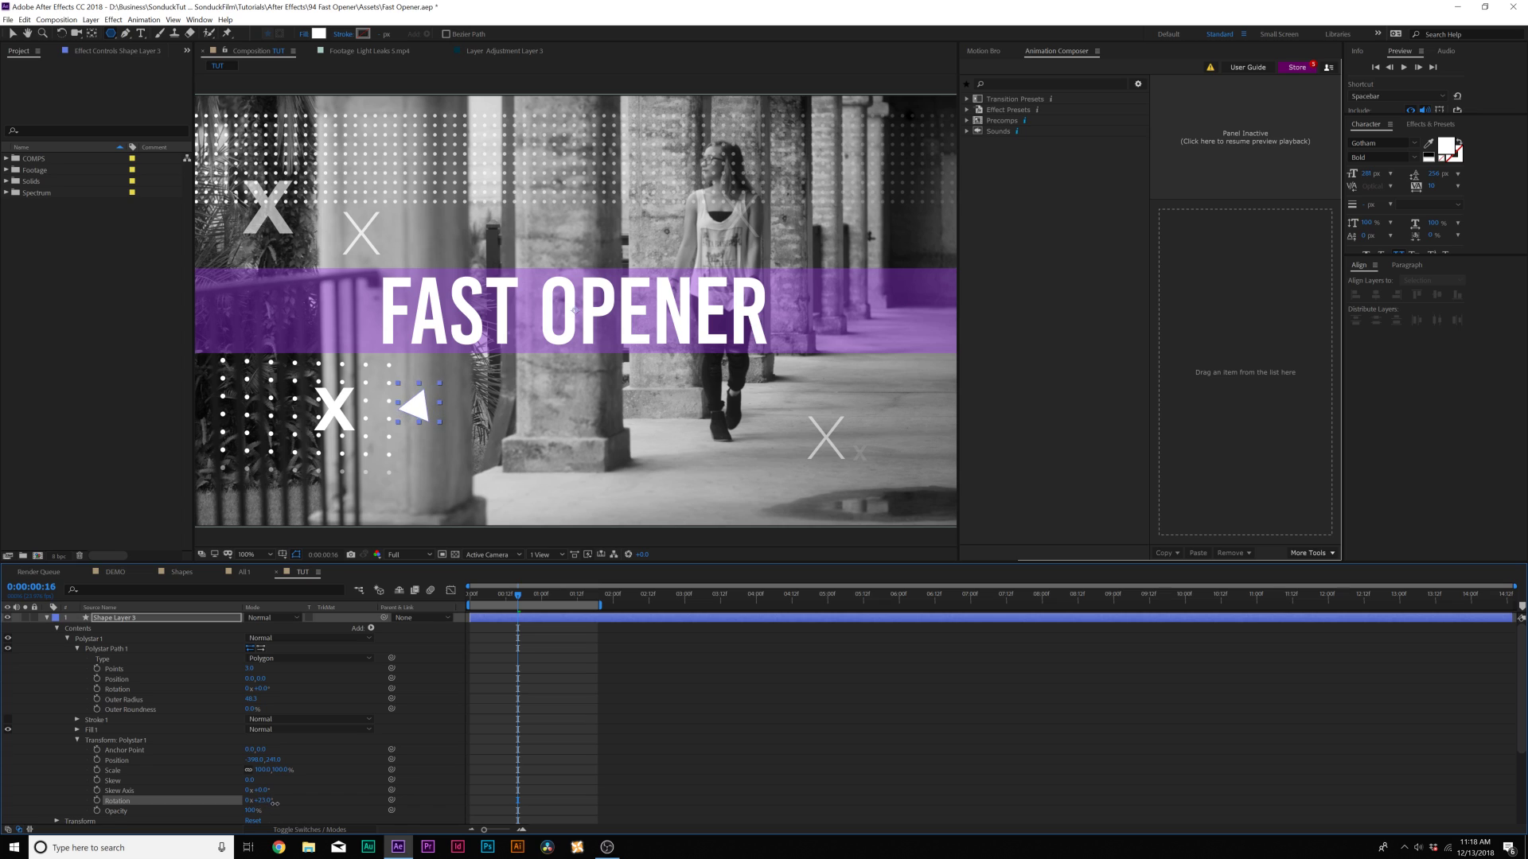
- Rotate the white triangle to 90° and add a Repeater to its shape layer
key("Return")
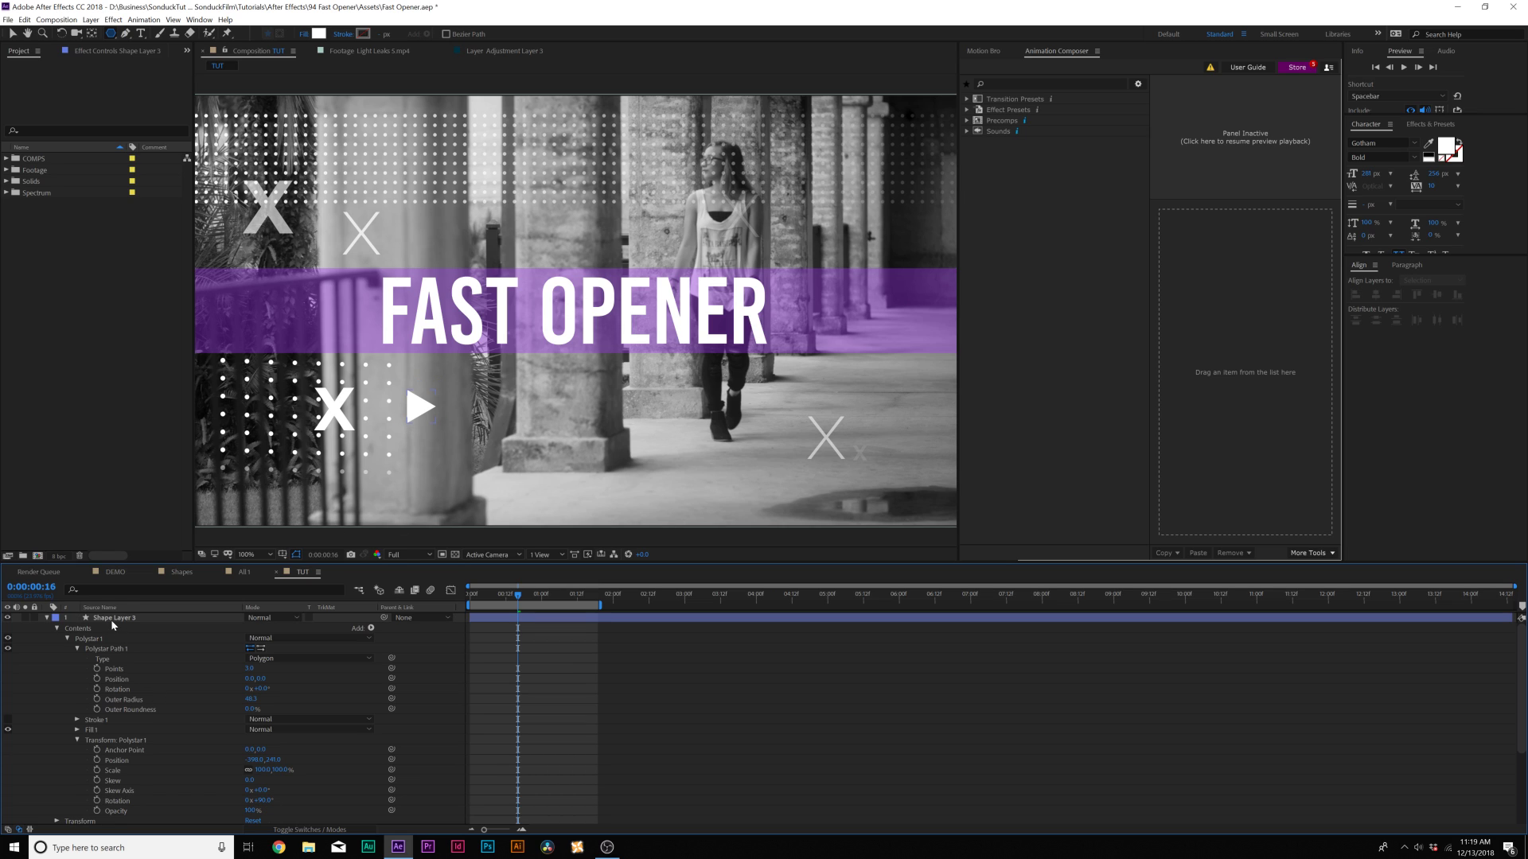
left_click(112, 622)
left_click(356, 629)
left_click(304, 528)
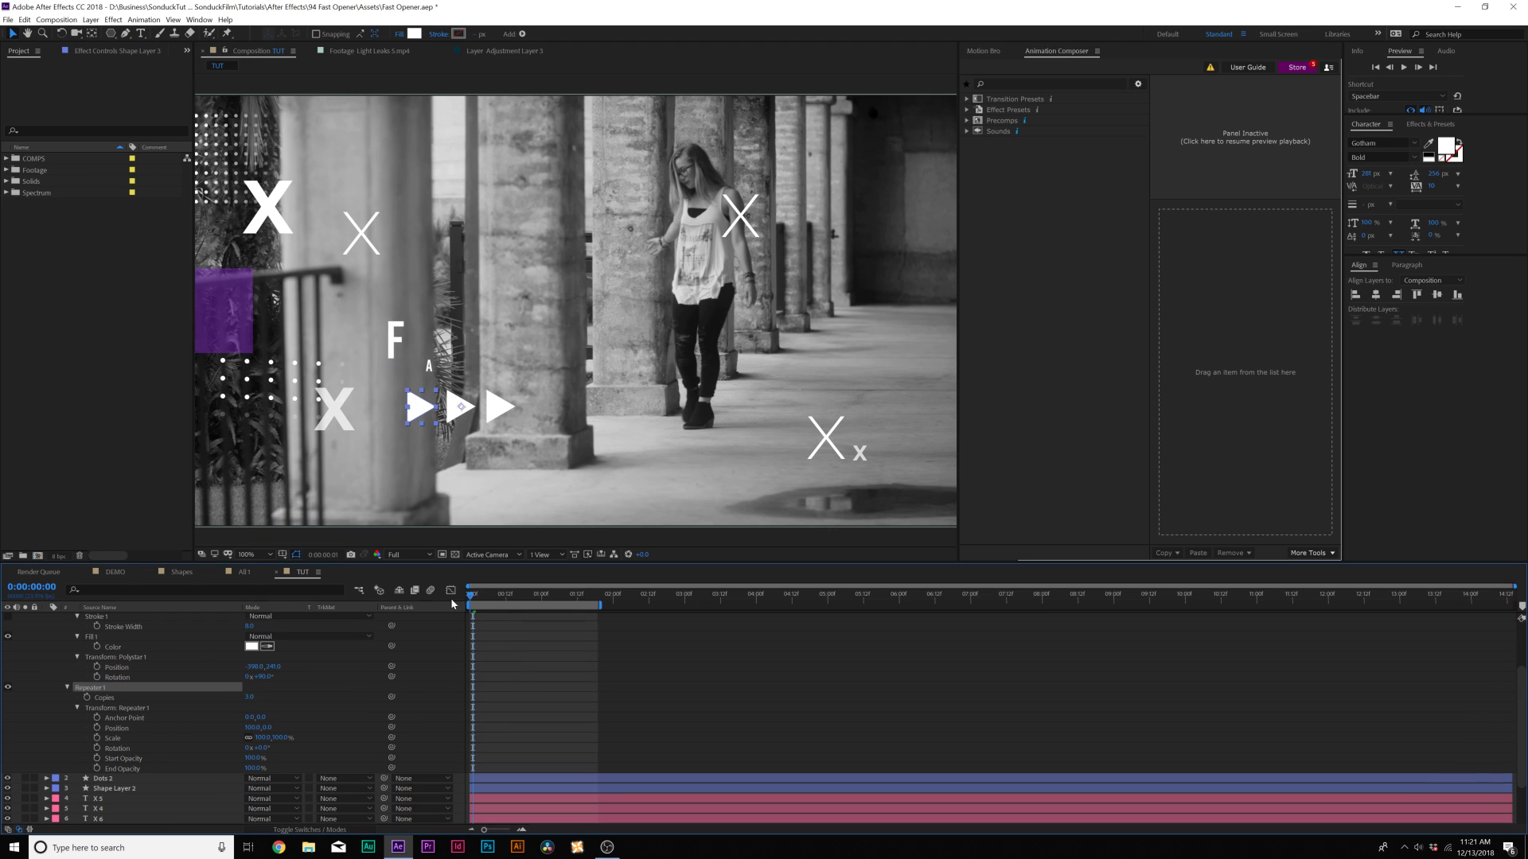
- Keyframe the triangle repeater's end opacity from 0% at frame 0 to 100% at frame 20
key("Home")
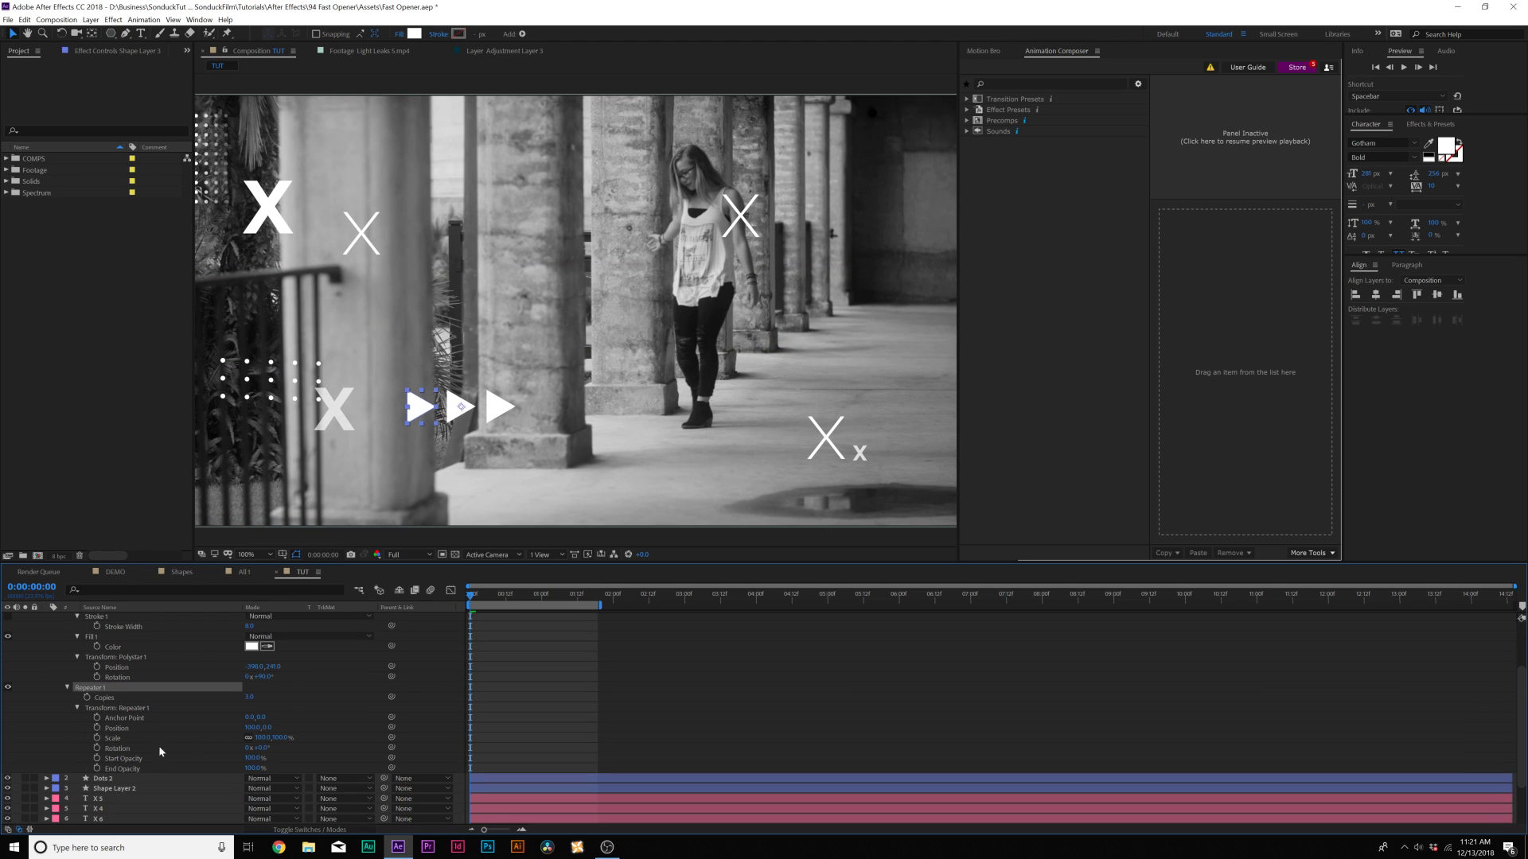
left_click(96, 770)
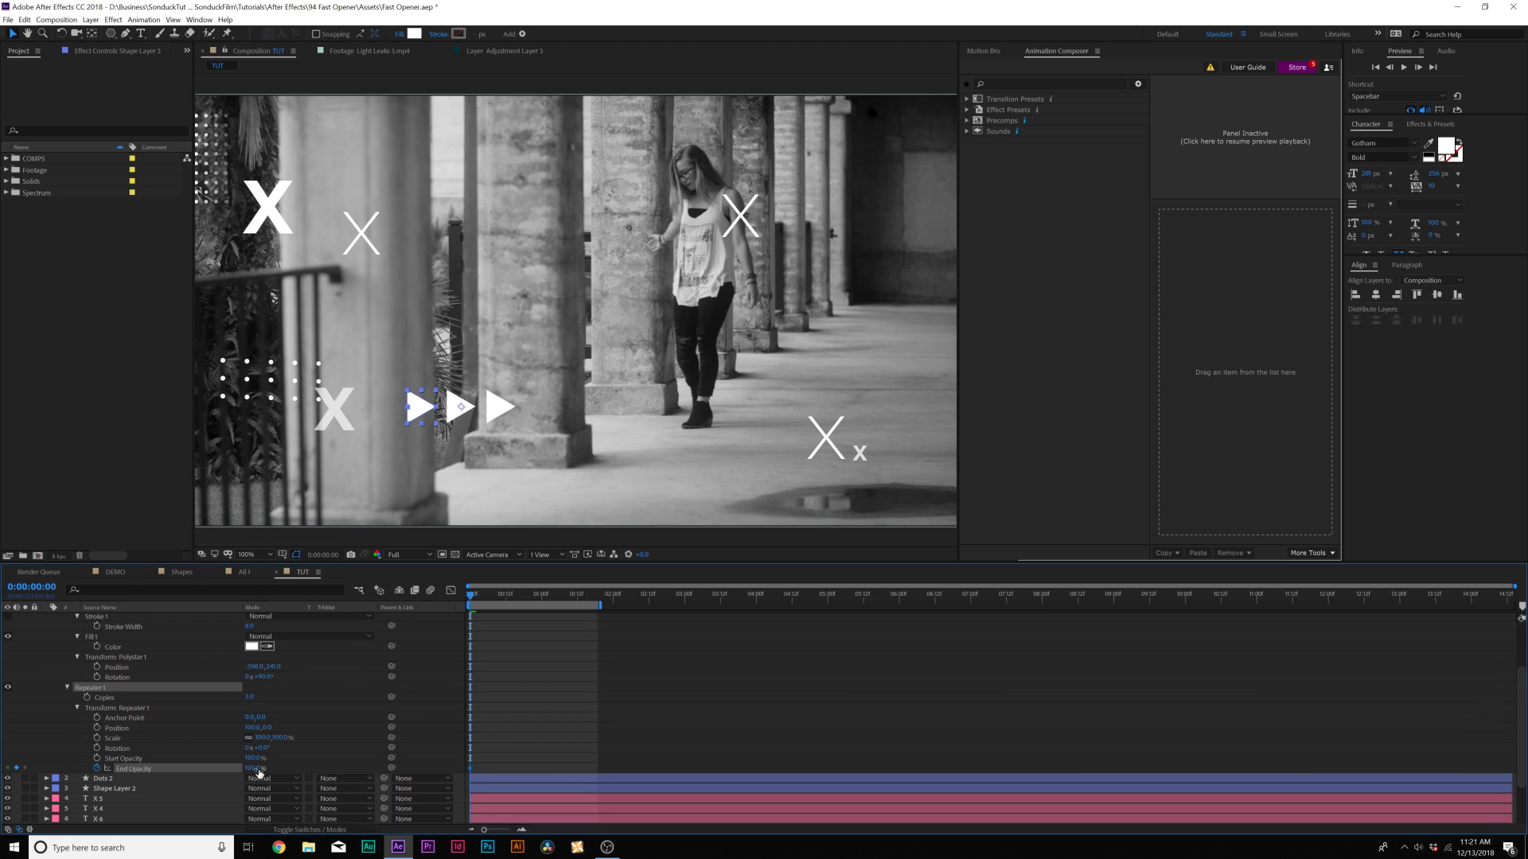
left_click_drag(255, 769, 182, 775)
left_click_drag(508, 604, 529, 604)
left_click_drag(252, 769, 302, 769)
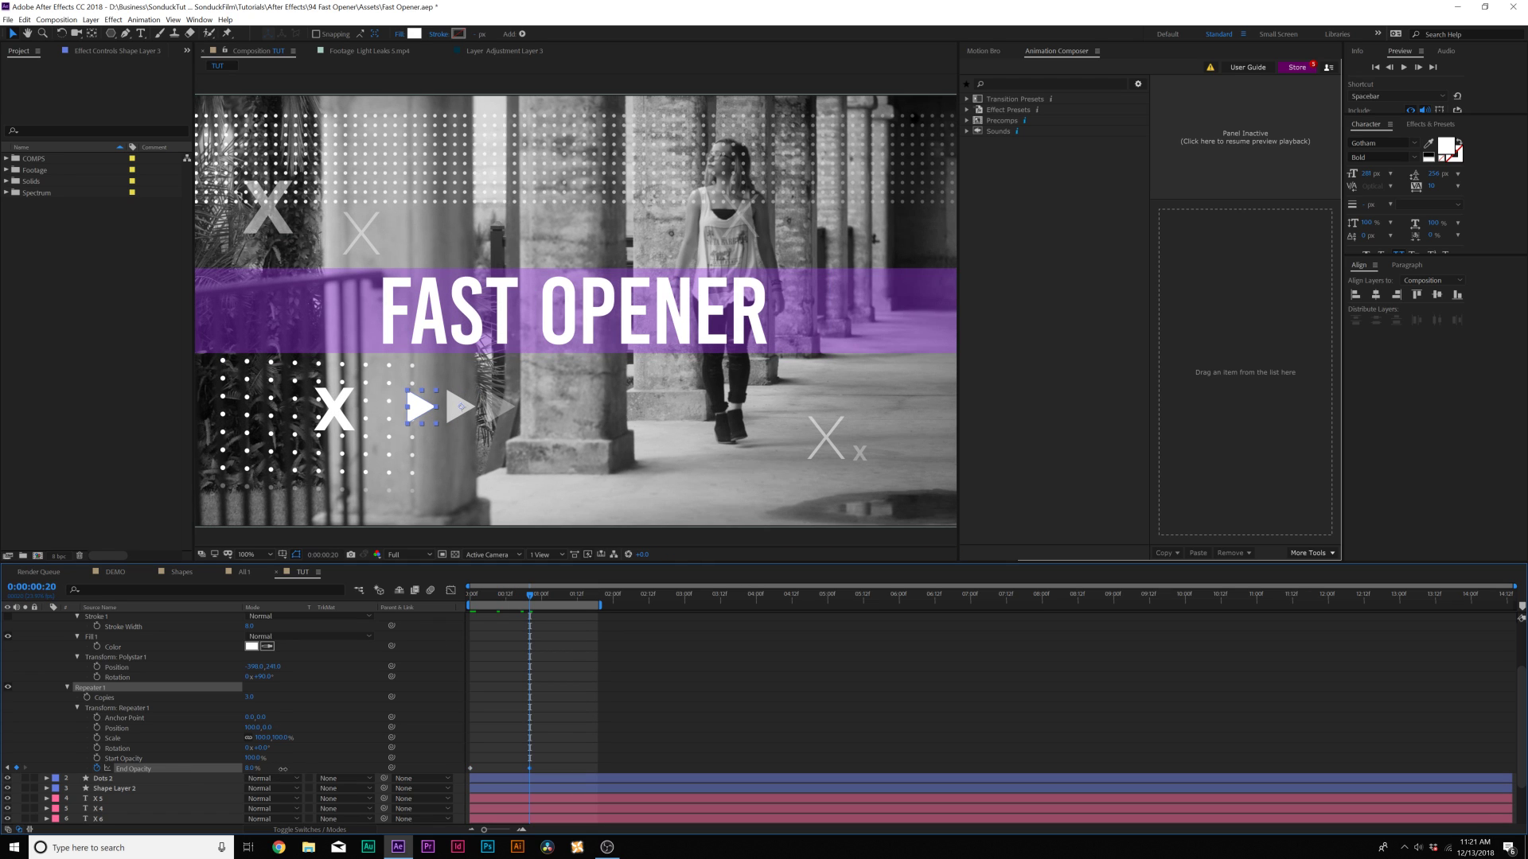
- Add further end opacity keyframes for the triangle repeater at 1:20 and 2:13, with 100% at 2:13
left_click_drag(555, 603, 601, 602)
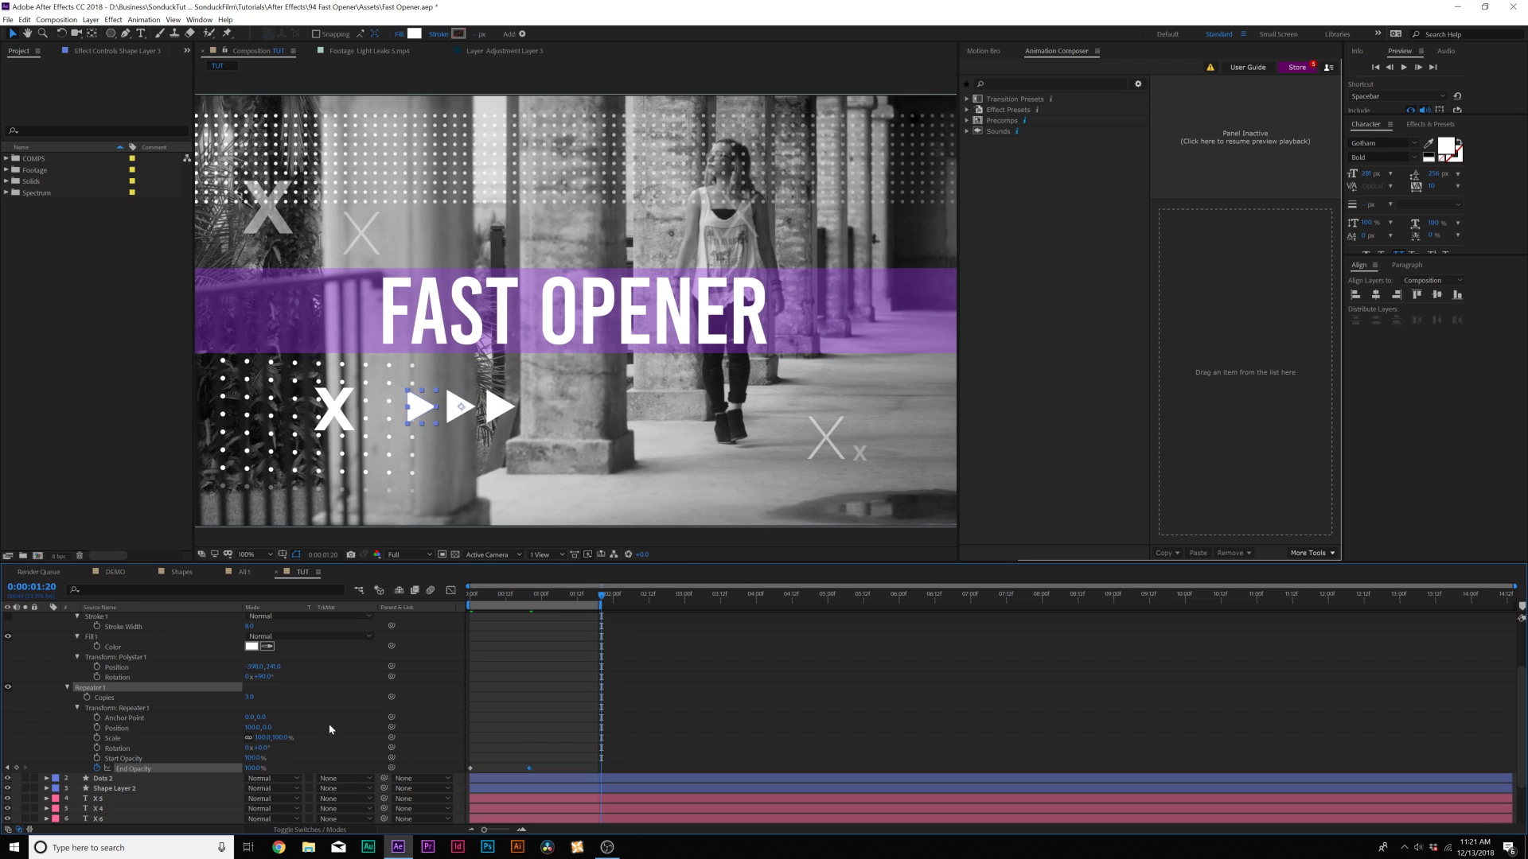
left_click(651, 595)
left_click_drag(251, 769, 388, 768)
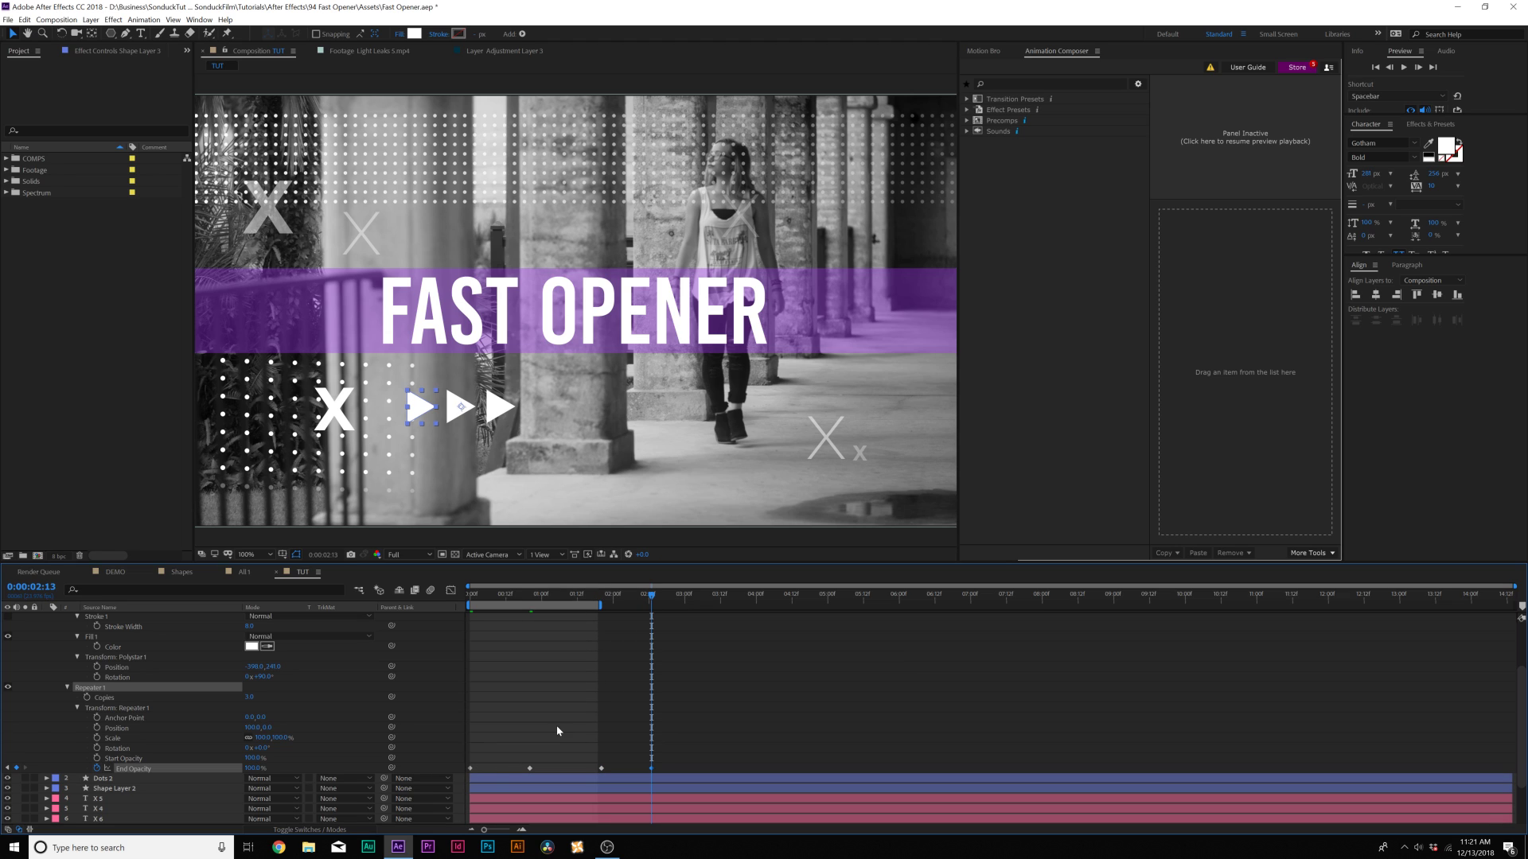
- Duplicate the triangle arrow layer at frame 0, place the copy in the frame's upper right beside the thin X, and scale it down
key("u")
key("Home")
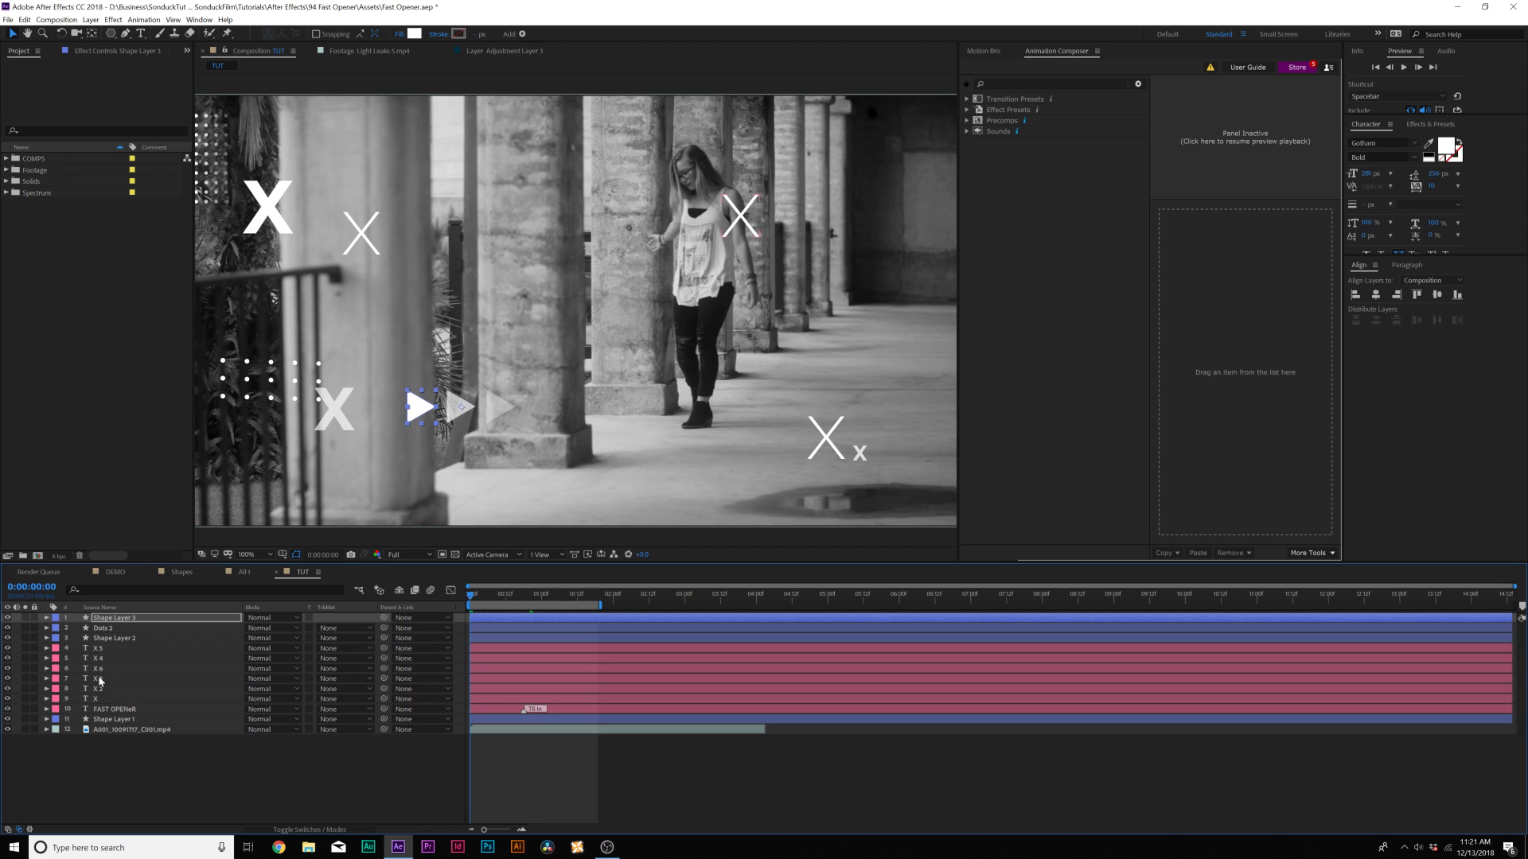
left_click(117, 618)
key("ctrl+d")
left_click_drag(395, 420, 790, 211)
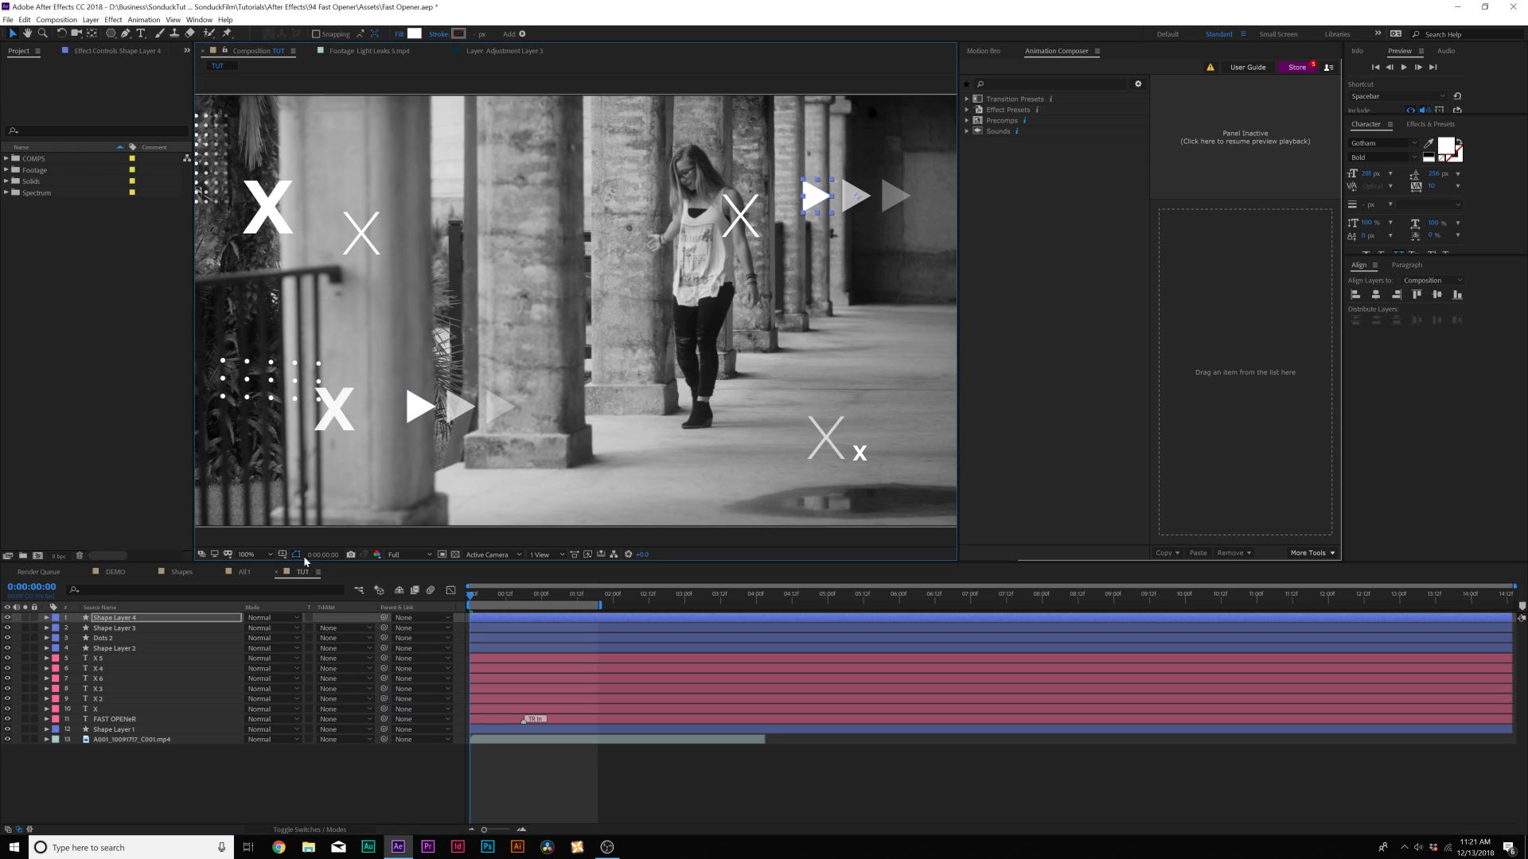
key("s")
left_click_drag(268, 627, 251, 639)
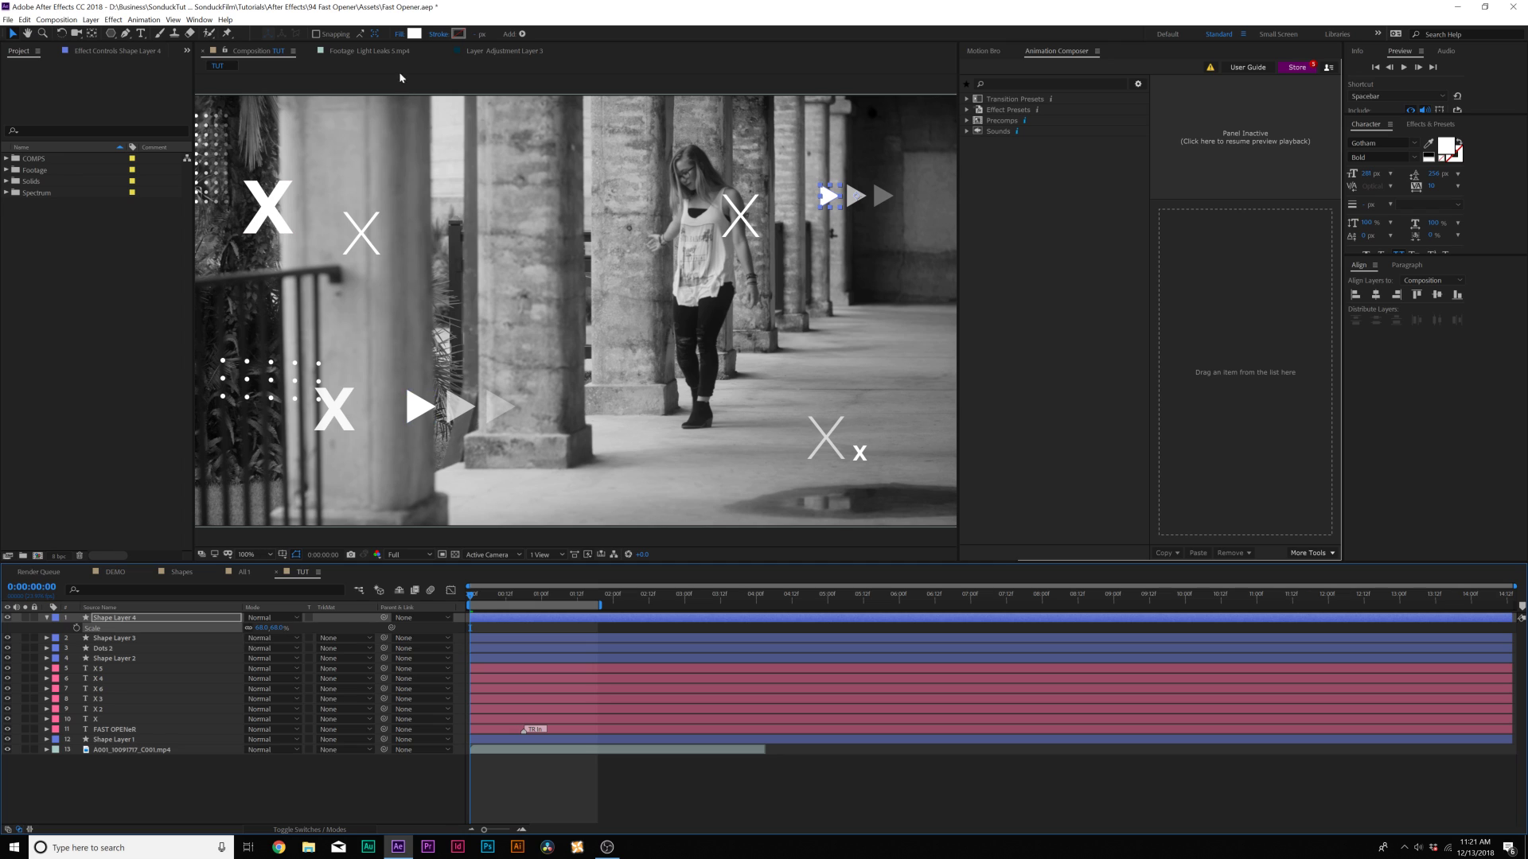
- Set the duplicated triangles' fill to None and their stroke to a solid white colour, and preview the animation
left_click(398, 35)
left_click(794, 267)
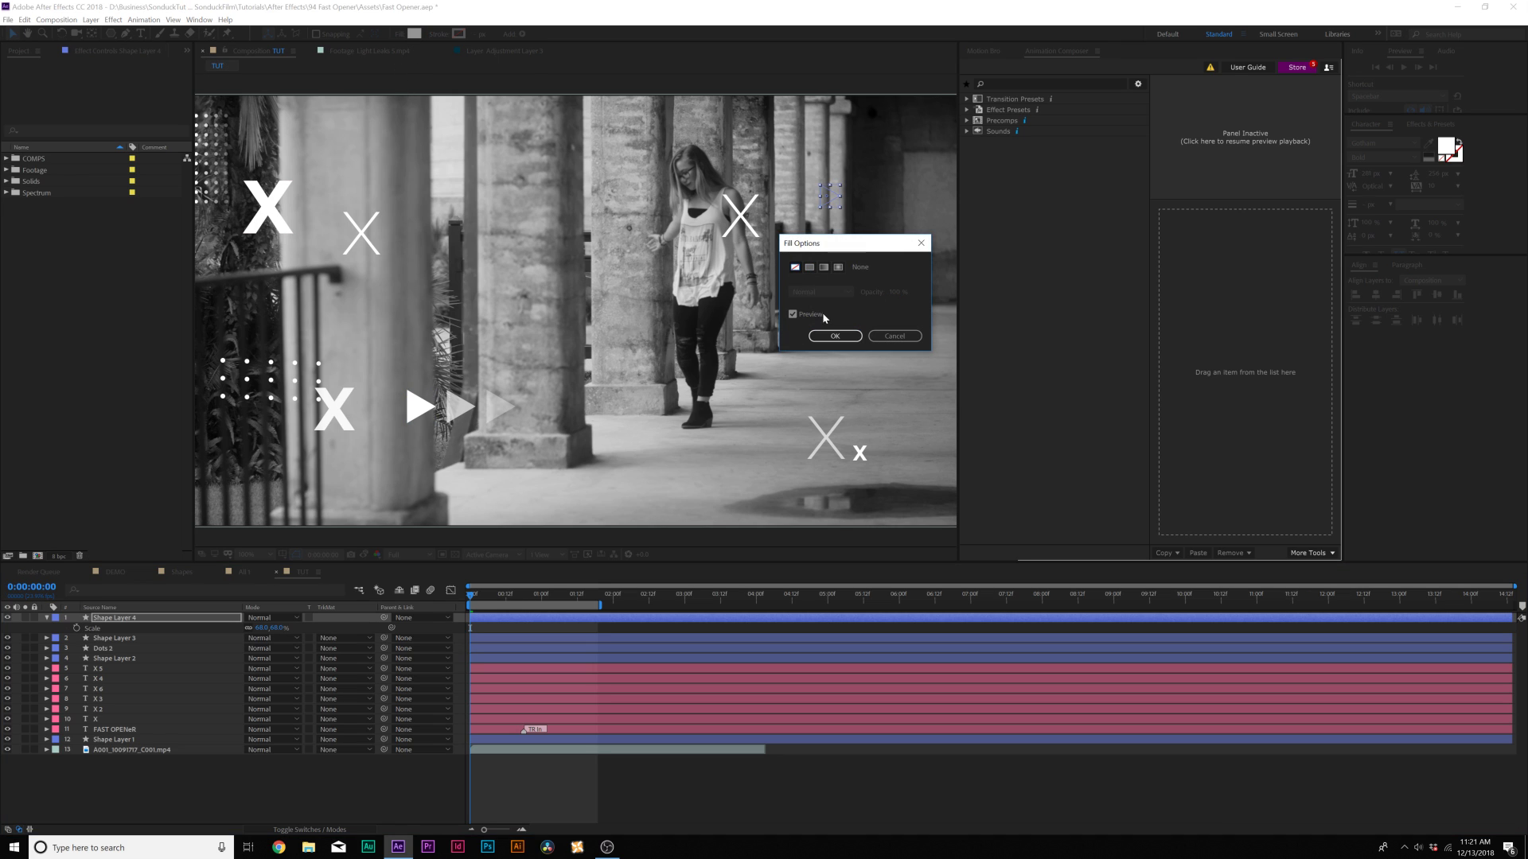
left_click(834, 335)
left_click(438, 34)
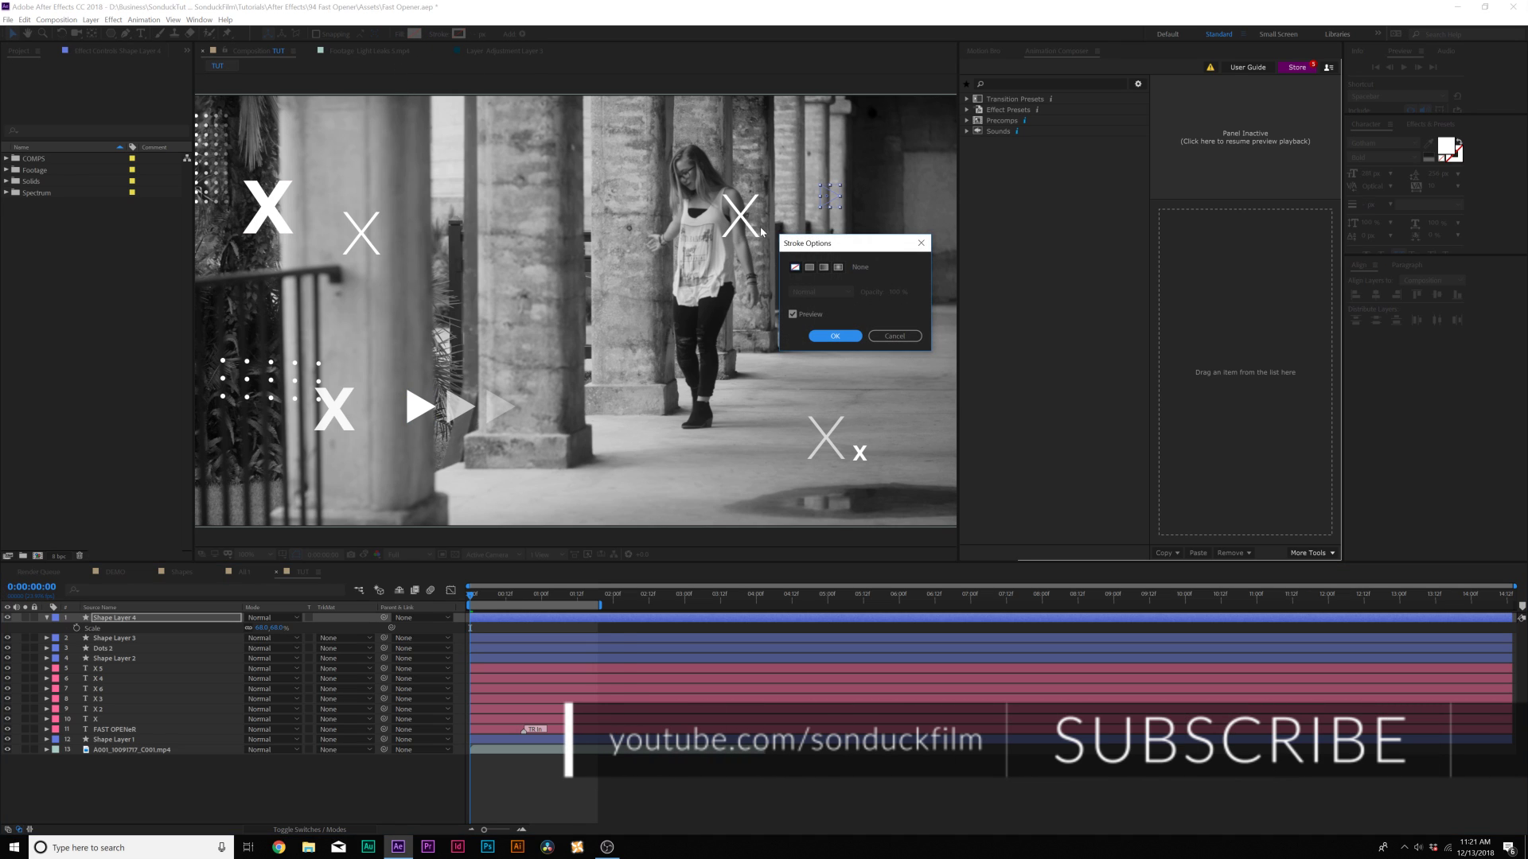
left_click(808, 271)
left_click(835, 336)
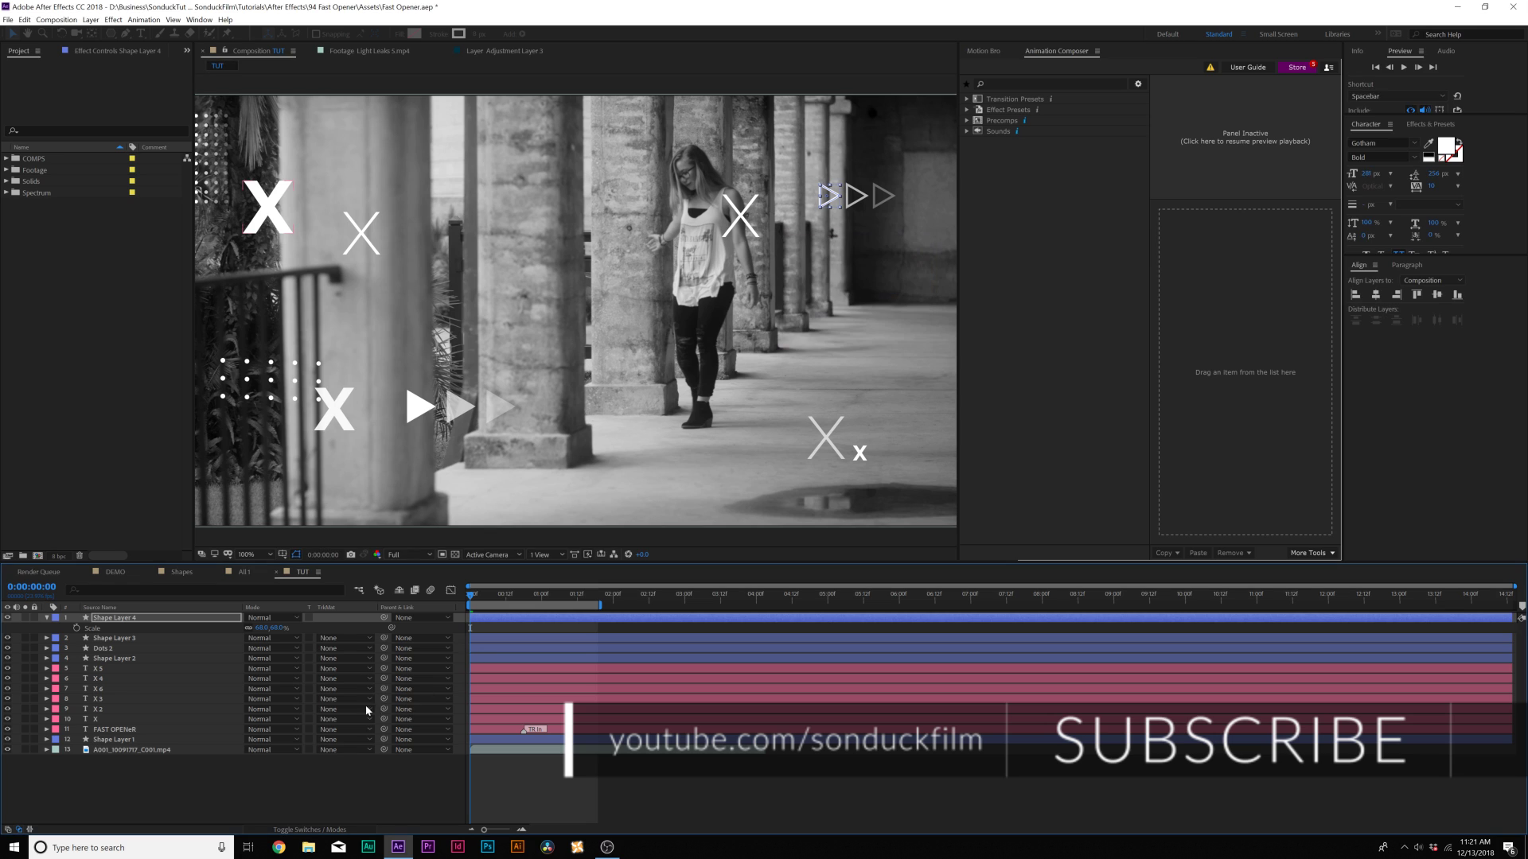
left_click(333, 776)
key("space")
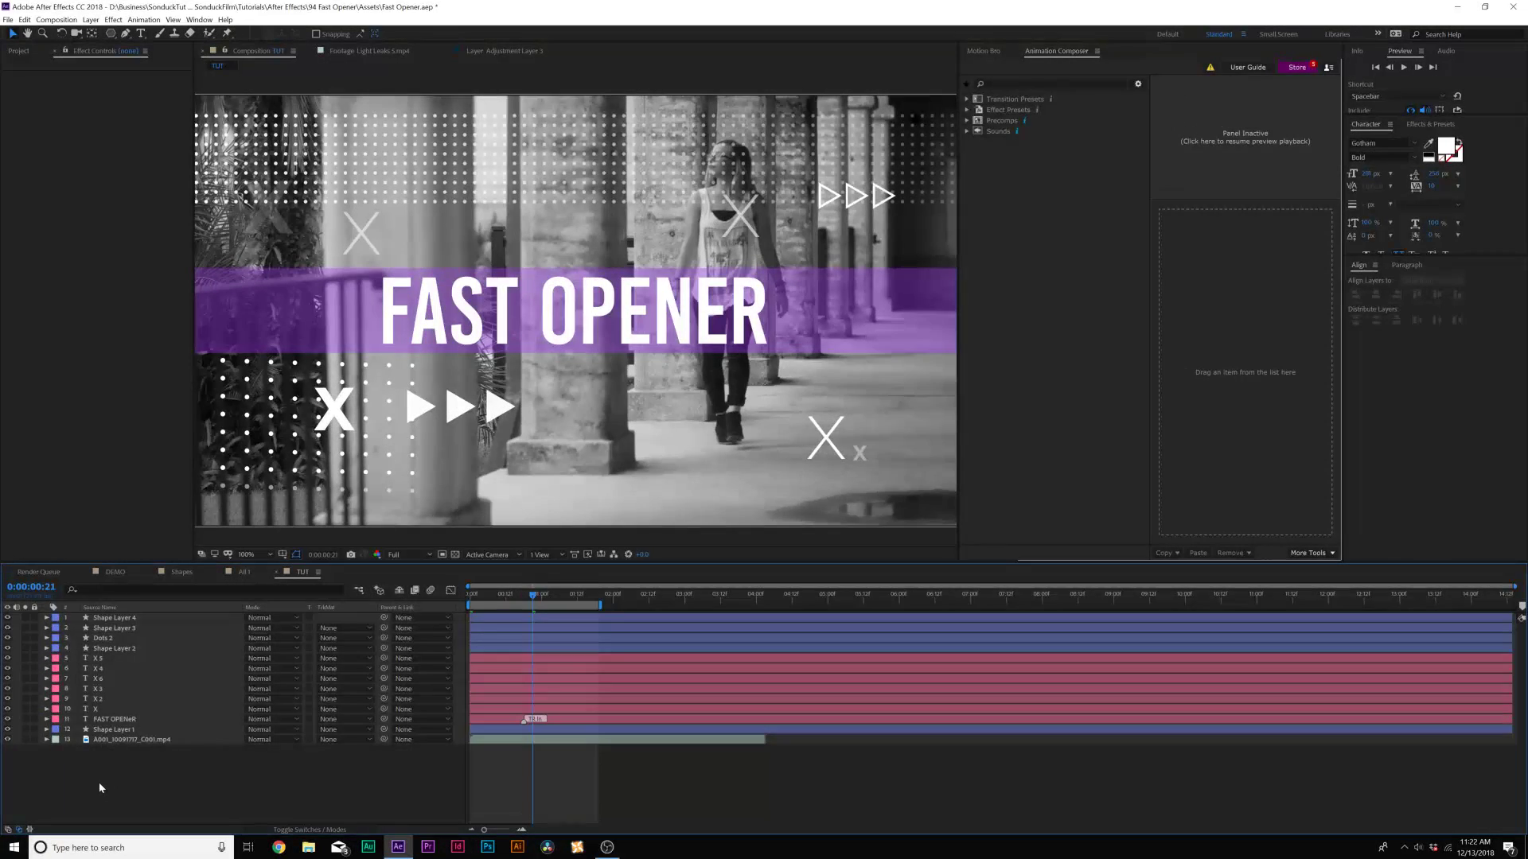
- Pre-compose all layers into a new composition named "All Shapes"
left_click_drag(74, 796, 214, 561)
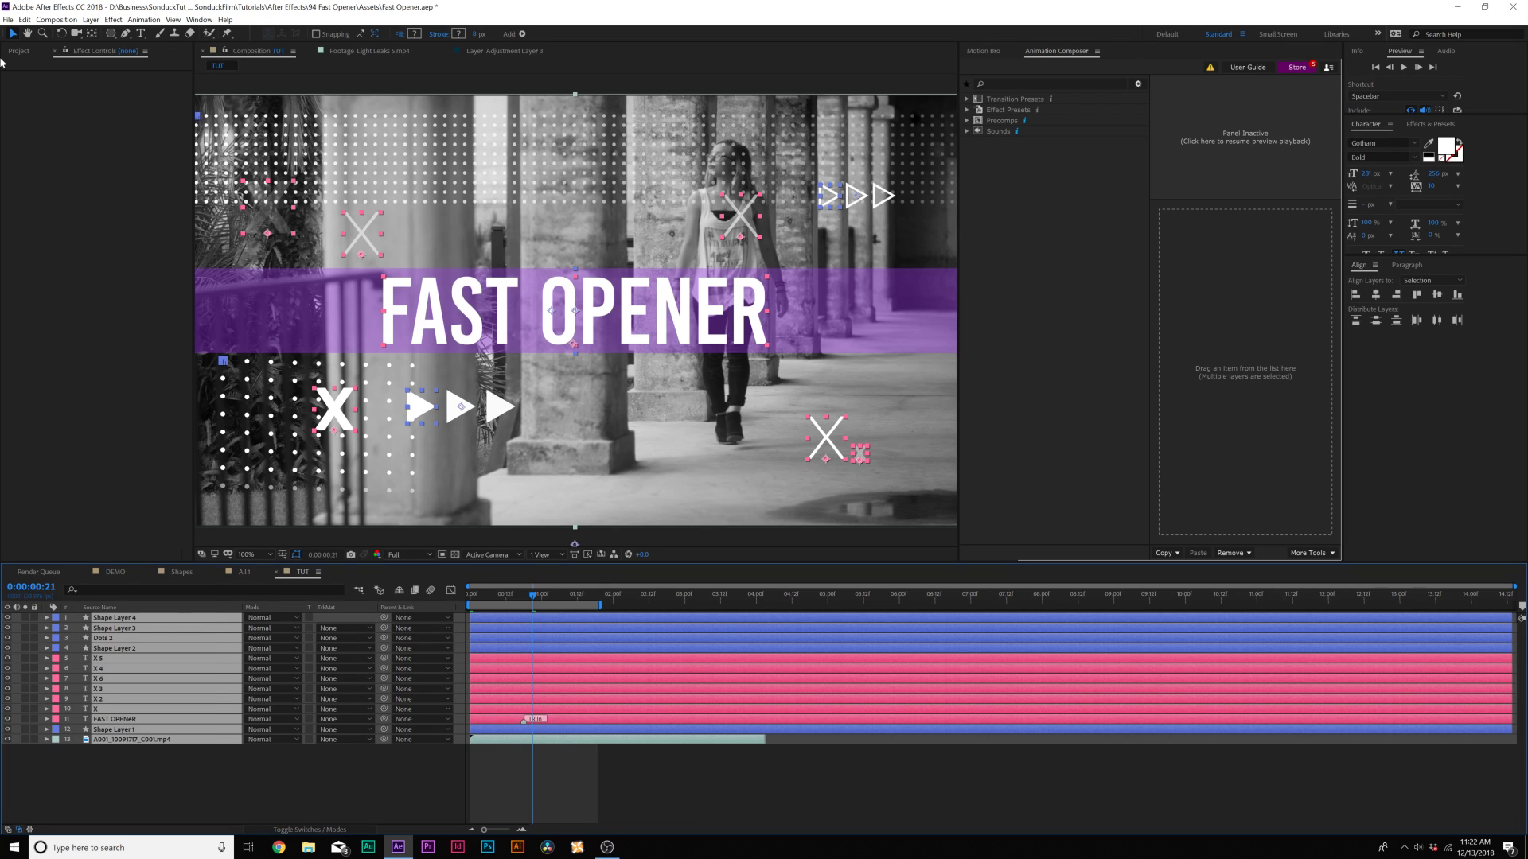
left_click(91, 20)
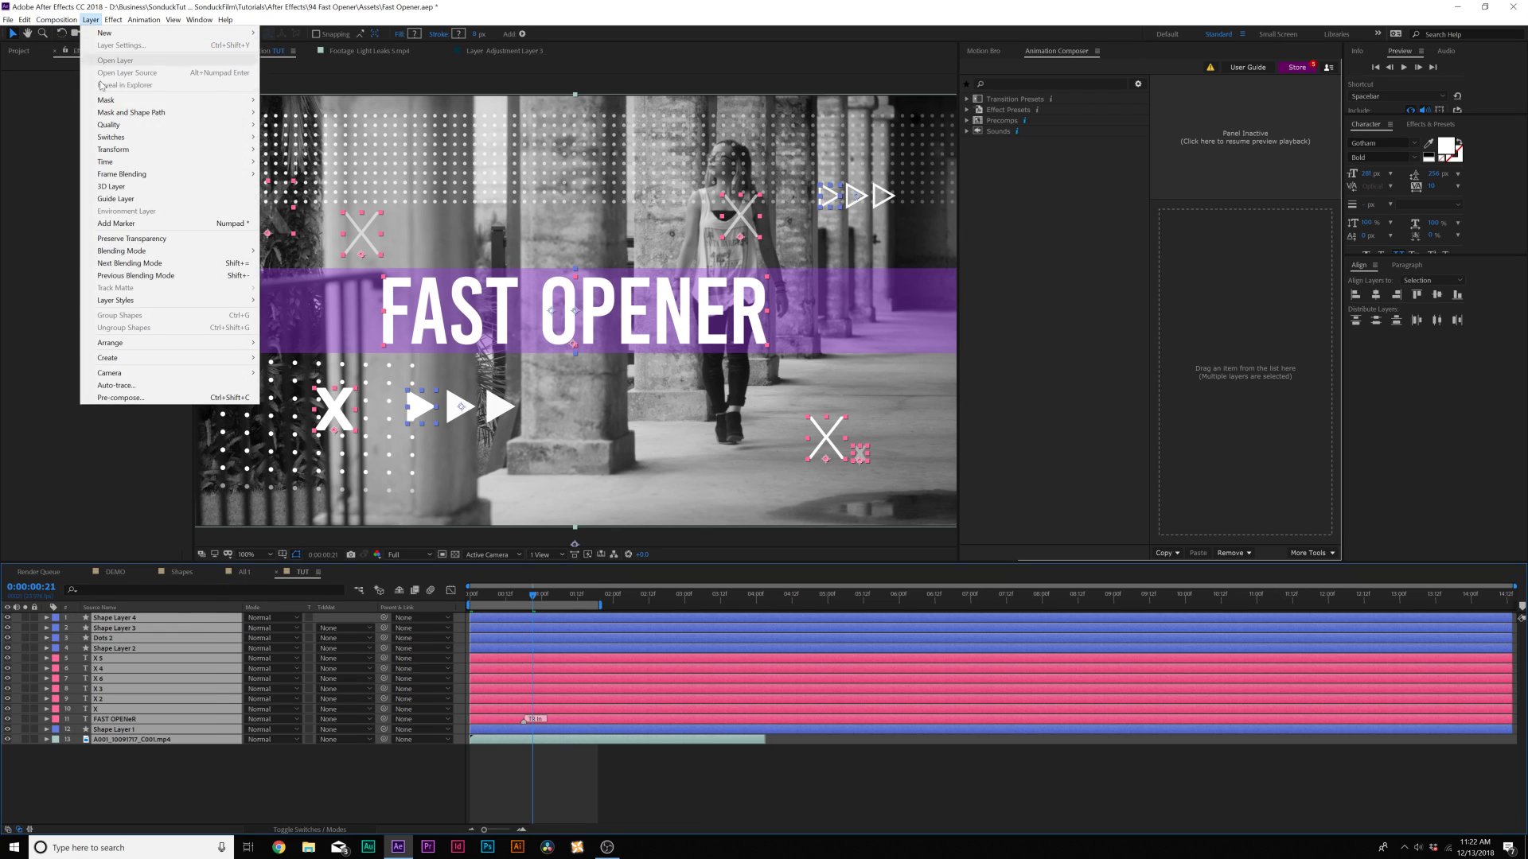
left_click(137, 399)
type("All S")
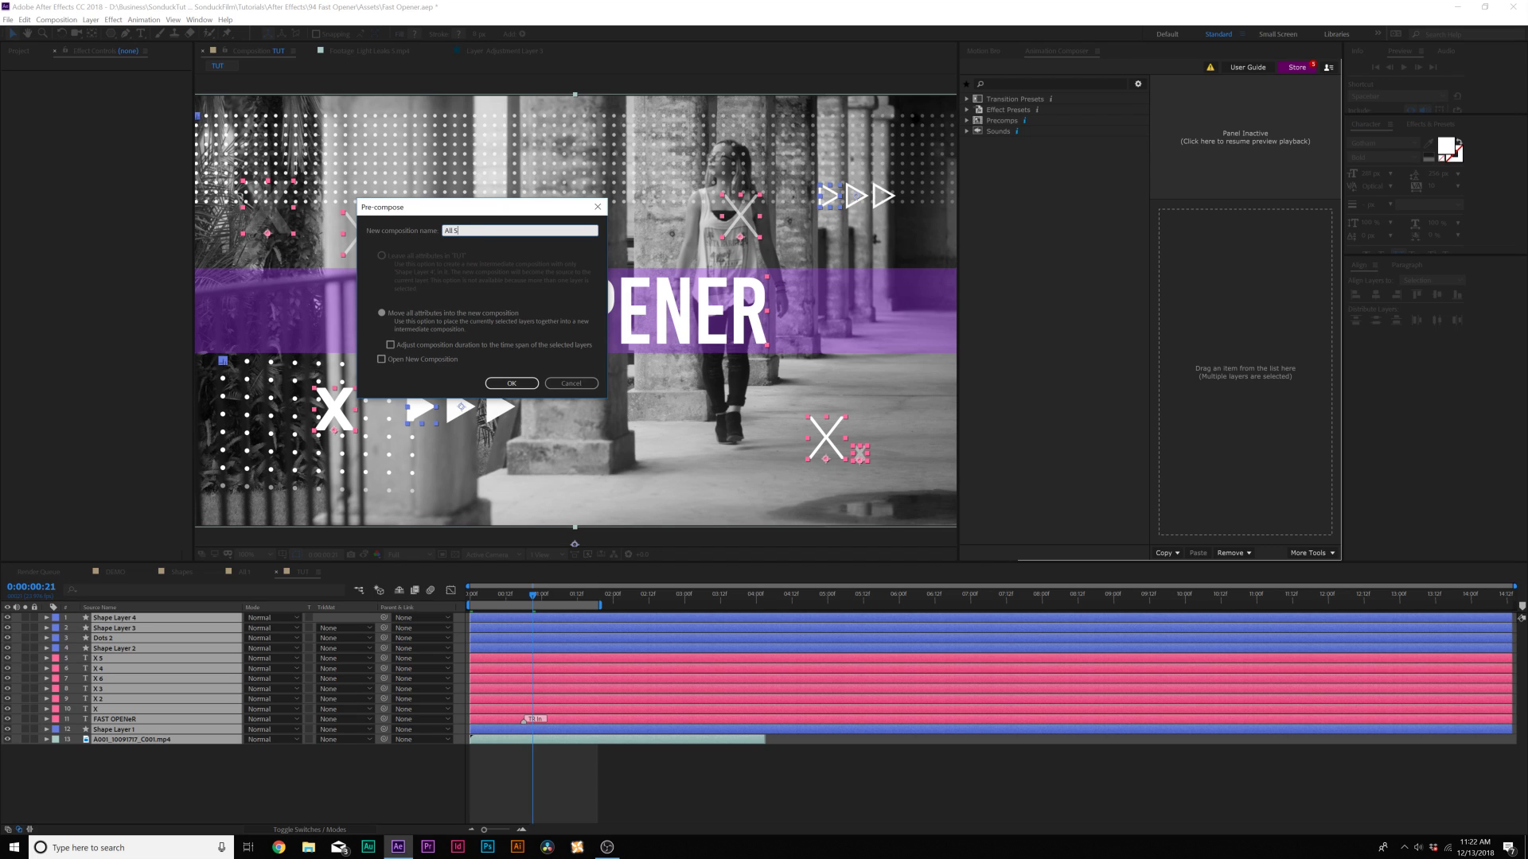
key("Return")
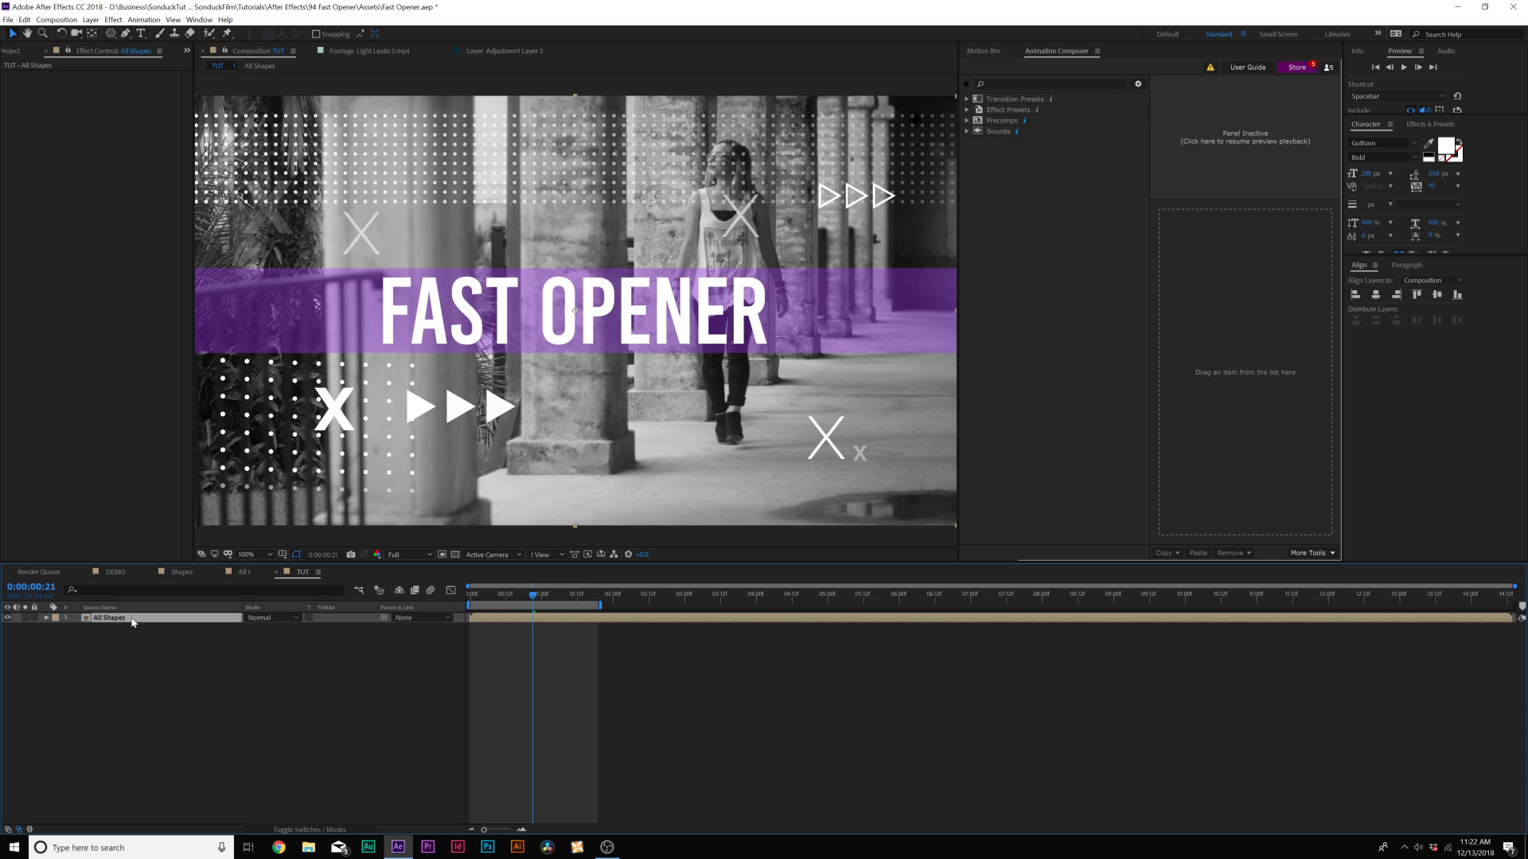
- Duplicate the All Shapes layer and draw a Pen mask around the copy's upper half, cutting horizontally through the FAST OPENER title
key("ctrl+d")
left_click(126, 33)
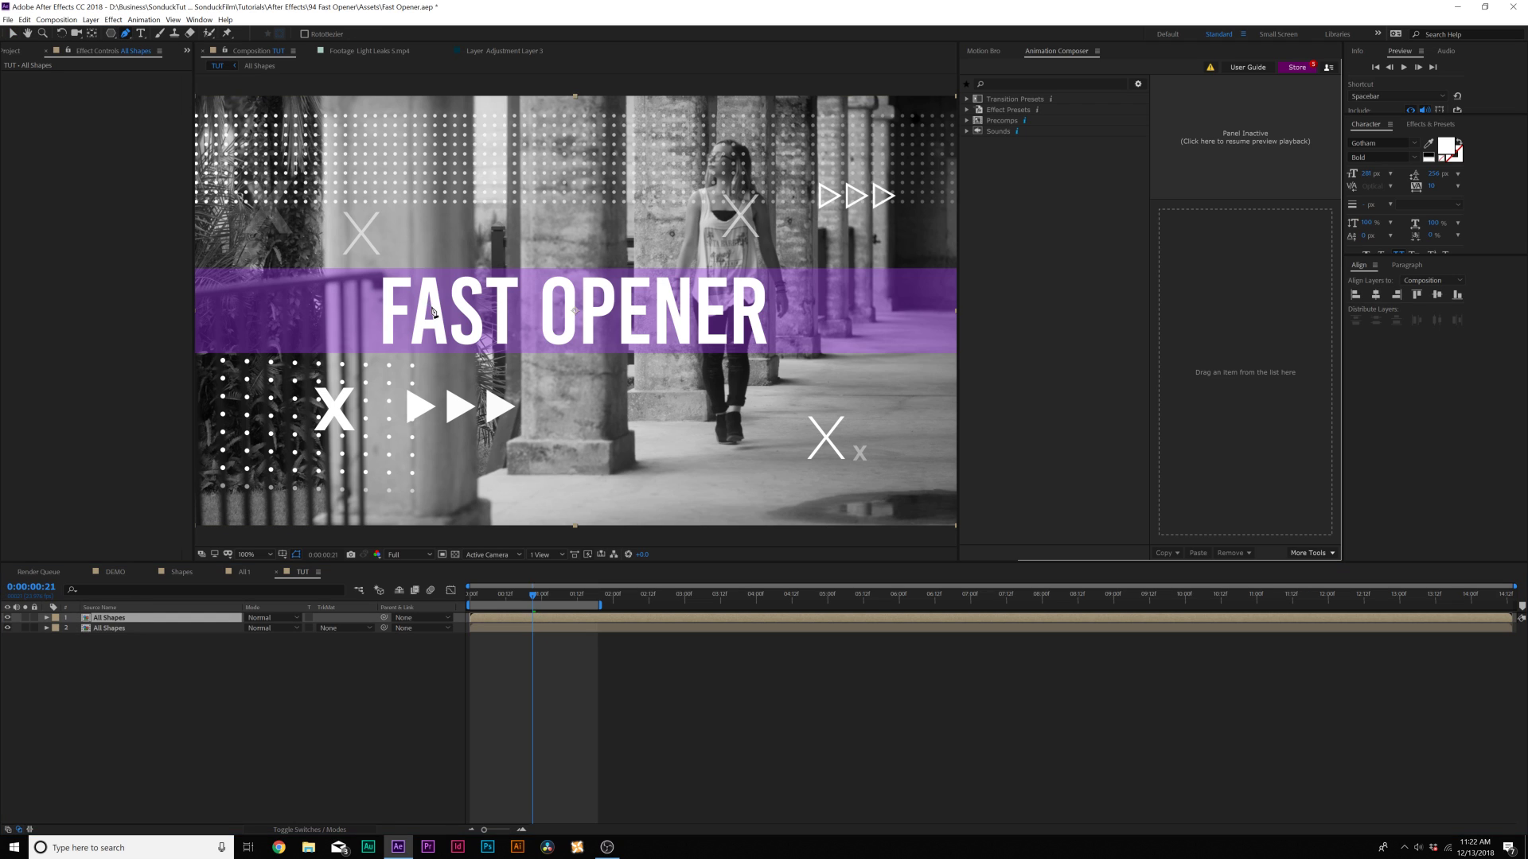
key("comma")
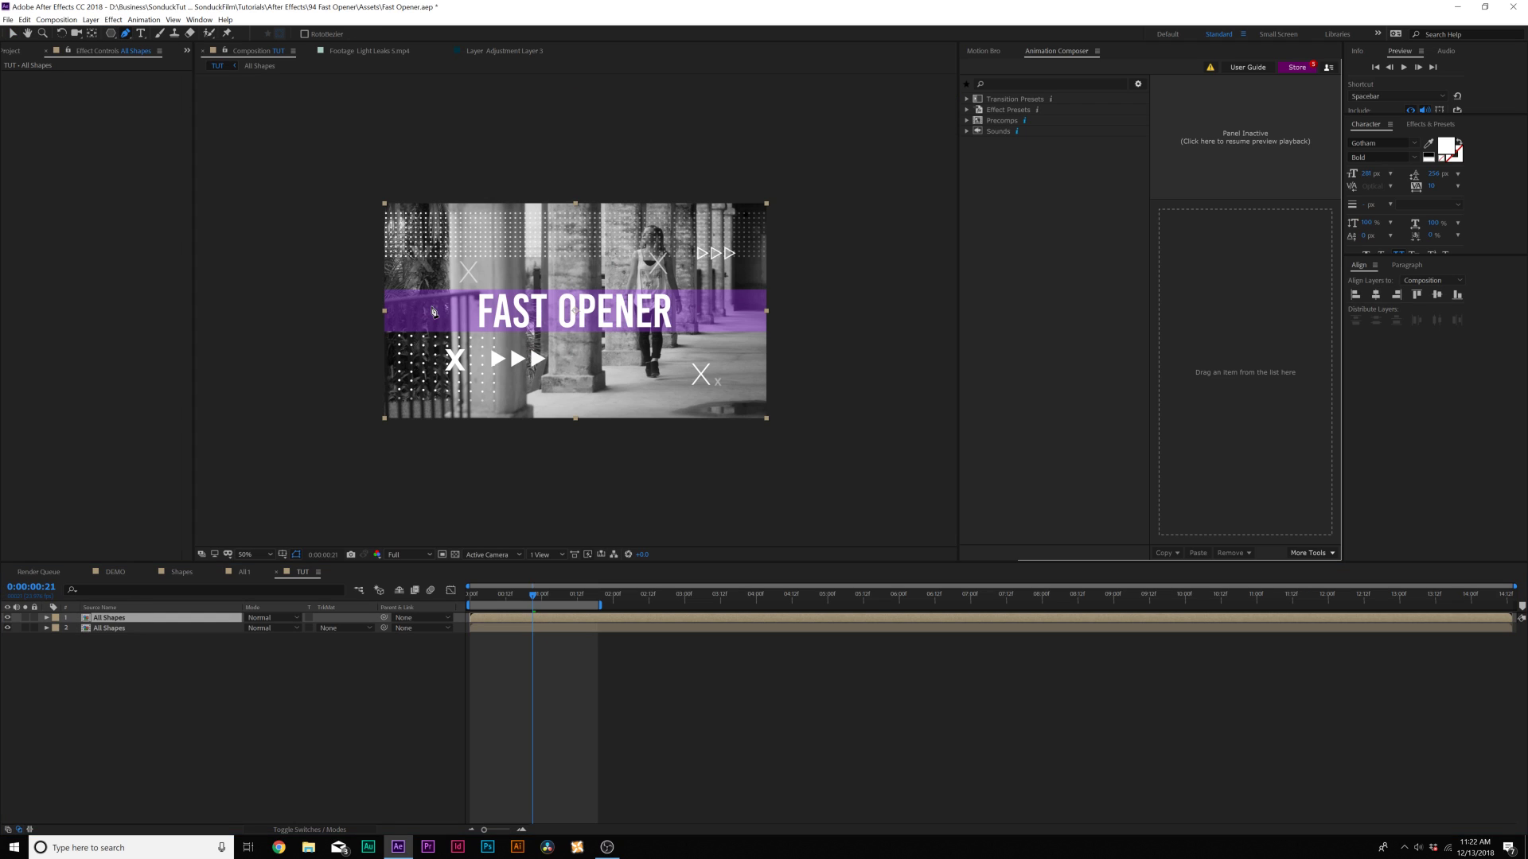
left_click(371, 309)
left_click(801, 310)
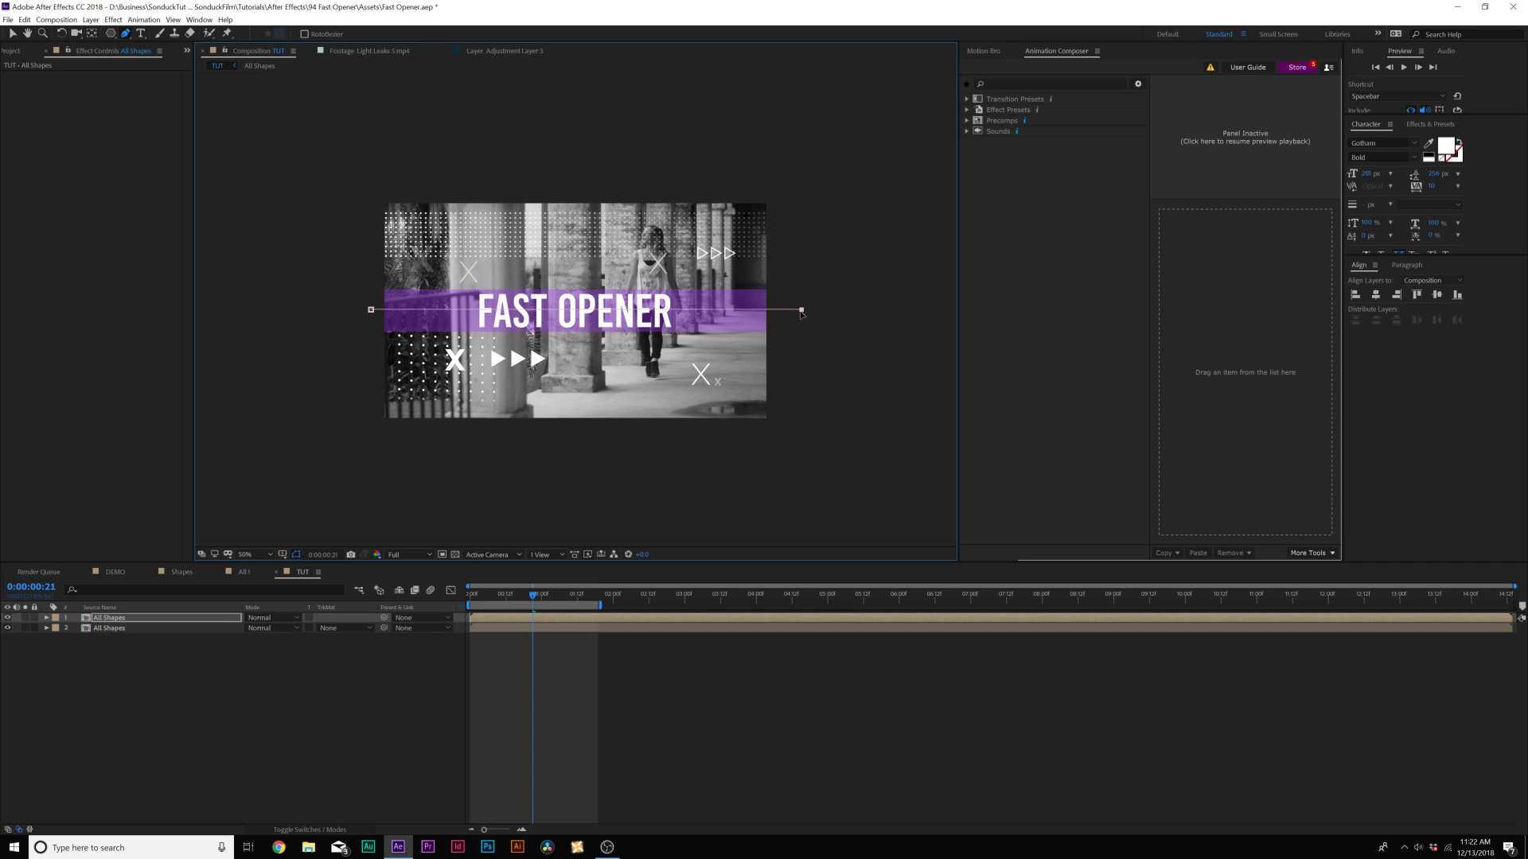
left_click(806, 149, "shift")
left_click(342, 148, "shift")
left_click(370, 310)
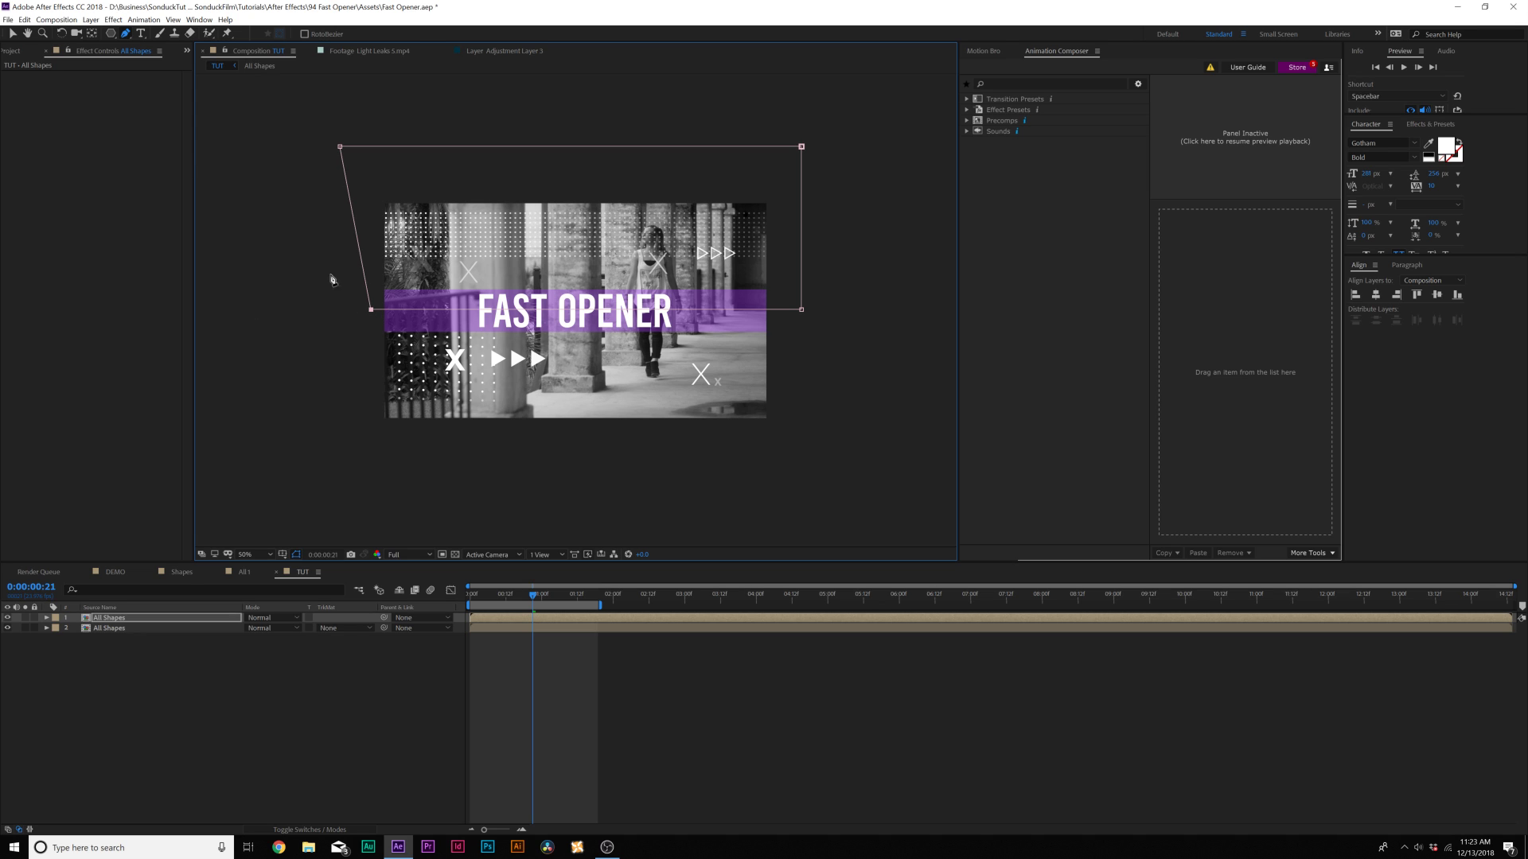
key("period")
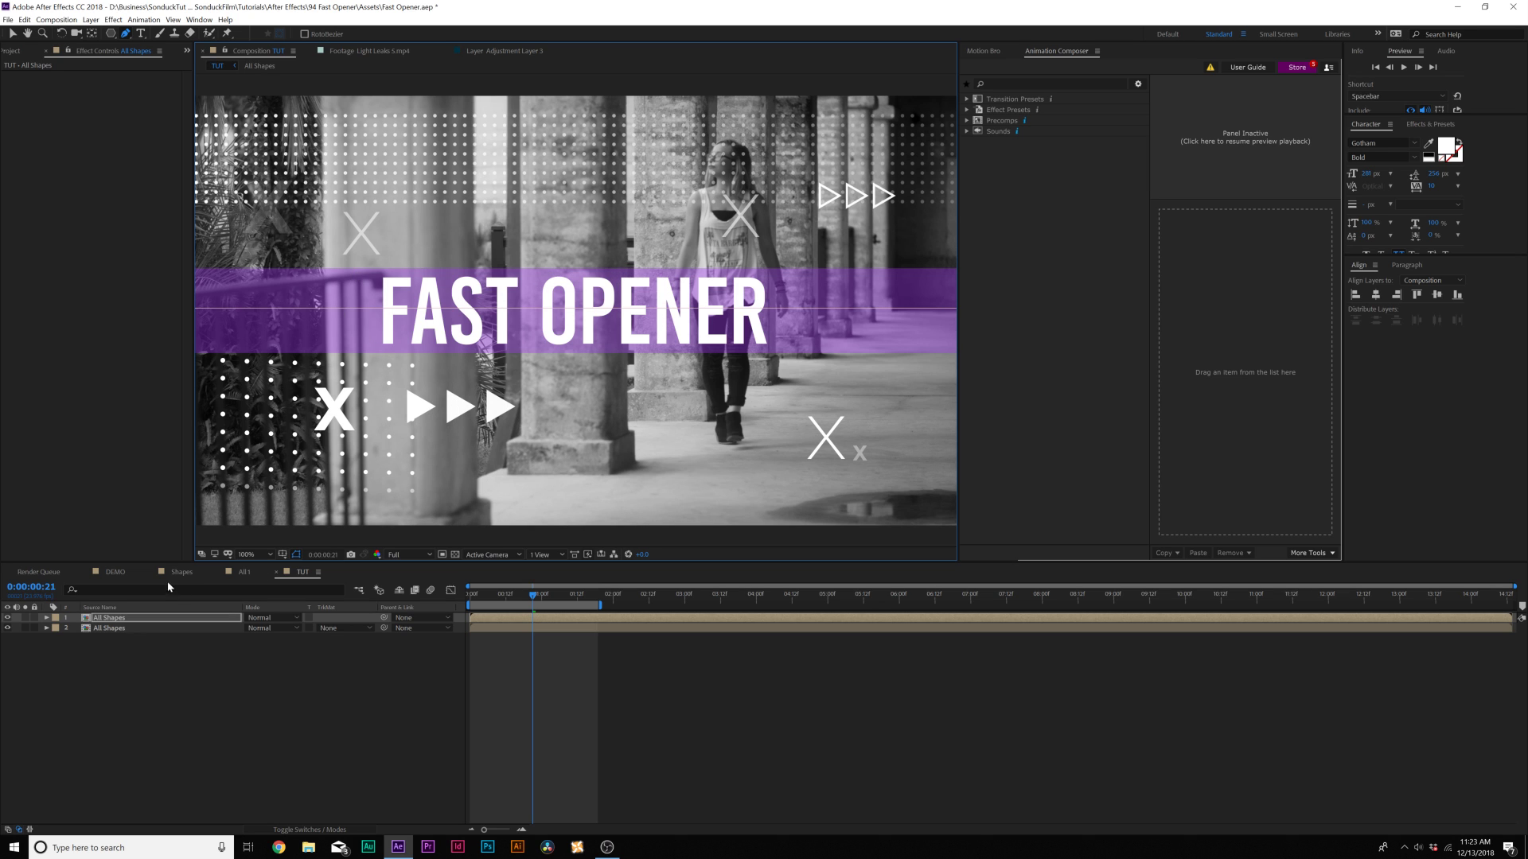
- Scale up the masked All Shapes layer slightly so its upper half is offset from the layer below
left_click(119, 620)
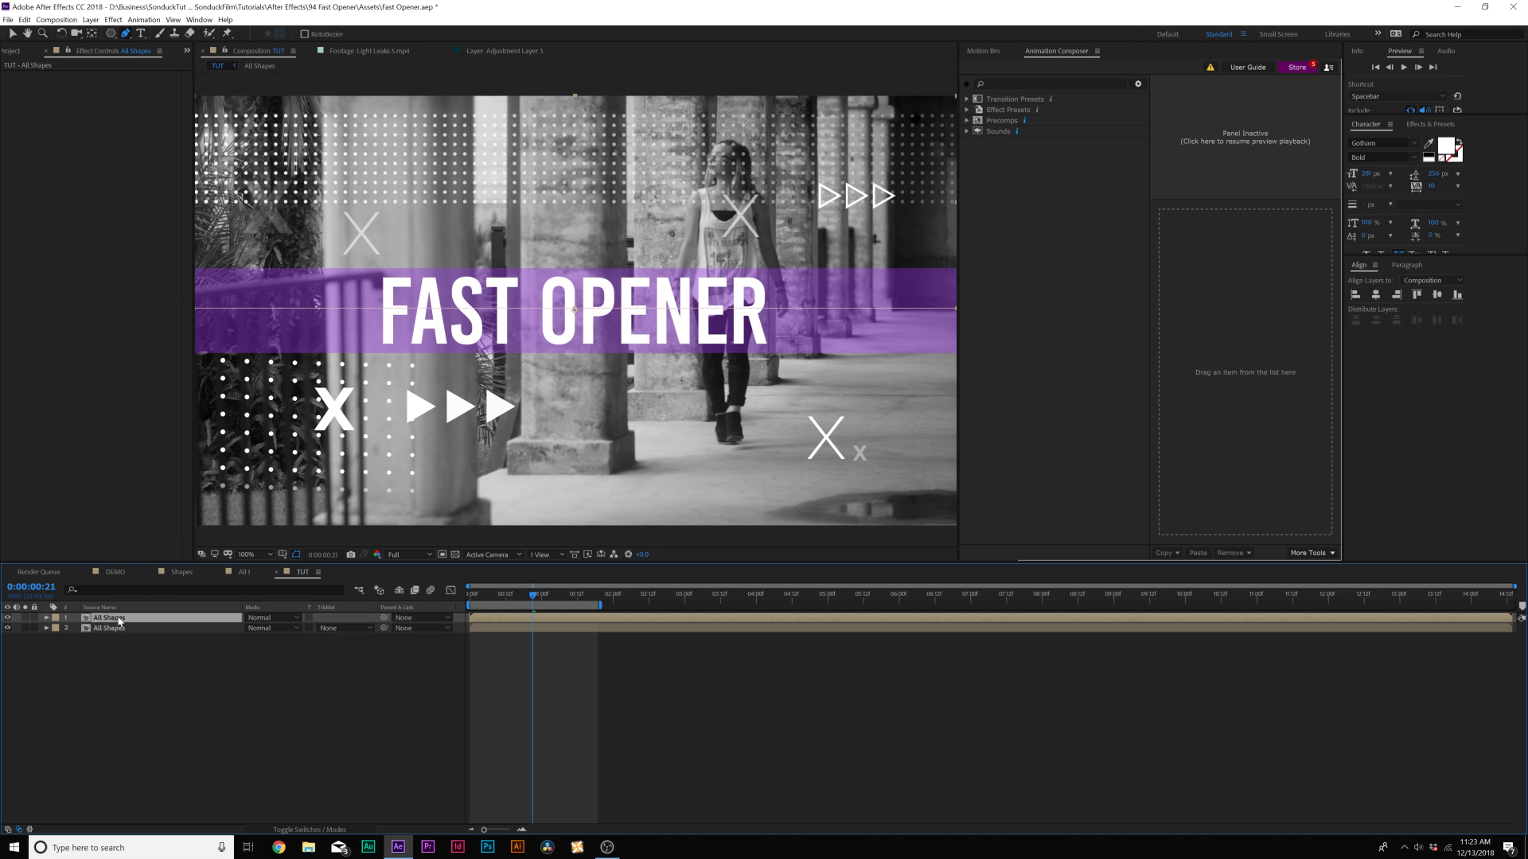
key("s")
left_click_drag(260, 629, 269, 629)
- Keyframe the mask path at frame 0 and at 2:23 with its lower edge moved down, and preview the motion
left_click(127, 622)
key("m")
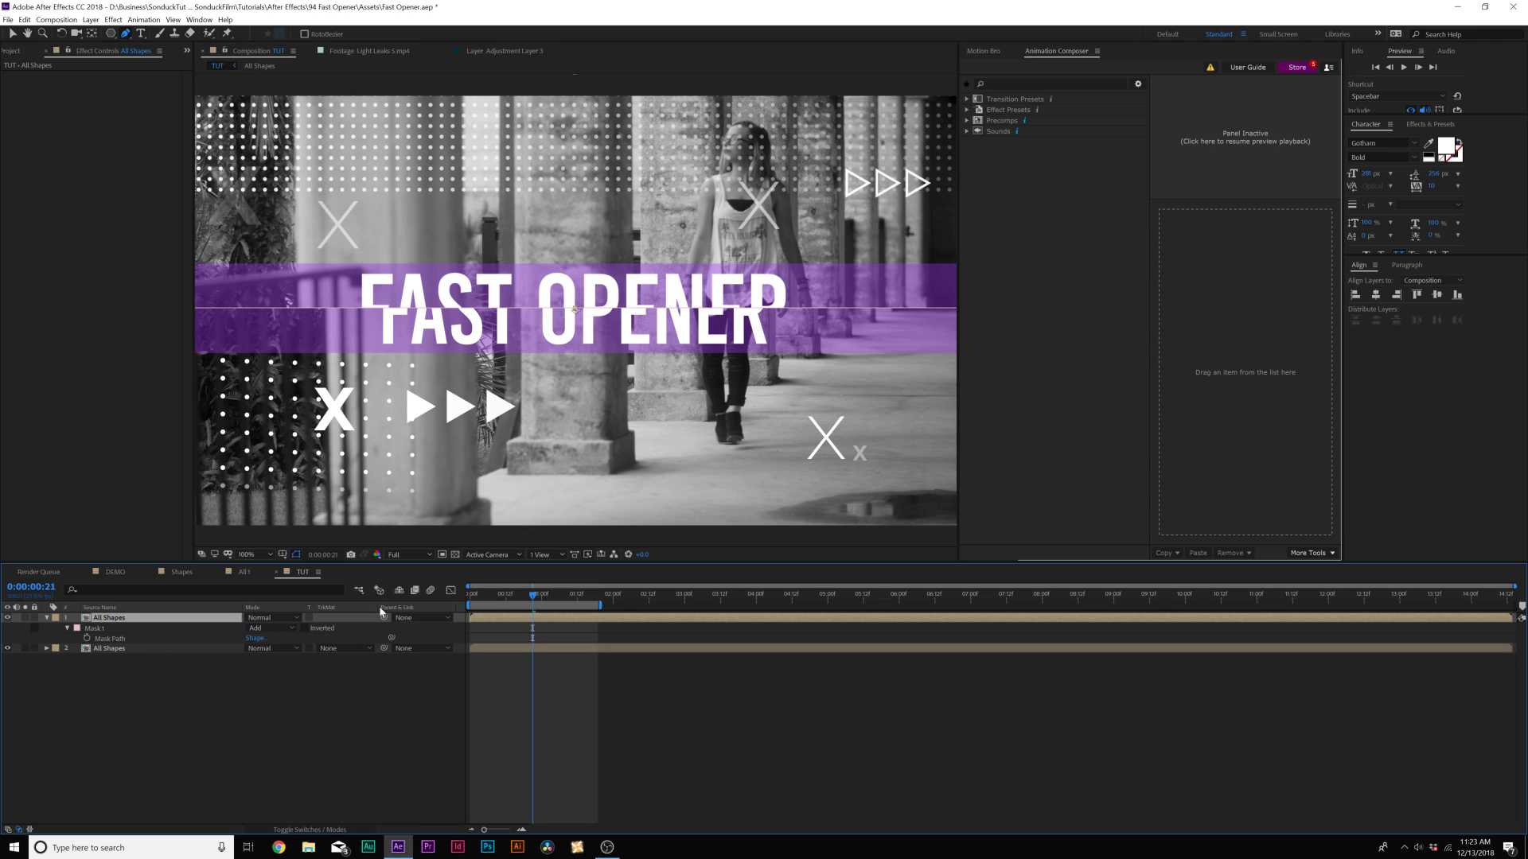
left_click_drag(477, 594, 465, 595)
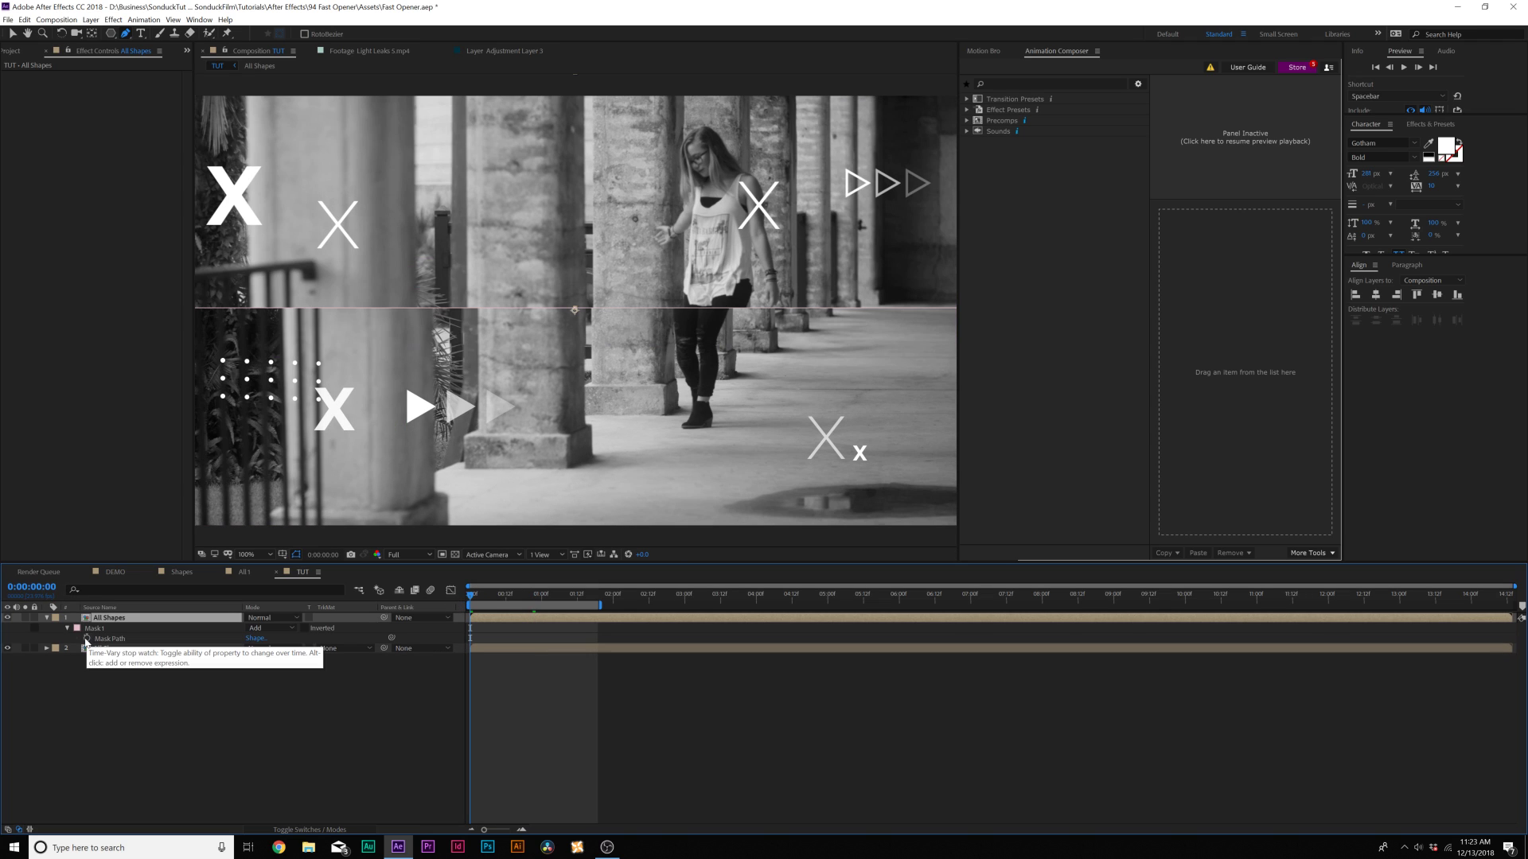
left_click(87, 639)
left_click_drag(517, 595, 682, 598)
scroll(739, 344, "down", 2)
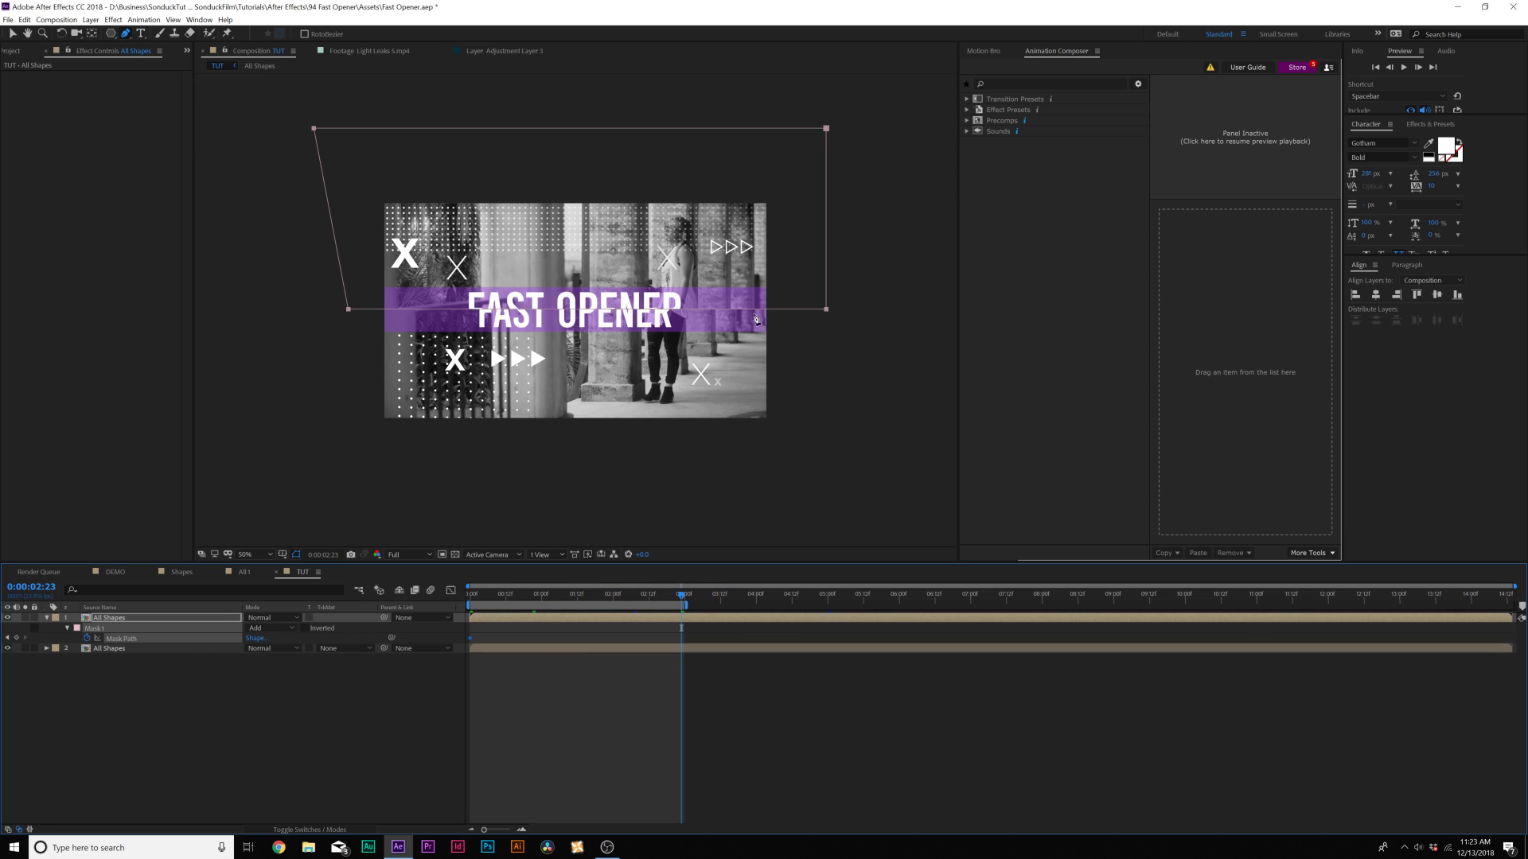
key("v")
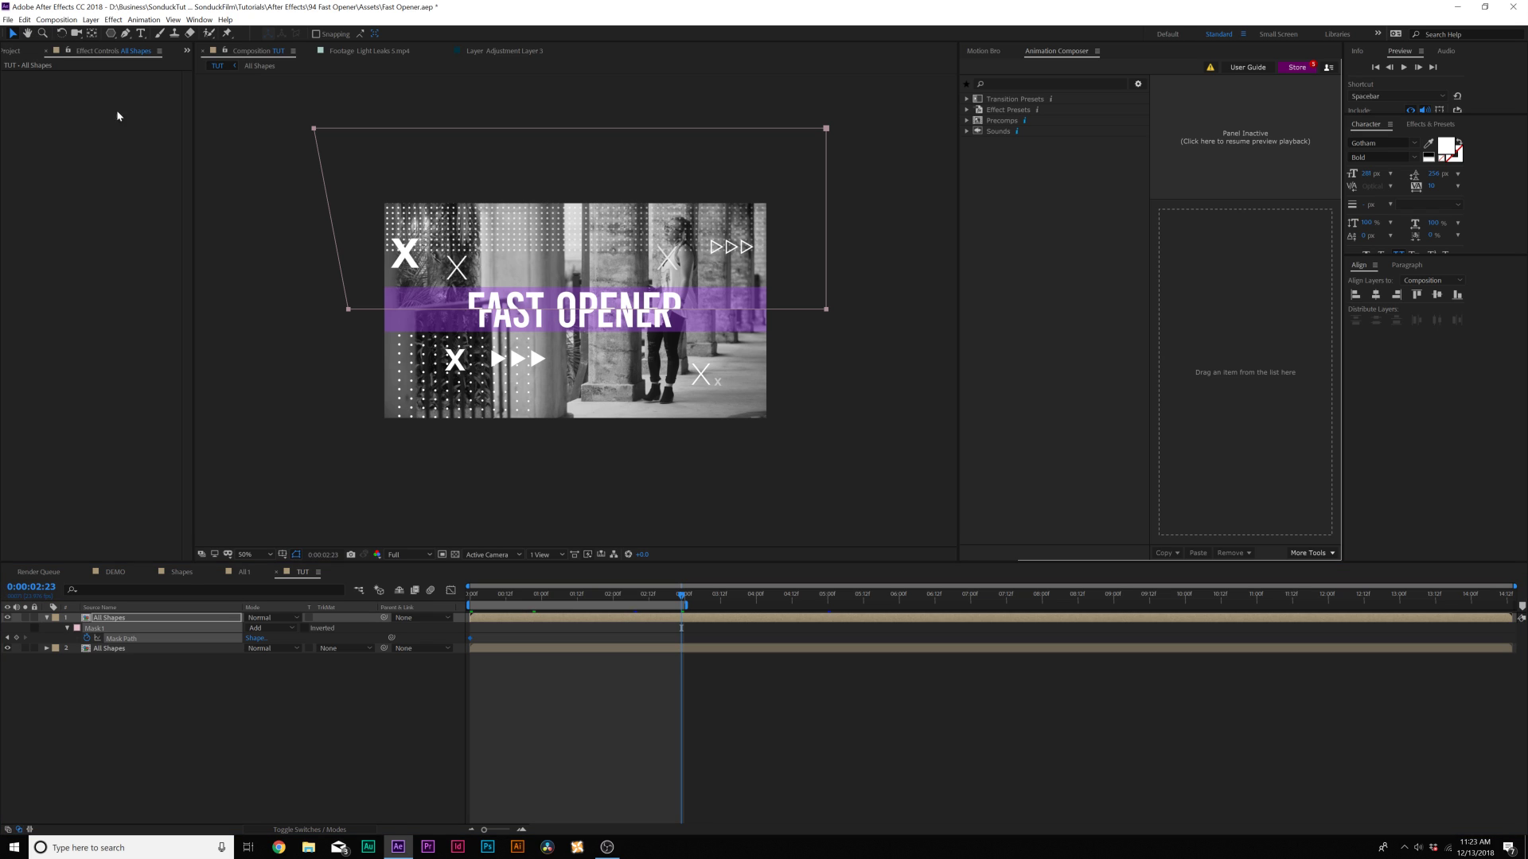
left_click_drag(828, 312, 822, 344)
key("slash")
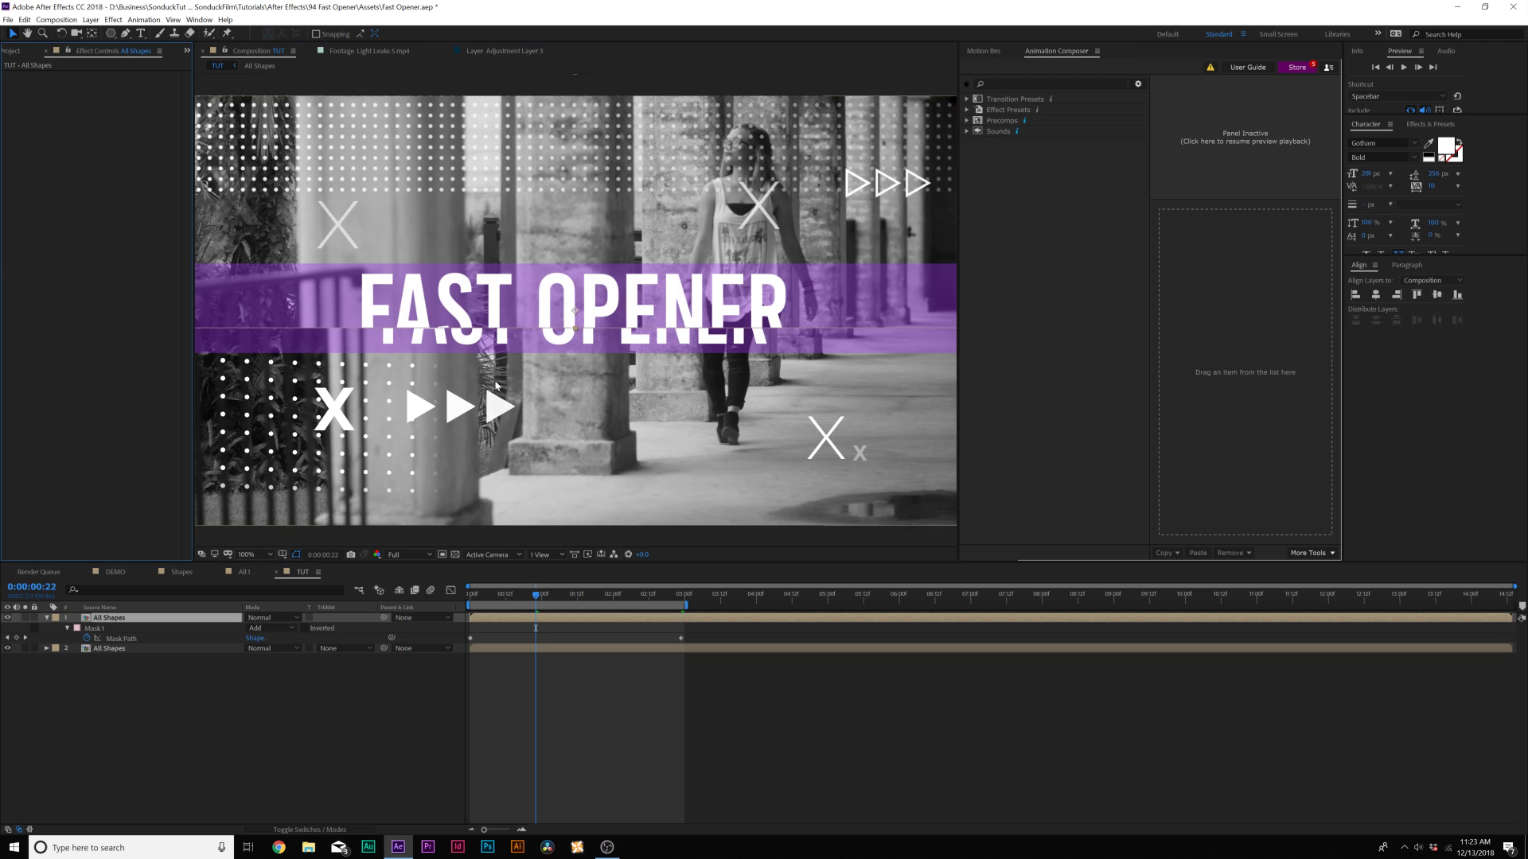
left_click(169, 695)
key("space")
- Apply a Drop Shadow effect to the masked All Shapes layer and increase its softness
left_click(99, 619)
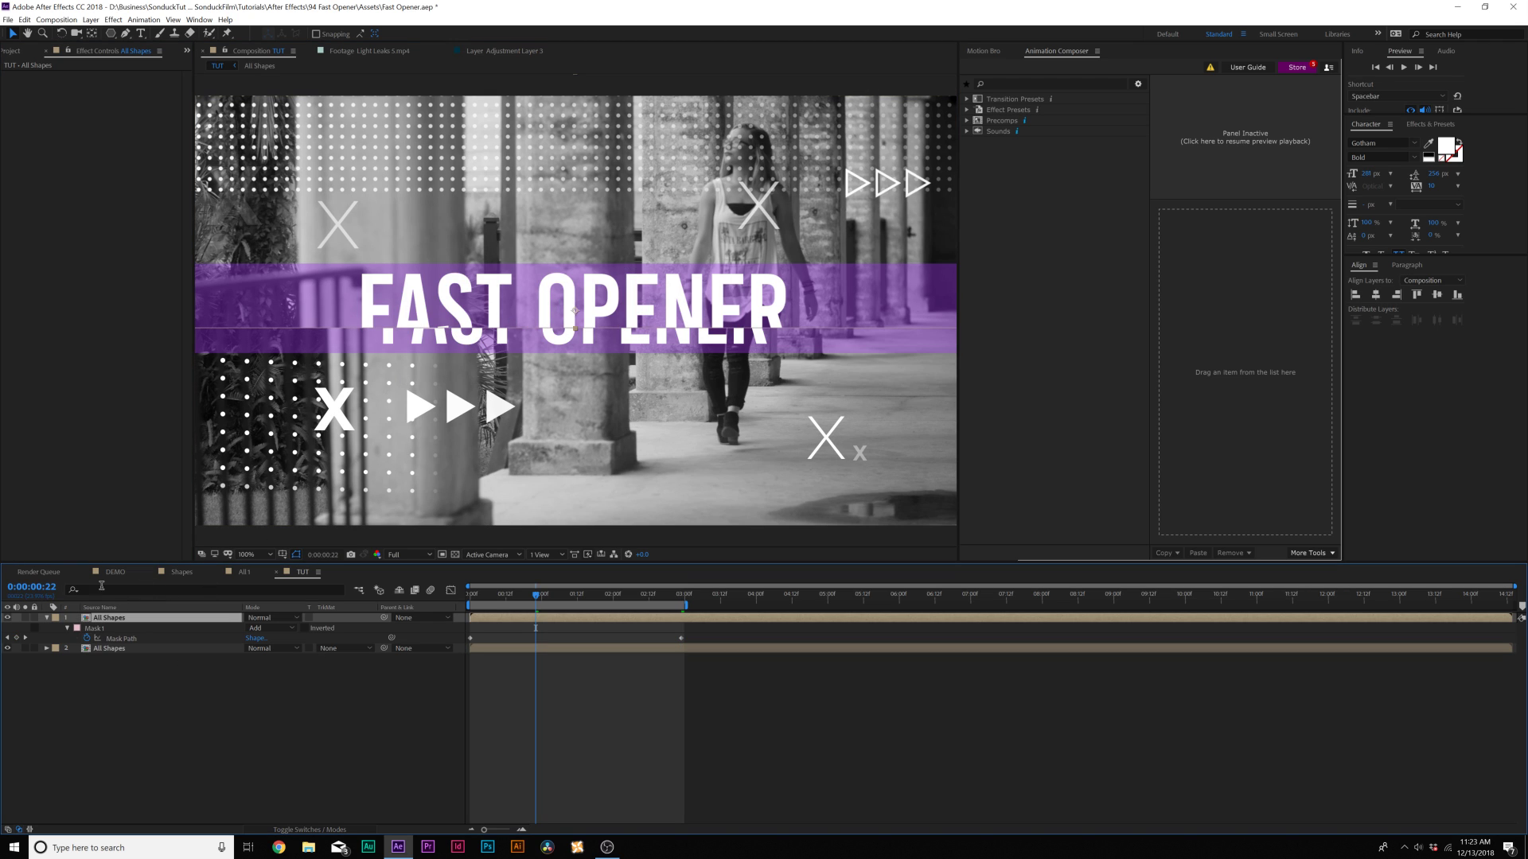
left_click(114, 20)
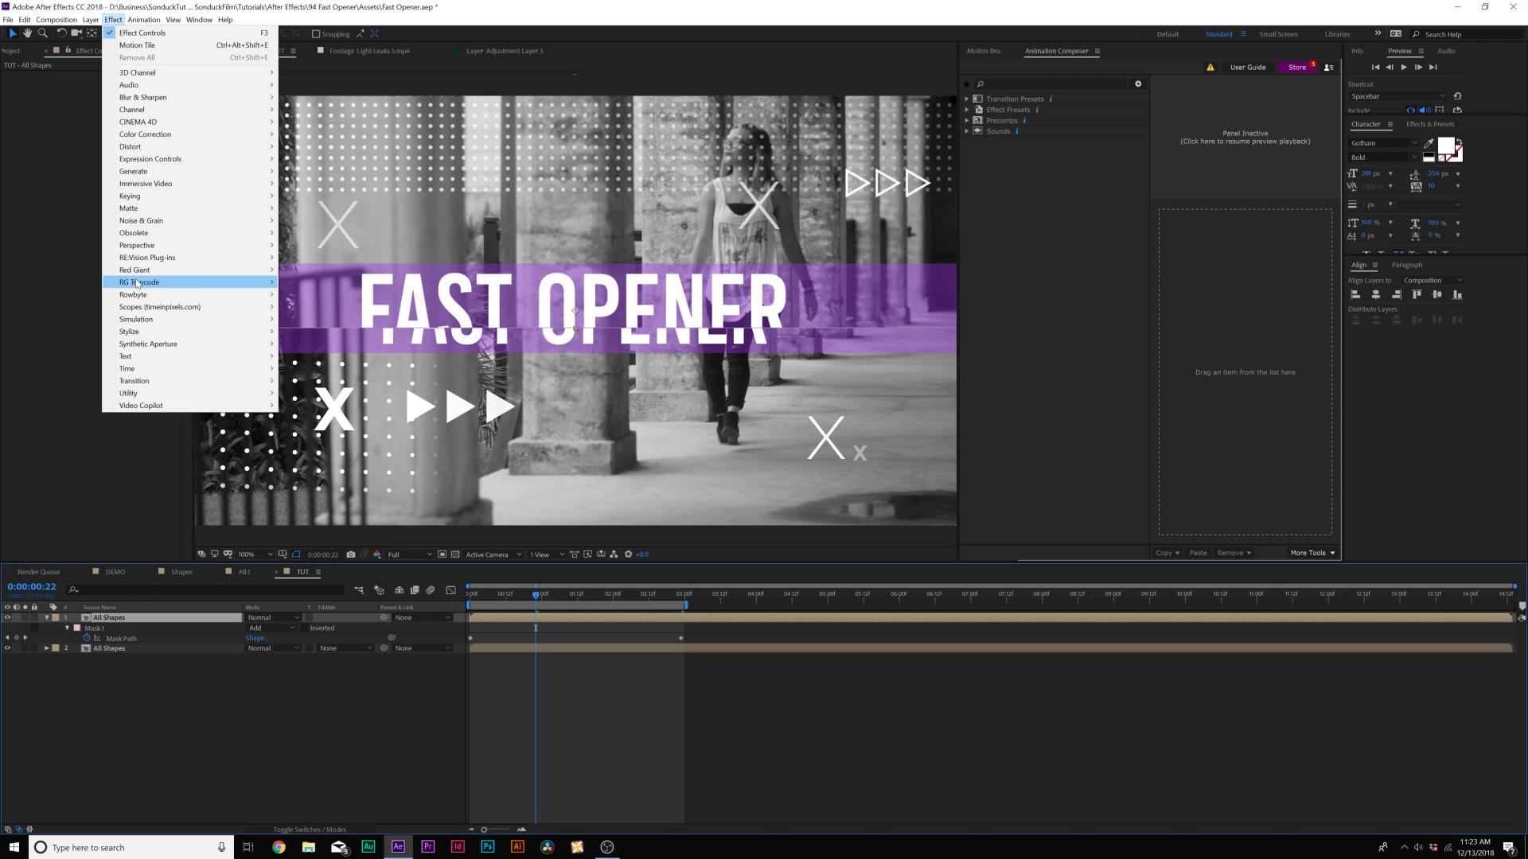
mouse_move(243, 261)
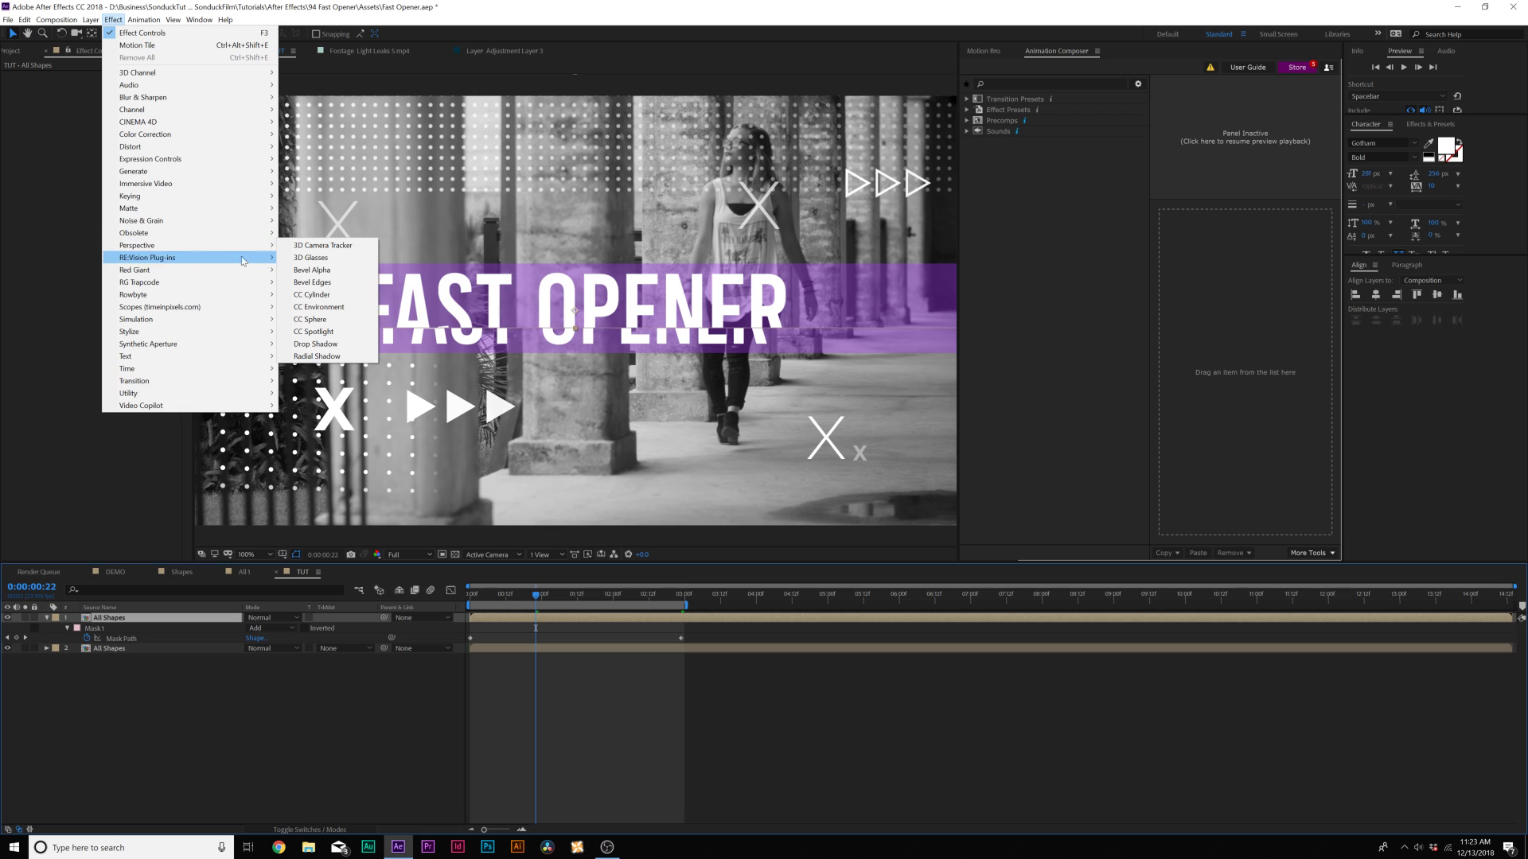
left_click(315, 344)
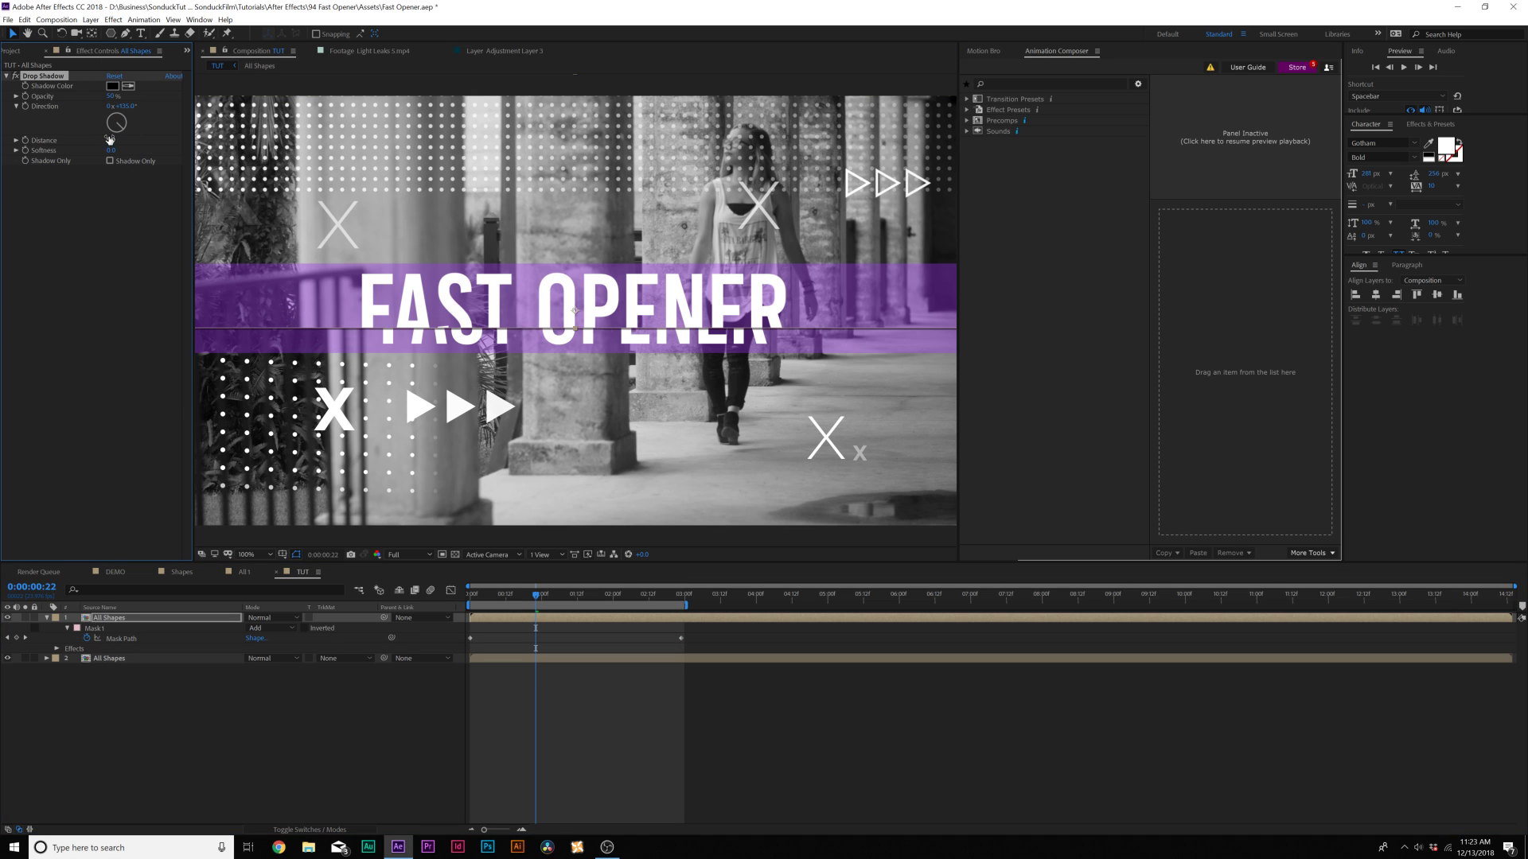
left_click_drag(114, 150, 148, 152)
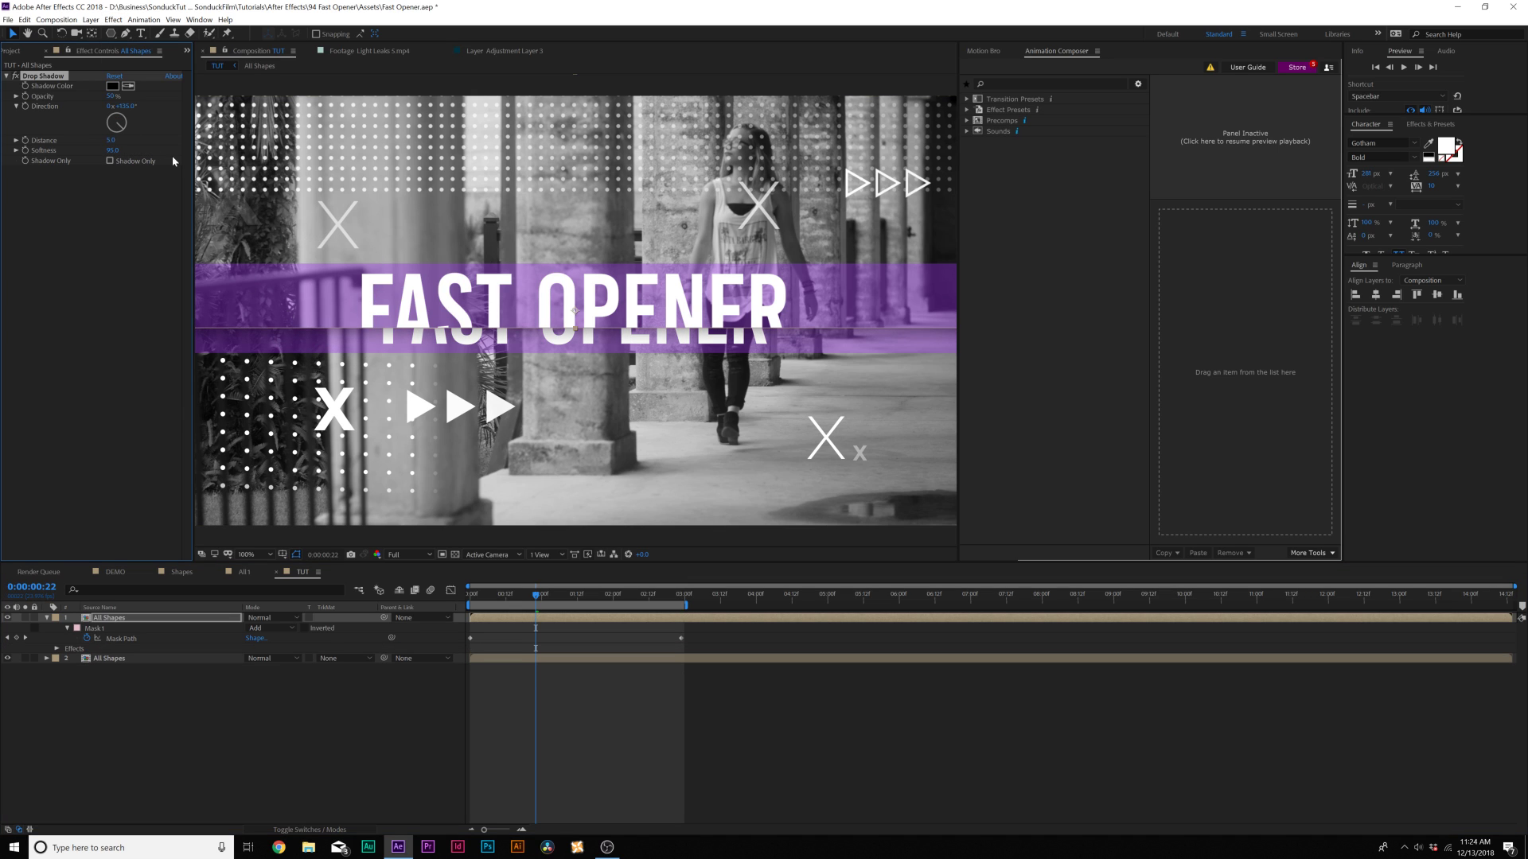
left_click(170, 677)
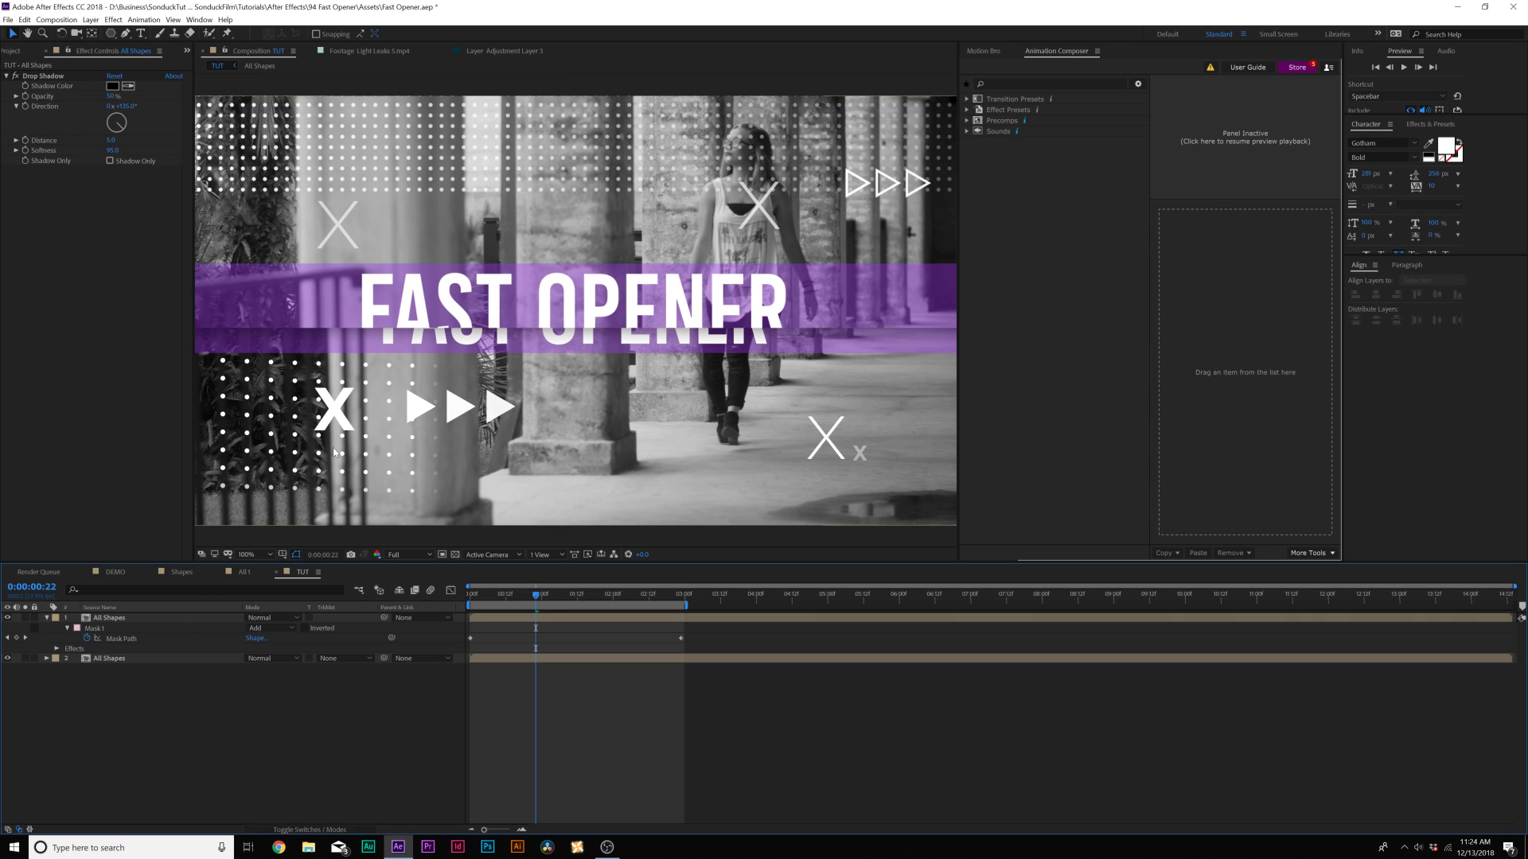
- Set the drop shadow's direction to 180° and opacity to 42%, and increase its distance
left_click_drag(117, 96, 139, 98)
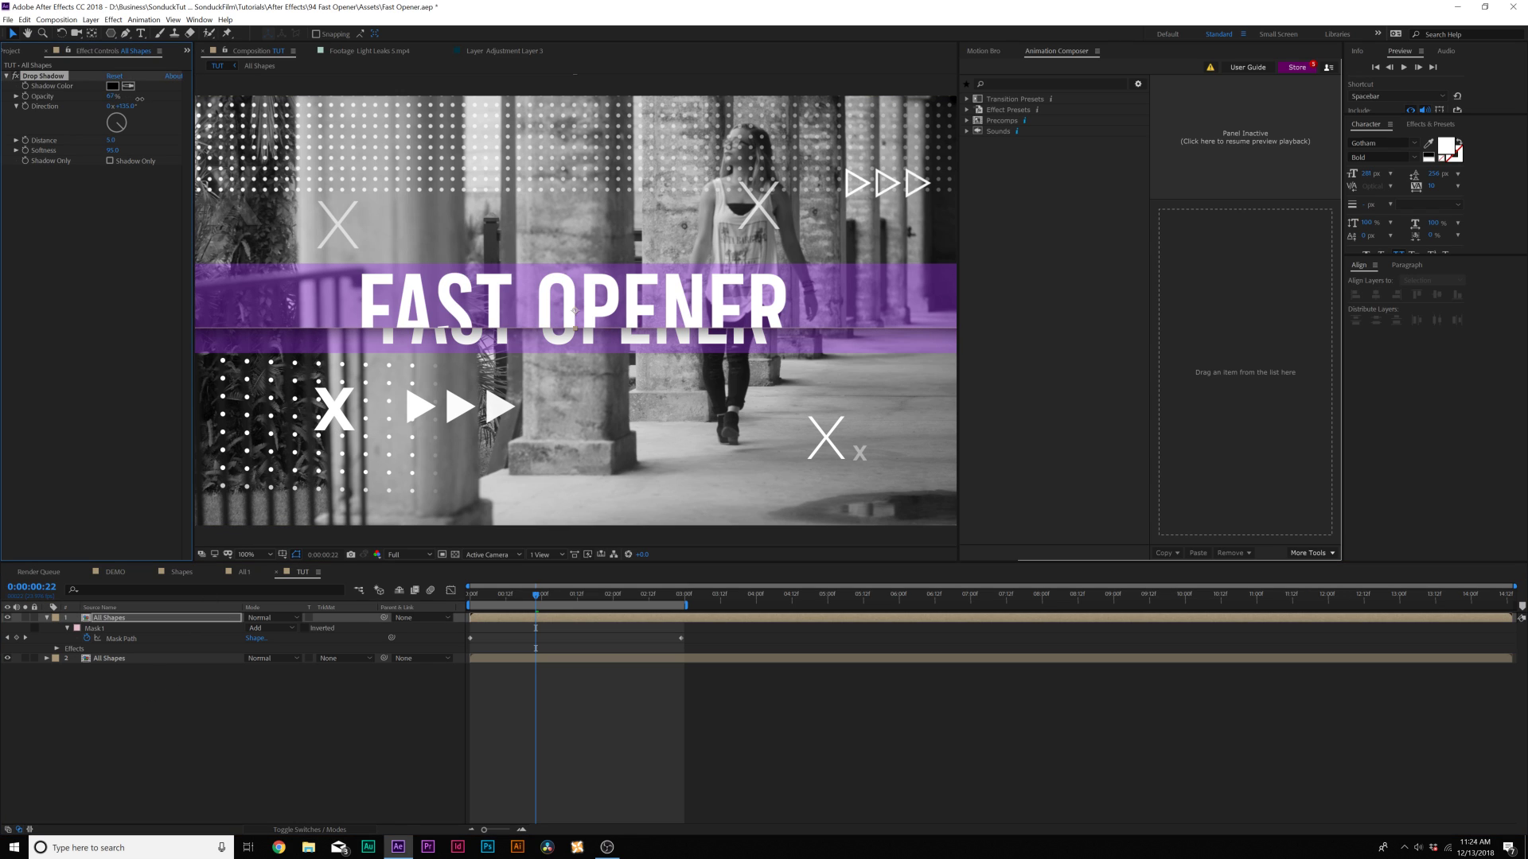
key("comma")
key("comma")
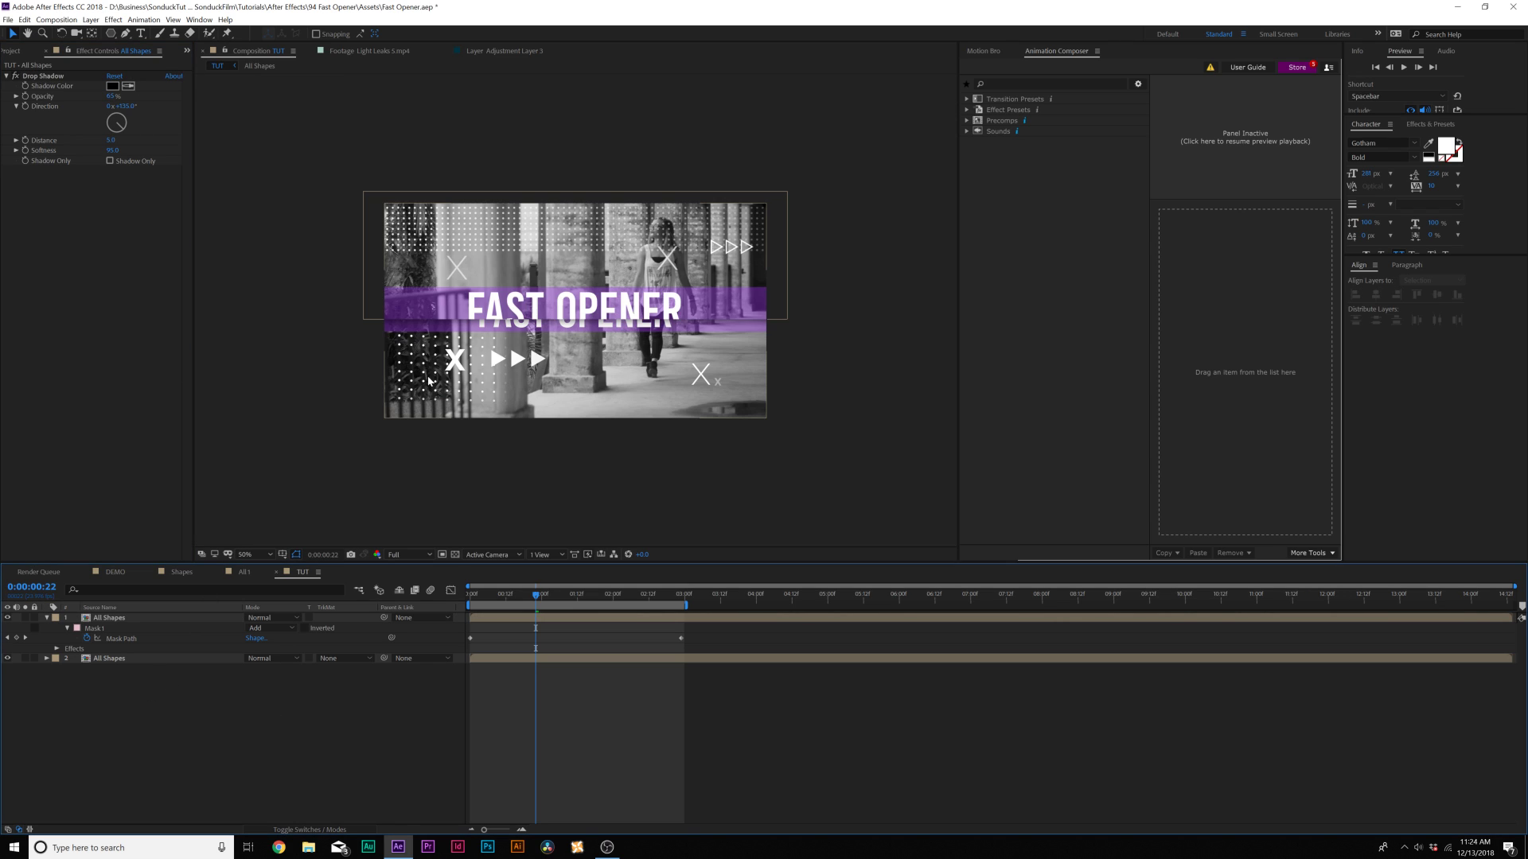
key("period")
key("period")
left_click_drag(119, 106, 117, 137)
left_click(301, 693)
key("comma")
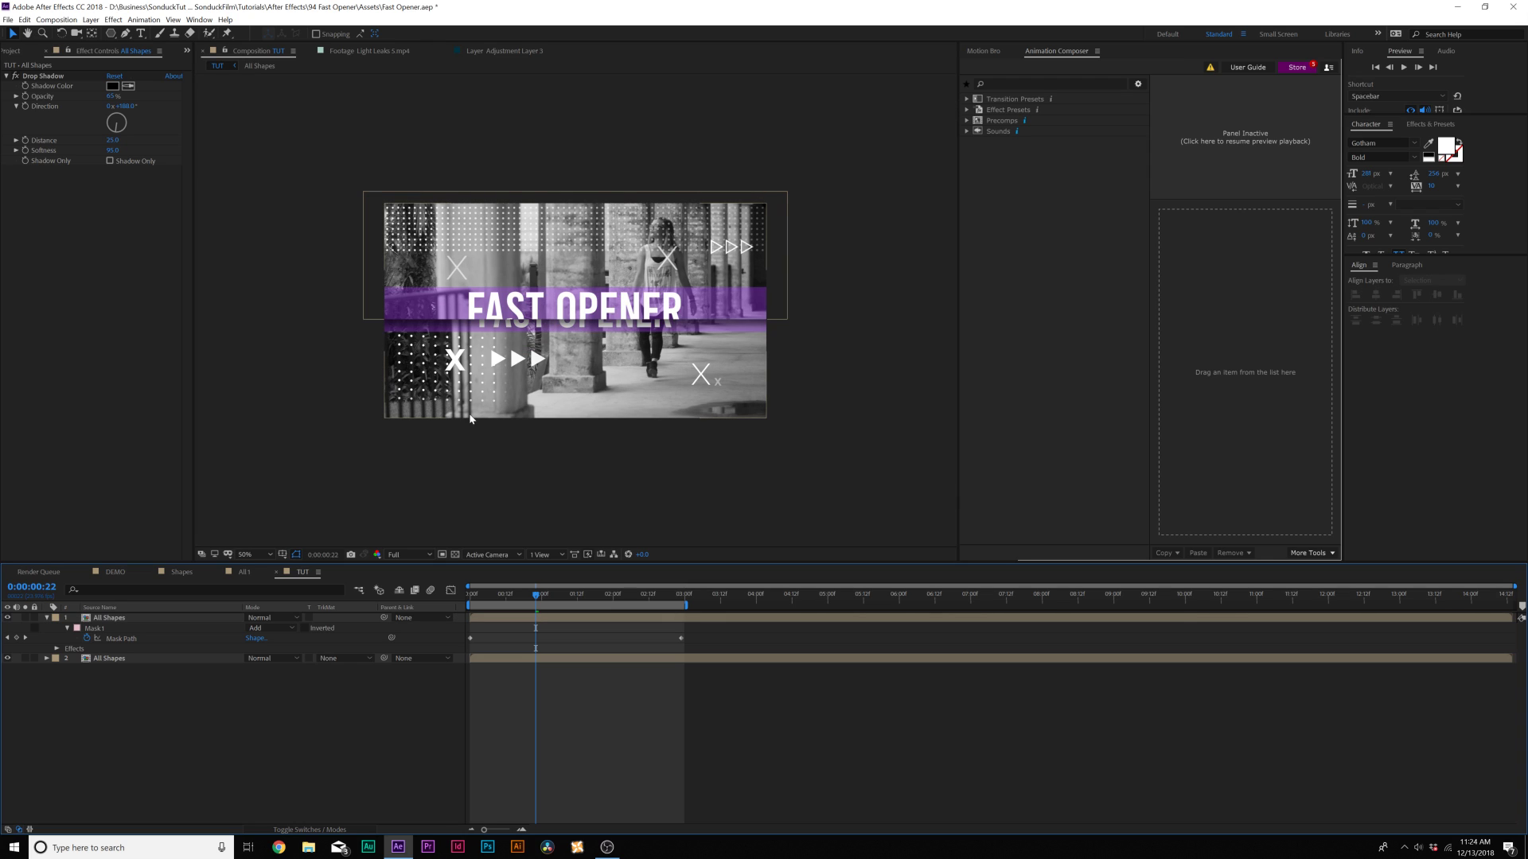
key("period")
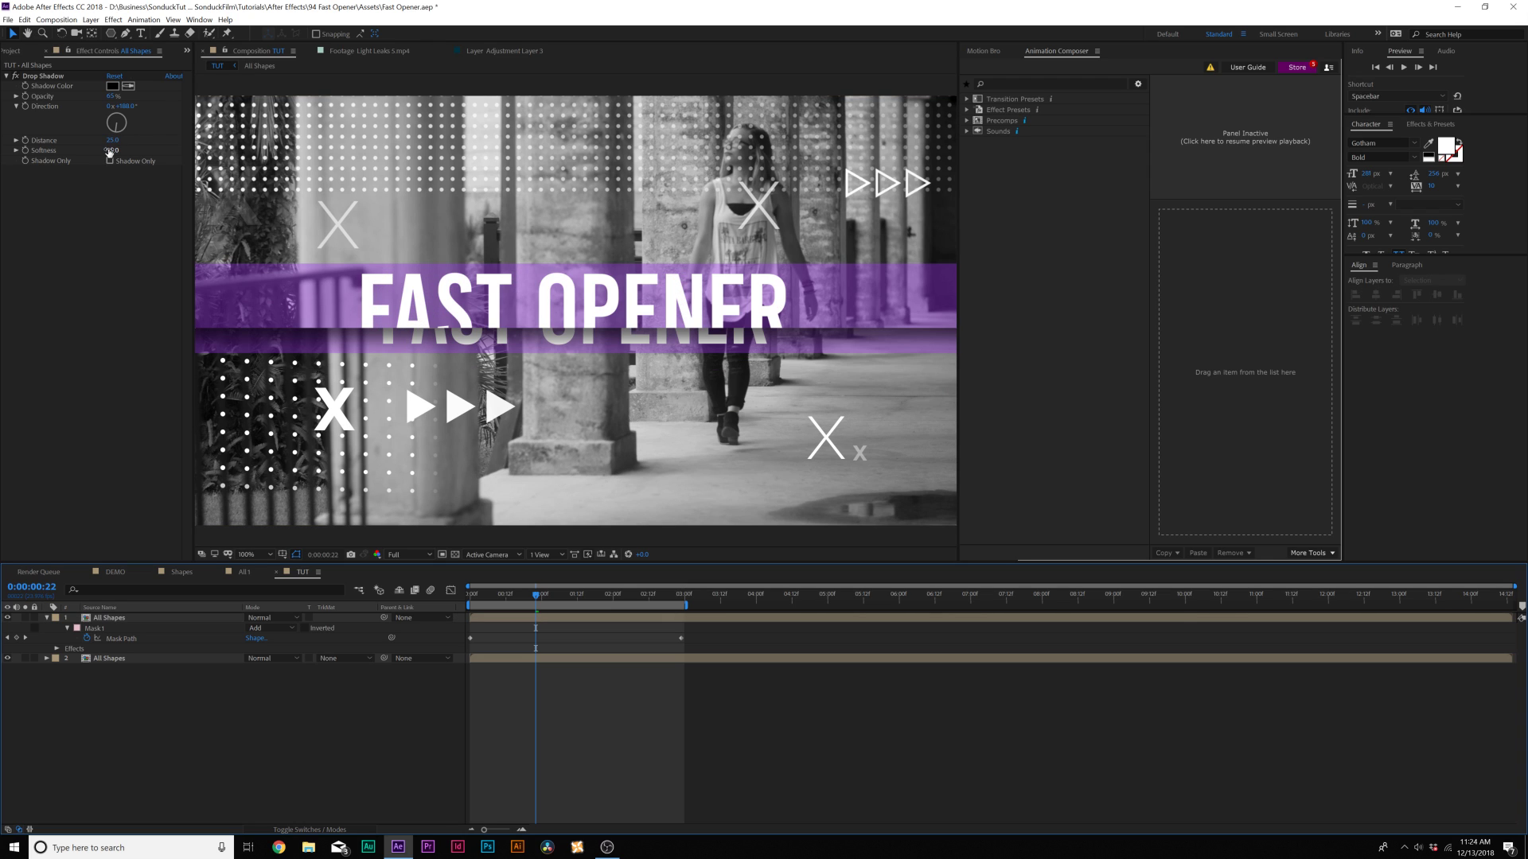
left_click_drag(112, 99, 102, 99)
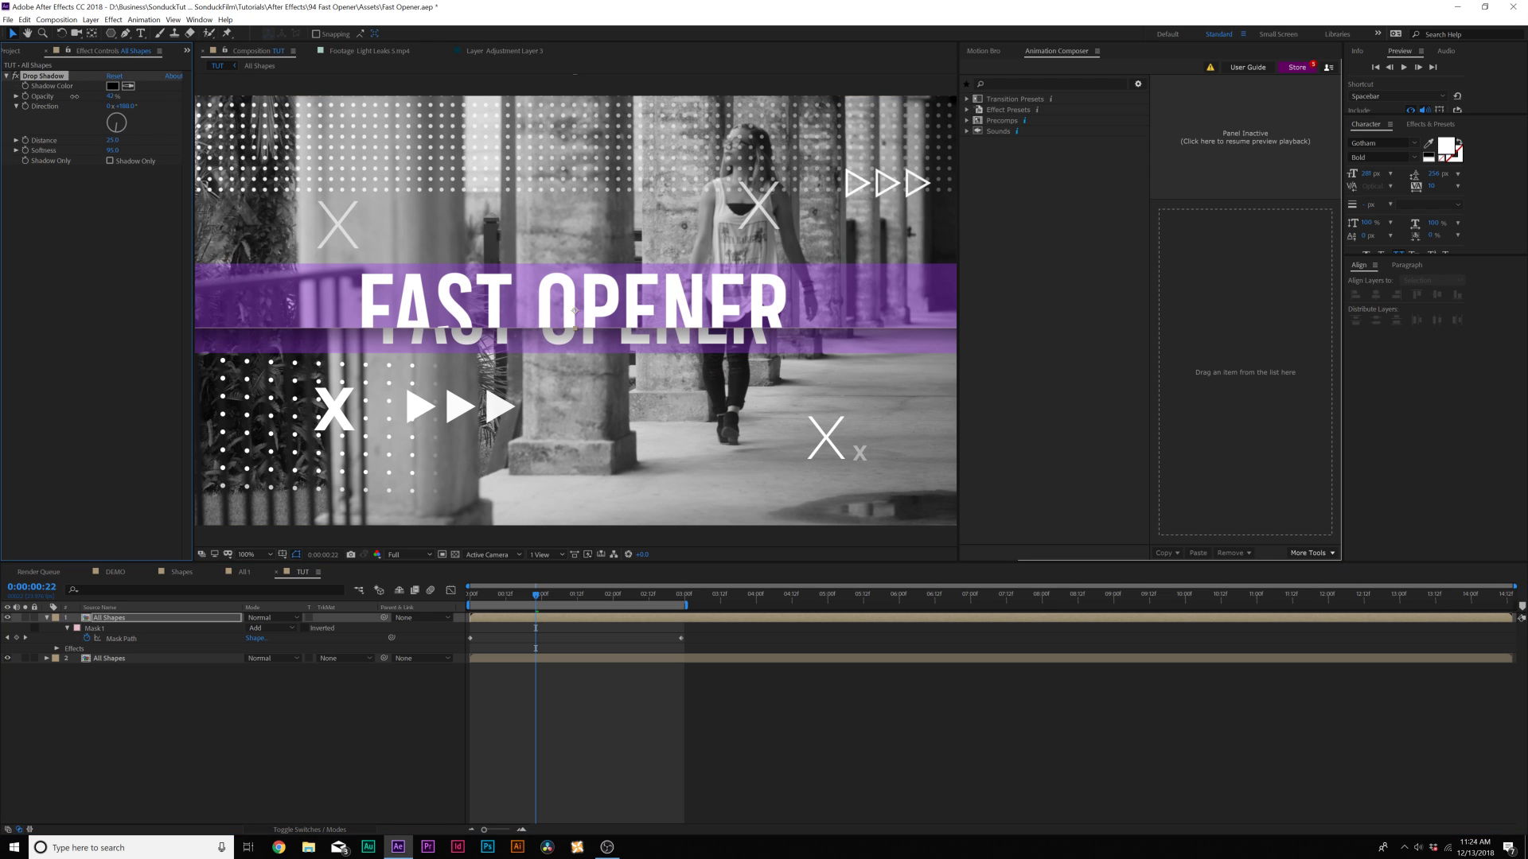
key("comma")
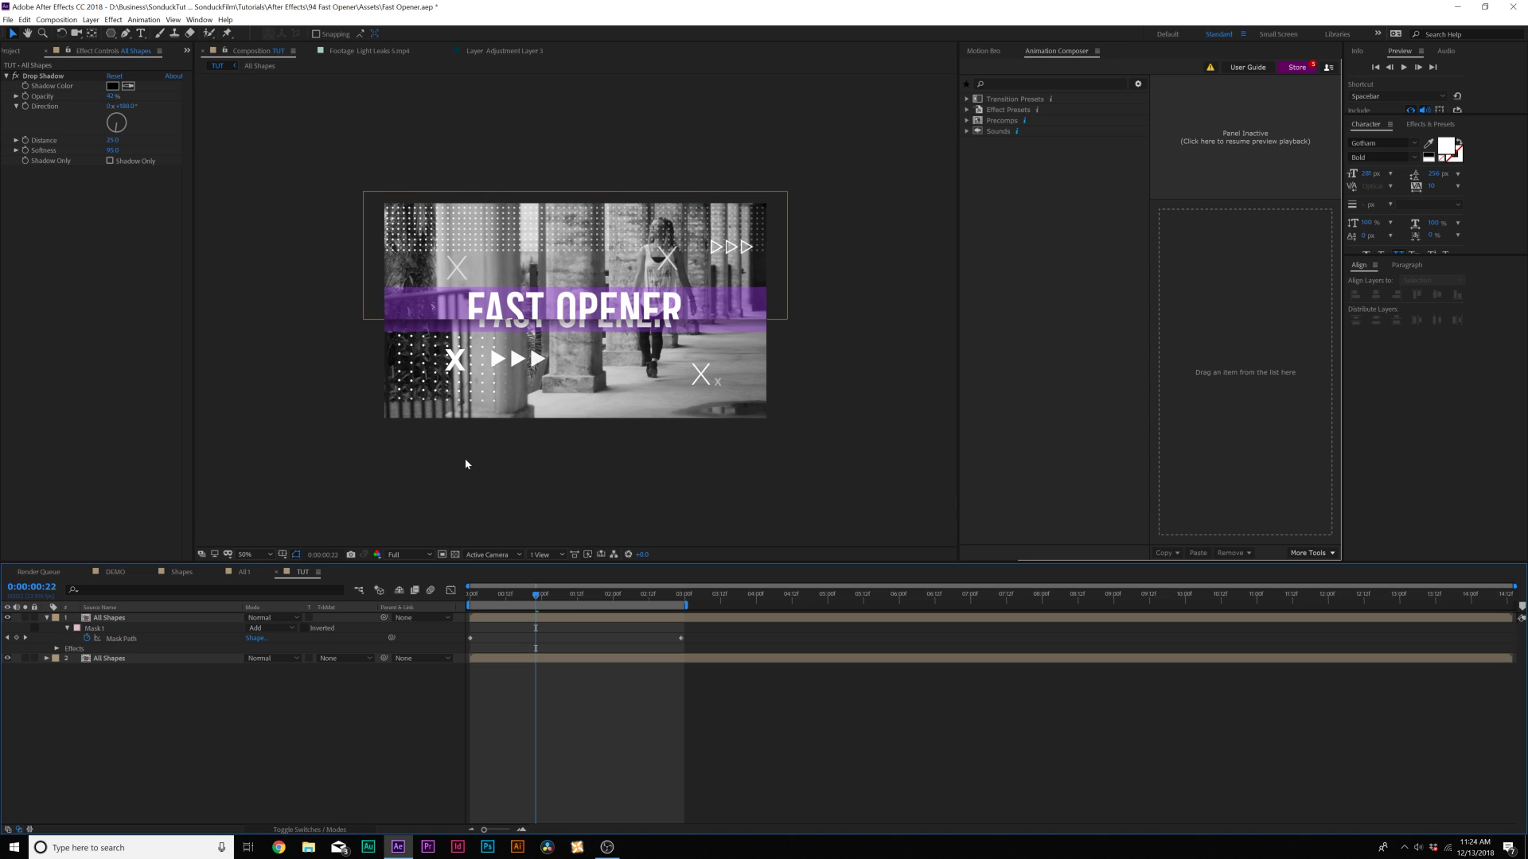
- Duplicate the unmasked All Shapes layer and move the copy to the top of the layer stack
left_click(109, 659)
key("ctrl+d")
key("ctrl+bracketright")
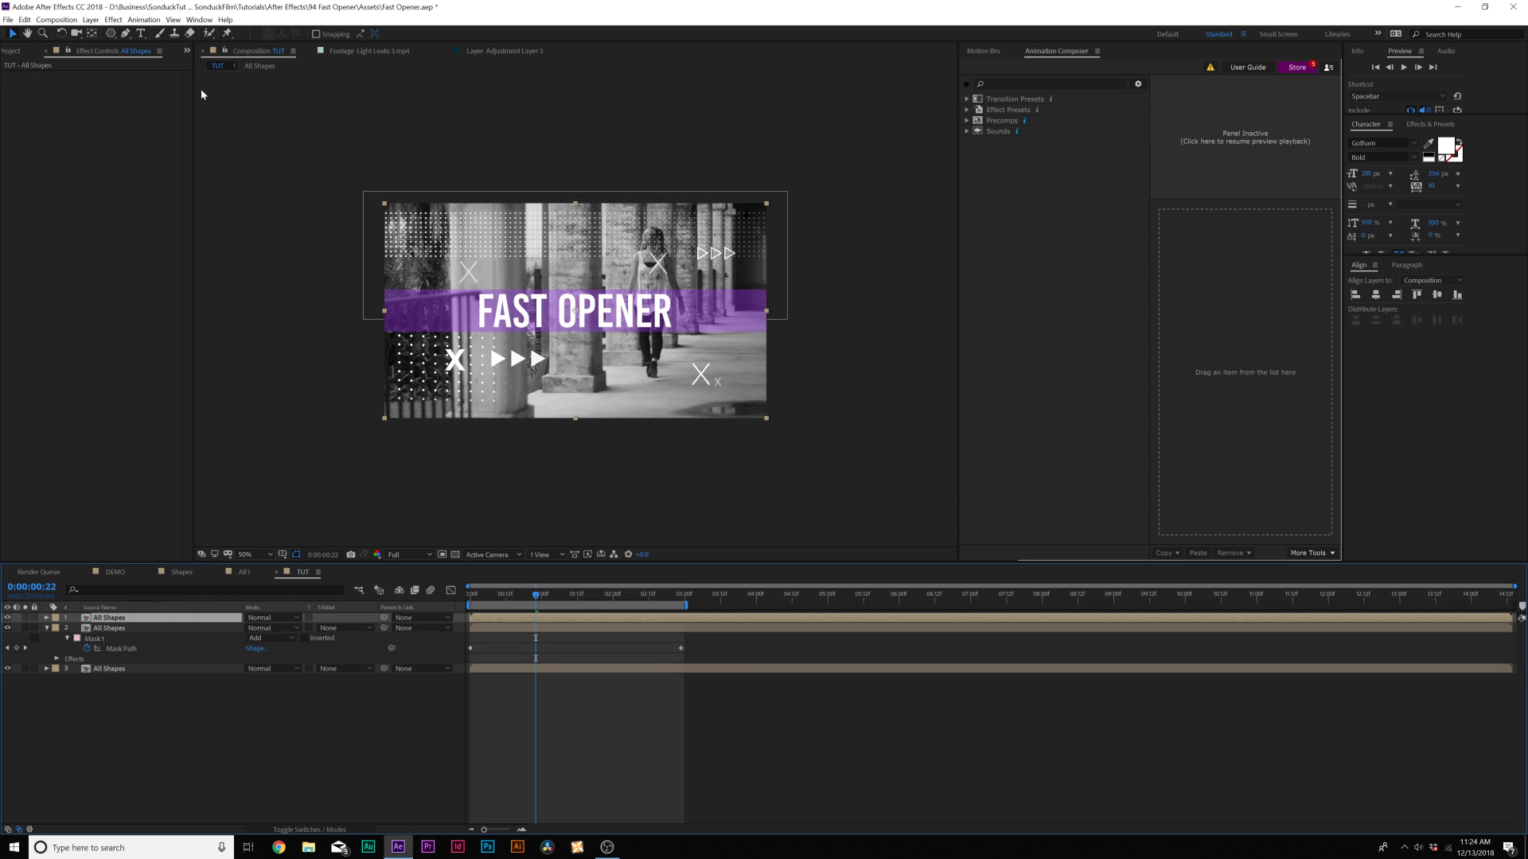
- Activate the Pen tool for masking the top copy of the All Shapes layer
left_click(126, 34)
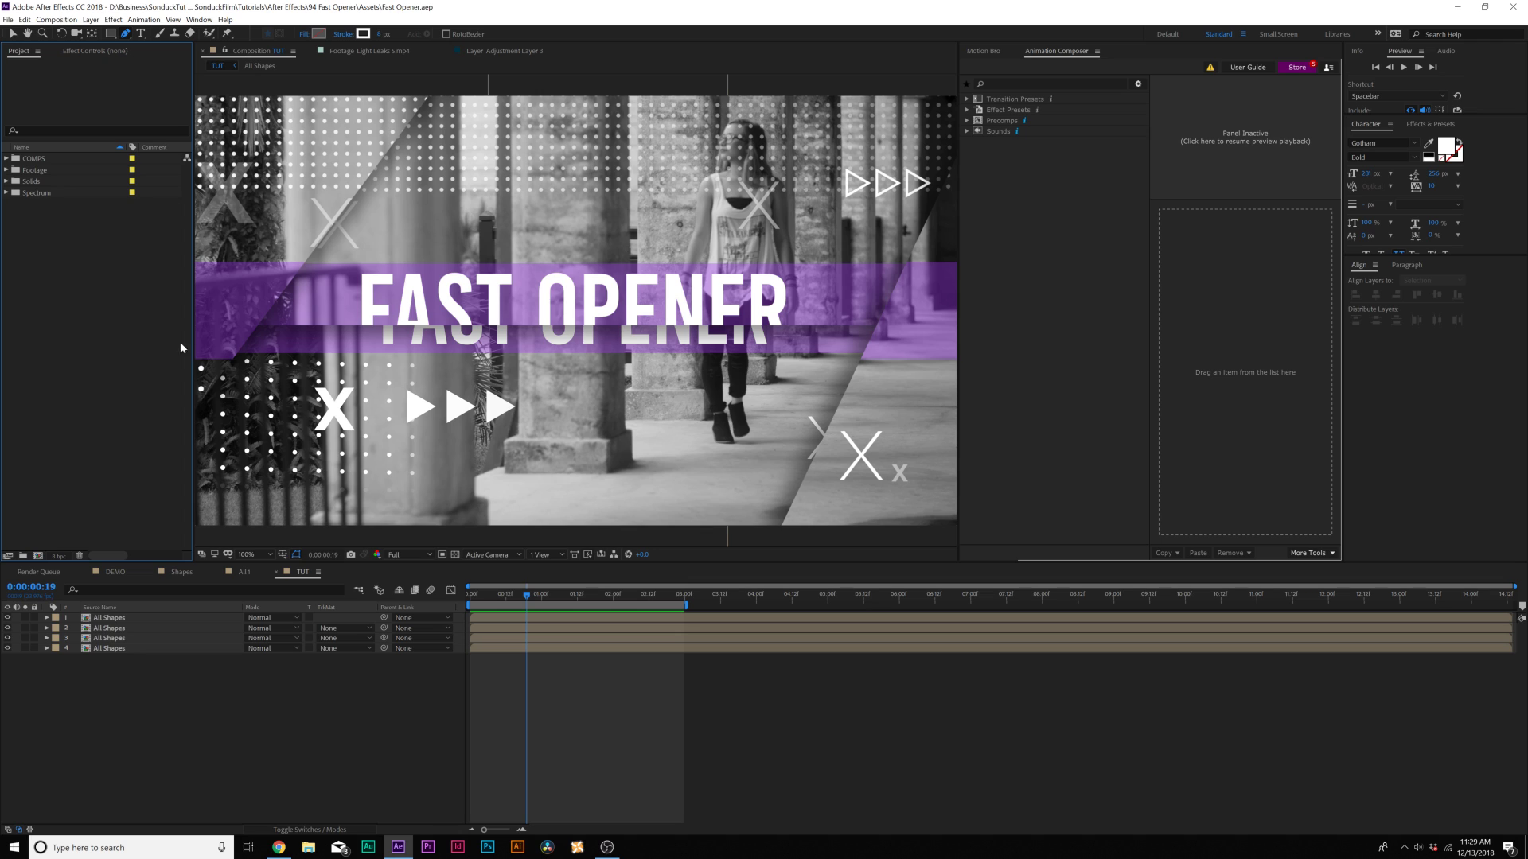
- Expand the Spectrum footage folder in the project, and look through the Spectrum light leaks product page in Chrome
left_click(7, 192)
left_click(30, 194)
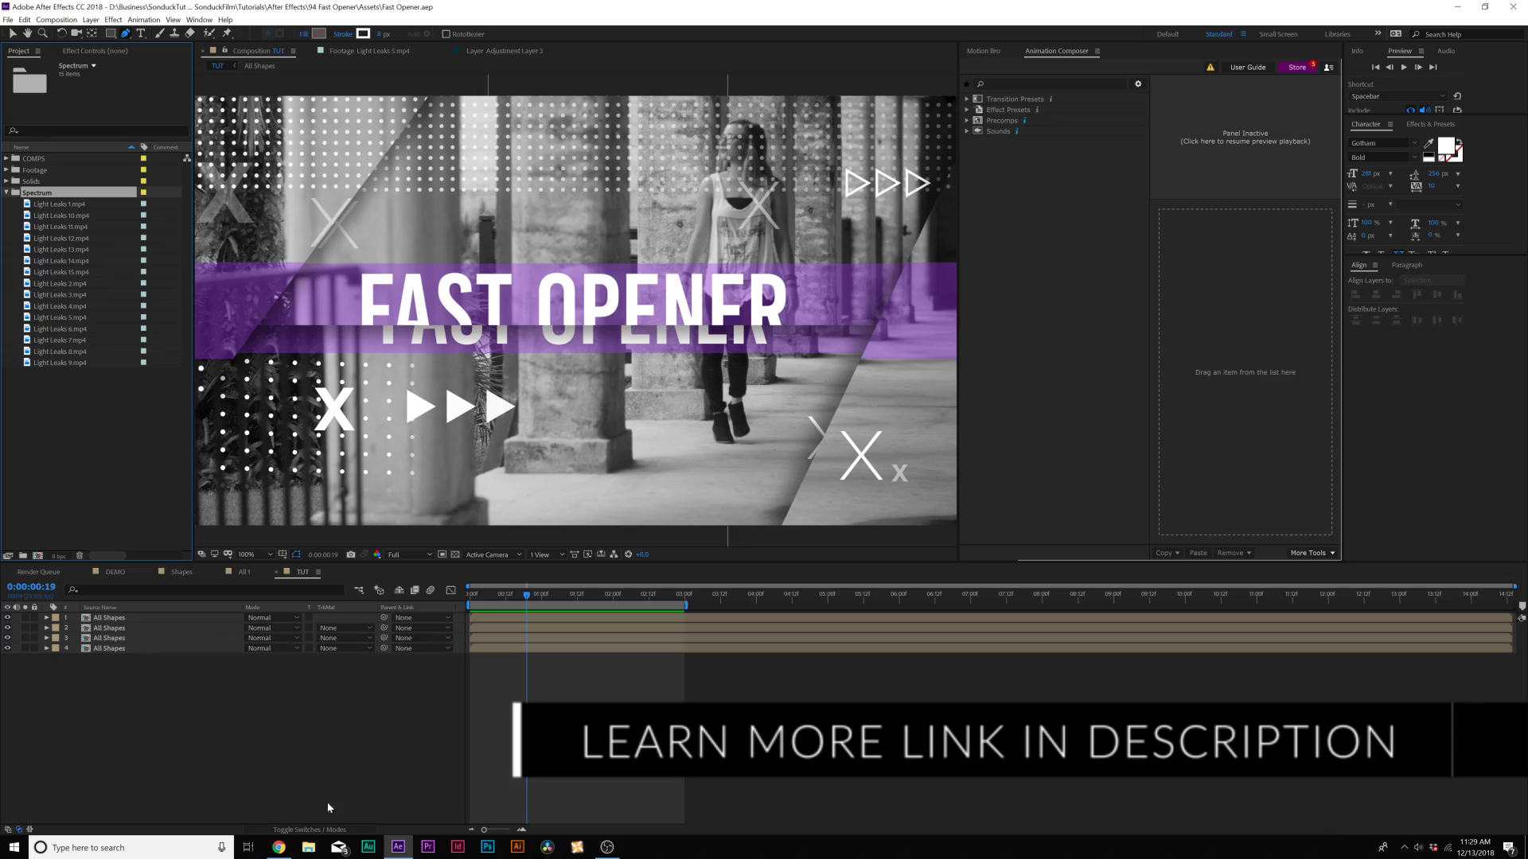
left_click(278, 847)
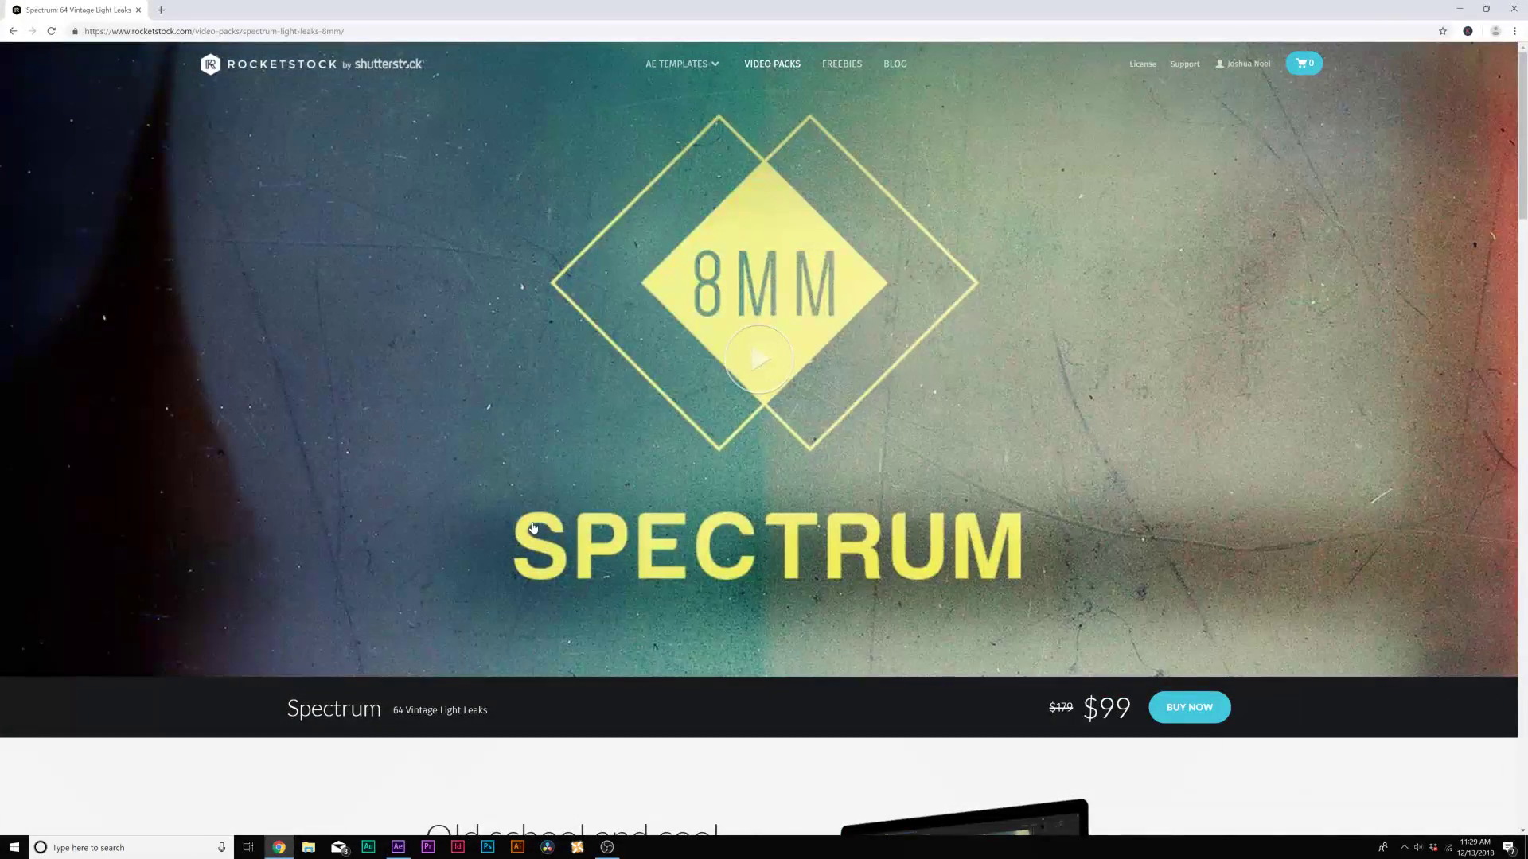
scroll(533, 547, "down", 2)
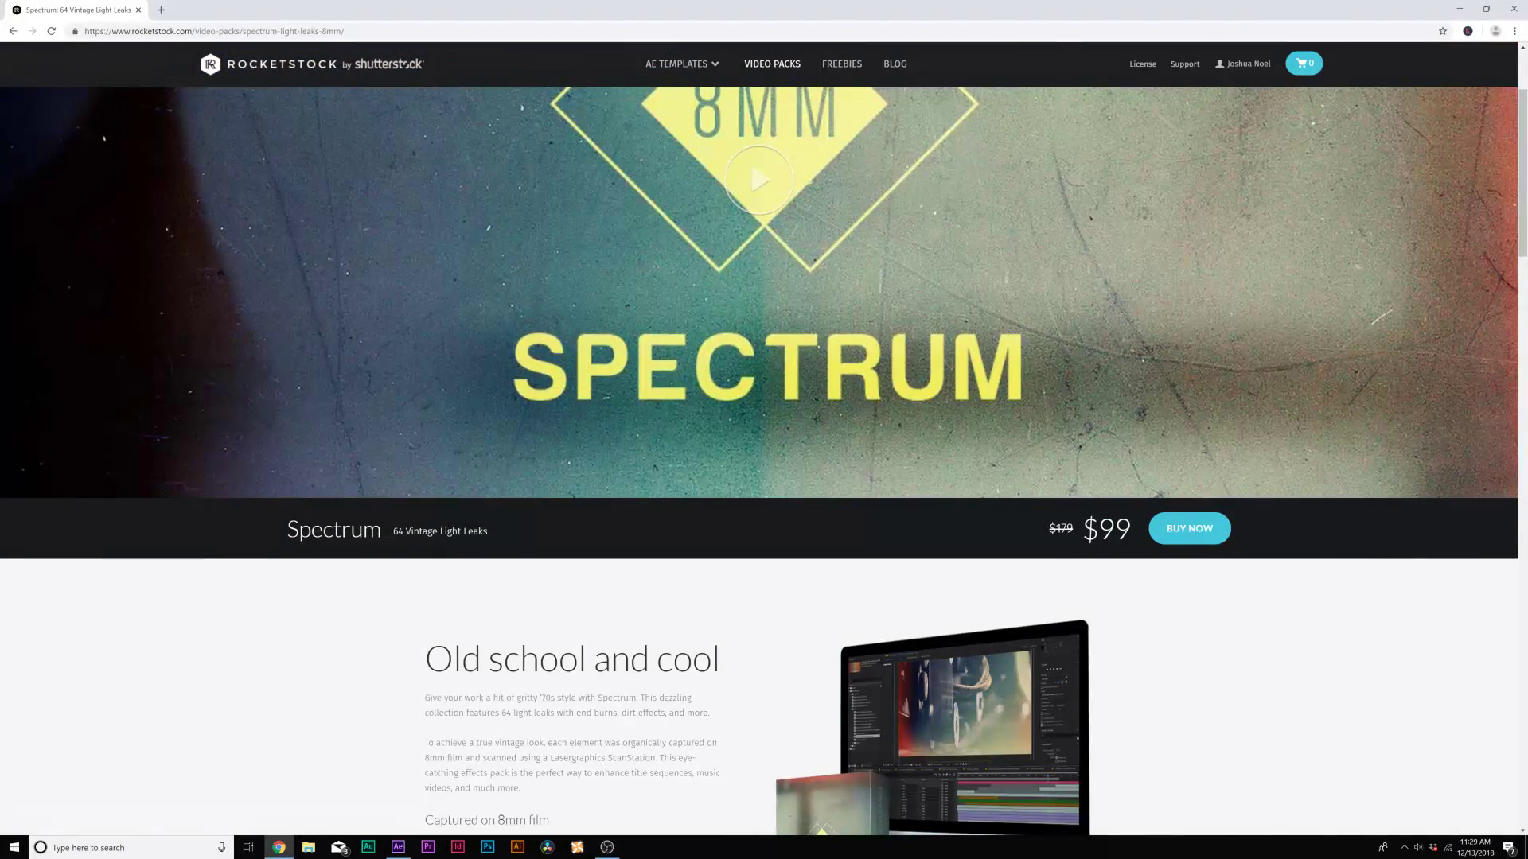
scroll(744, 685, "down", 4)
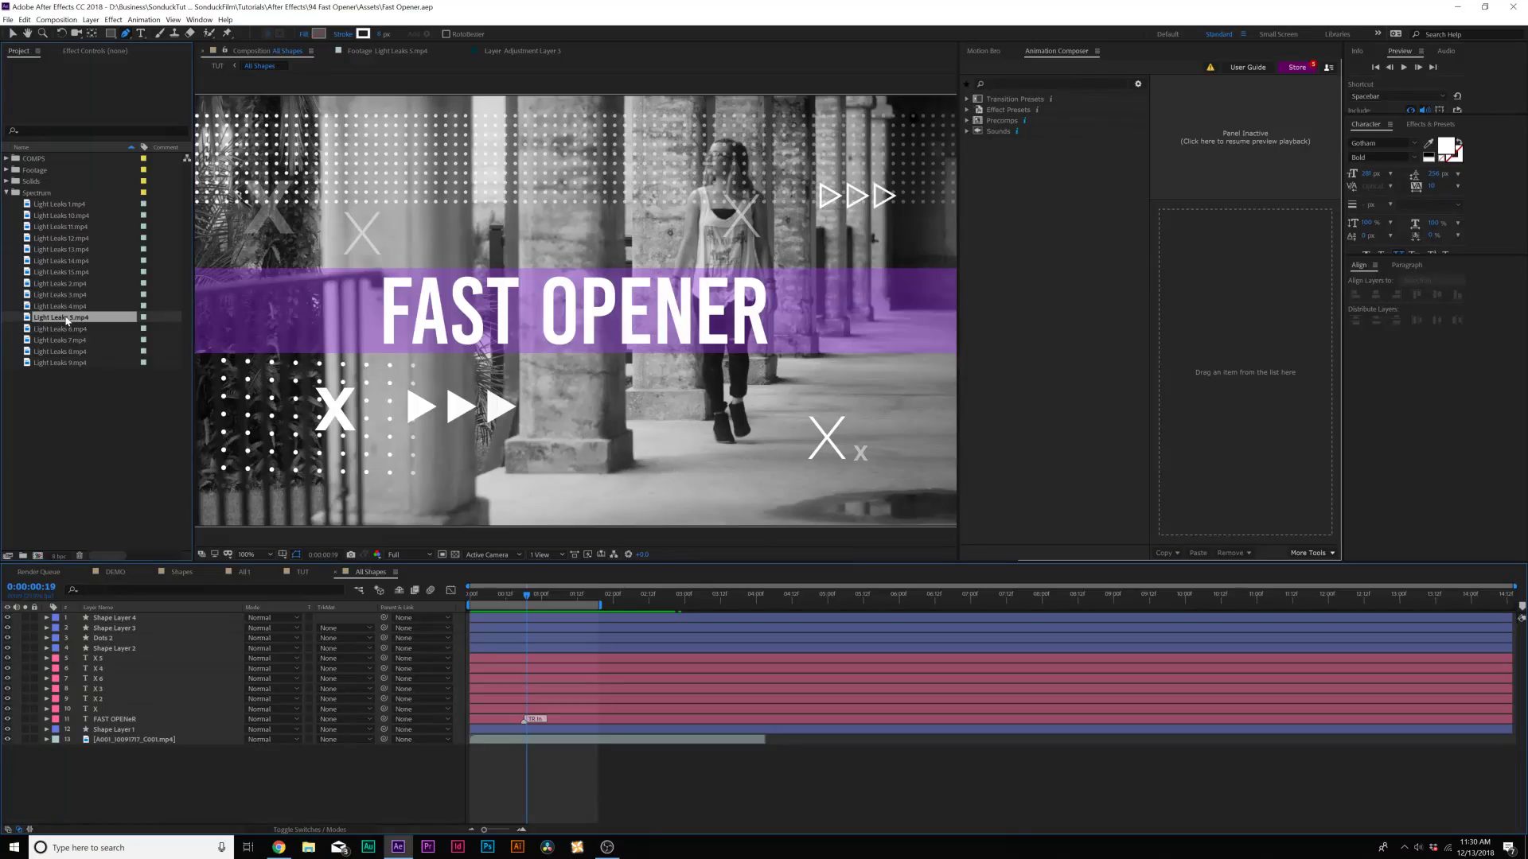
- Place Light Leaks 5.mp4 at the top of the All Shapes composition and set its blending mode to Screen
left_click_drag(147, 580, 174, 611)
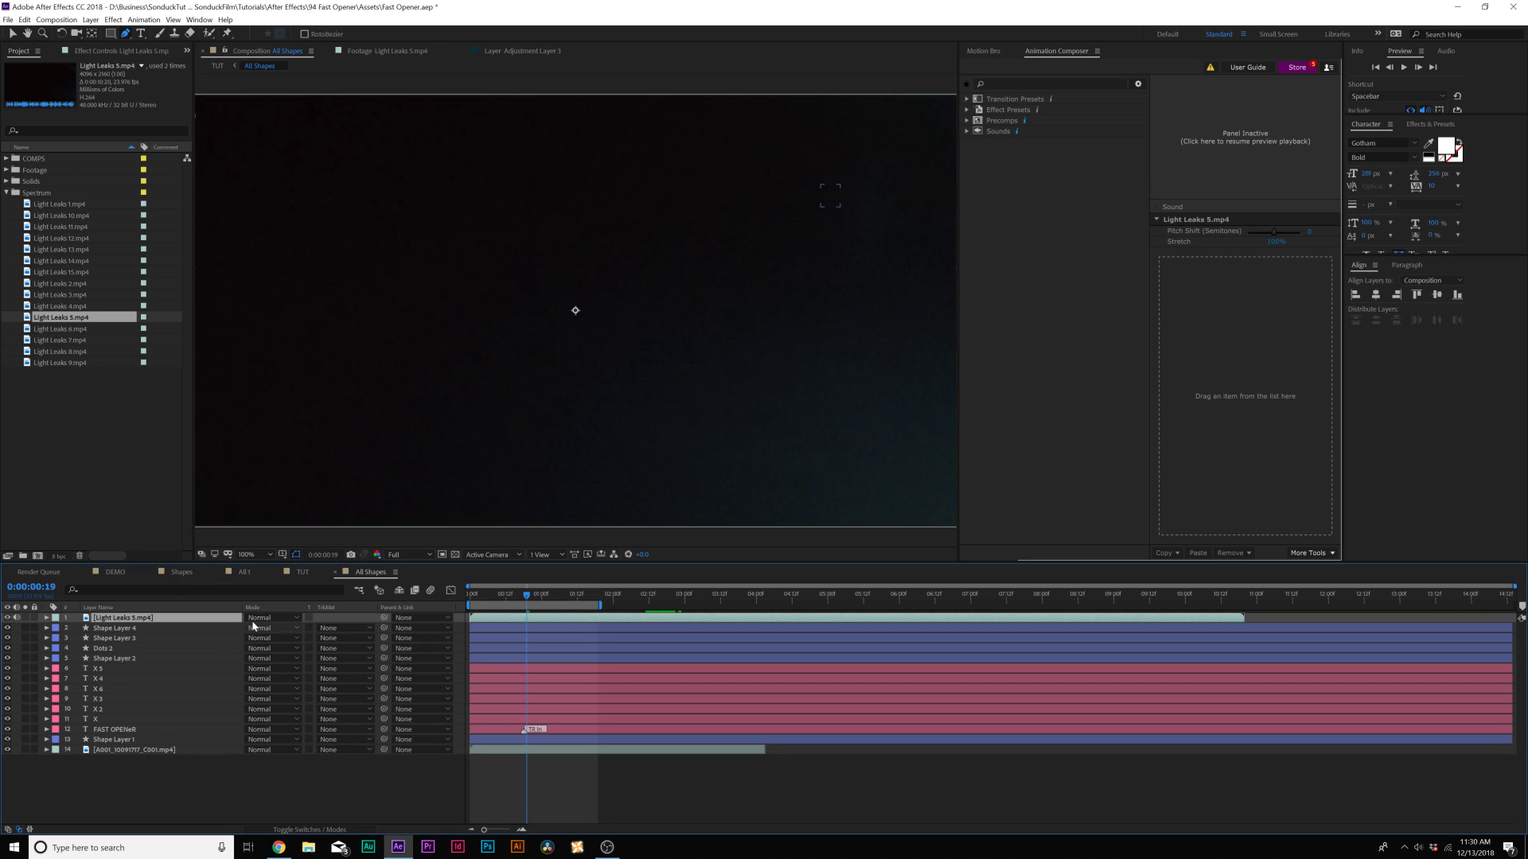
left_click(259, 617)
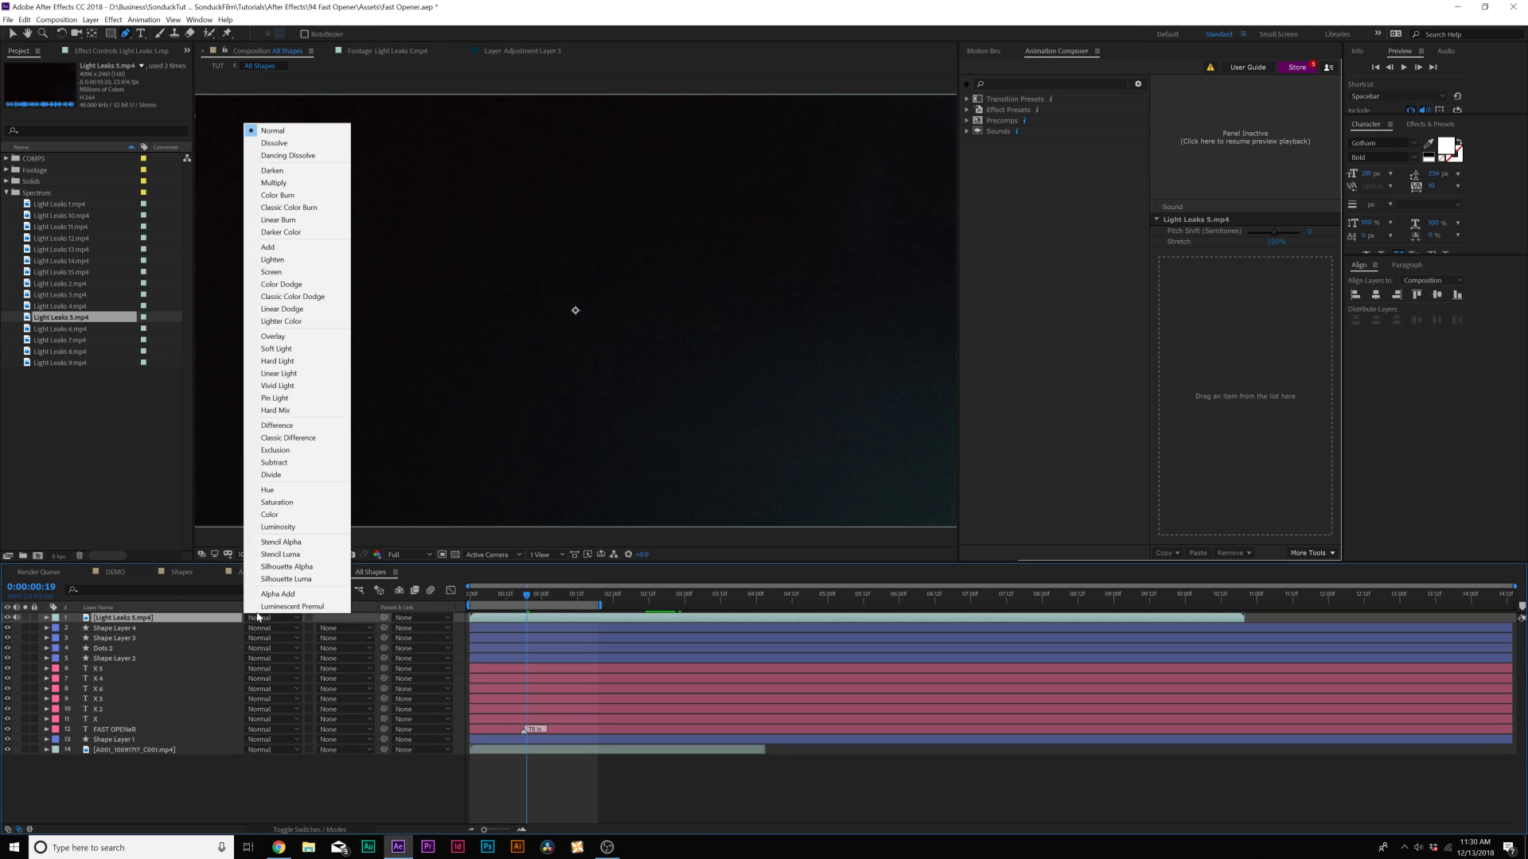
left_click(287, 274)
- Scale down the Light Leaks 5 layer so that it roughly fits the composition frame
key("s")
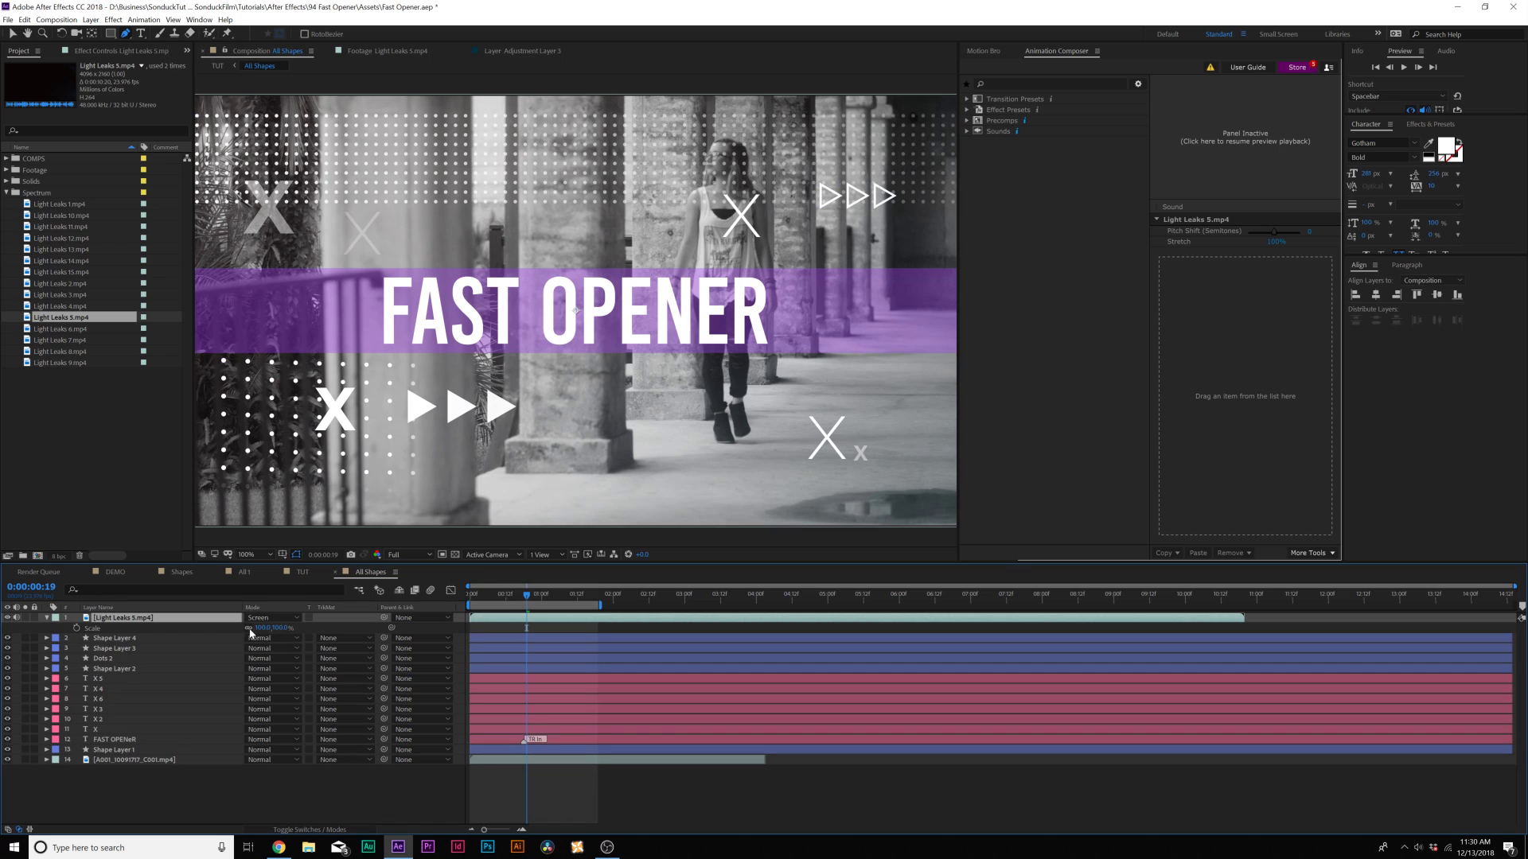
left_click_drag(258, 628, 231, 622)
key("comma")
key("comma")
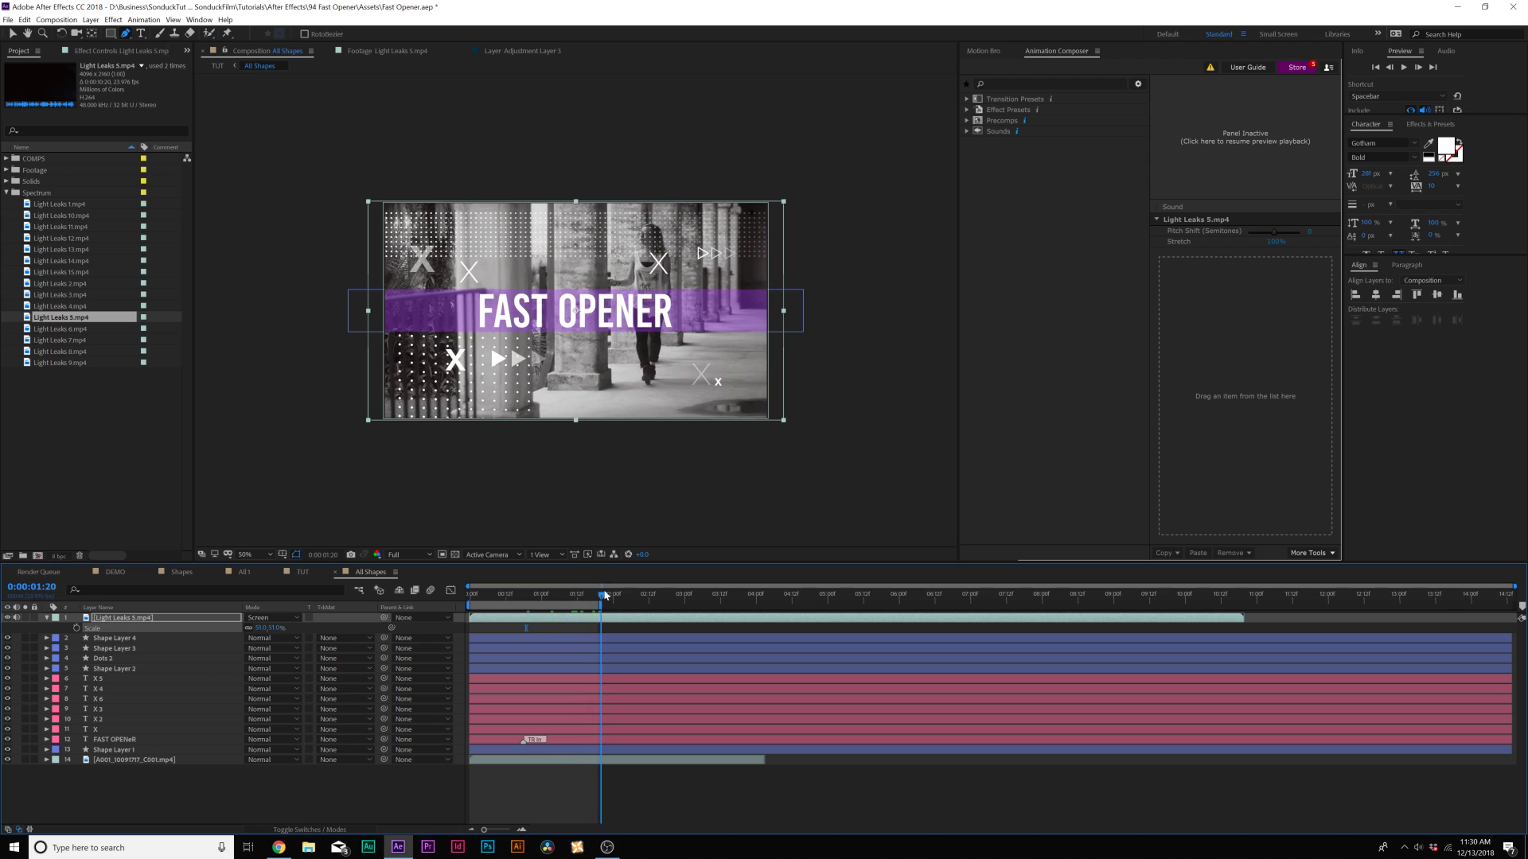
- Add Light Leaks 9.mp4 as the top layer of All Shapes and open its blending mode choices
left_click(78, 364)
left_click_drag(67, 365, 142, 622)
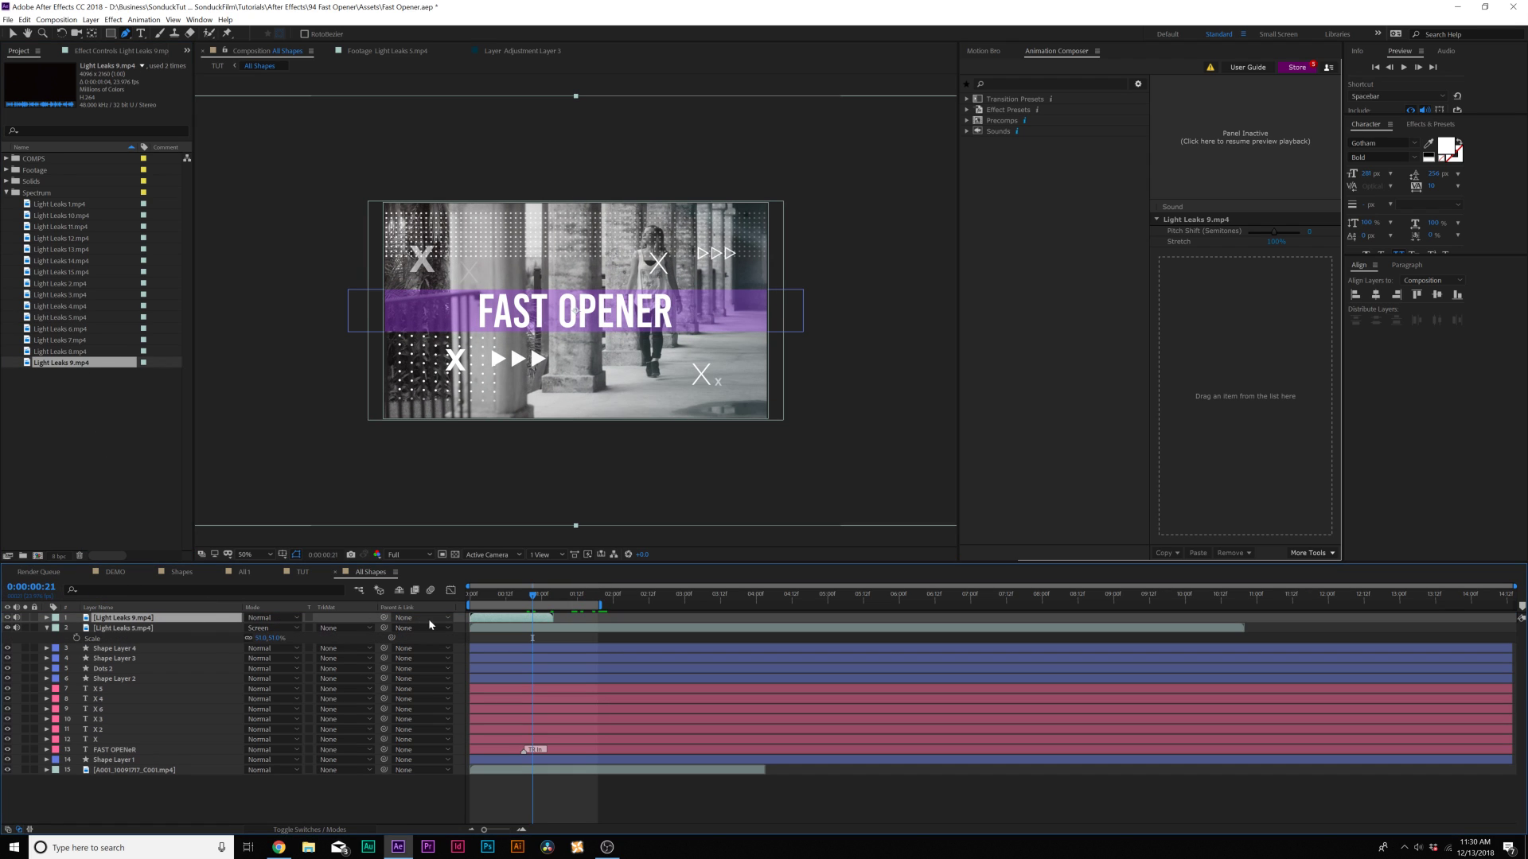
left_click(261, 615)
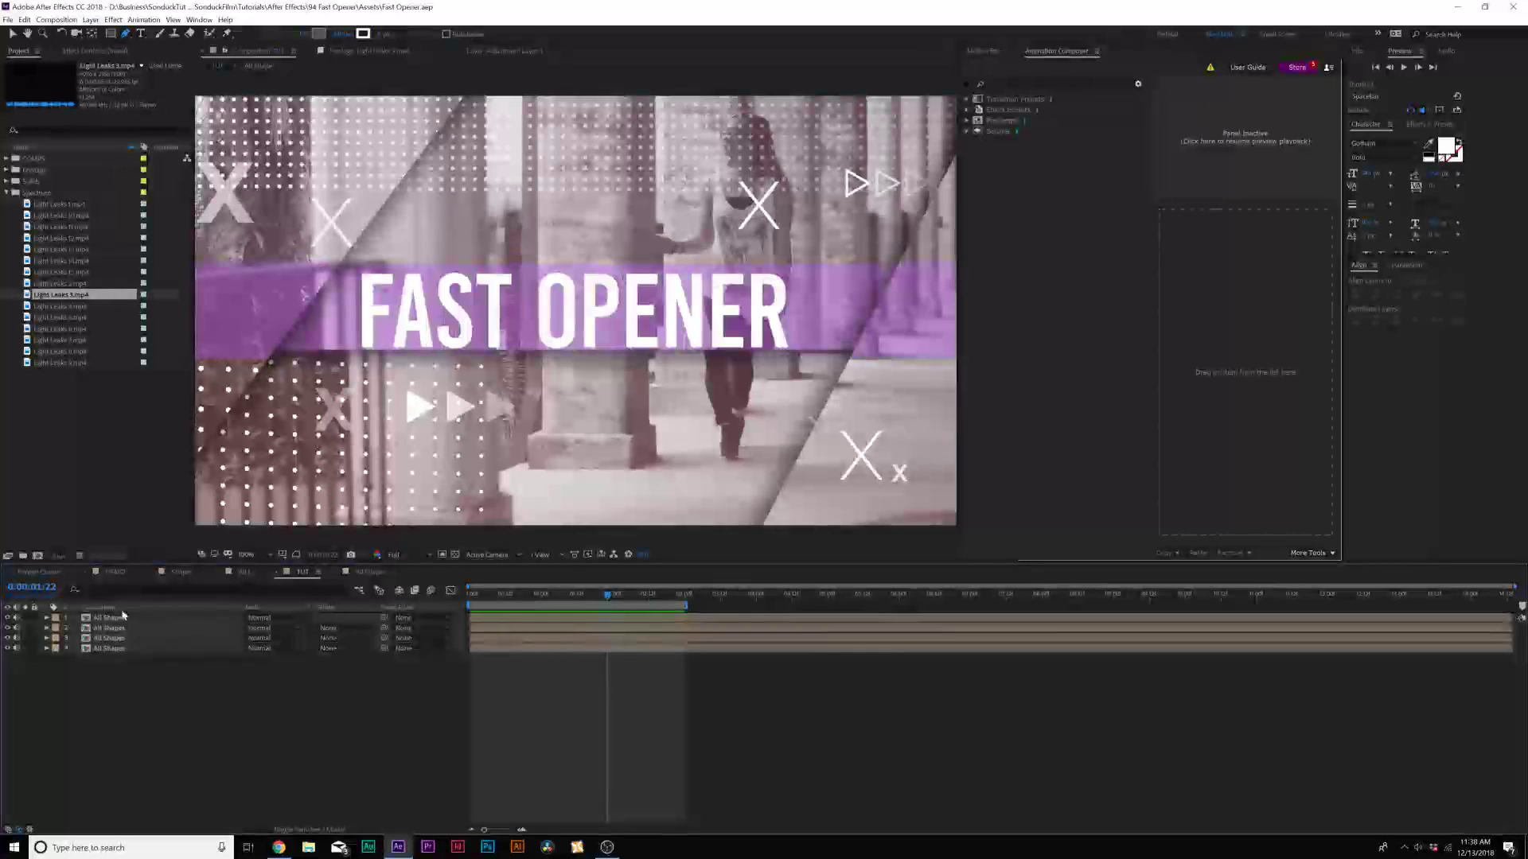
- Create an adjustment layer above the All Shapes layers in TUT and apply the Optics Compensation effect to it
left_click(89, 17)
mouse_move(199, 33)
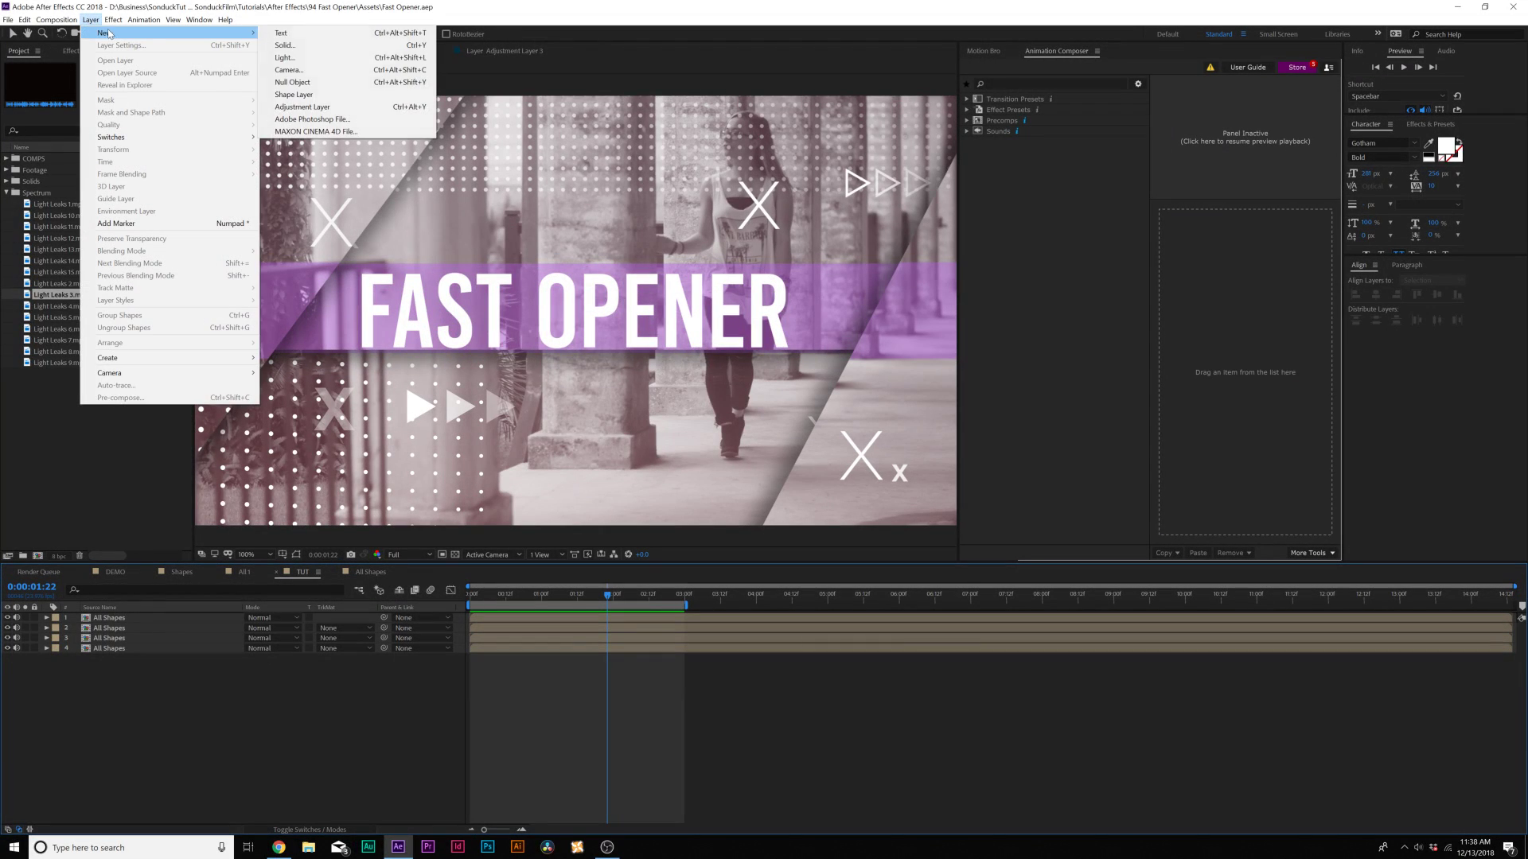
left_click(324, 110)
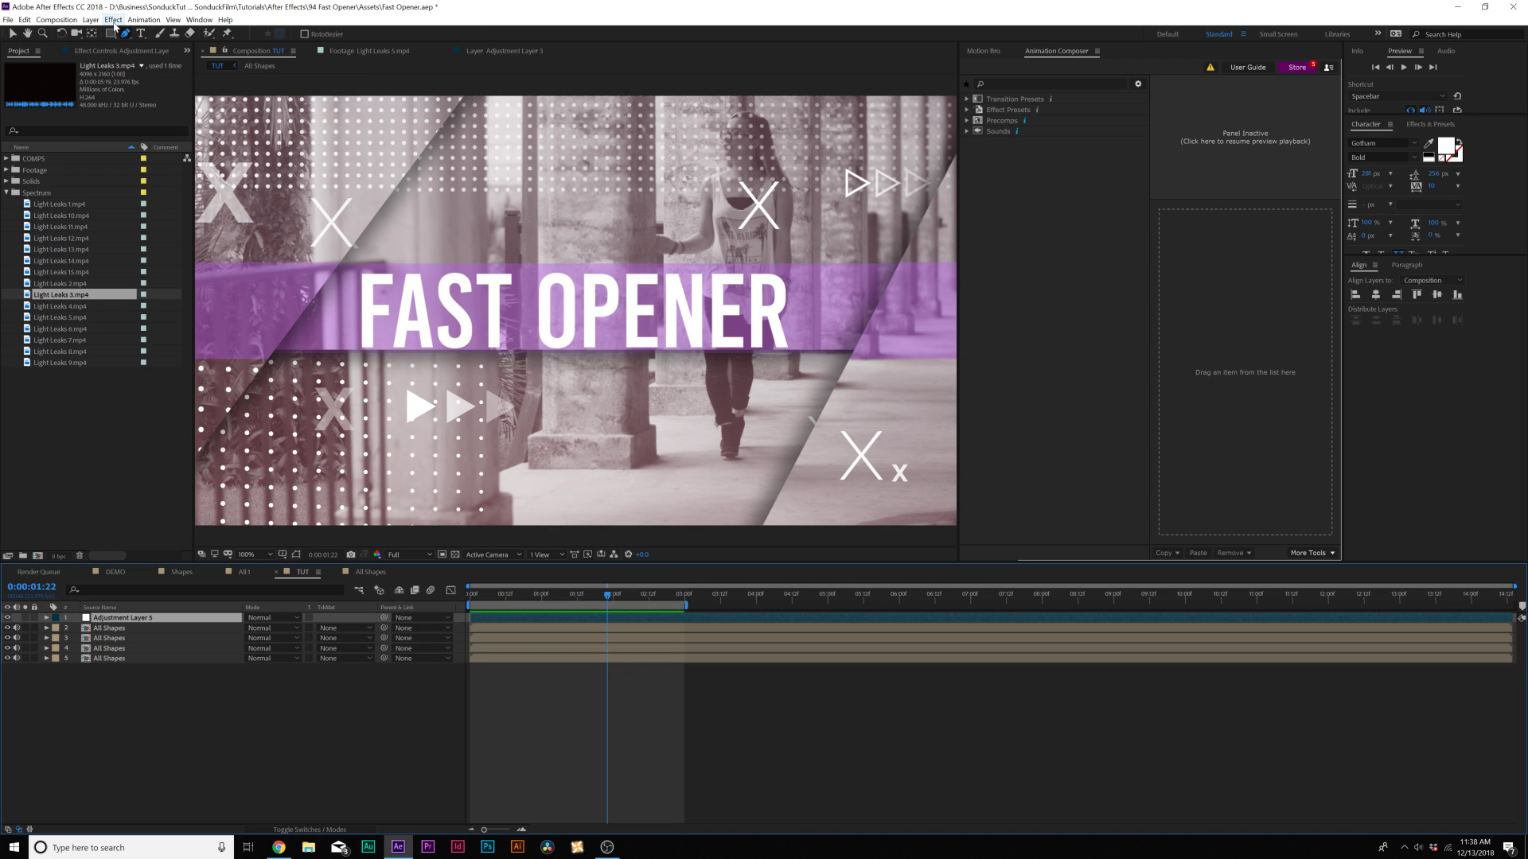
left_click(114, 21)
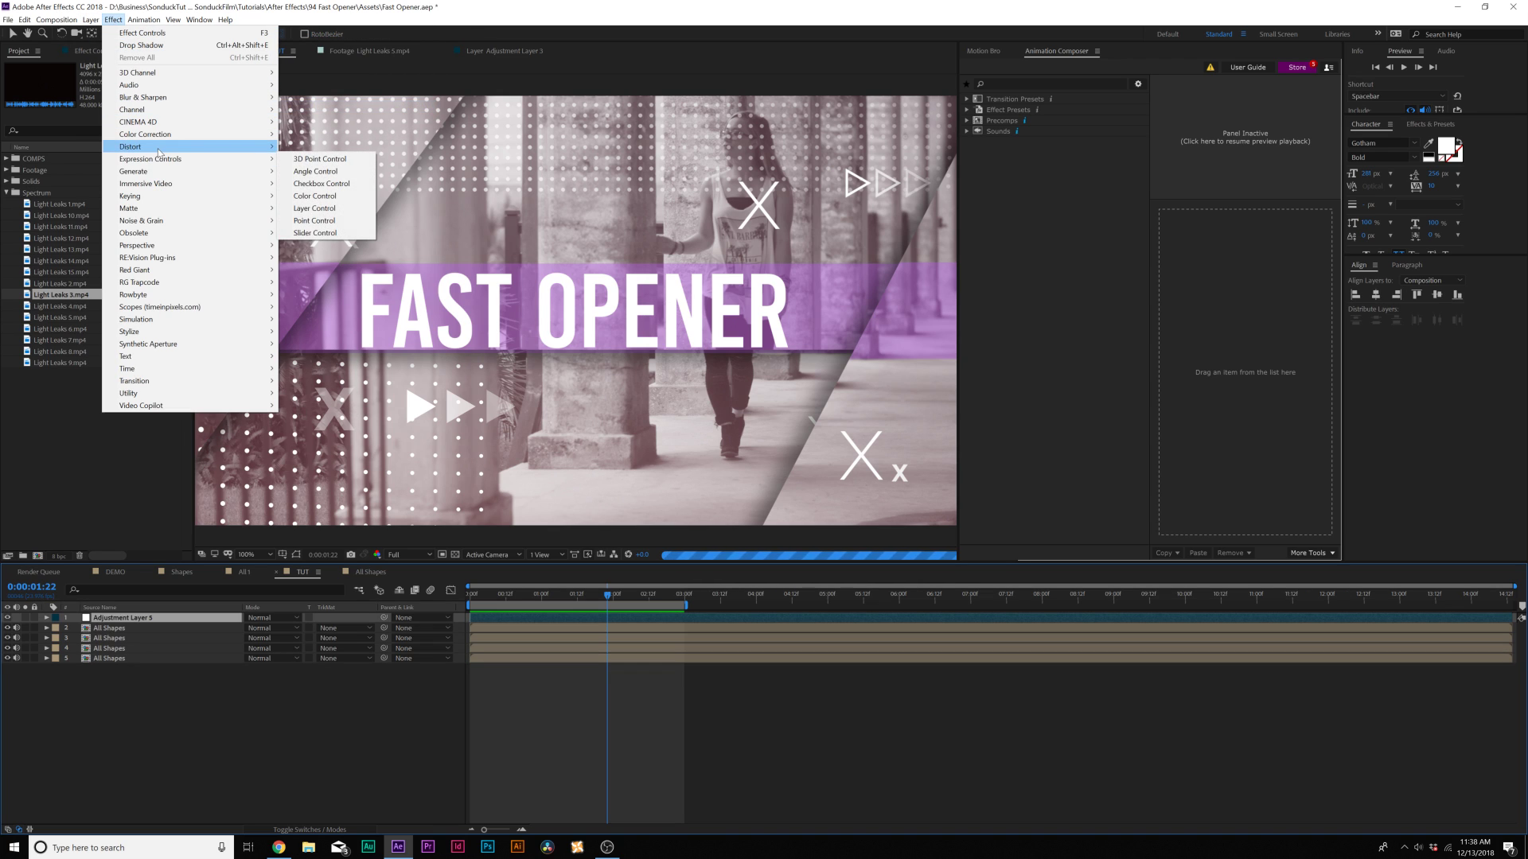
mouse_move(158, 151)
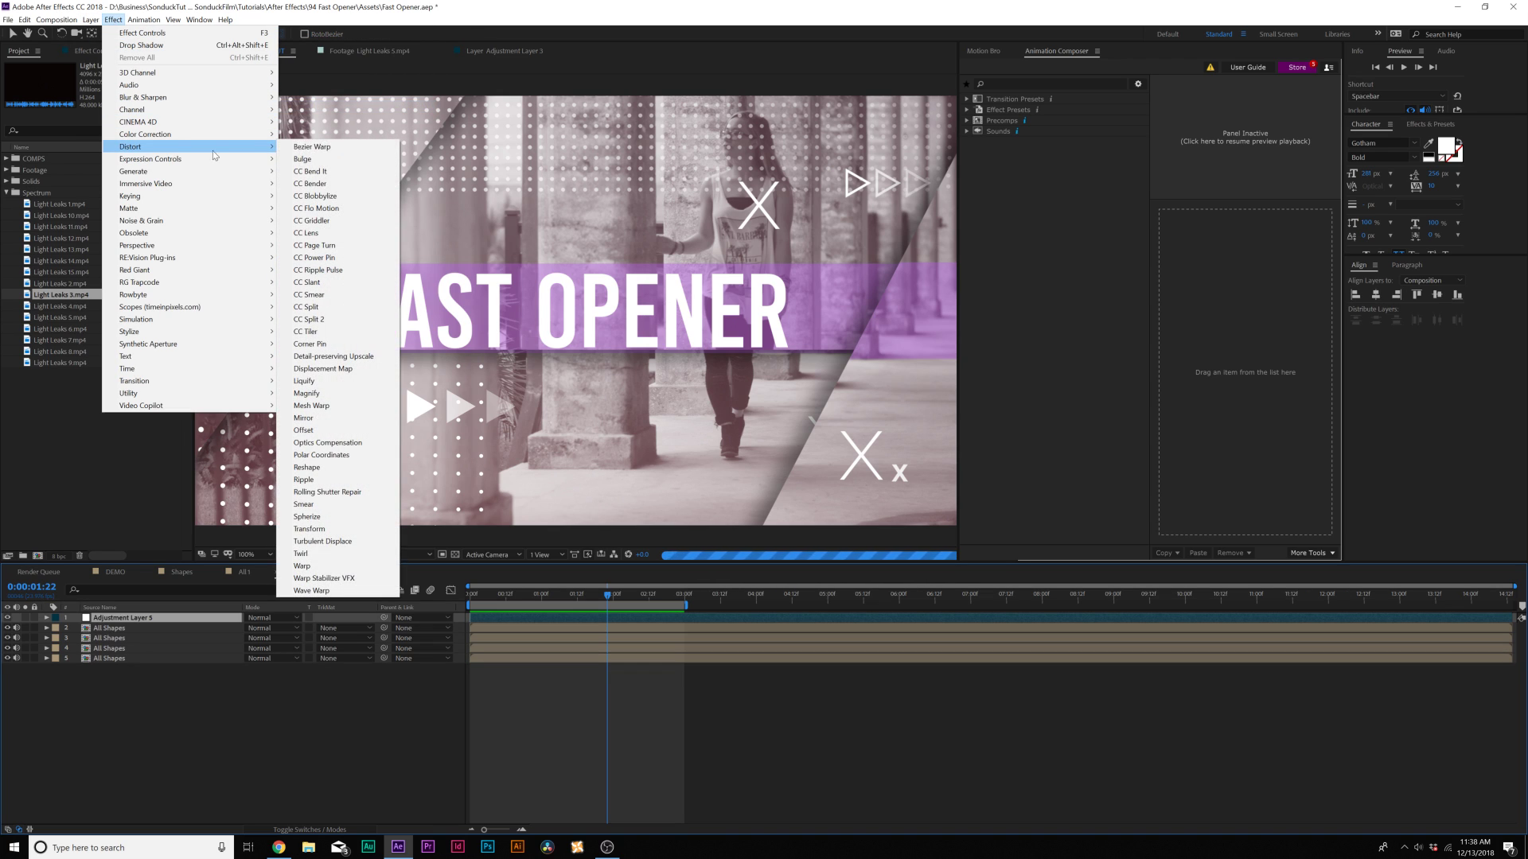
left_click(324, 443)
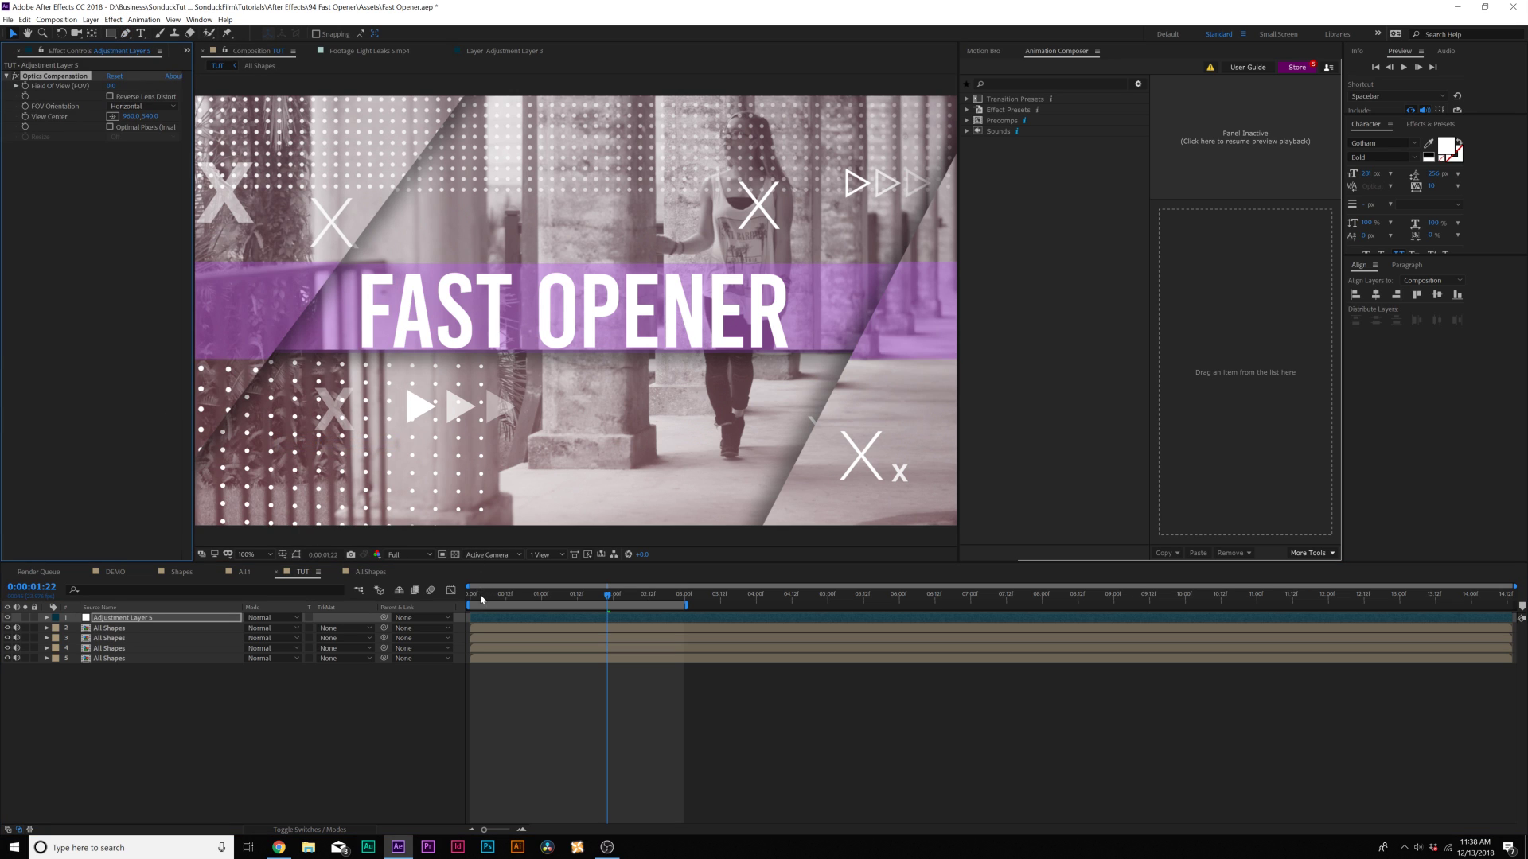
- At frame 0, raise the Optics Compensation field of view strongly and enable Reverse Lens Distortion
left_click_drag(483, 597, 462, 598)
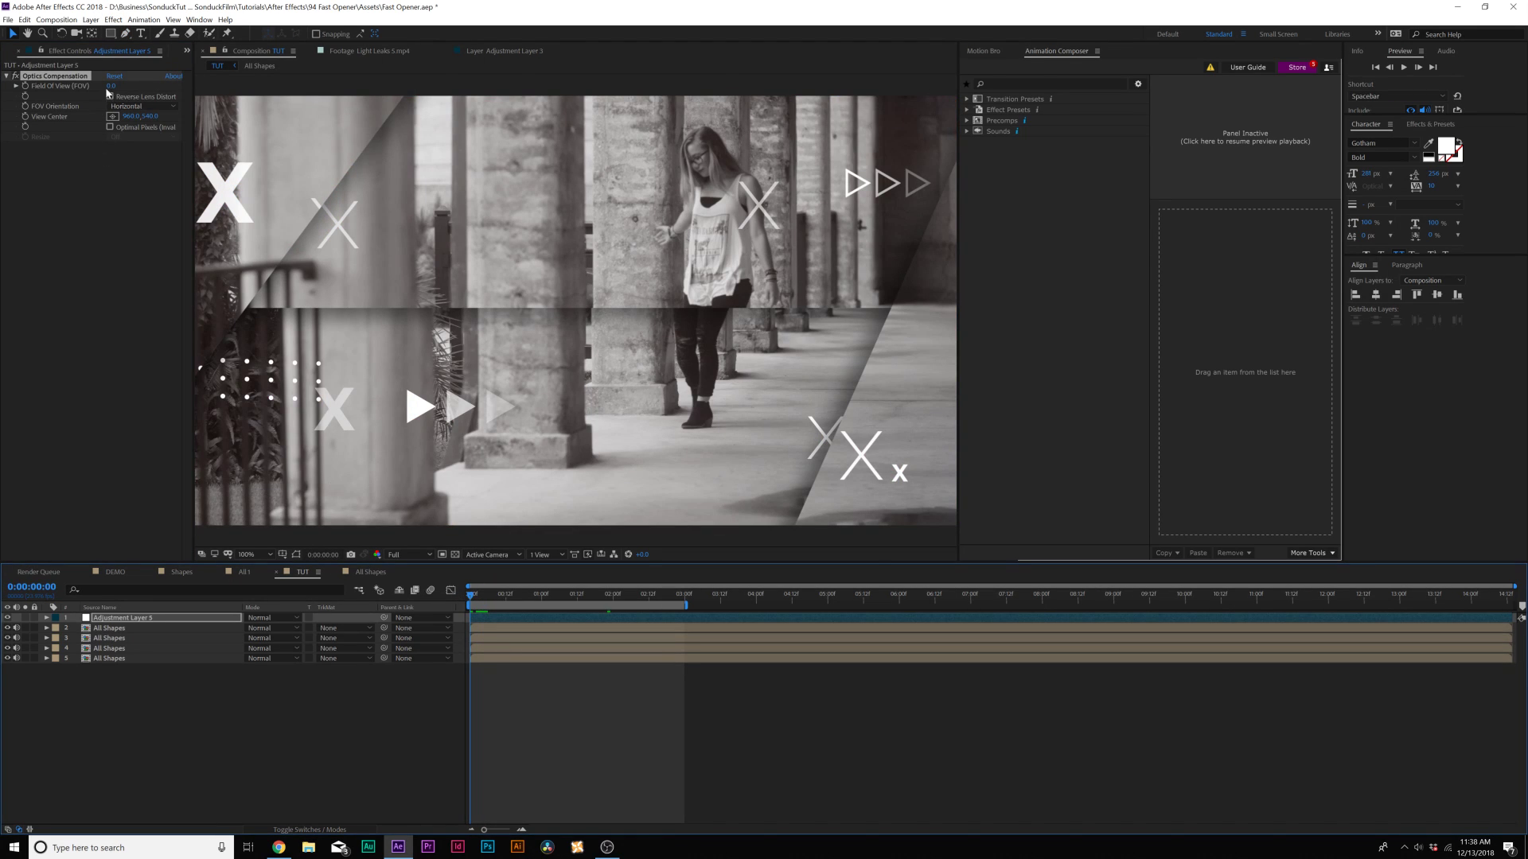
left_click_drag(112, 84, 673, 134)
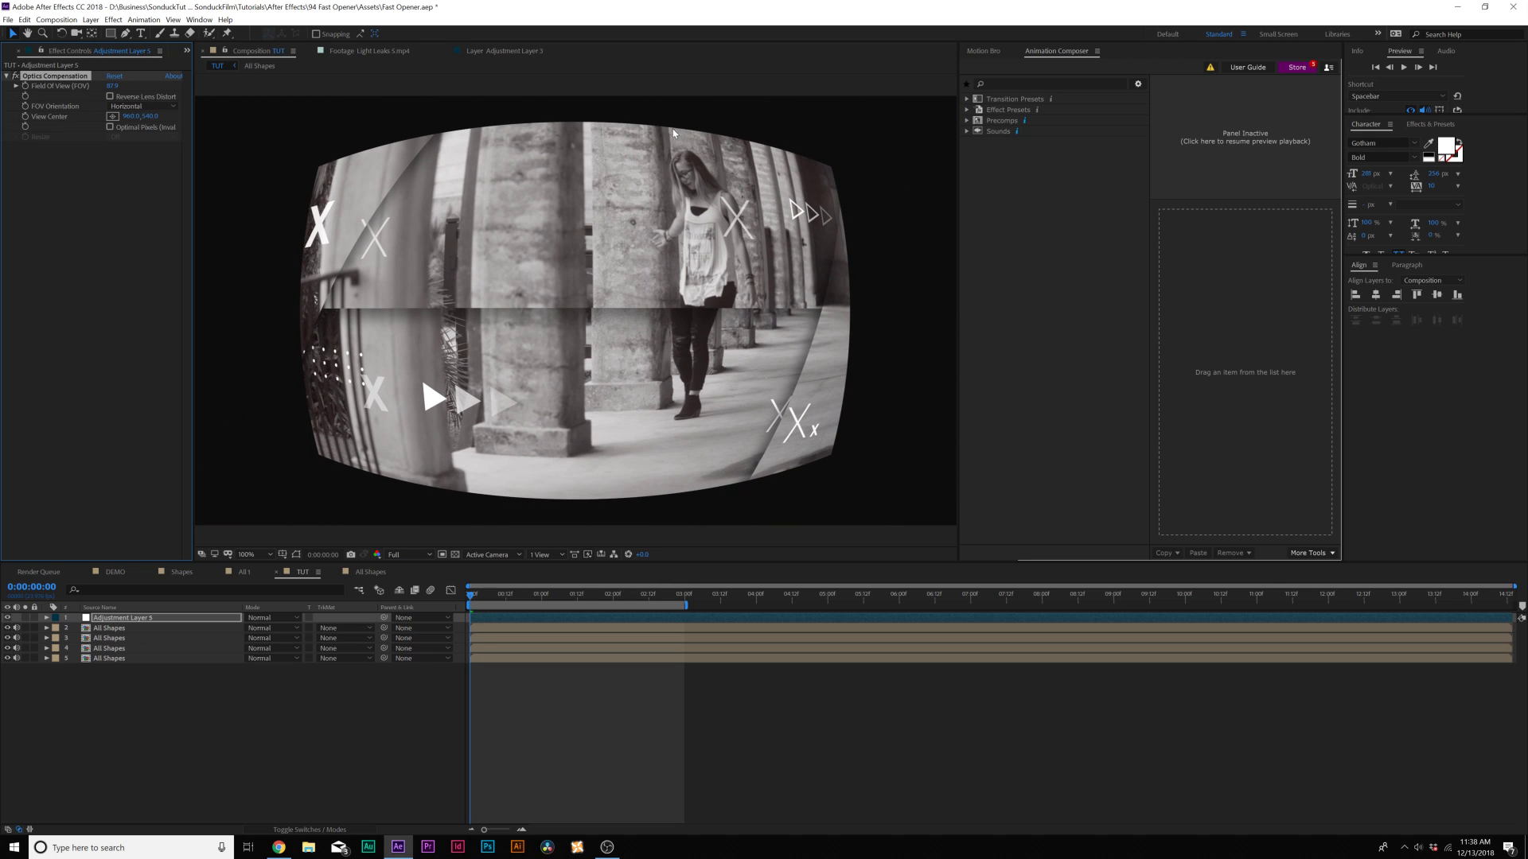
left_click(110, 96)
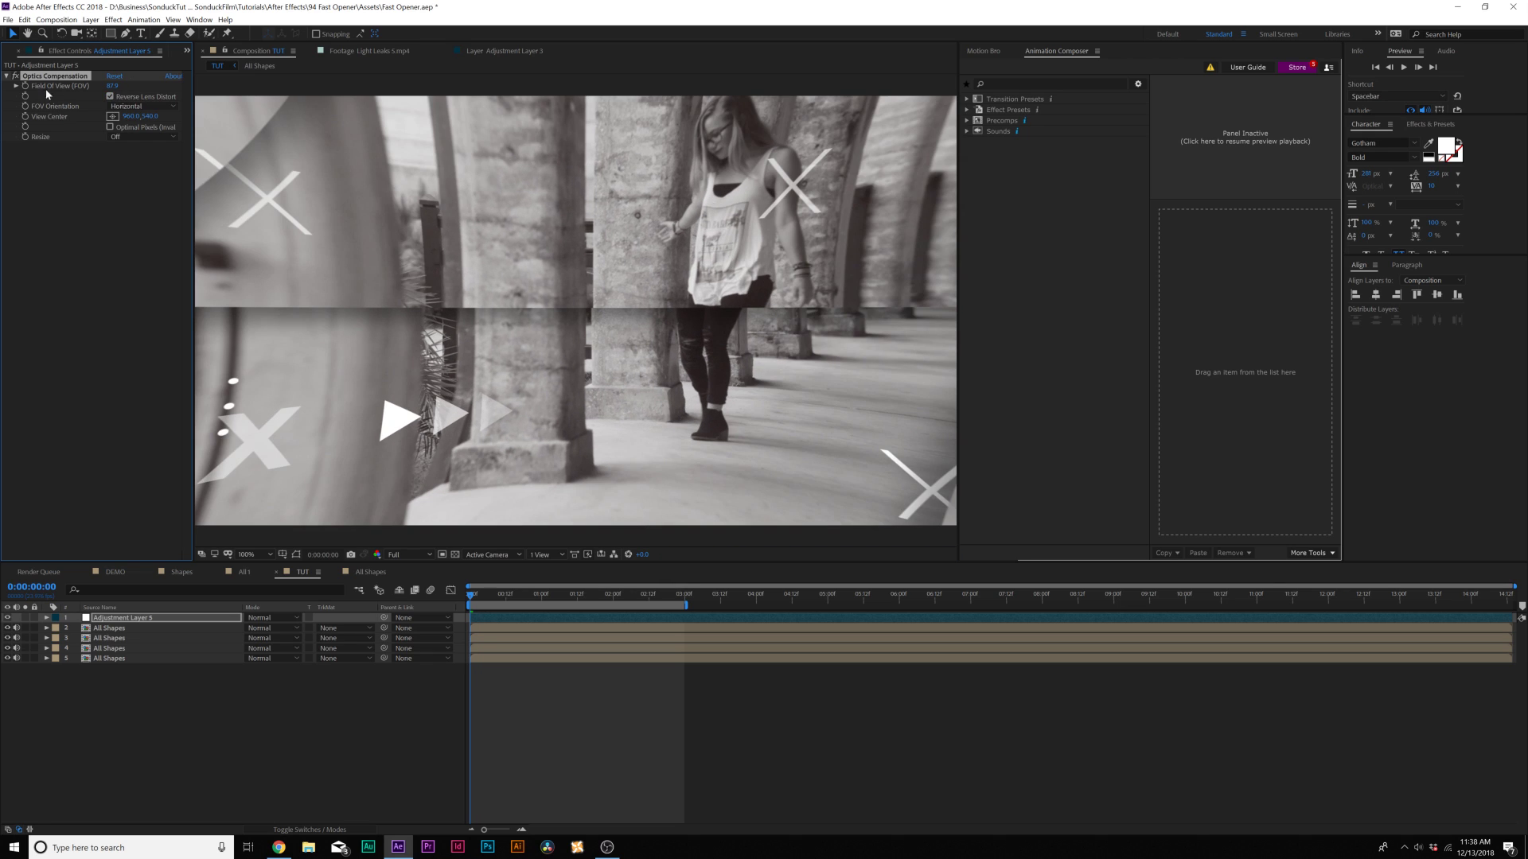
- Keyframe the field of view to 0 at 0:00:00:17, select the keyframes, and preview the lens transition
left_click_drag(499, 603, 522, 604)
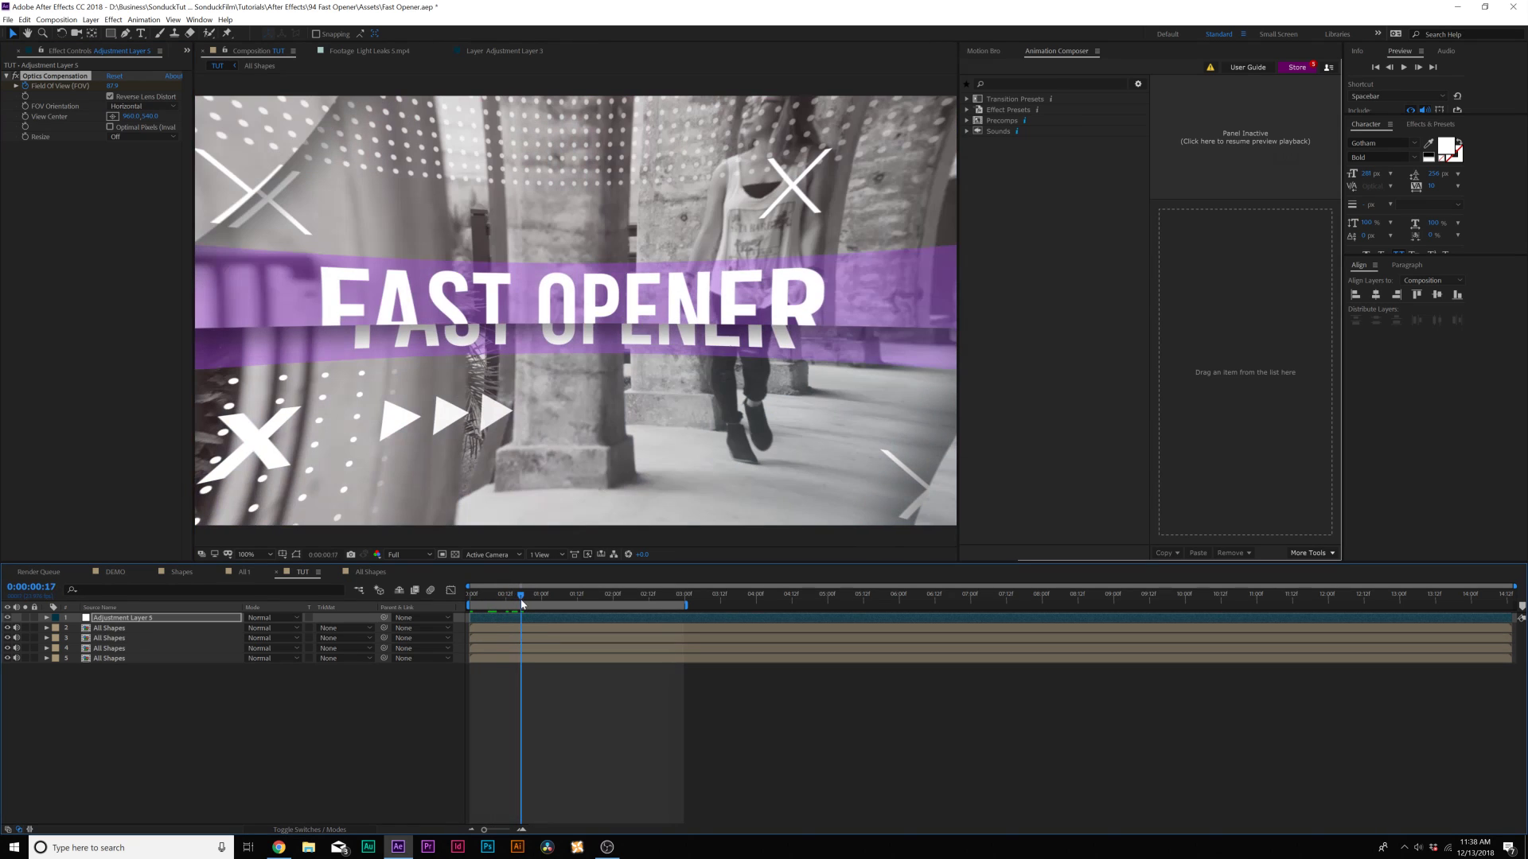
left_click(113, 86)
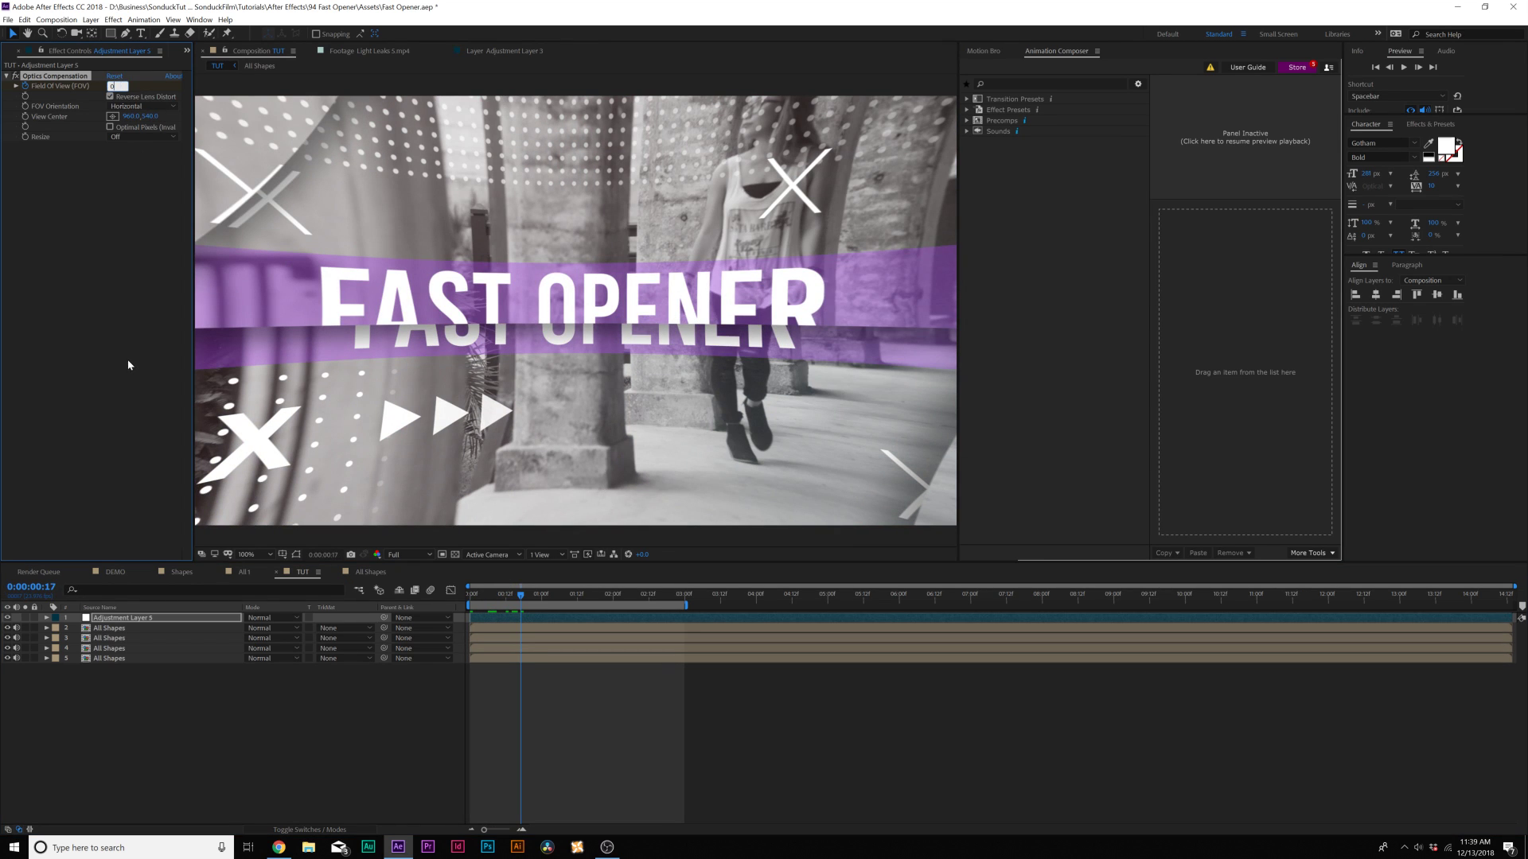
type("0")
key("Return")
key("u")
left_click_drag(546, 643, 512, 640)
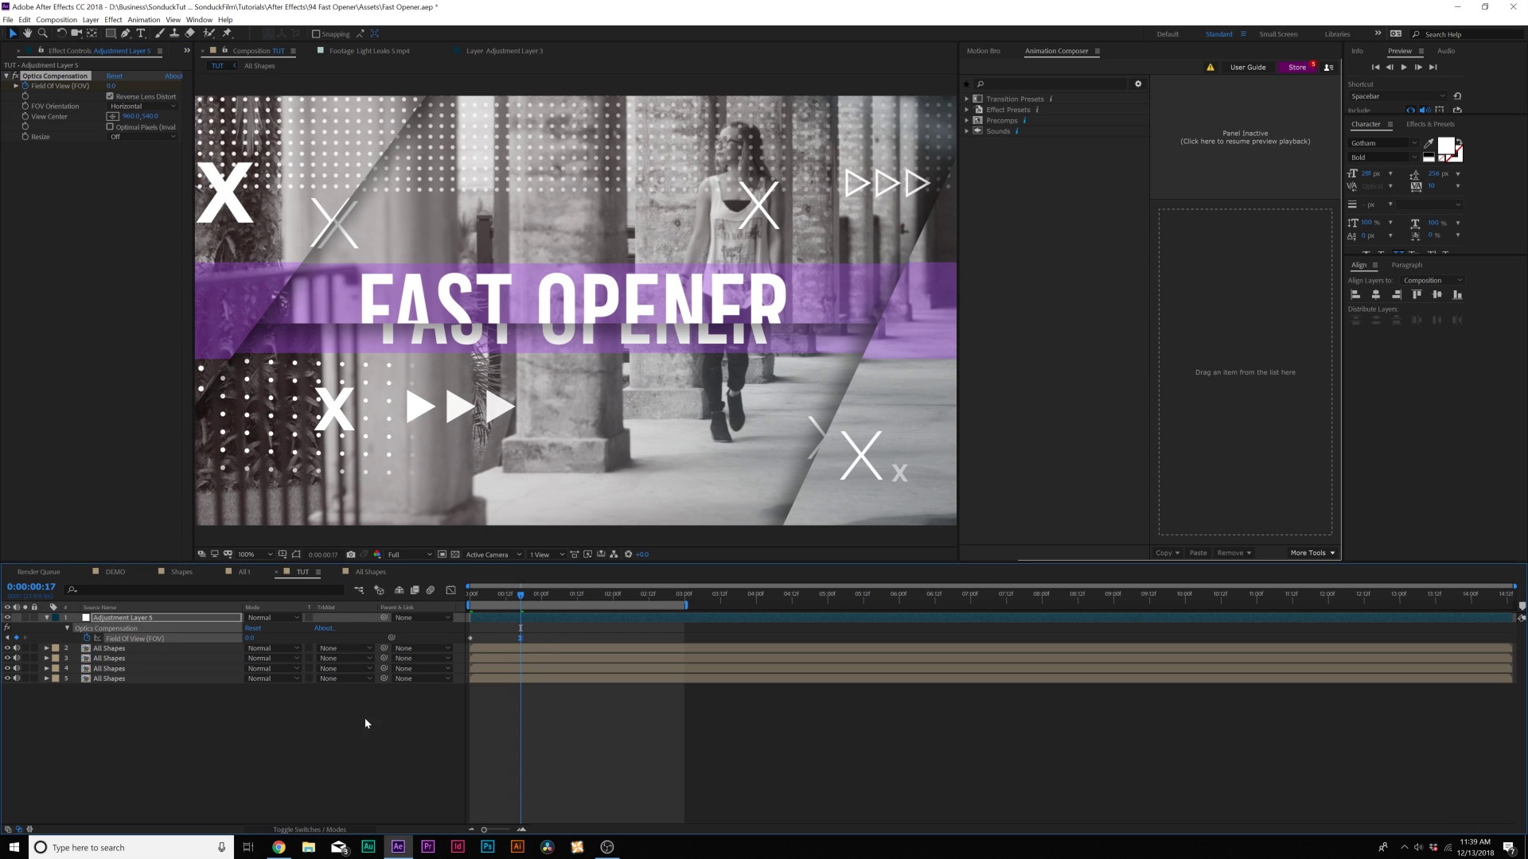
key("u")
left_click(168, 746)
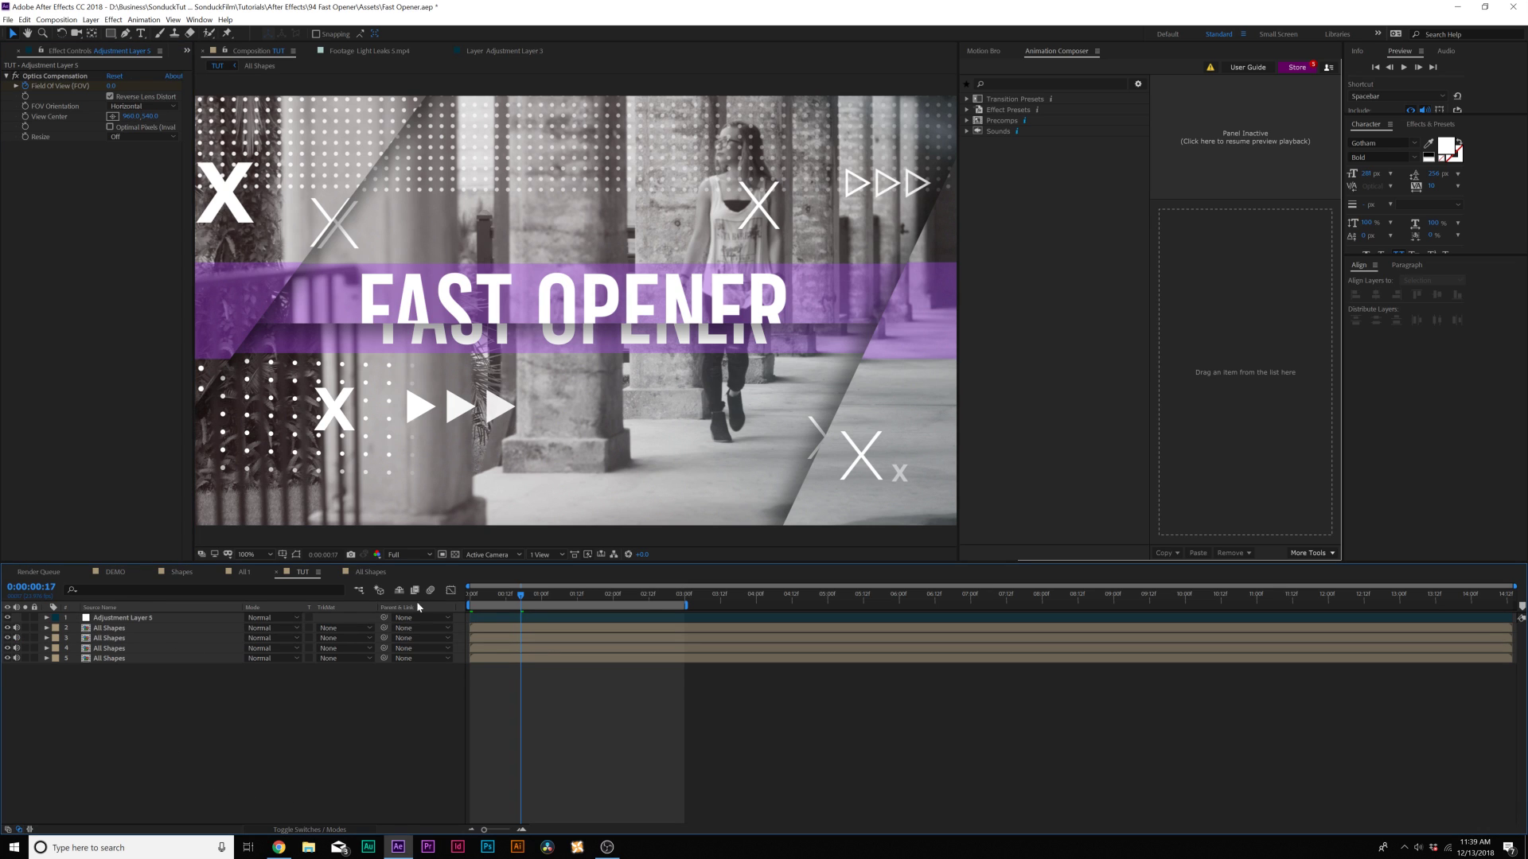
mouse_move(489, 601)
left_mouse_down()
mouse_move(455, 598)
mouse_move(514, 598)
left_mouse_up()
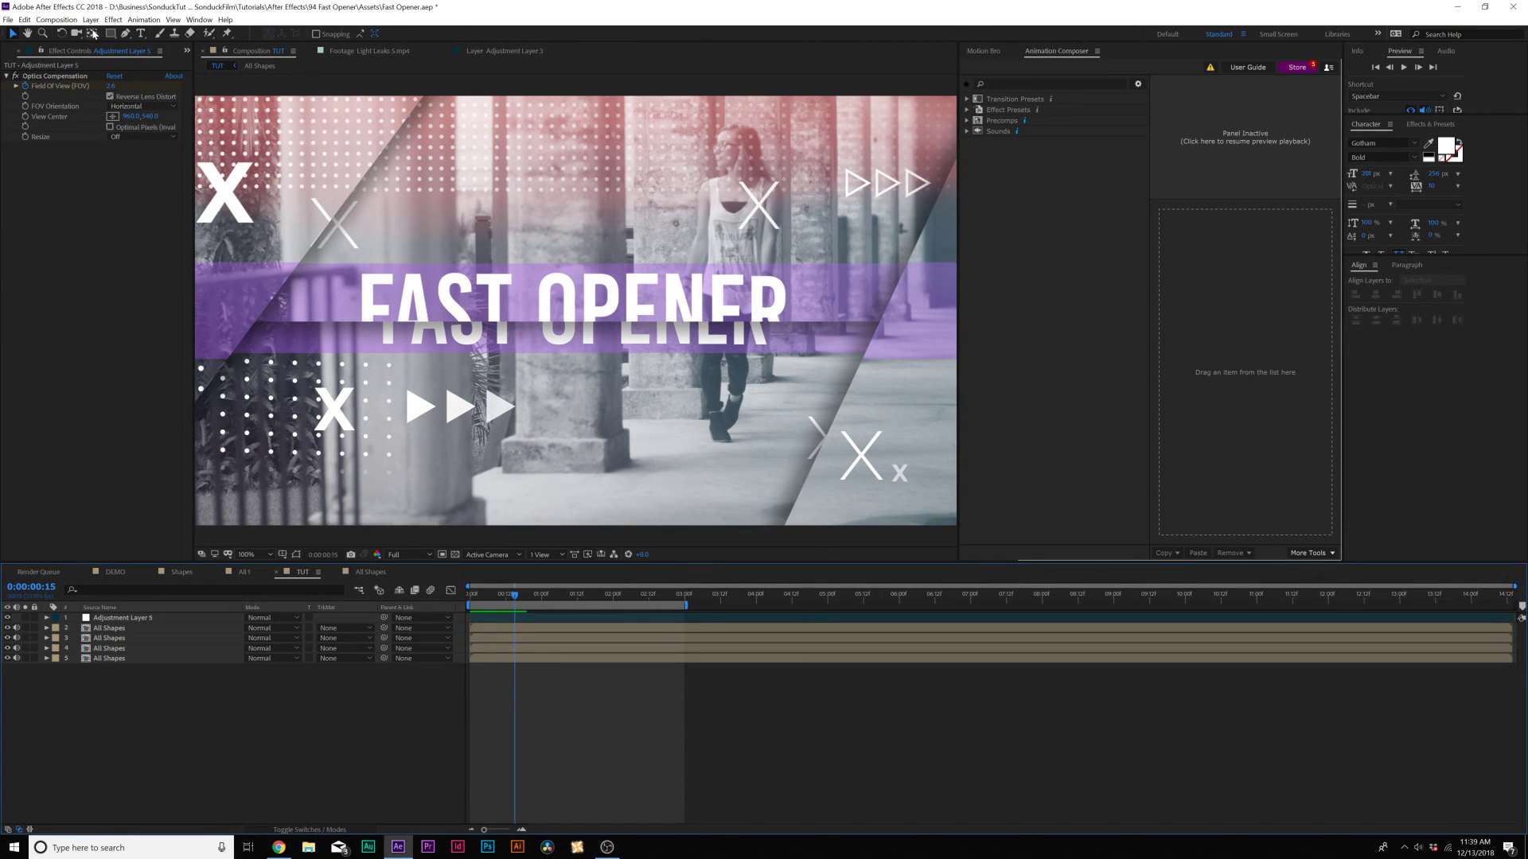
- Create a null object and parent the four All Shapes layers to it
left_click(91, 19)
mouse_move(98, 33)
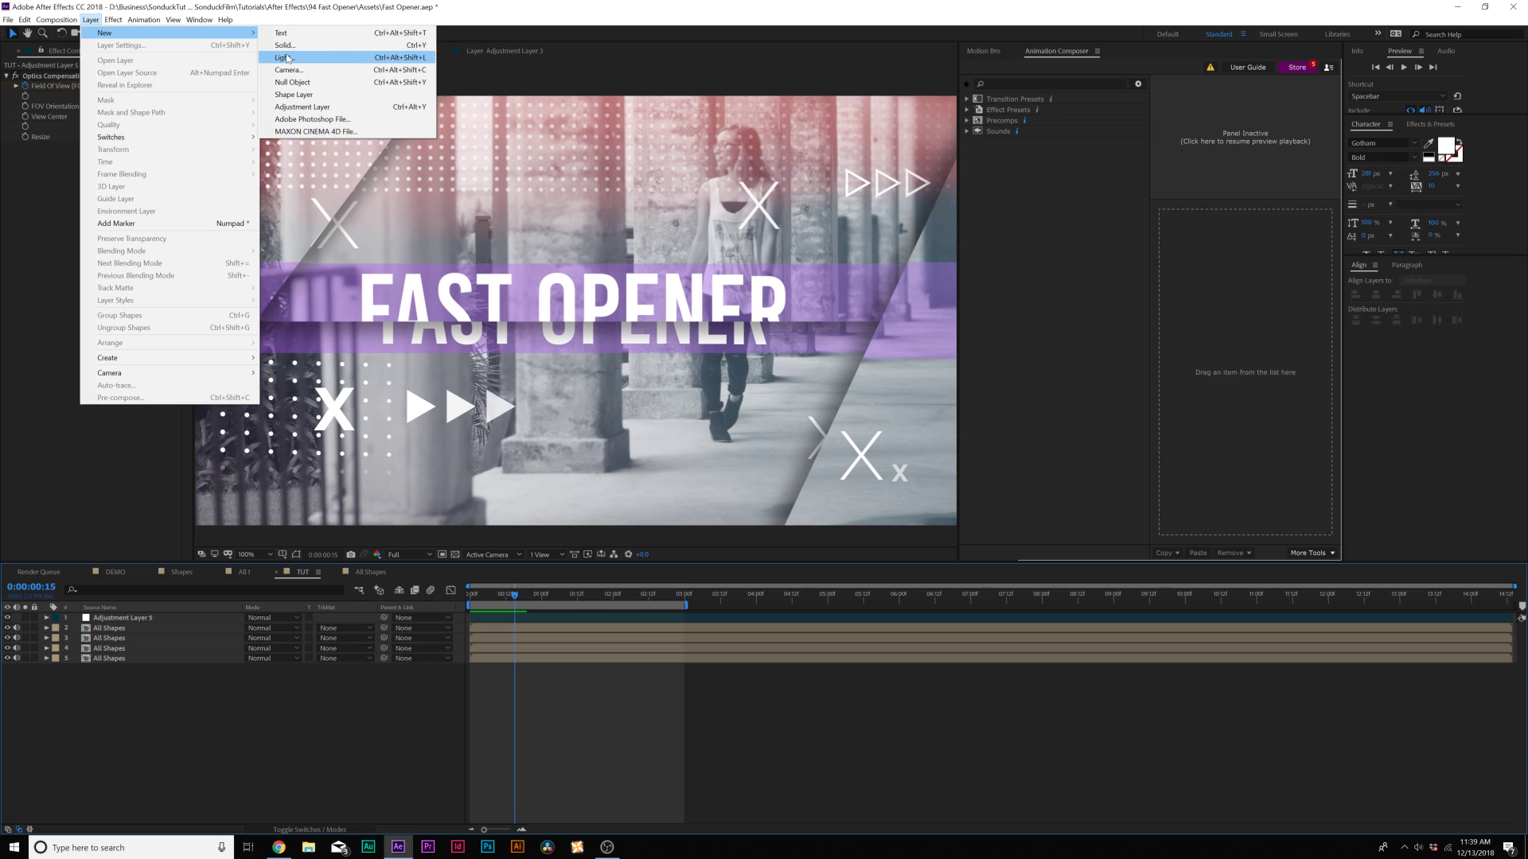
left_click(293, 85)
left_click_drag(119, 692, 207, 630)
left_click_drag(384, 638, 213, 620)
left_click(199, 618)
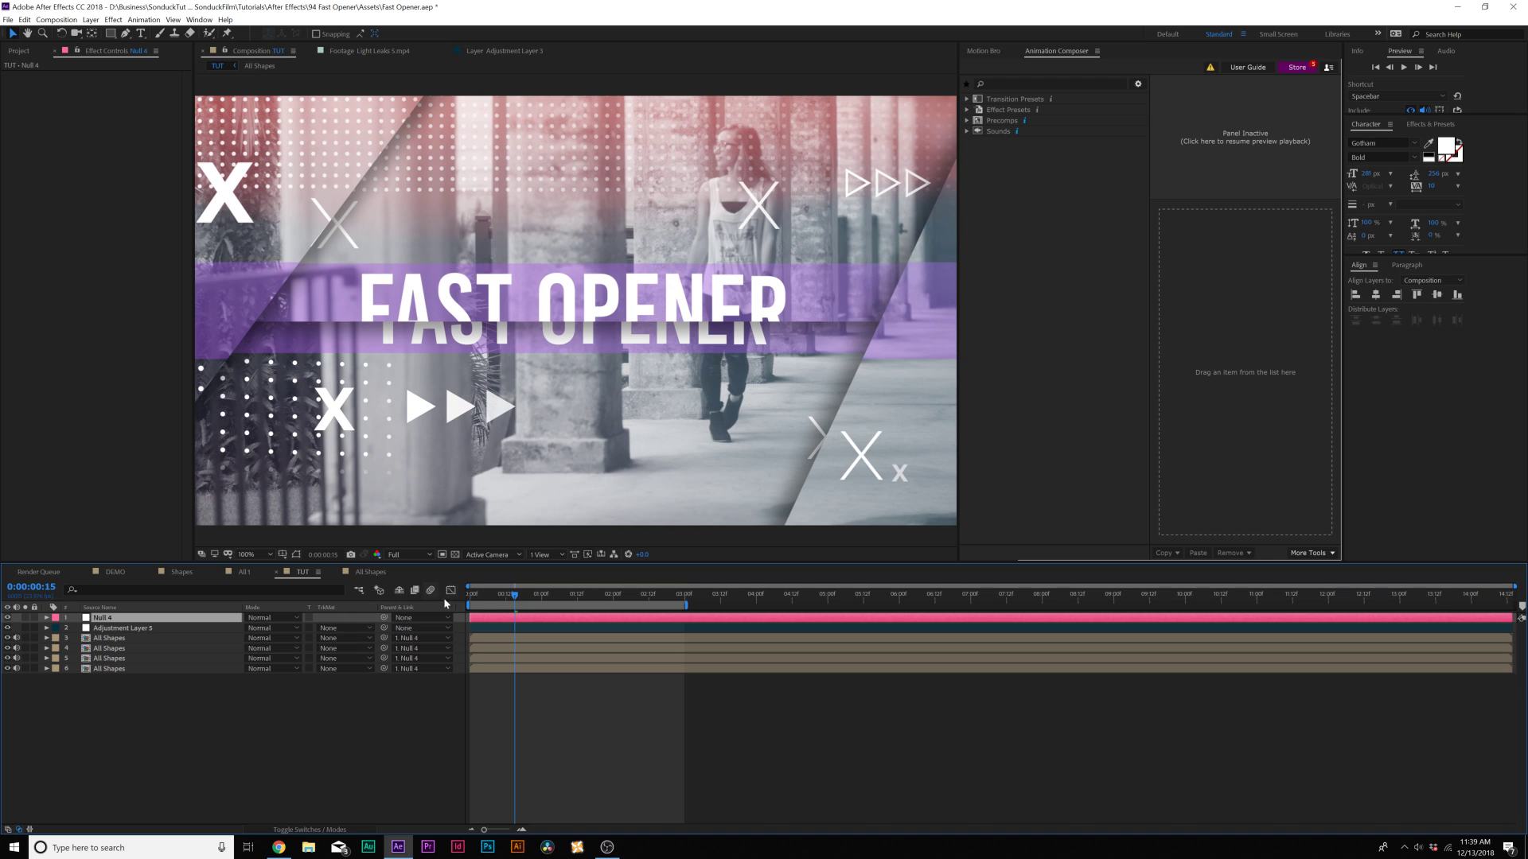
- Keyframe the null's scale from an enlarged size at frame 0 back to 100% around frame 15, and preview the zoom
key("Home")
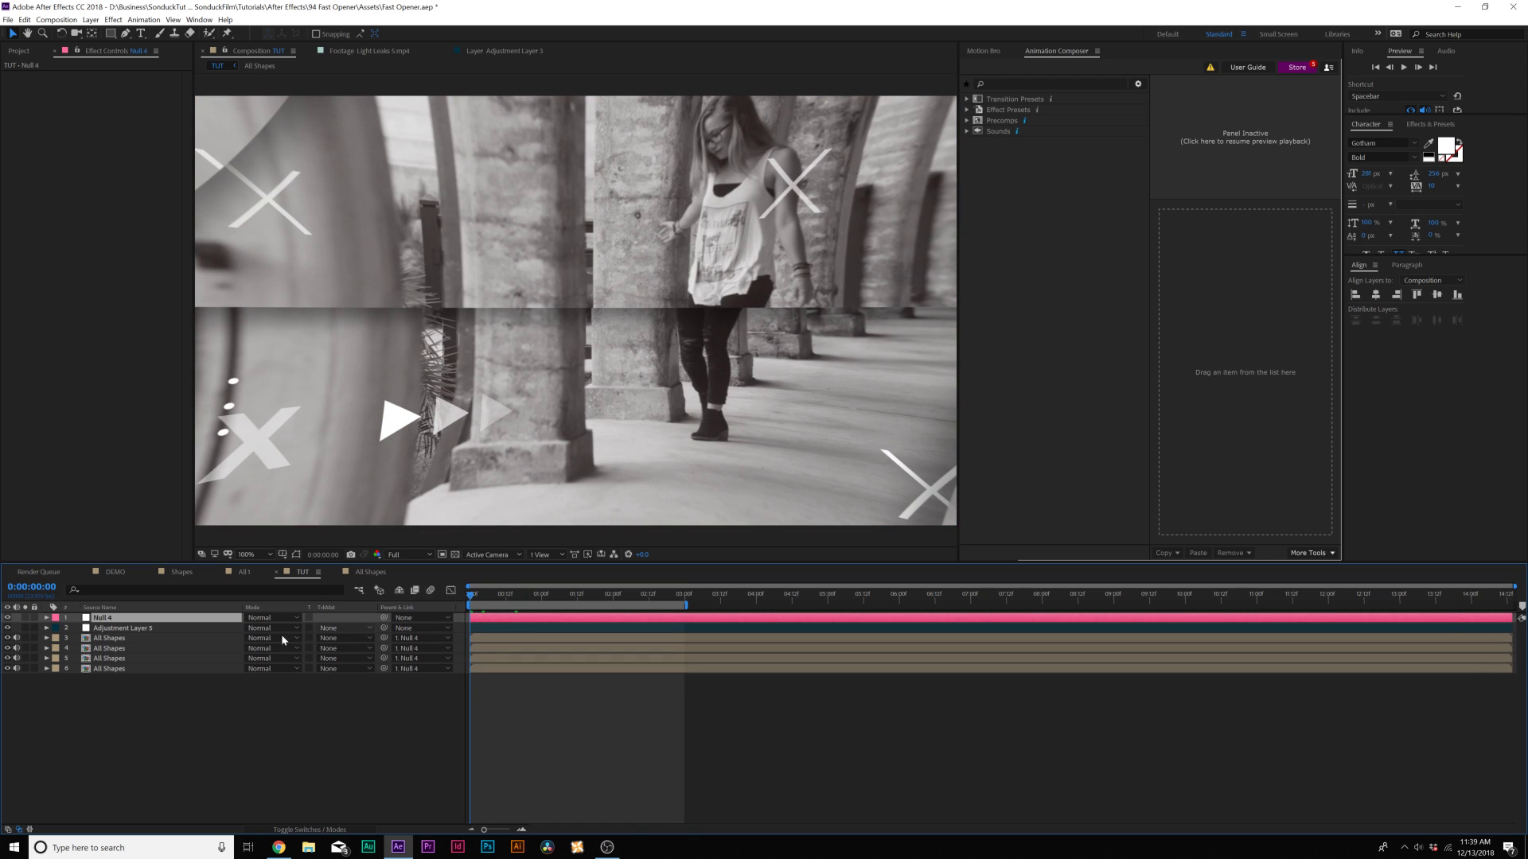
key("s")
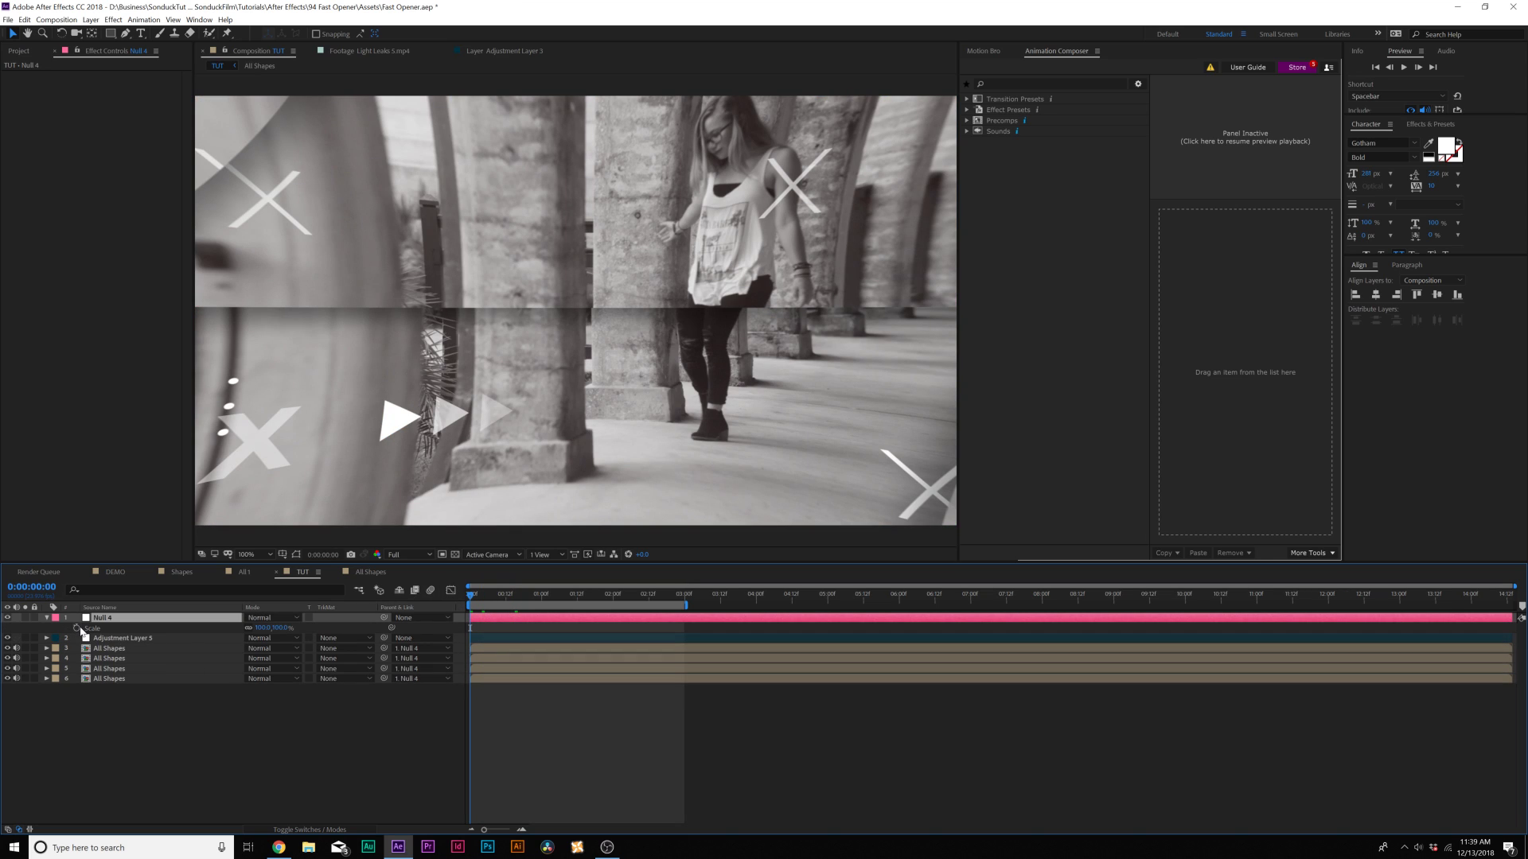
left_click(76, 628)
left_click_drag(494, 628, 514, 628)
left_click_drag(260, 629, 272, 629)
left_click(355, 737)
left_click(514, 628)
mouse_move(471, 601)
left_mouse_down()
mouse_move(511, 599)
mouse_move(478, 599)
mouse_move(509, 598)
mouse_move(478, 599)
mouse_move(491, 599)
left_mouse_up()
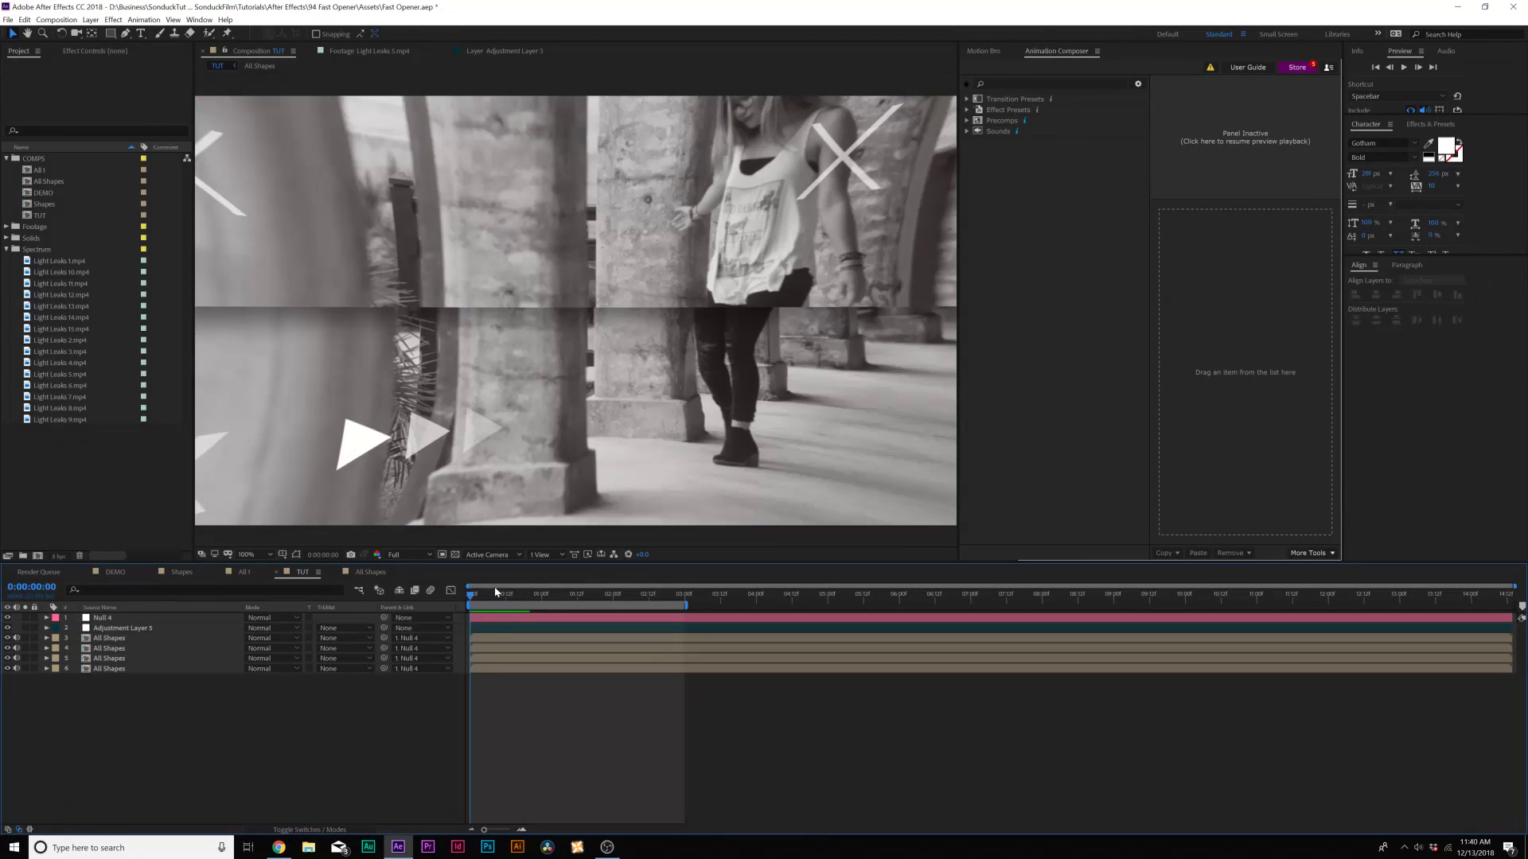
left_click_drag(497, 599, 531, 605)
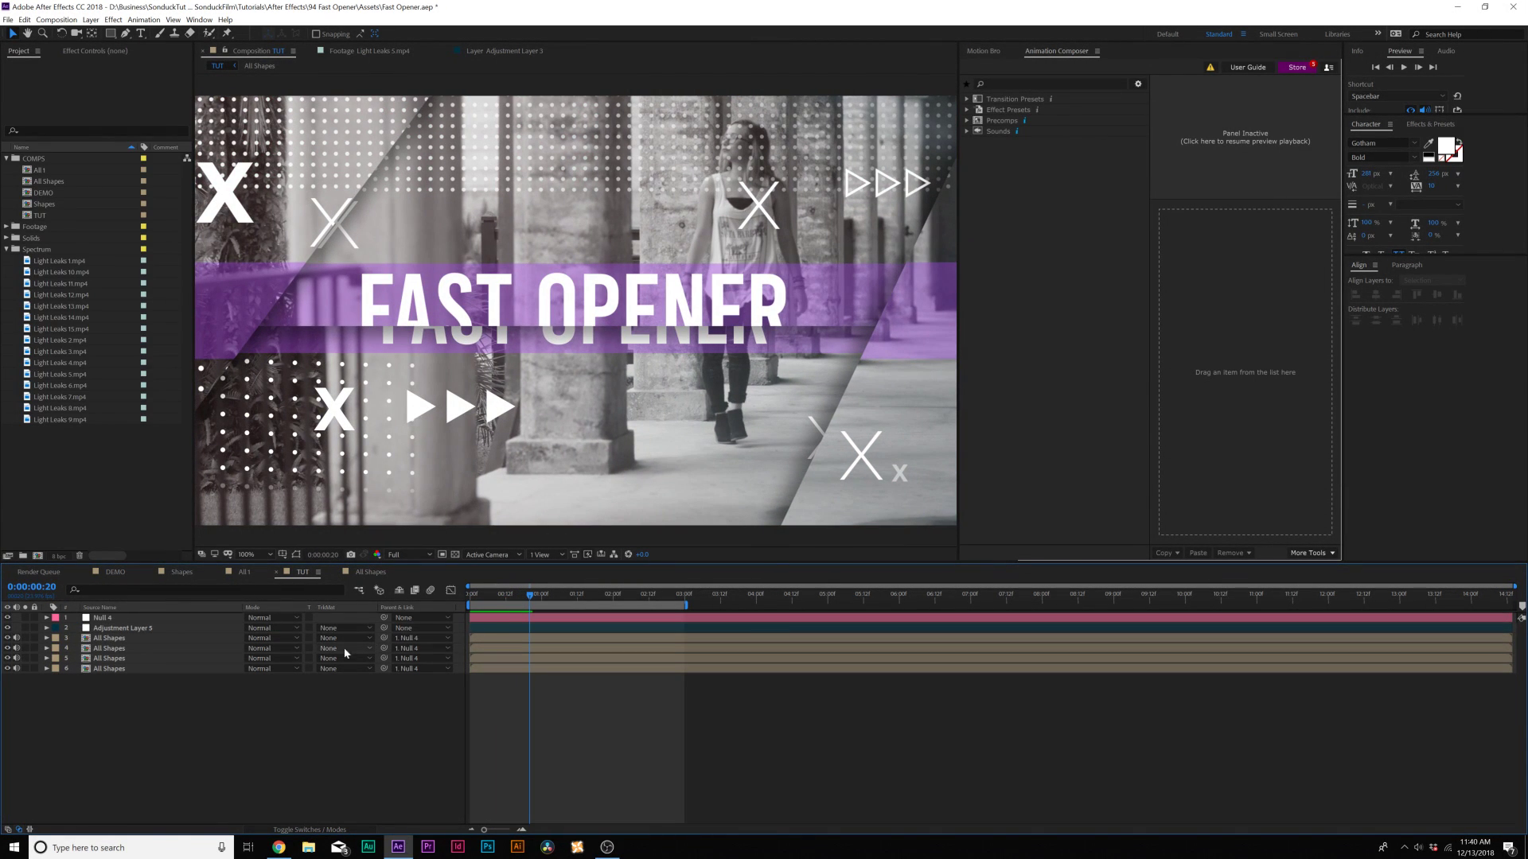
- Pre-compose the null, the adjustment layer and all four All Shapes layers into a composition named All 2
left_click_drag(108, 751, 142, 617)
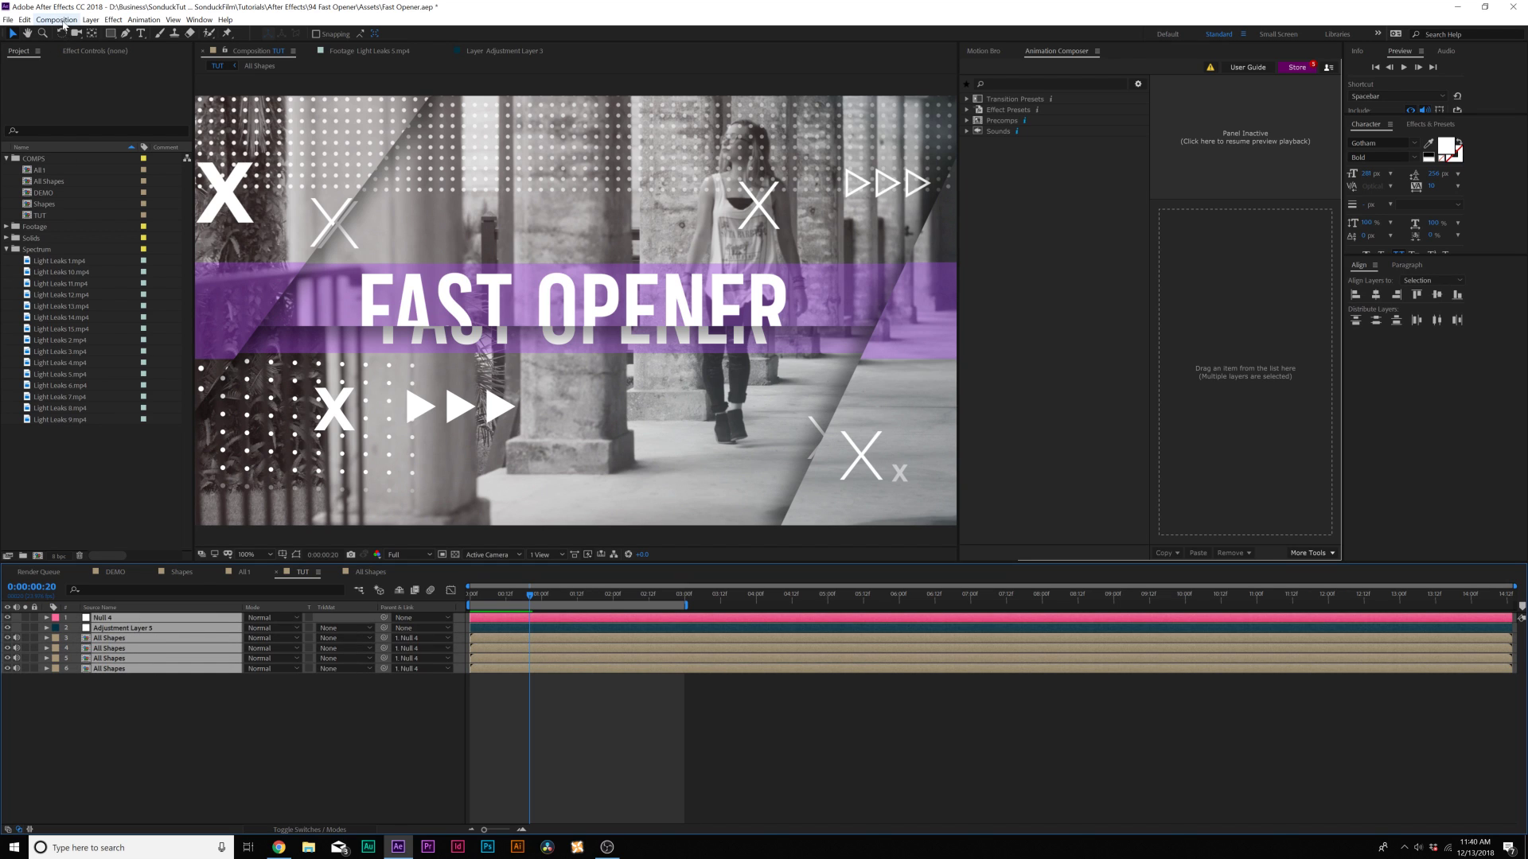
left_click(91, 19)
left_click(120, 397)
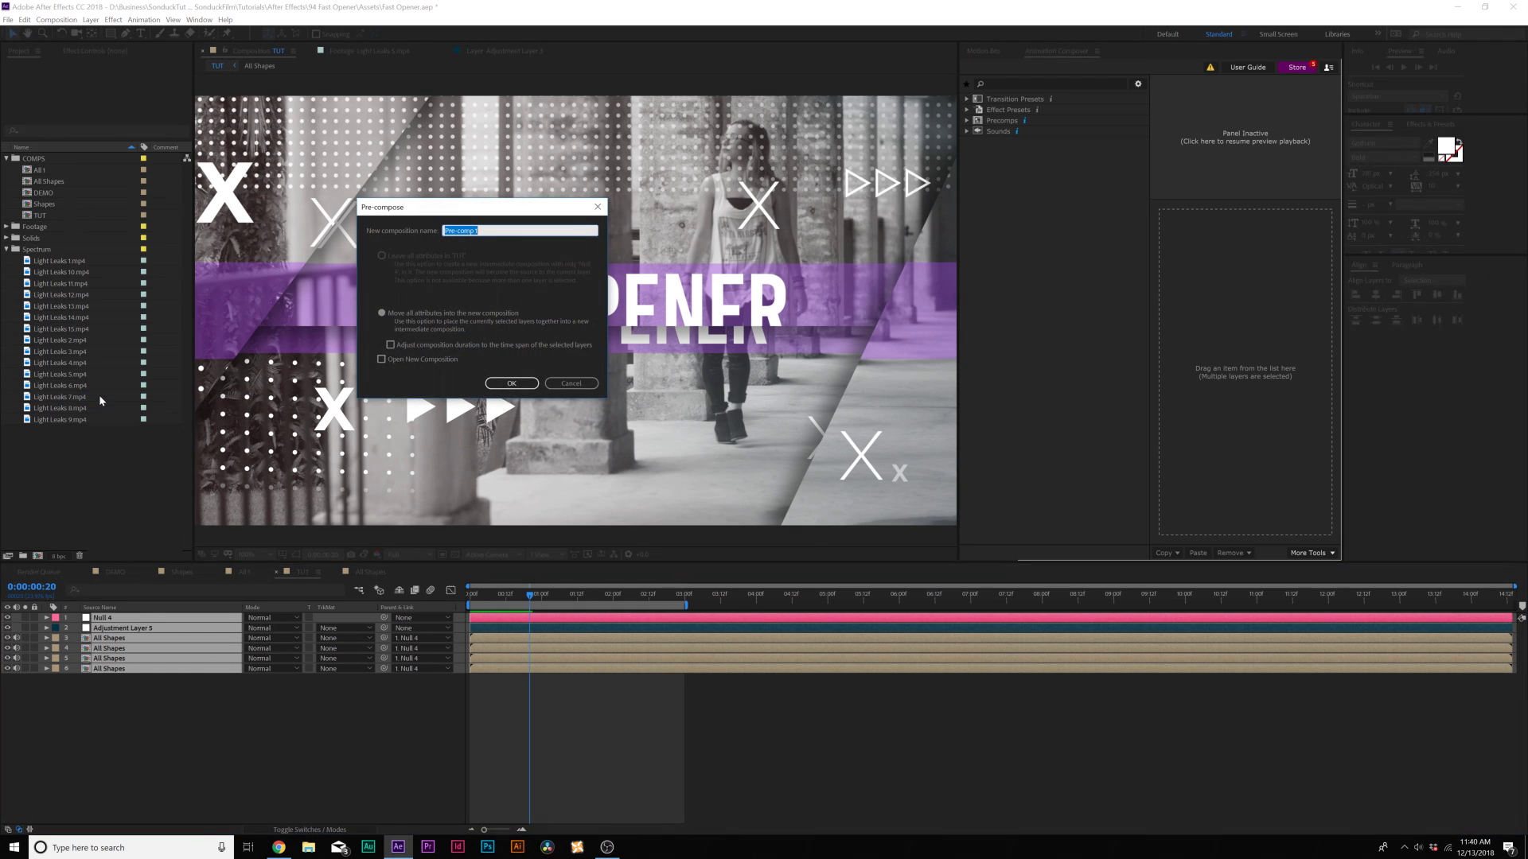
type("All 2")
key("Return")
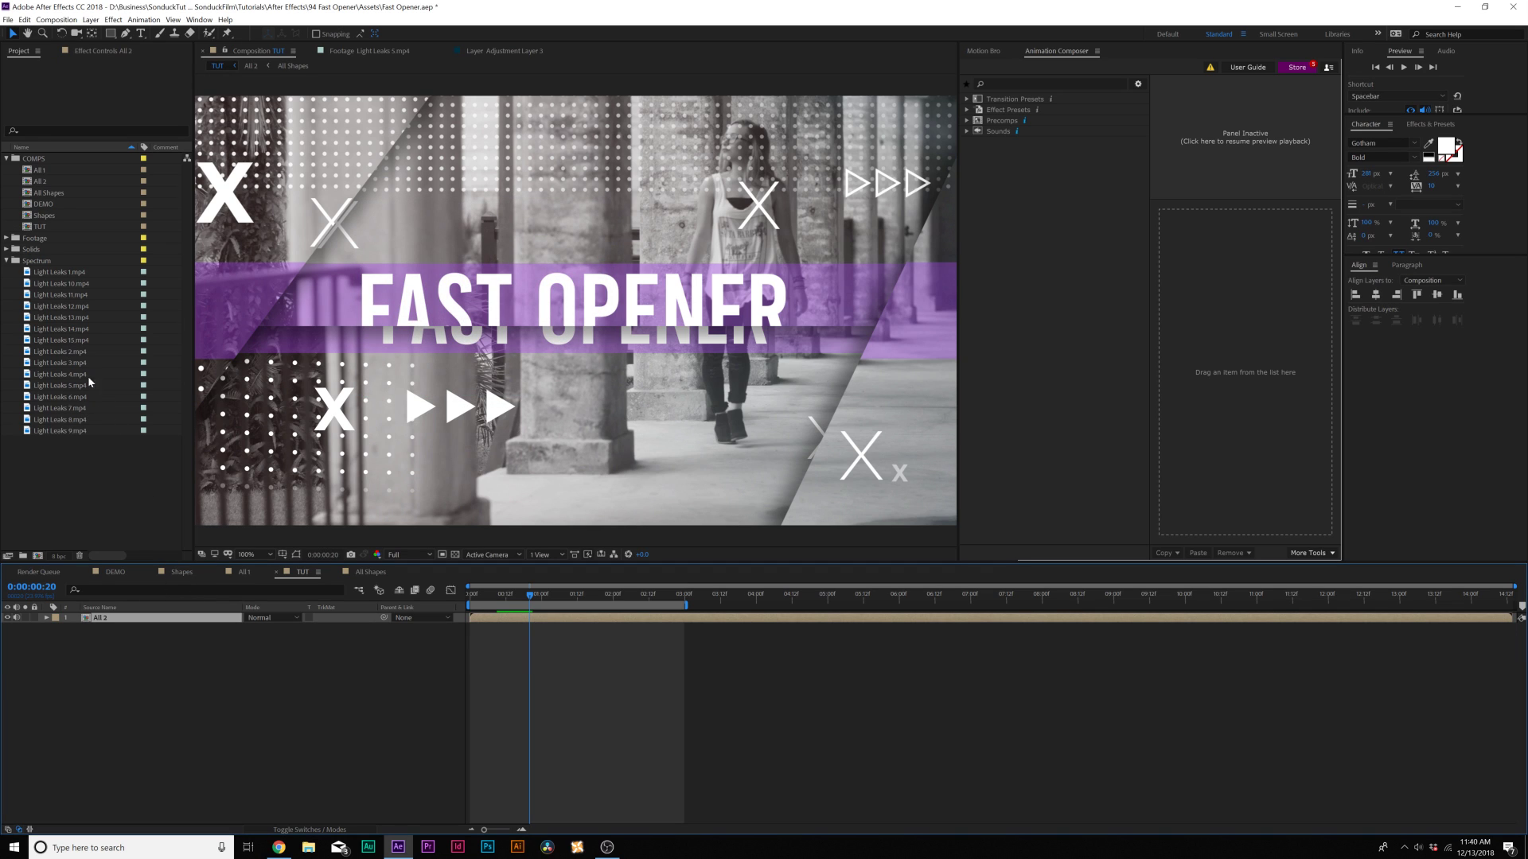
- Glance at the DEMO composition, and place the All 1 composition above All 2 in TUT
left_click(117, 573)
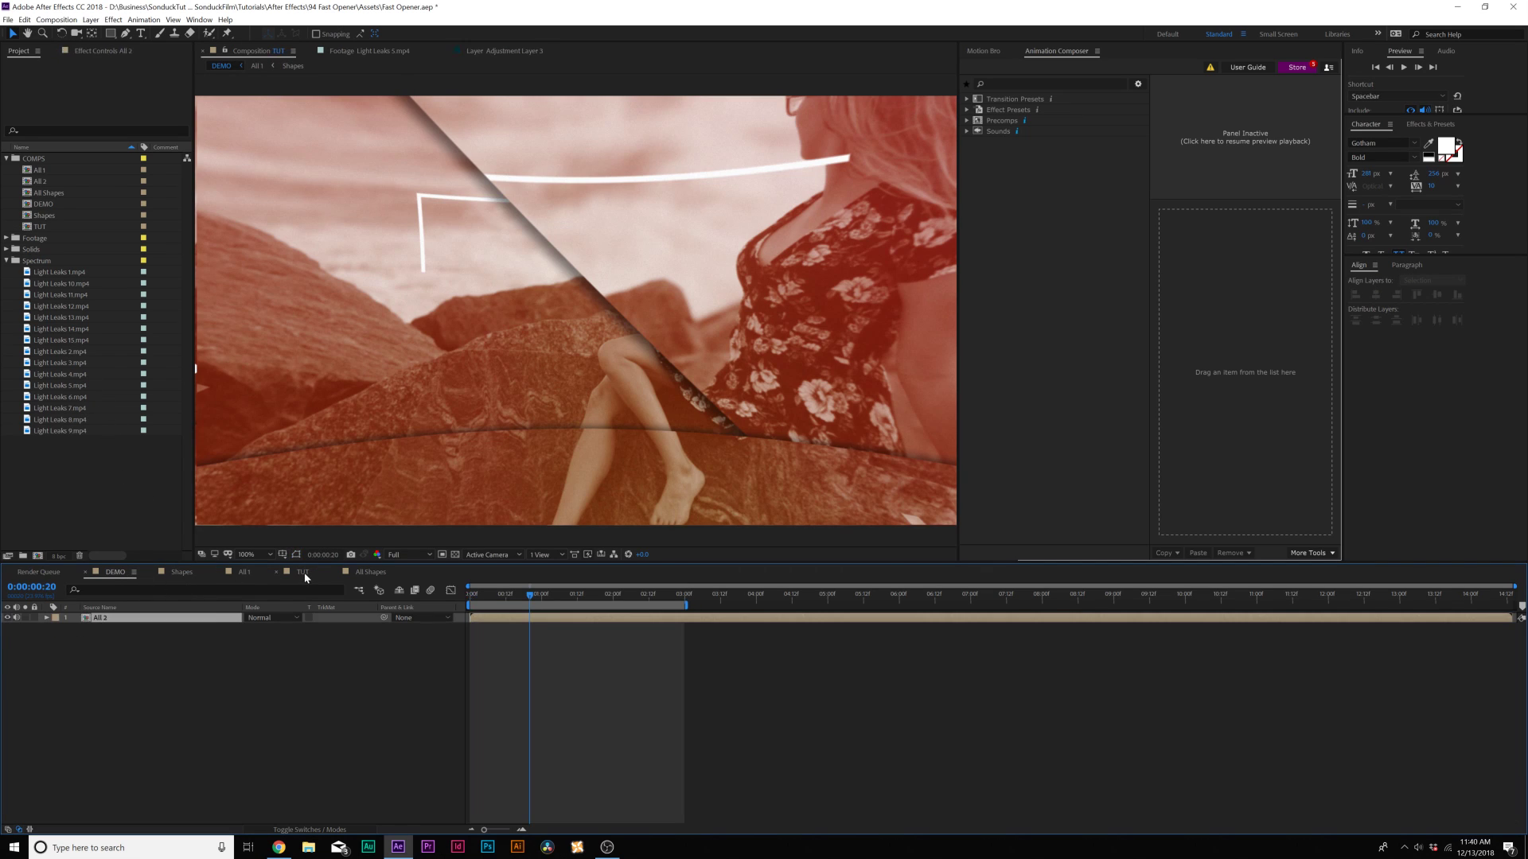
left_click(302, 573)
left_click_drag(39, 169, 143, 619)
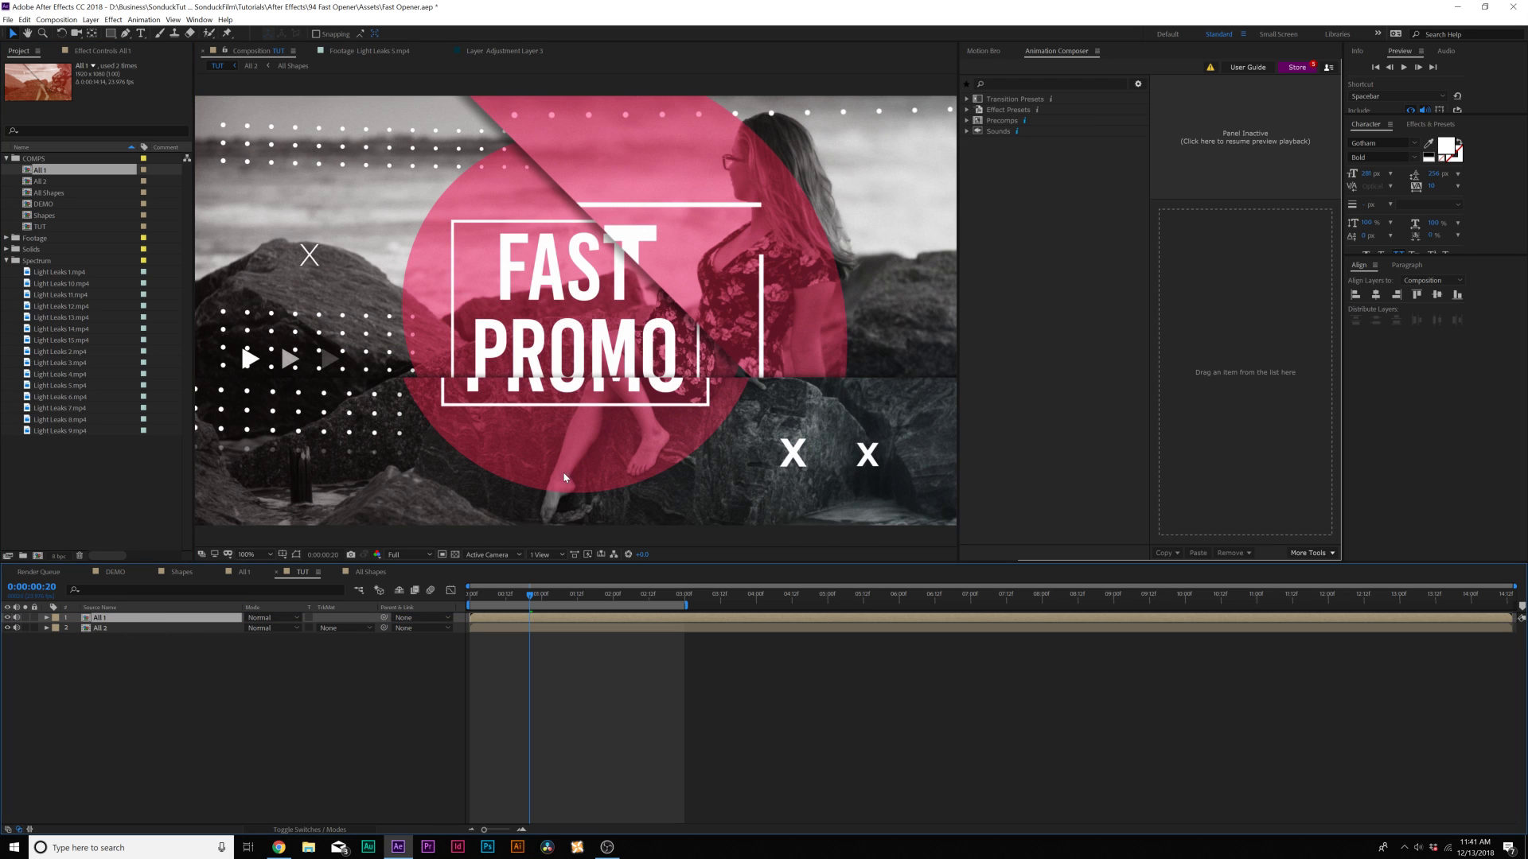
- Shift the All 2 layer along the timeline to start at about 0:00:02:13
left_click(503, 628)
left_click_drag(500, 633, 637, 594)
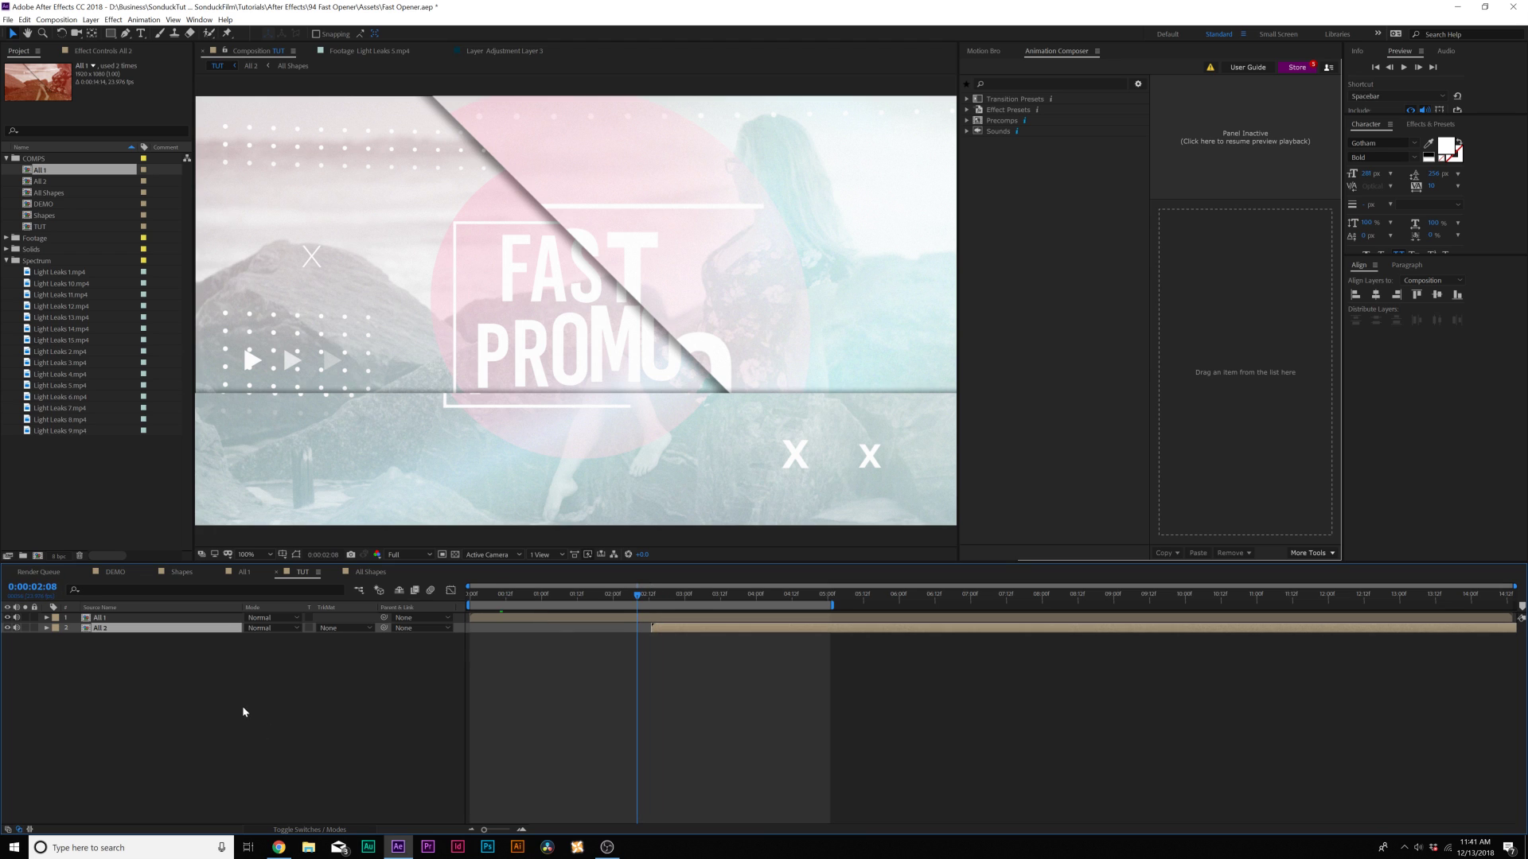
left_click(242, 705)
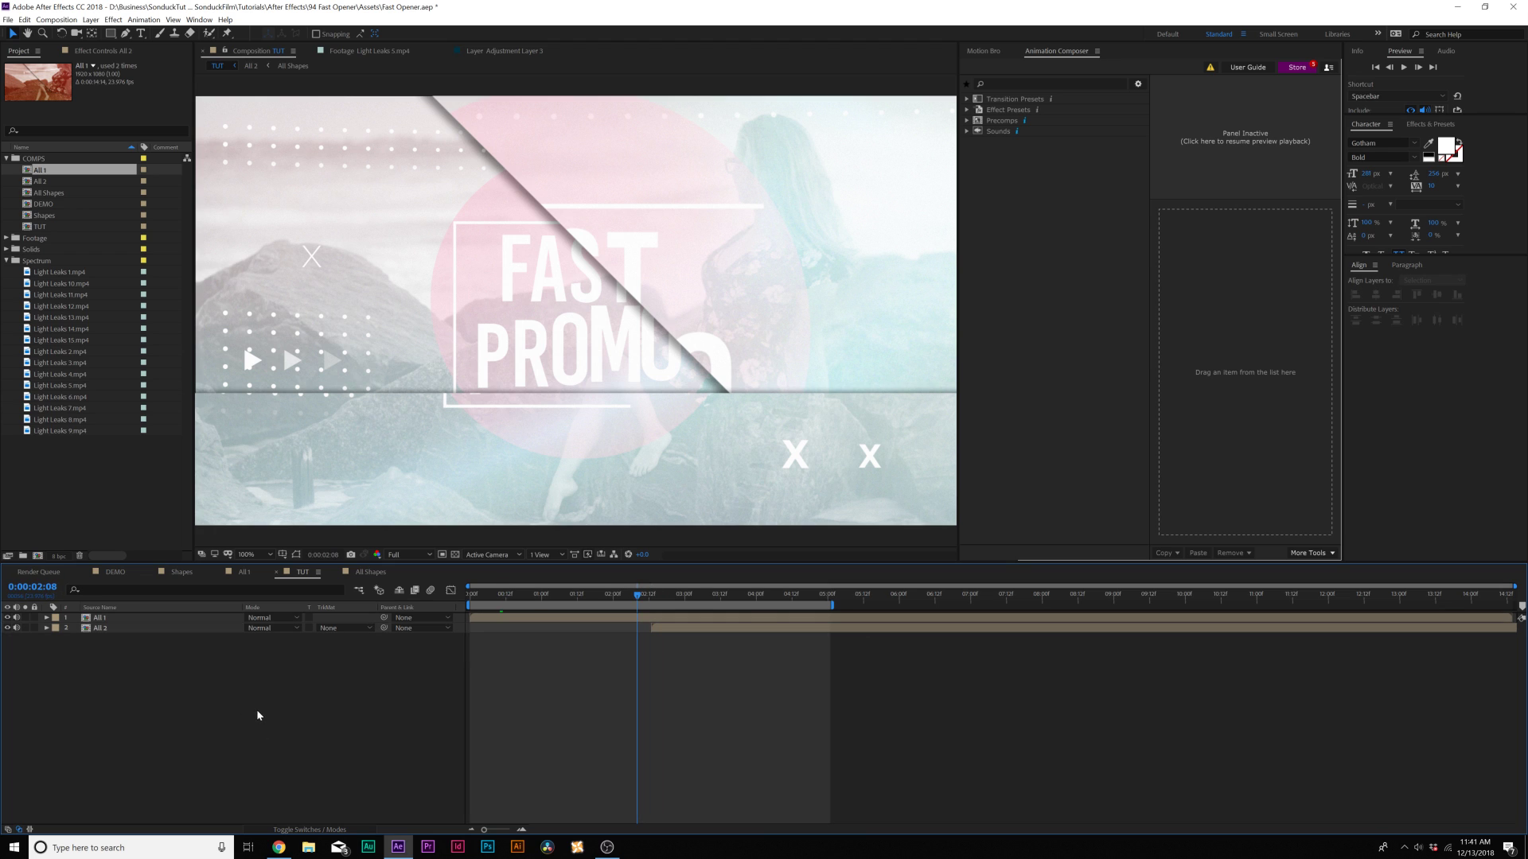
- Trim the All 1 layer to end at 0:00:02:13, where All 2 begins
left_click(652, 595)
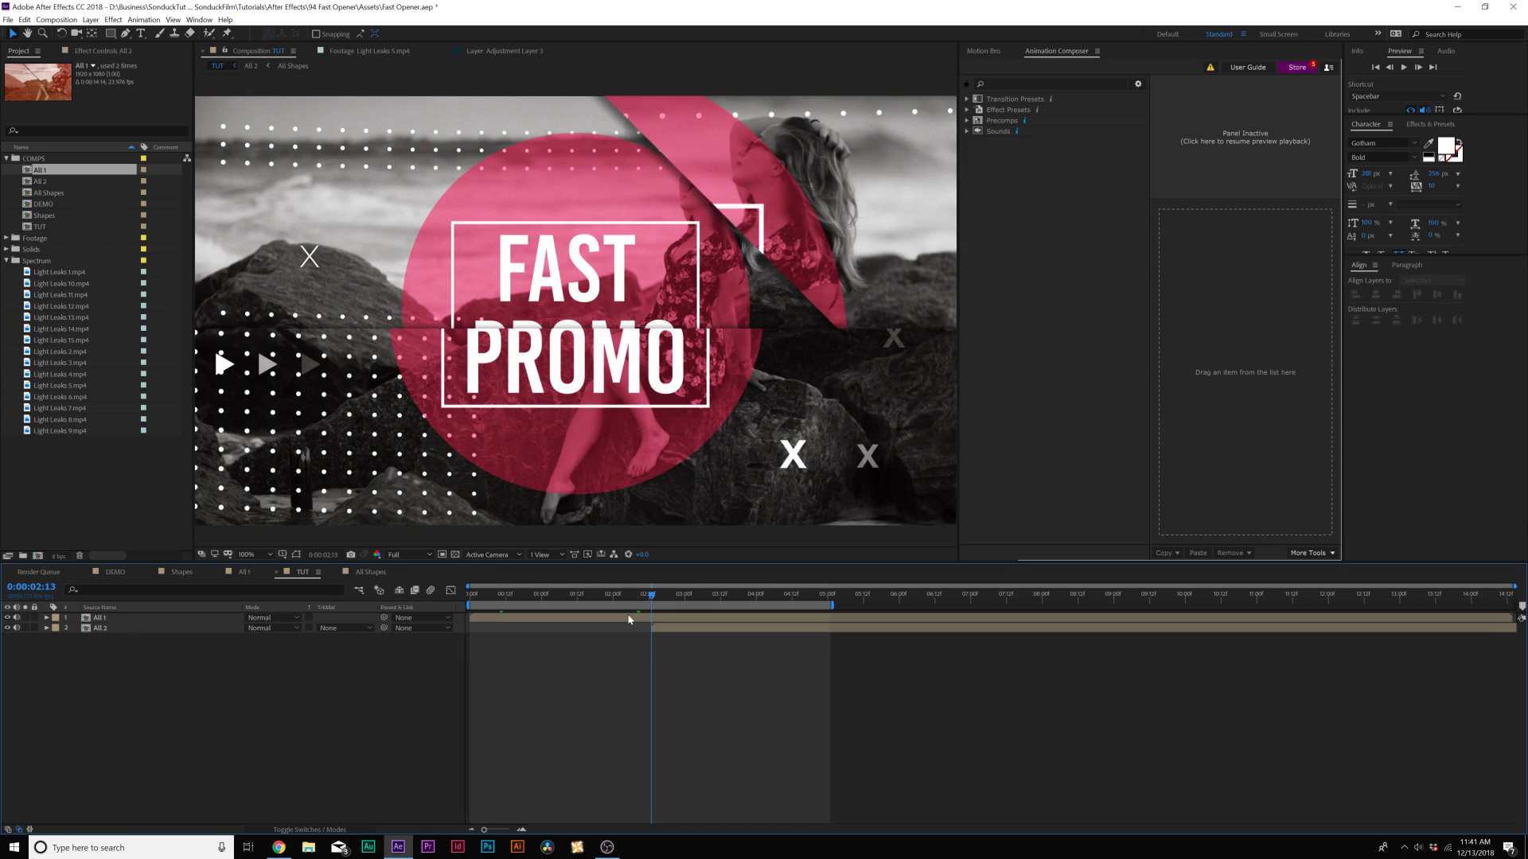
left_click(628, 620)
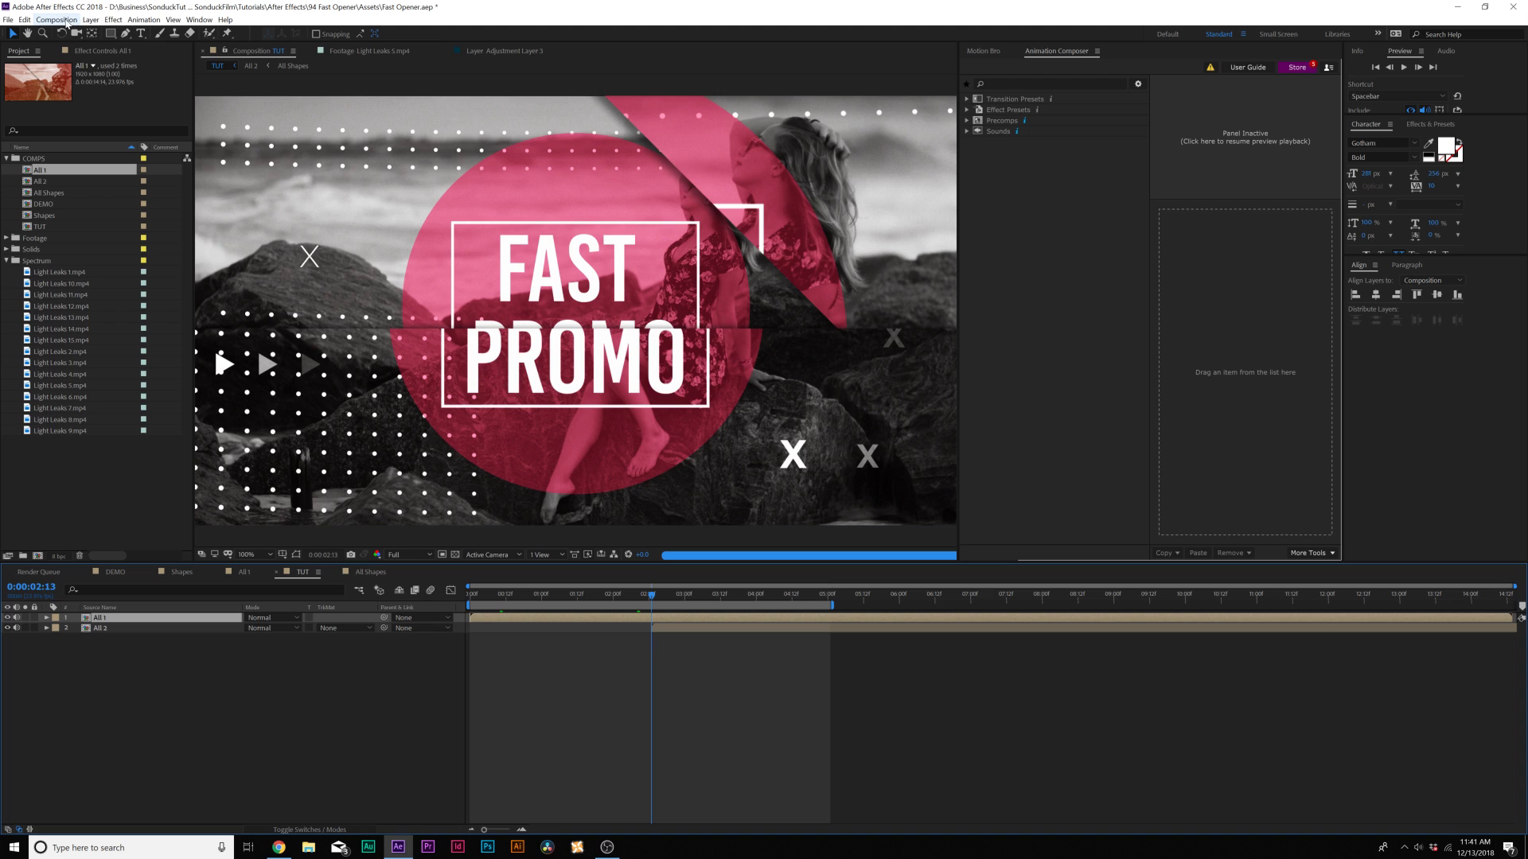
left_click(24, 20)
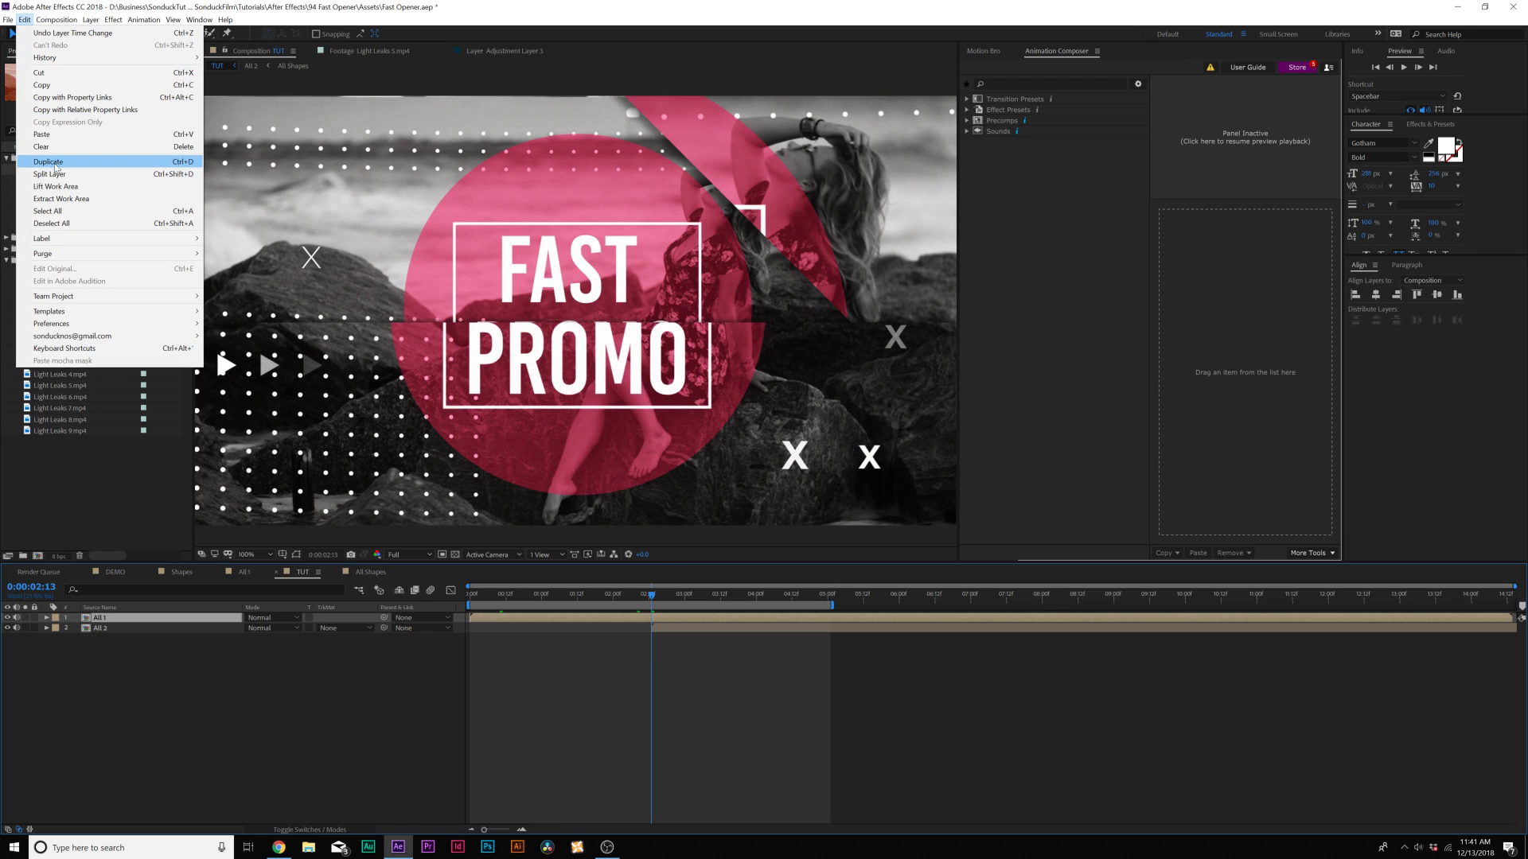
left_click(215, 342)
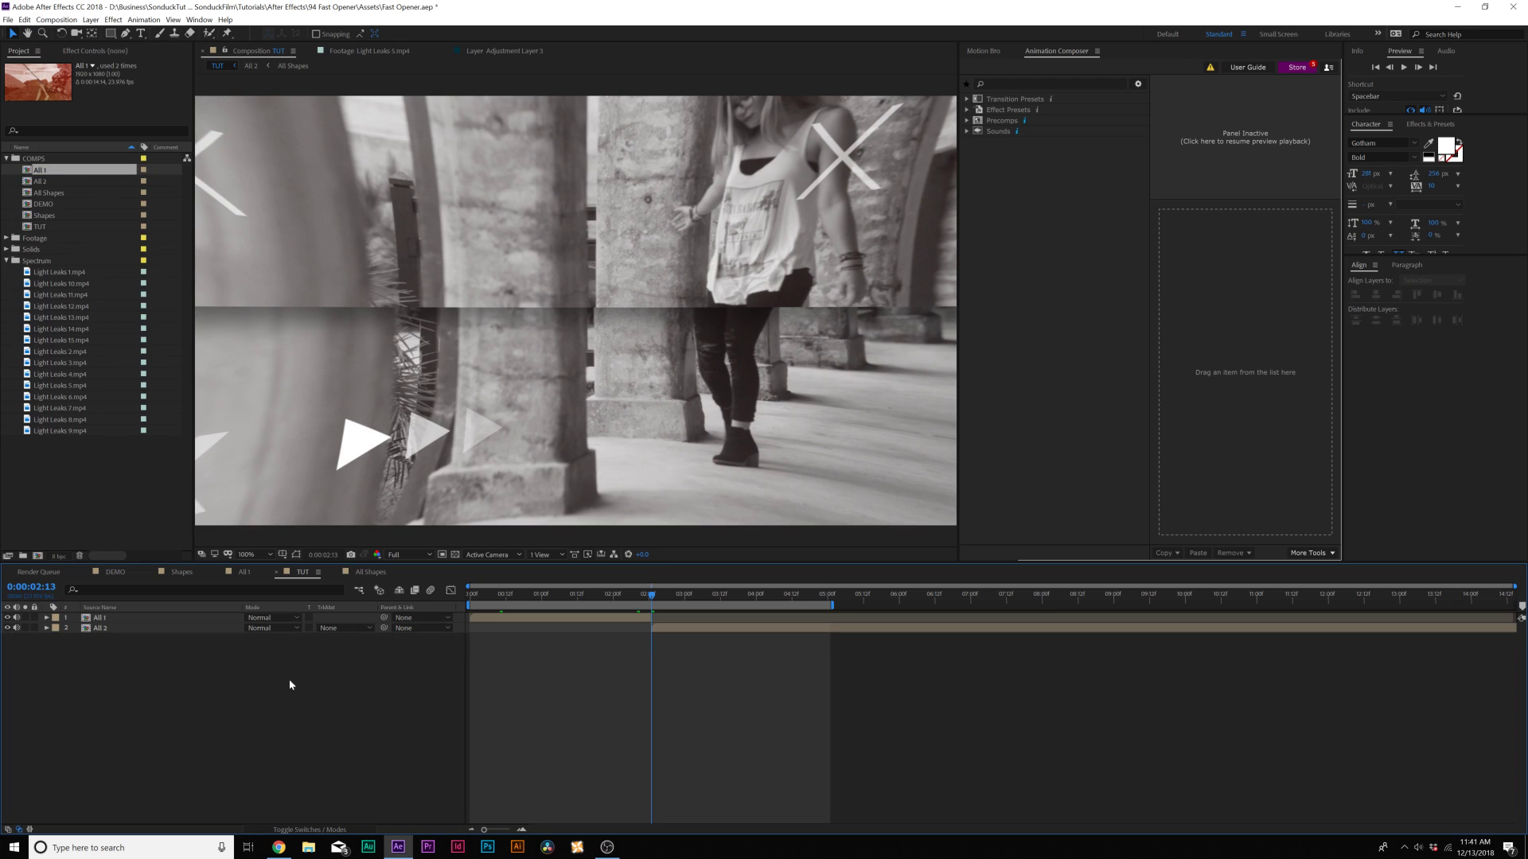
left_click_drag(651, 595, 647, 593)
- Create a null object in TUT and parent the All 1 and All 2 layers to it
left_click(91, 20)
mouse_move(238, 33)
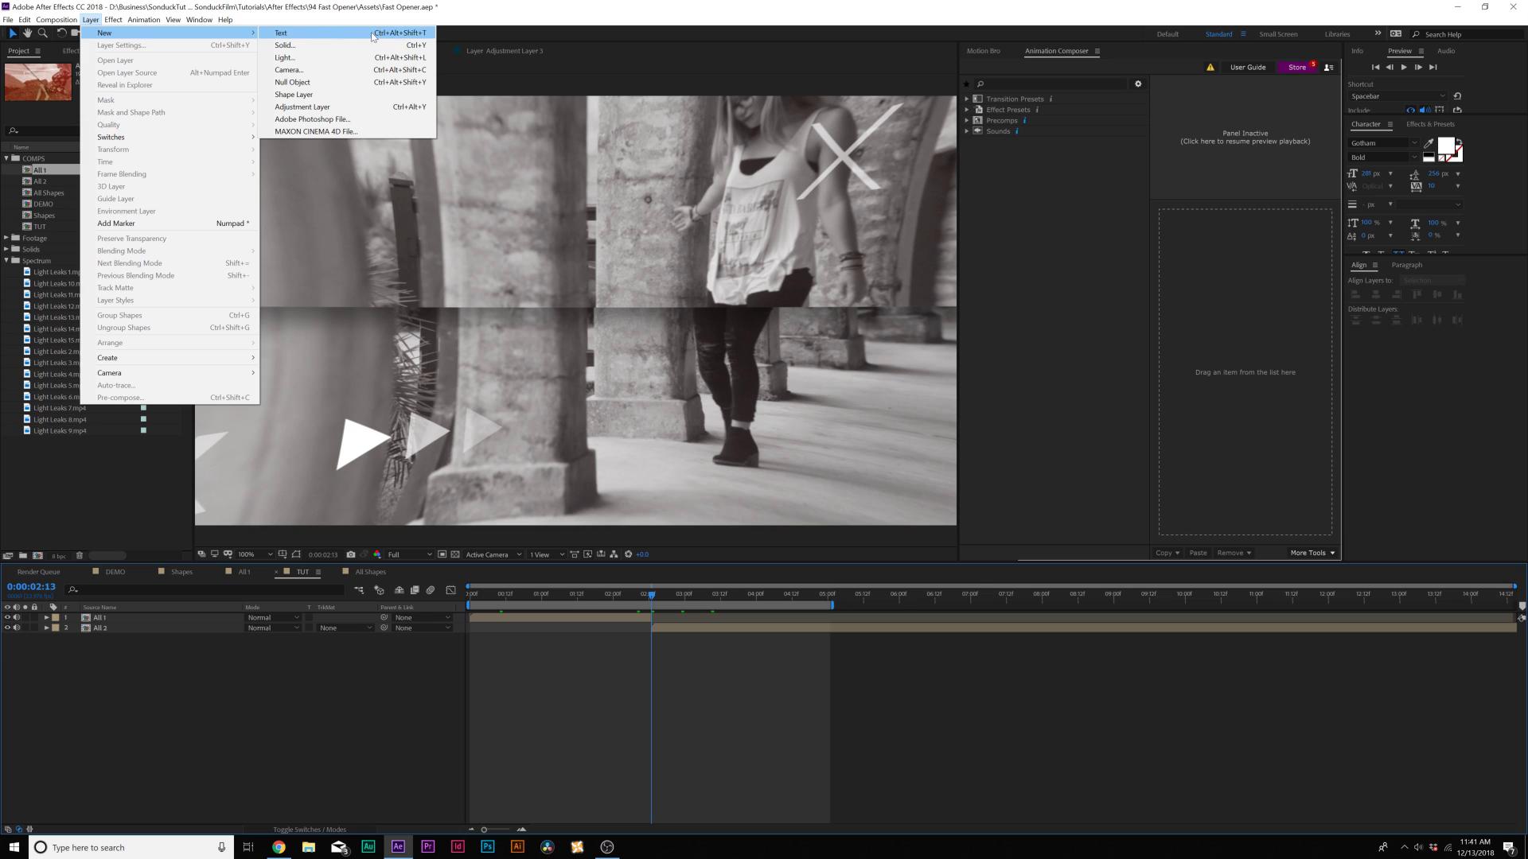
left_click(292, 82)
left_click(98, 638)
left_click_drag(95, 639, 97, 627)
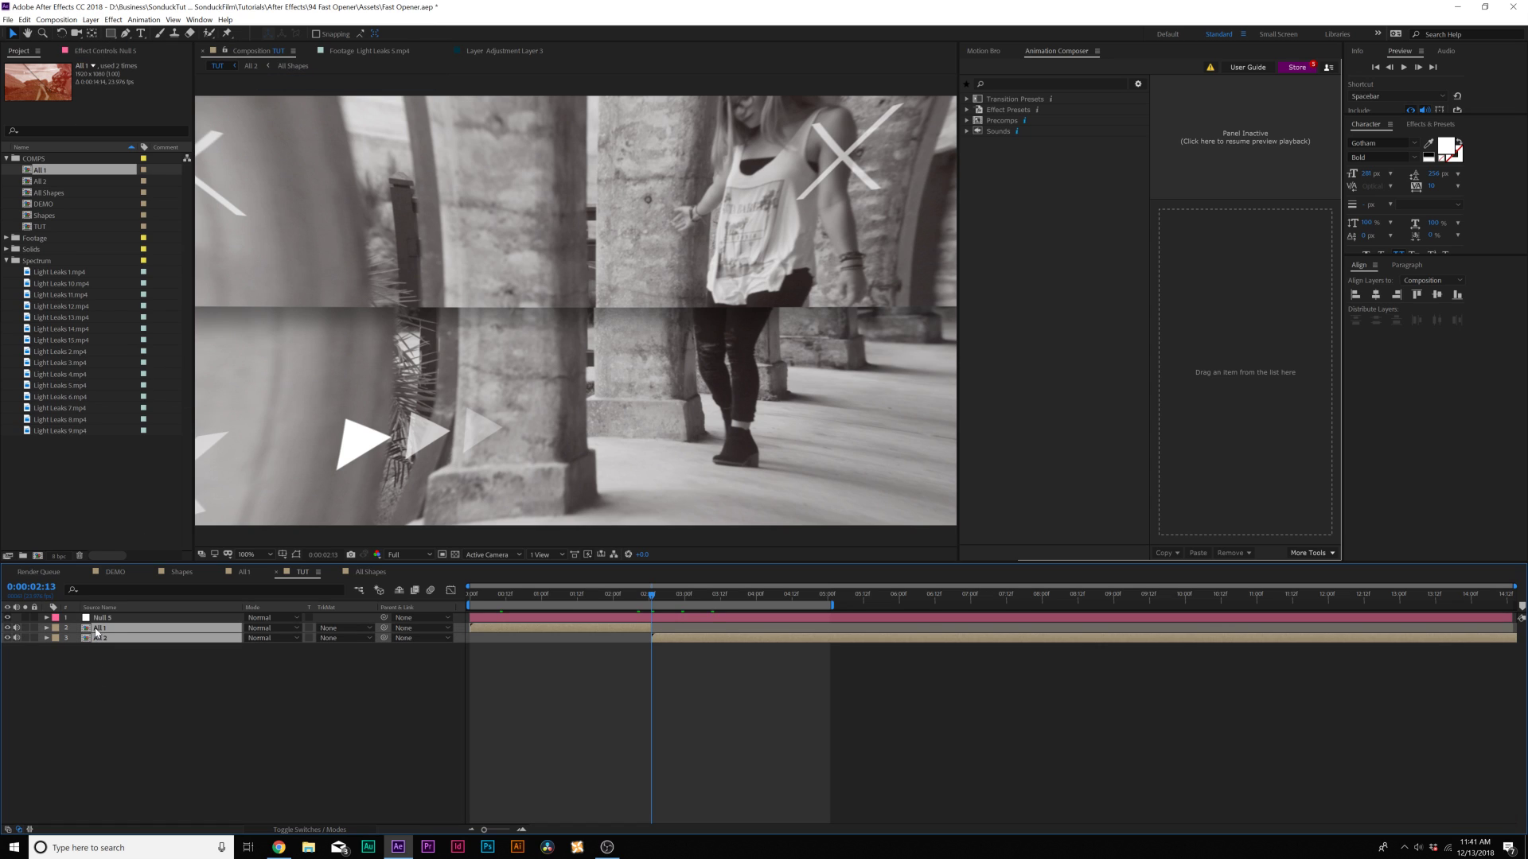
left_click_drag(385, 627, 102, 617)
left_click(102, 617)
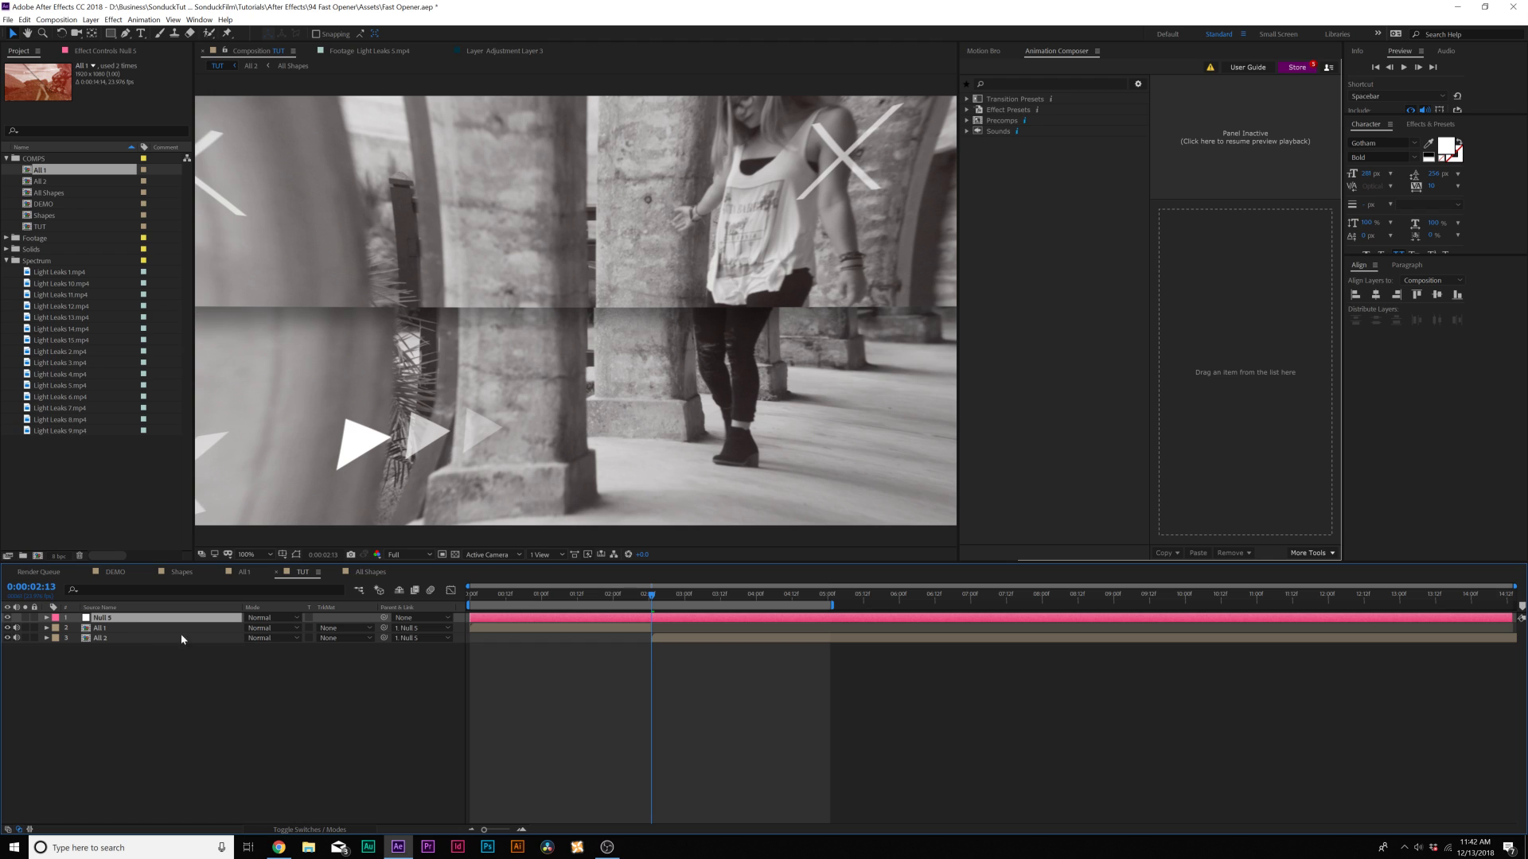
- Reveal the null's position and scale, and set starting keyframes for both at 0:00:02:04
key("p")
key("shift+s")
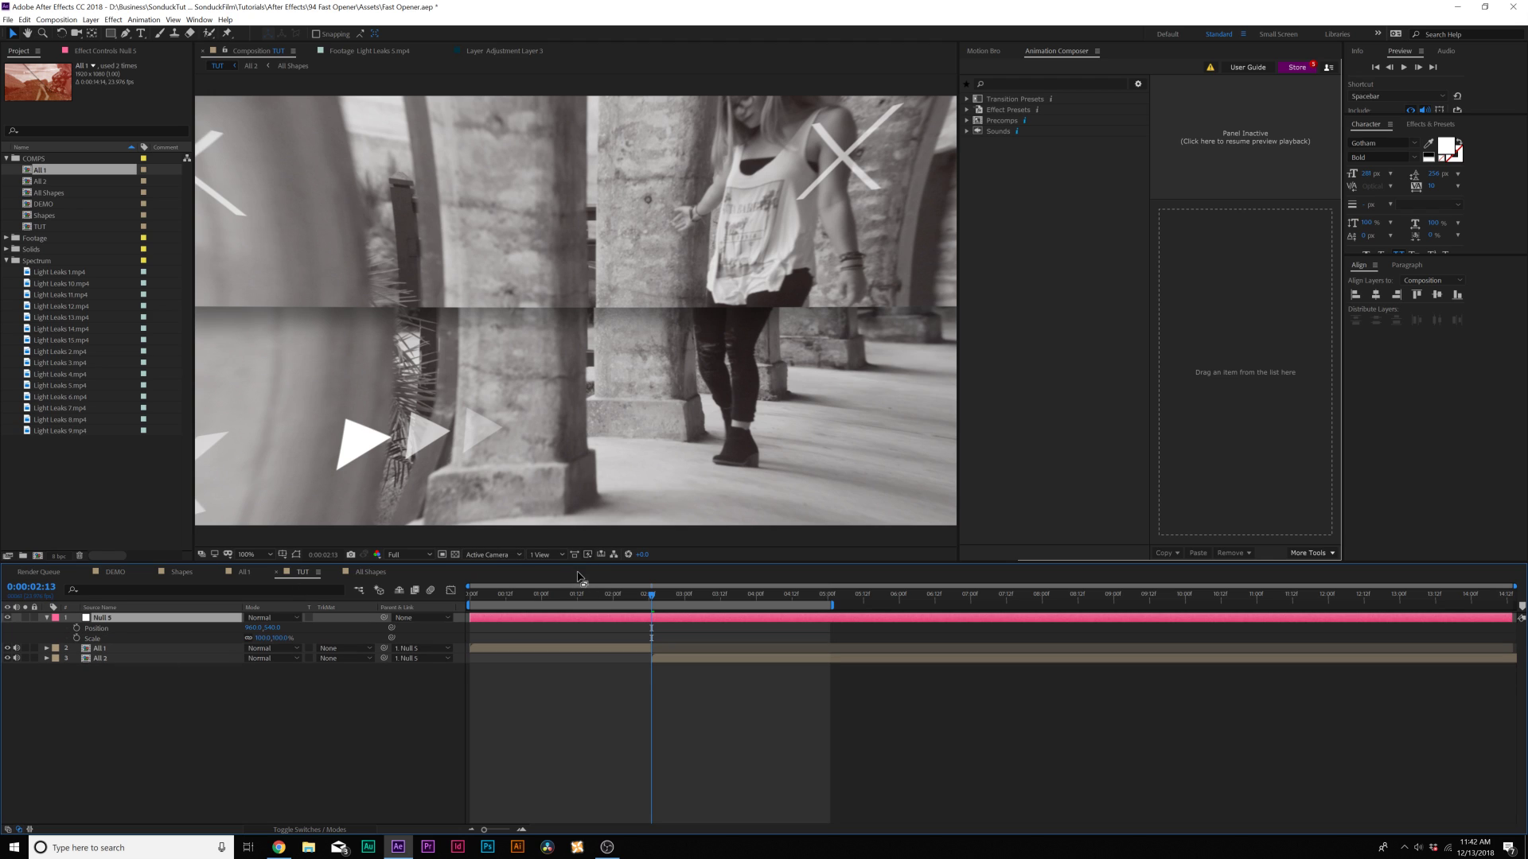
left_click_drag(635, 594, 625, 595)
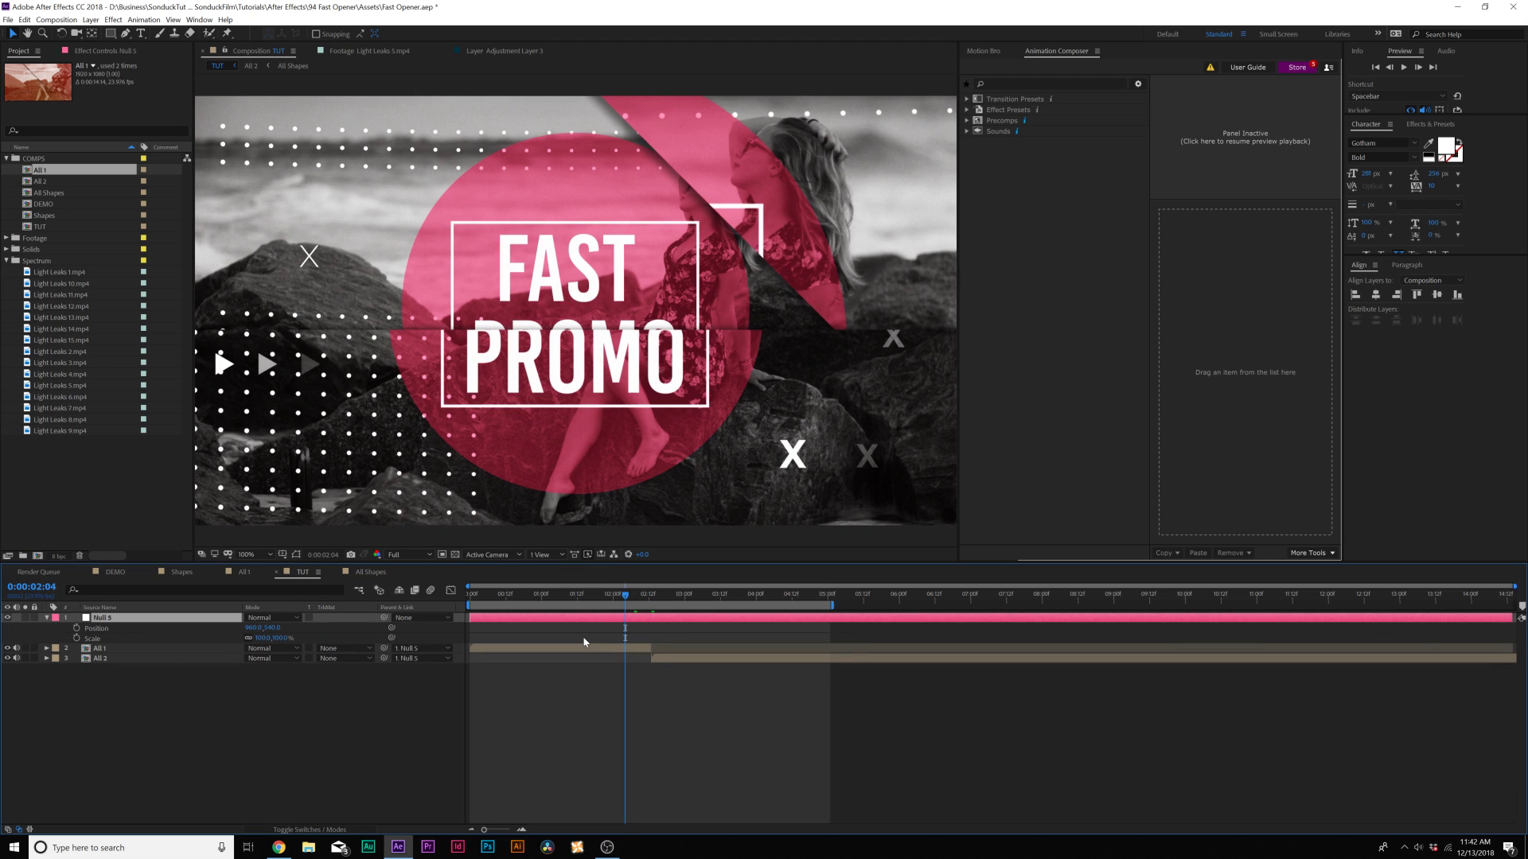
left_click(76, 628)
left_click(76, 638)
- Add position and scale keyframes to the null at 0:00:02:22, and lower its Y position until the scene leaves the frame
left_click_drag(626, 595, 678, 597)
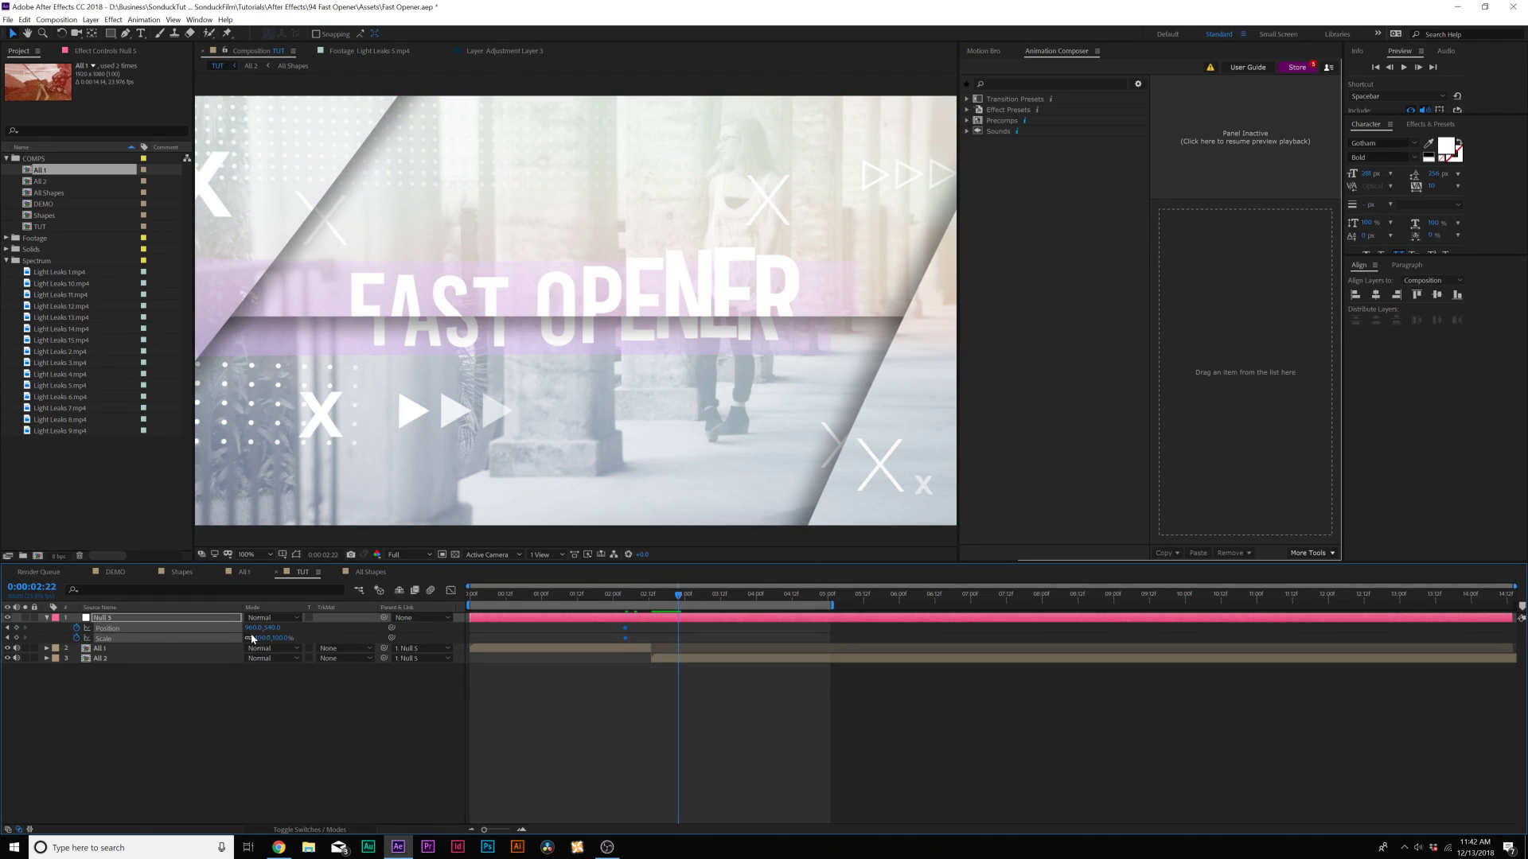
left_click(270, 694)
left_click(16, 628)
left_click(16, 637)
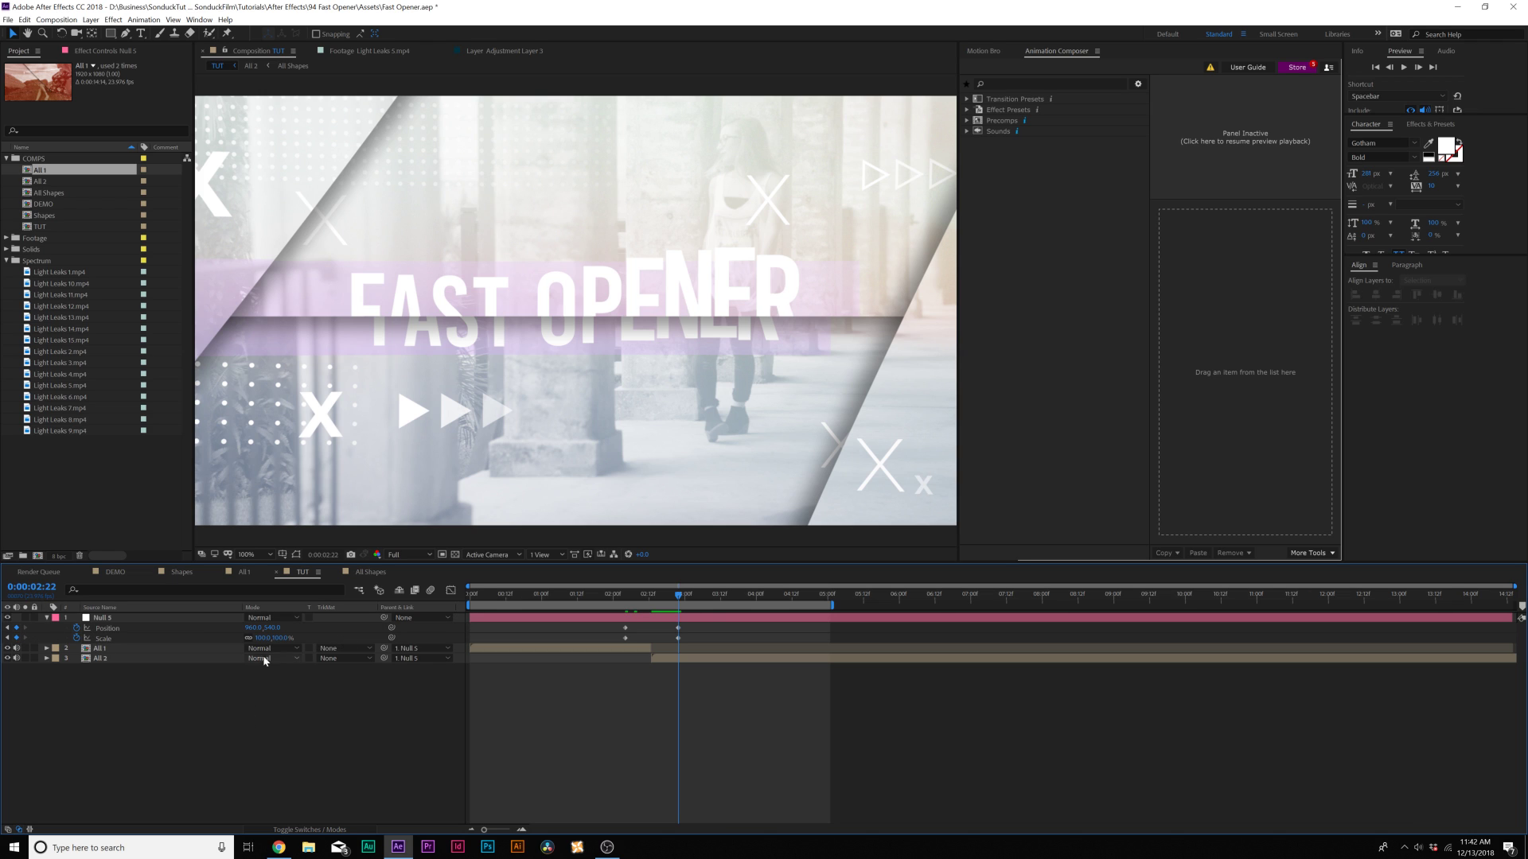
left_click_drag(272, 628, 168, 639)
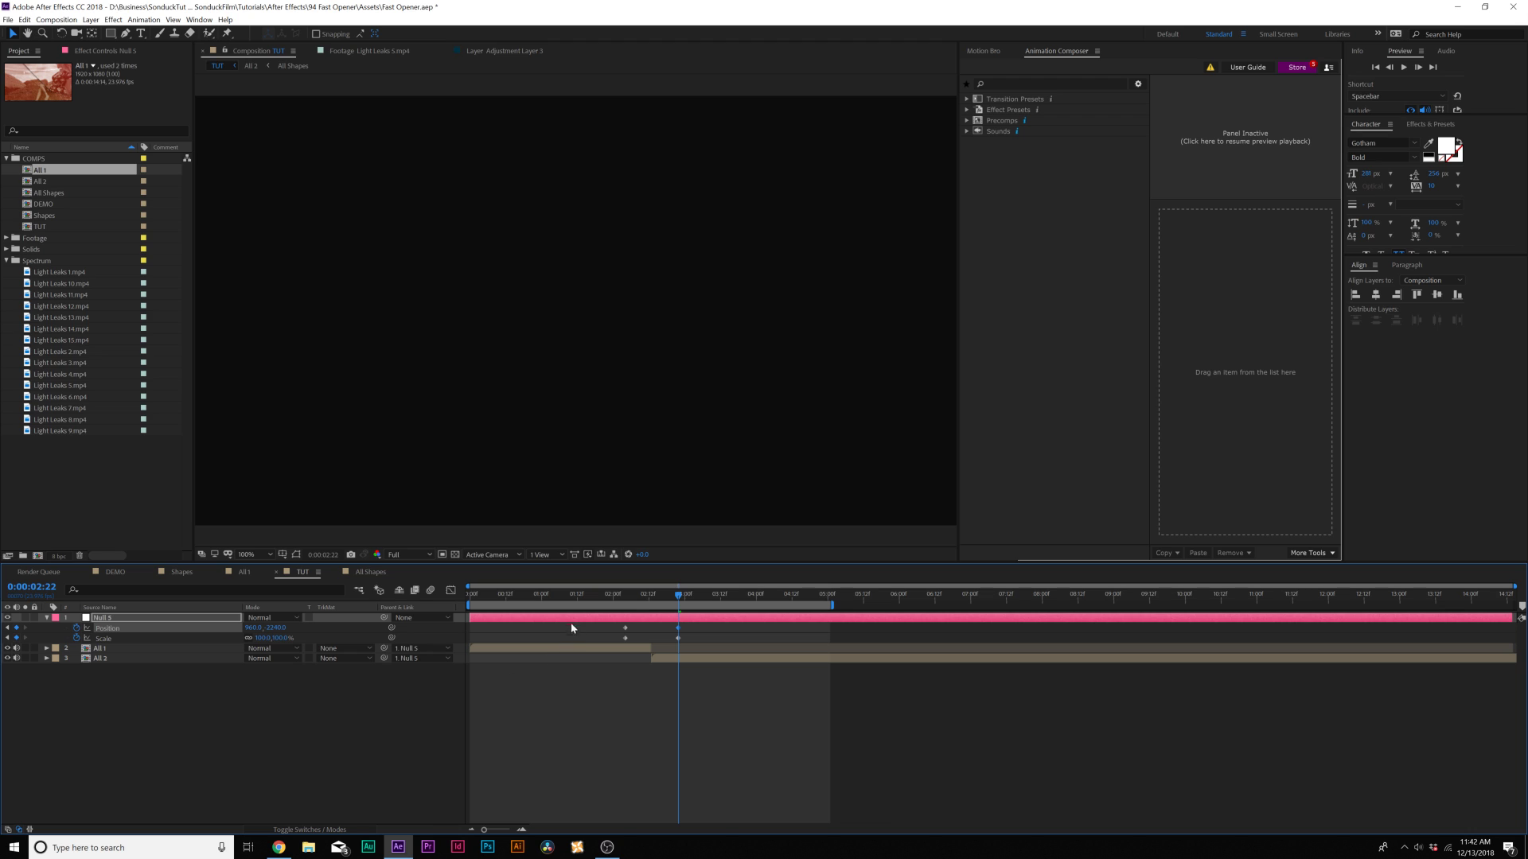
- Keyframe the null's scale at 90% at 0:00:02:13, the cut between the two scenes
left_click(652, 597)
left_click_drag(266, 639, 261, 640)
left_click(342, 689)
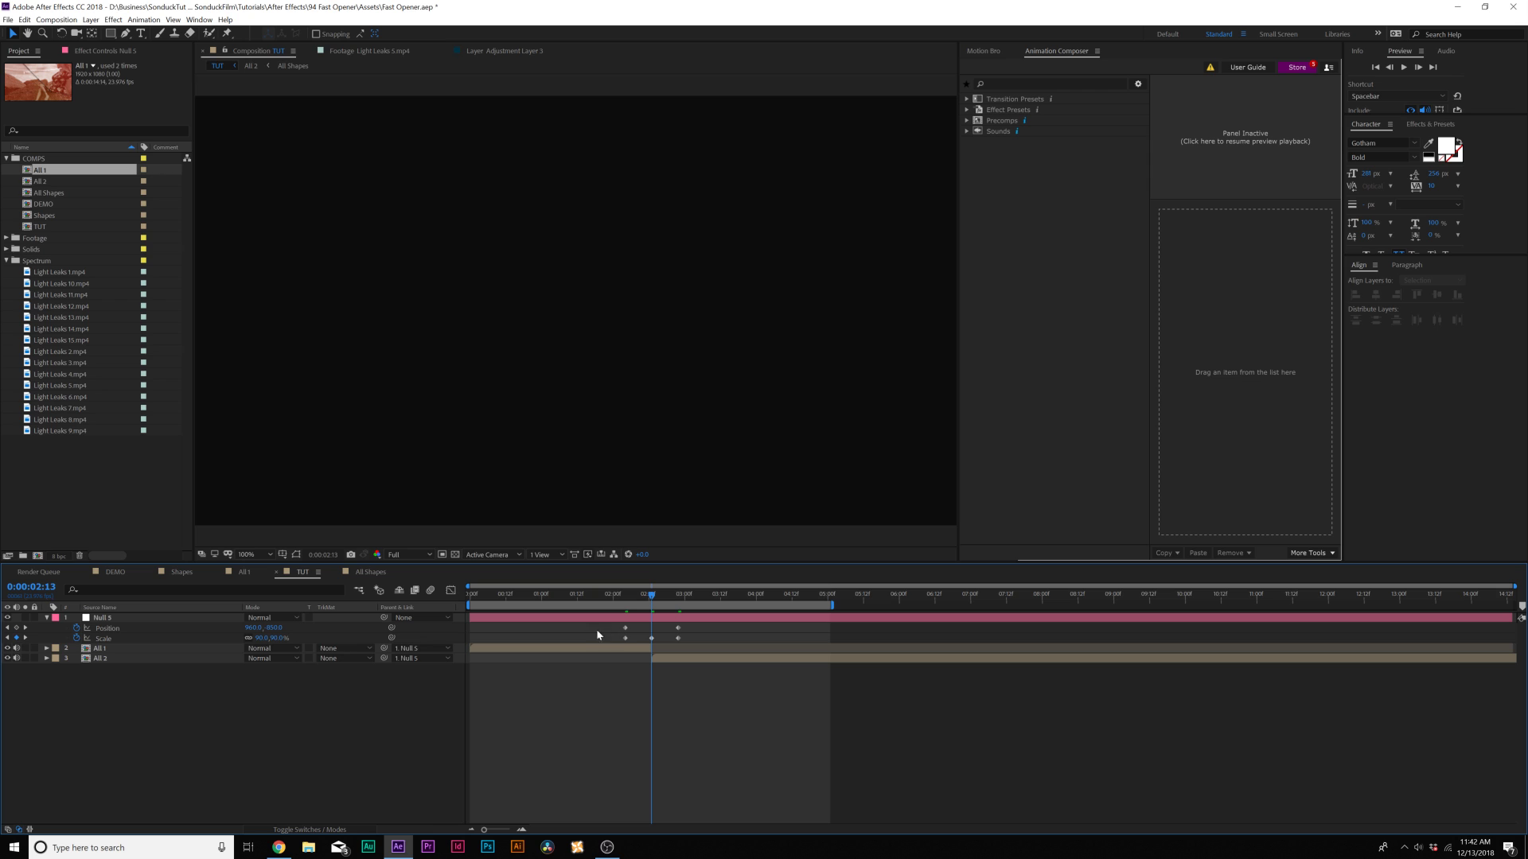
- Create an adjustment layer above the null and apply the CC RepeTile effect to it
left_click(90, 19)
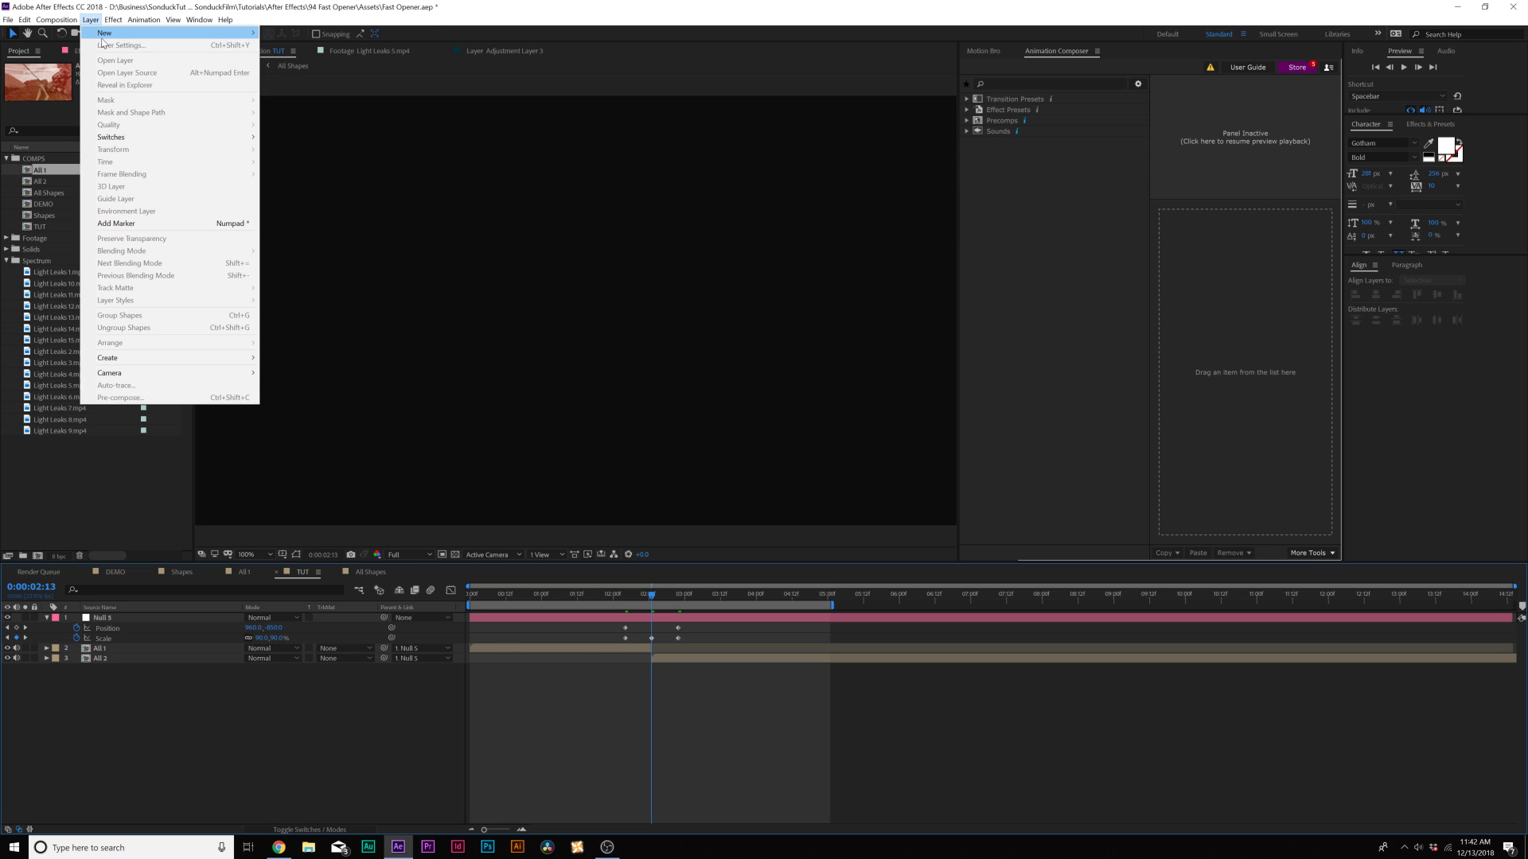
mouse_move(224, 39)
left_click(303, 106)
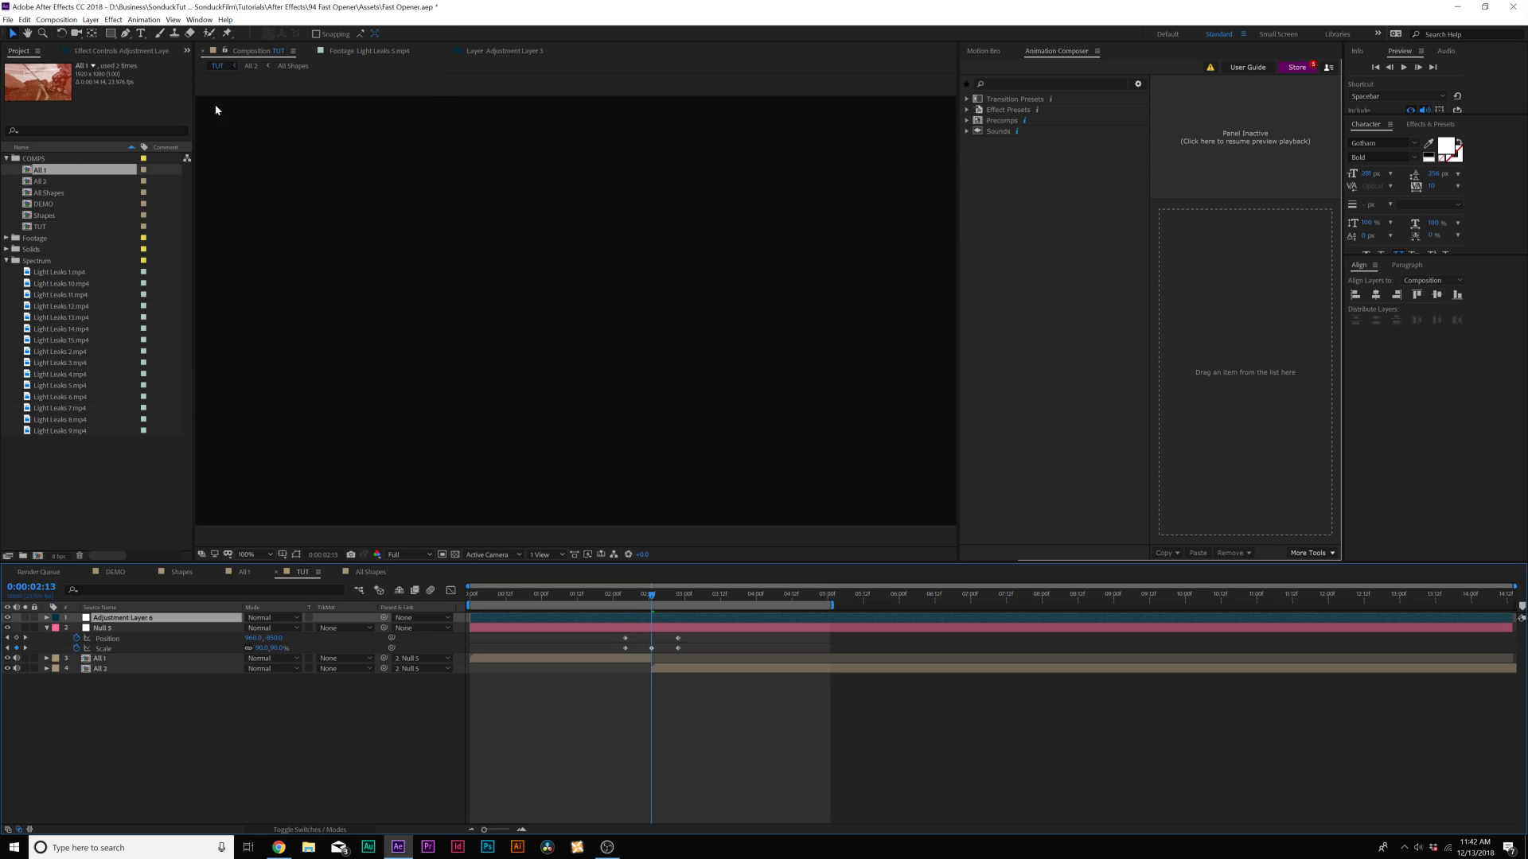
left_click(114, 19)
mouse_move(239, 331)
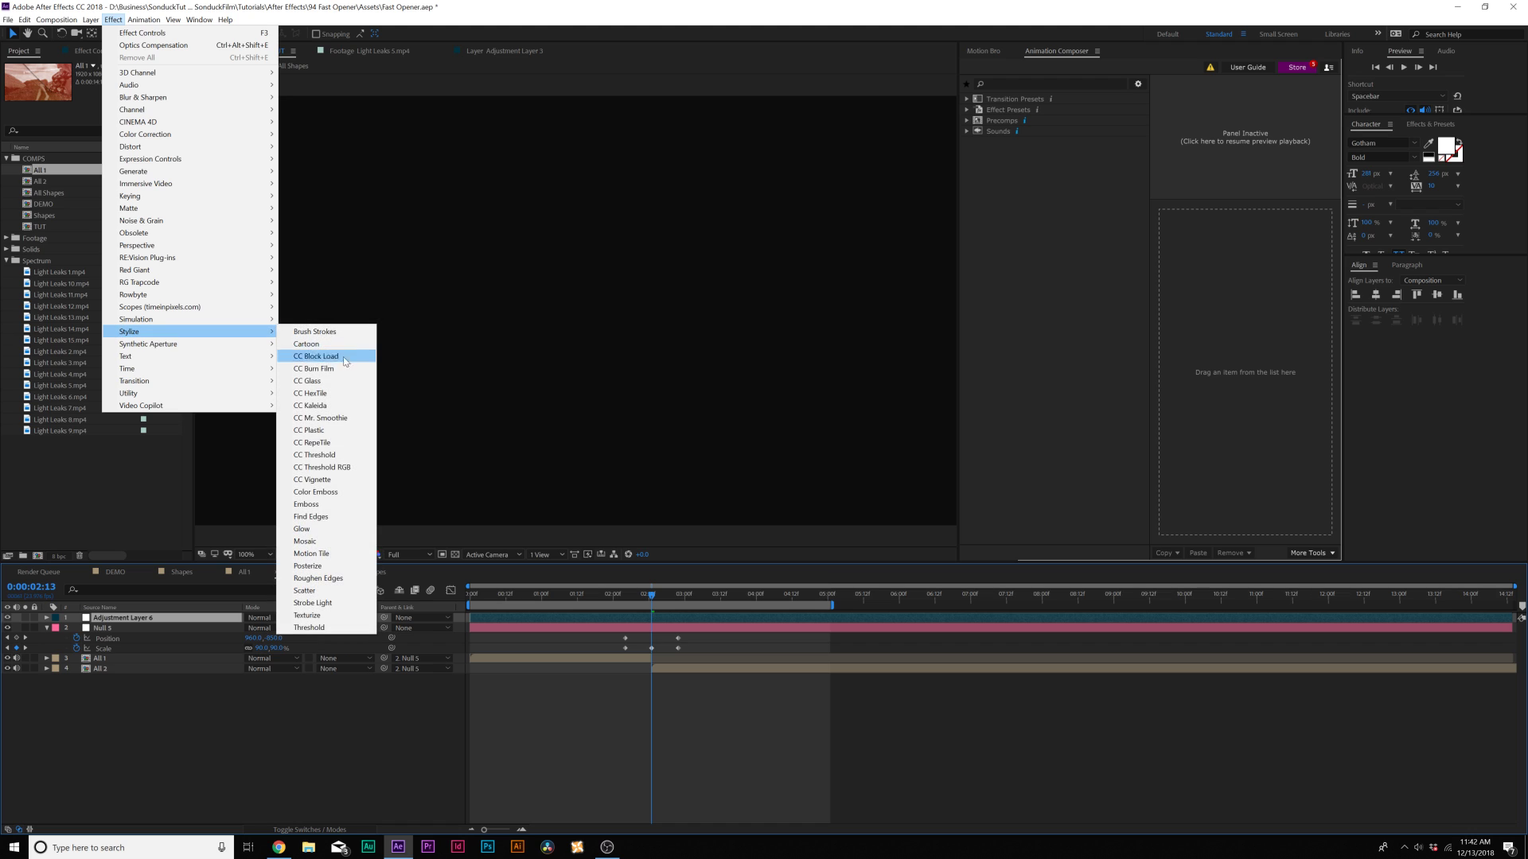
left_click(314, 444)
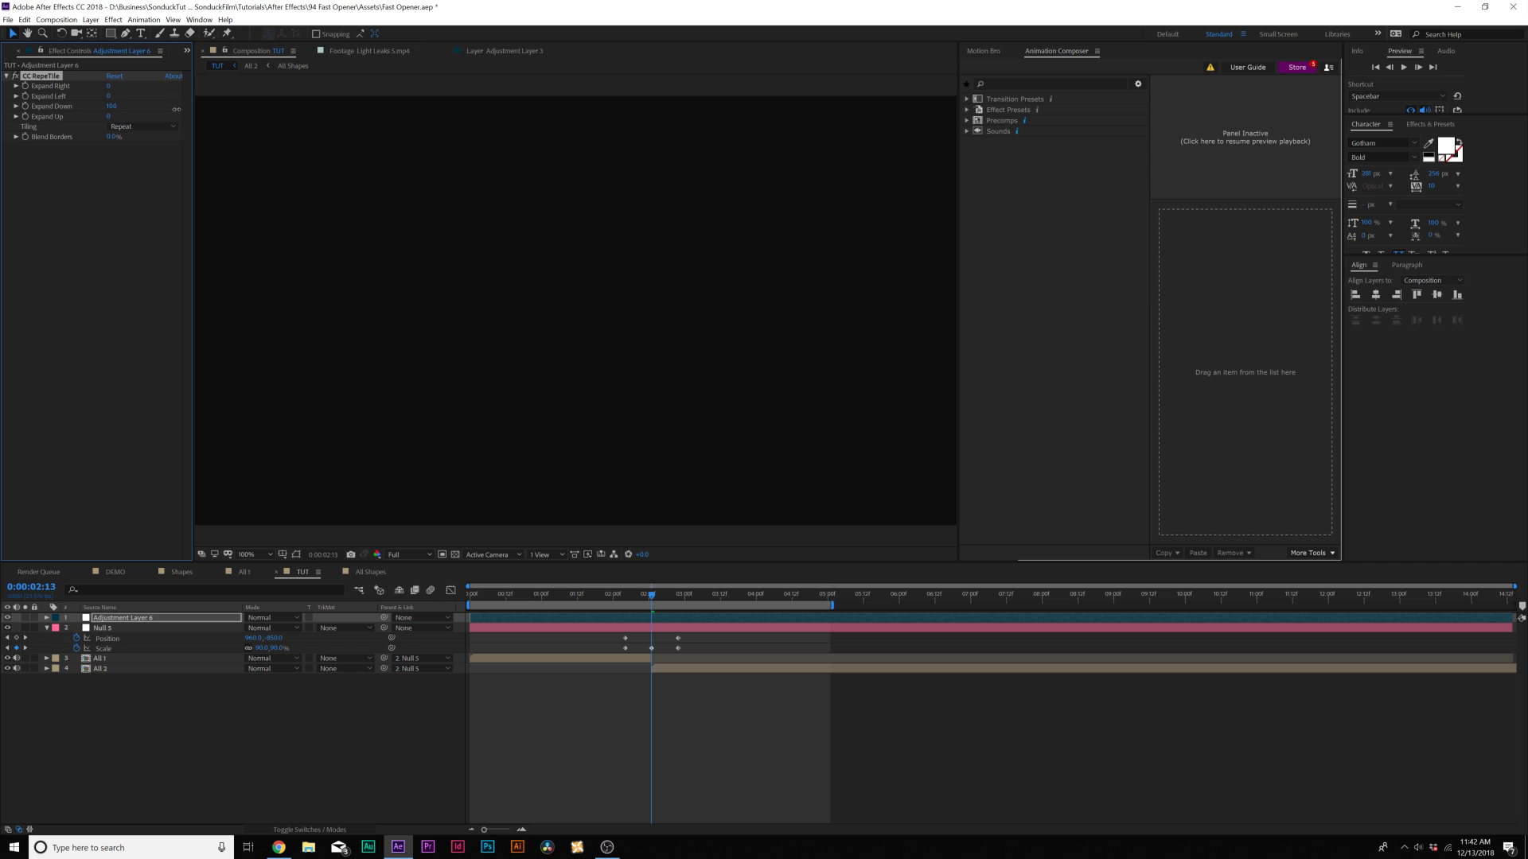
- Raise CC RepeTile's Expand Right, Expand Left and Expand Down values to tile the empty areas at 0:00:02:13 and 0:00:02:22
left_click_drag(378, 106, 600, 144)
left_click_drag(113, 106, 225, 100)
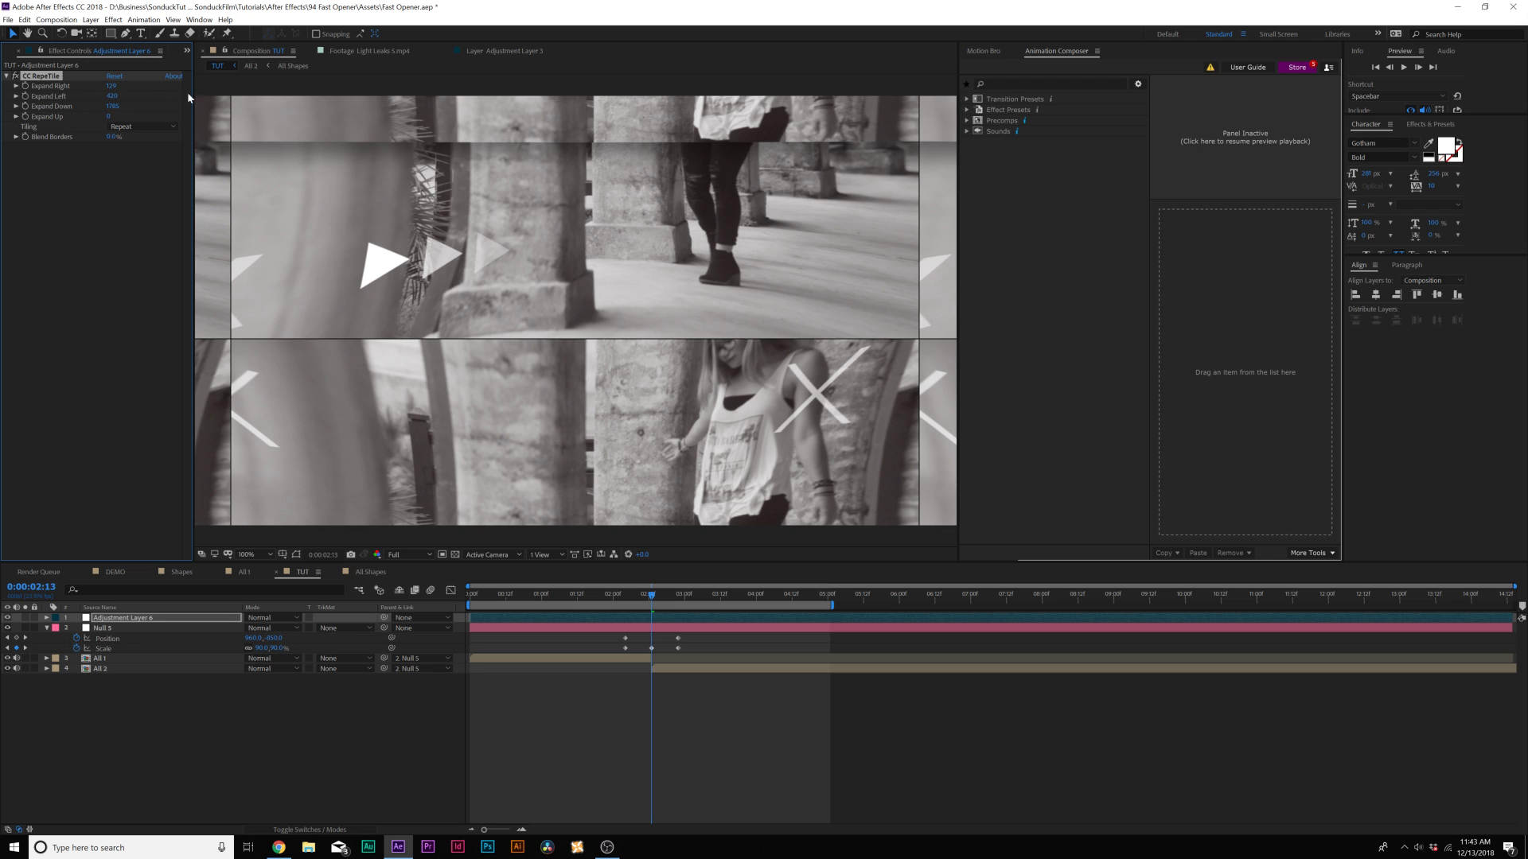
left_click(679, 604)
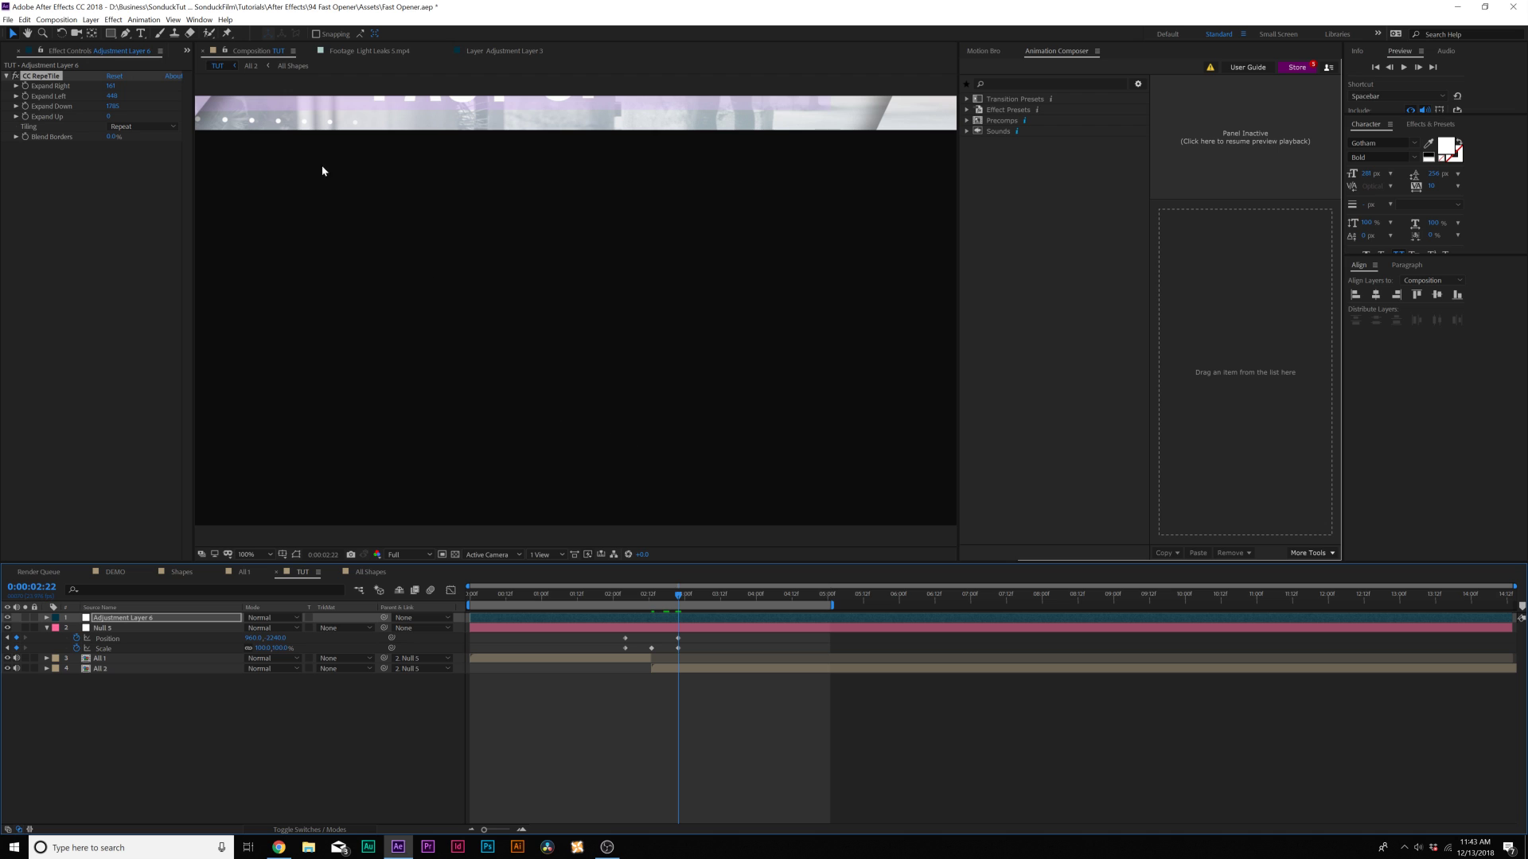
left_click_drag(112, 106, 870, 168)
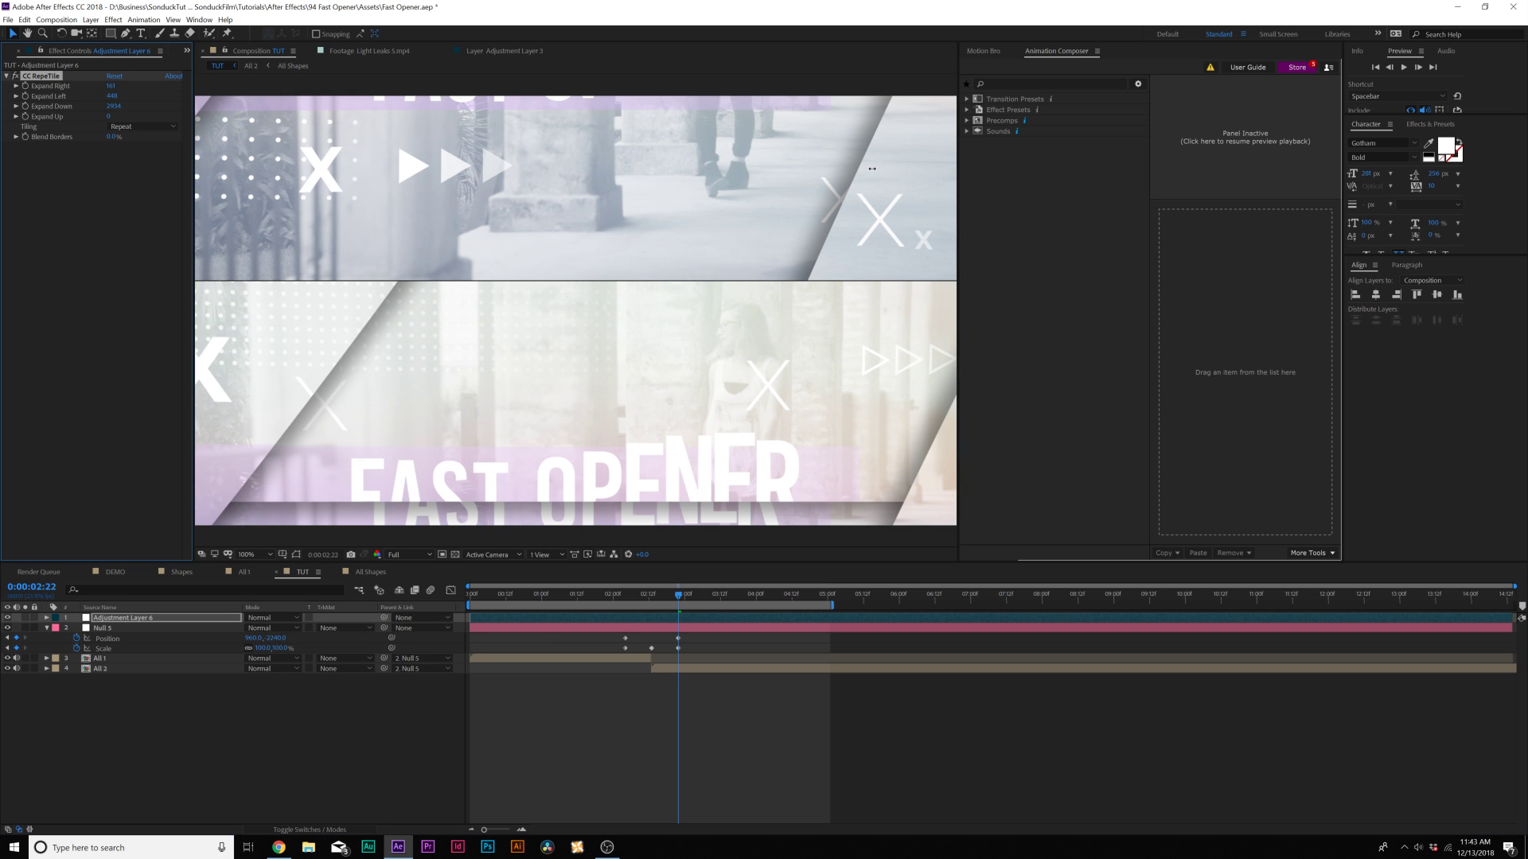
- Adjust the null's Y position at 0:00:02:22 to align the next scene vertically, and increase Expand Down to fill the remaining gap
left_click_drag(289, 644, 24, 645)
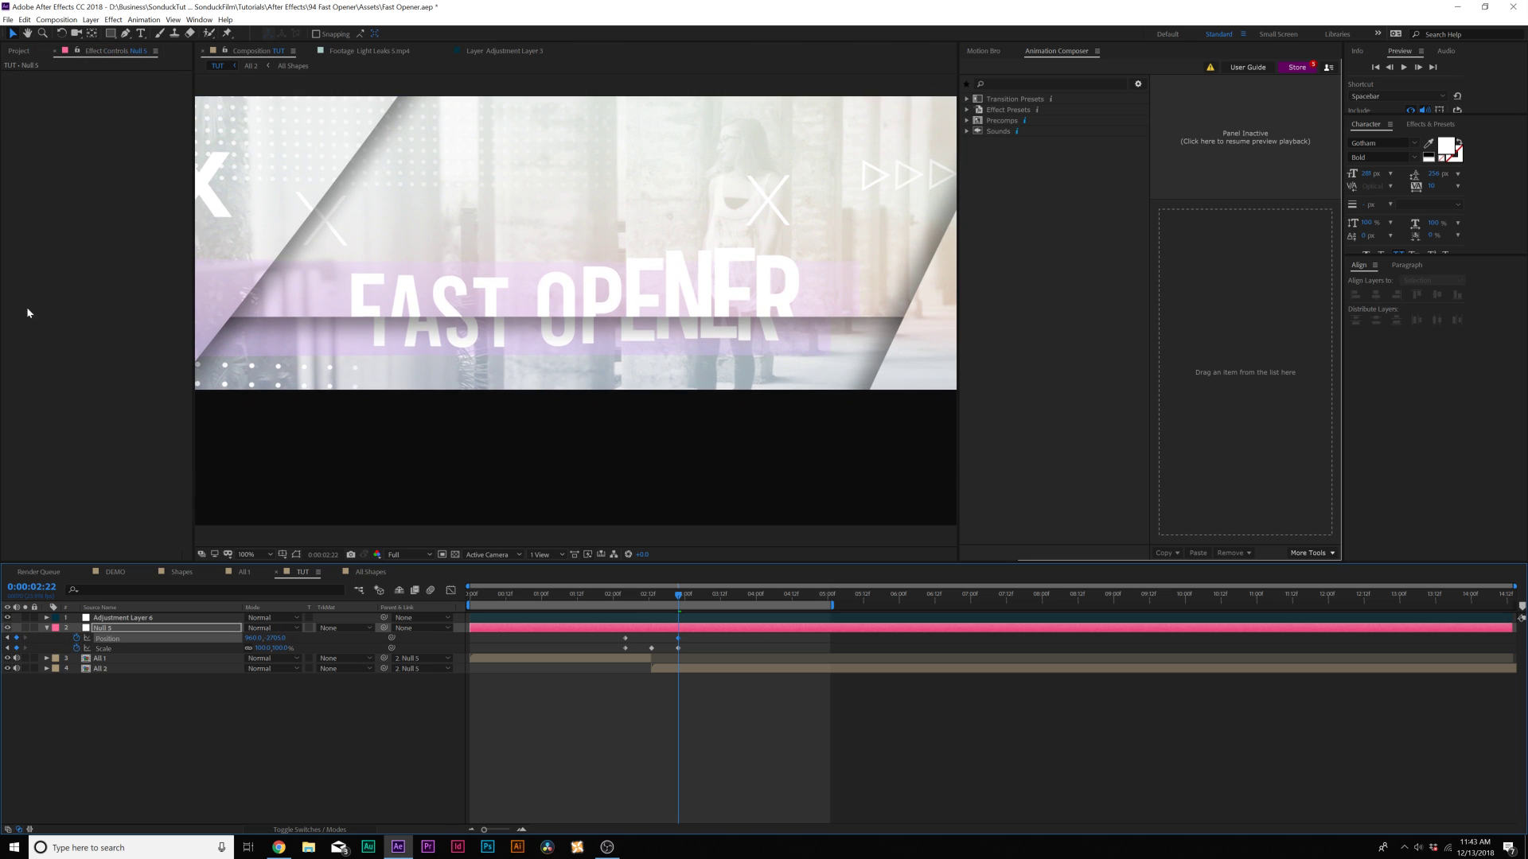
left_click(134, 620)
left_click_drag(112, 107, 433, 159)
left_click(521, 692)
- Select all of the null's position and scale keyframes, and collapse its properties
key("Page_Down")
left_click_drag(698, 638, 616, 659)
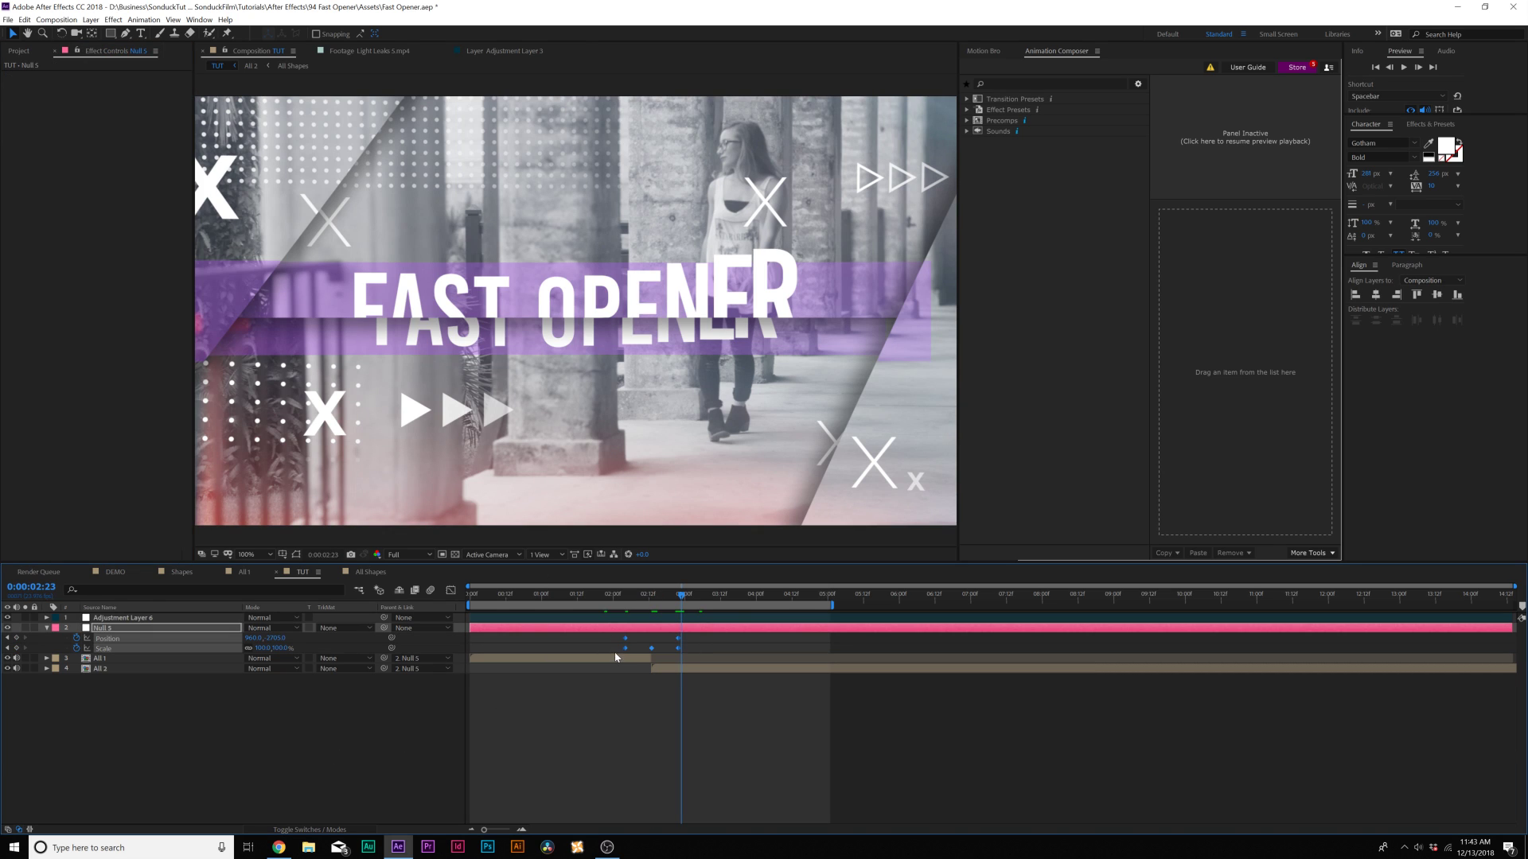
left_click(313, 768)
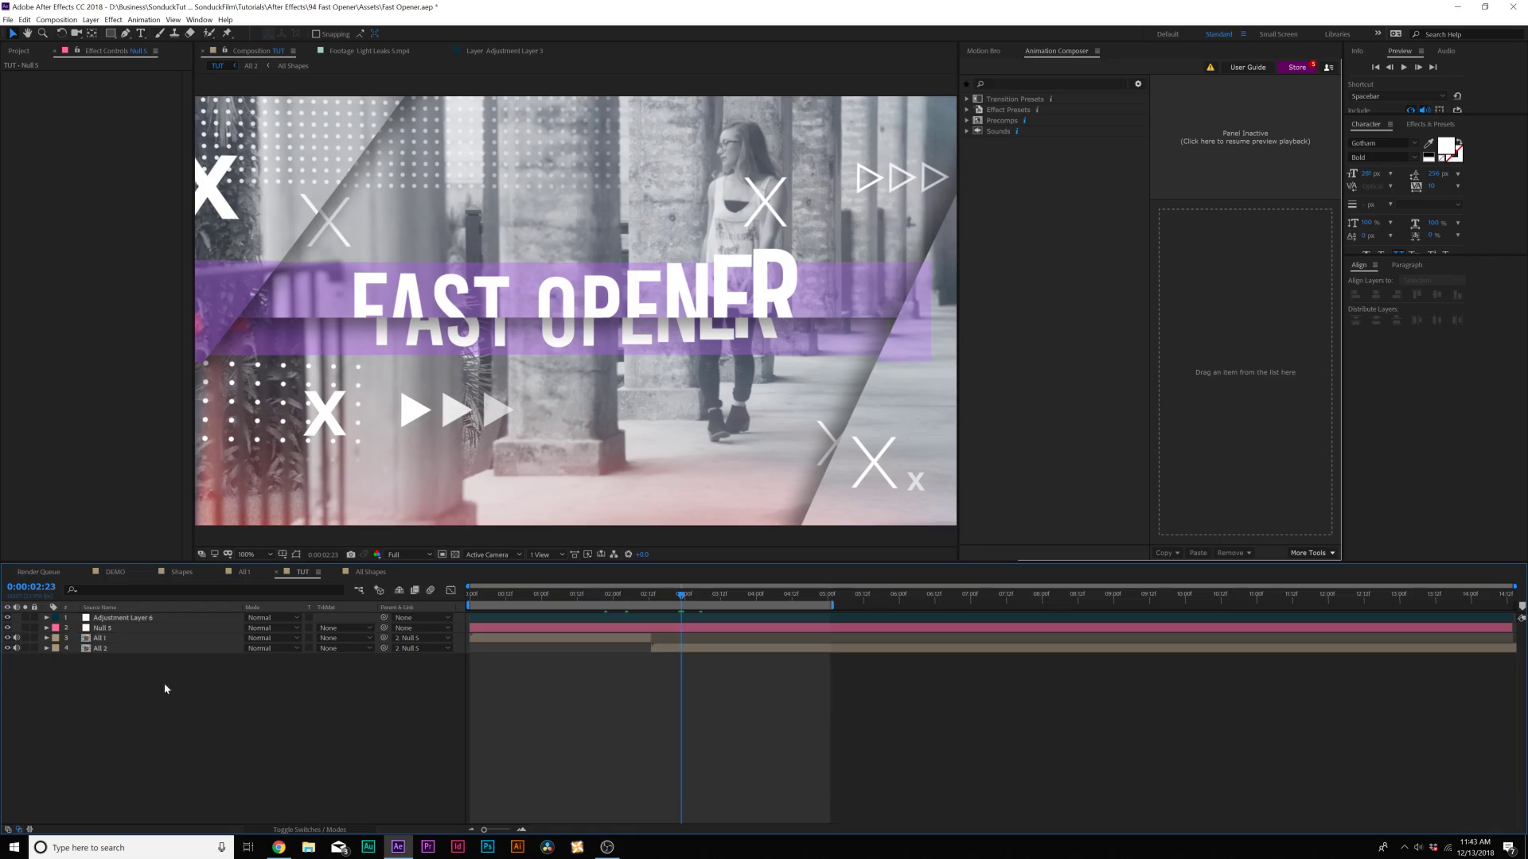